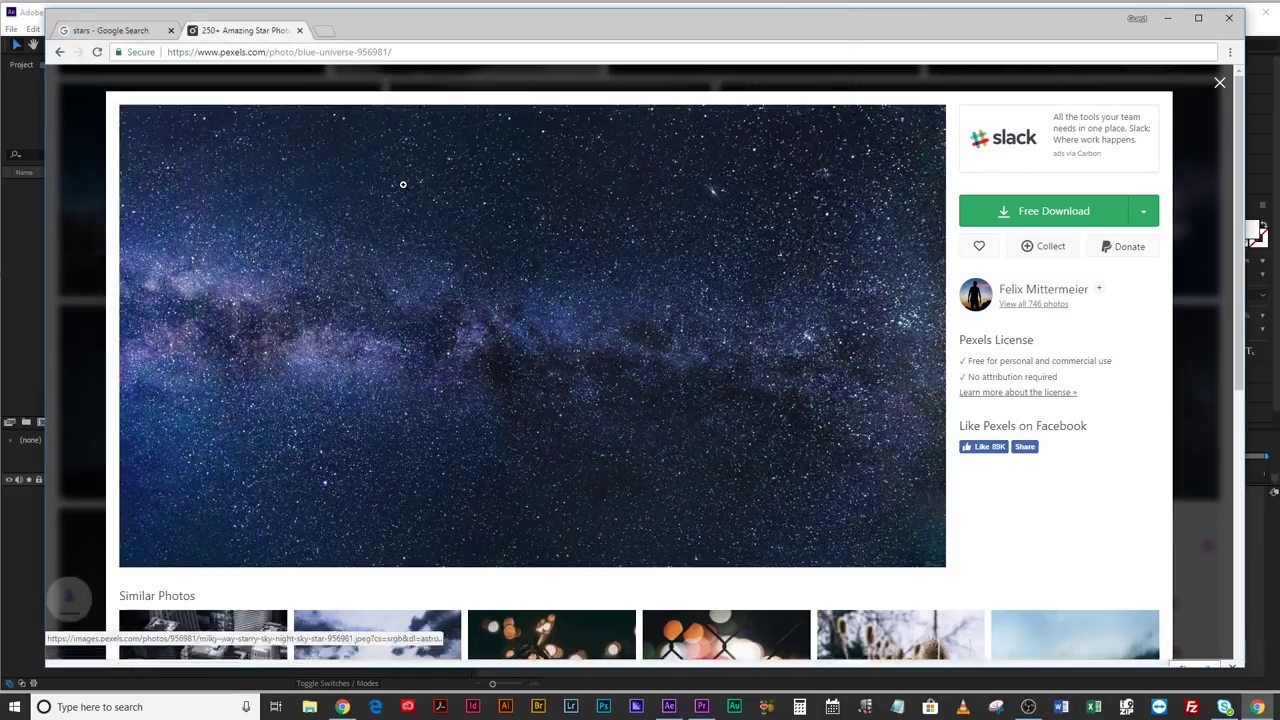
# Replace the stars query with an 'earth PNG' image search
pyautogui.tripleClick(324, 93)
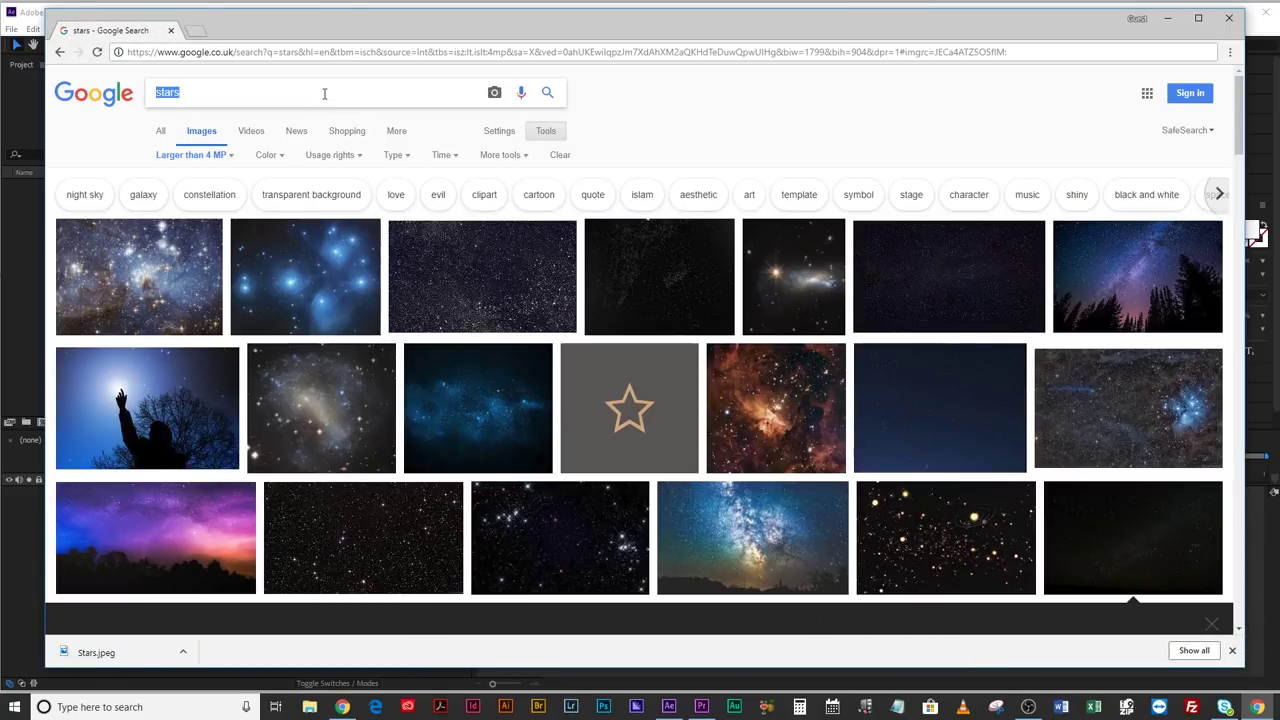
pyautogui.write('earth')
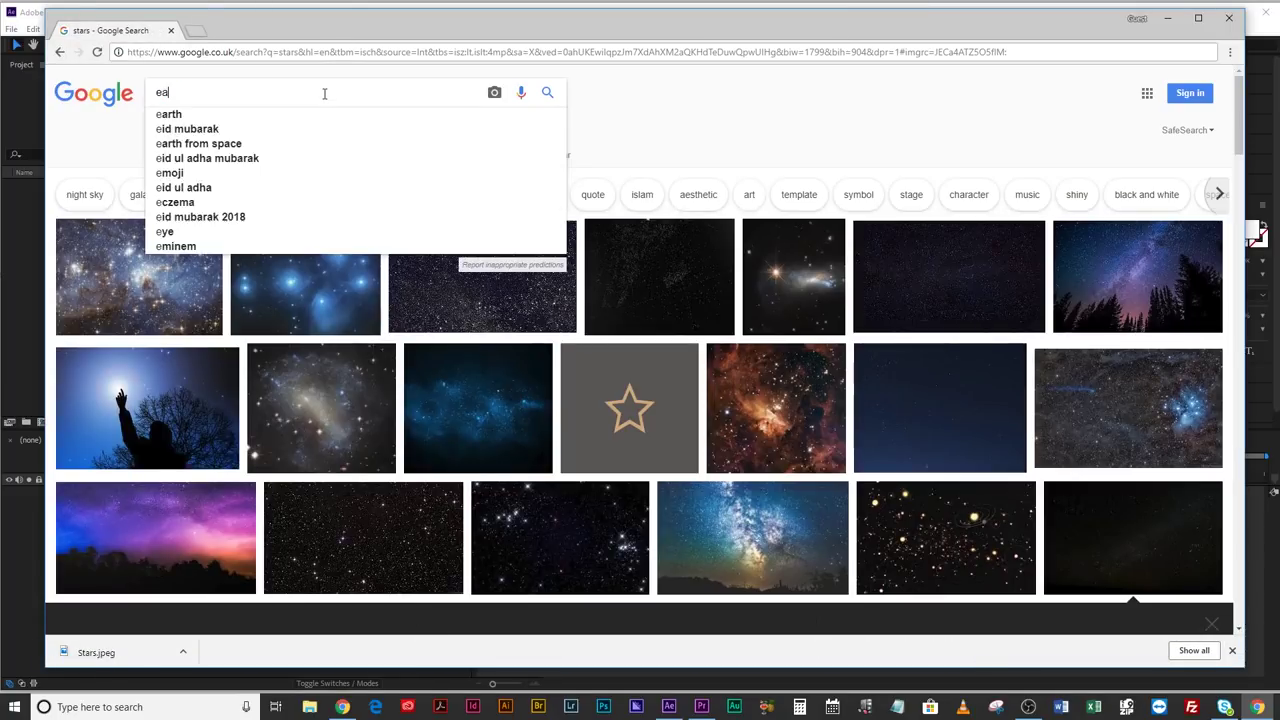
pyautogui.write(' PNG')
pyautogui.press('Return')
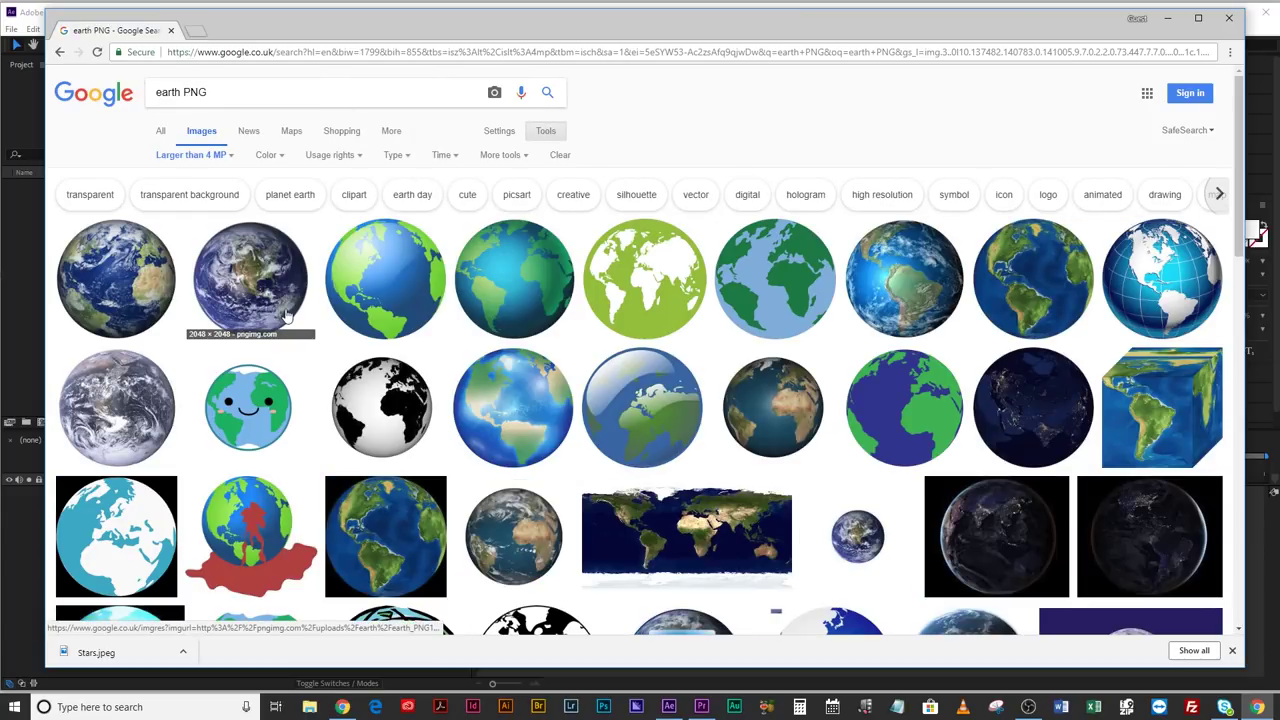
# Open the night-side Earth result and save it as earth.png
pyautogui.scroll(-5, 335, 365)
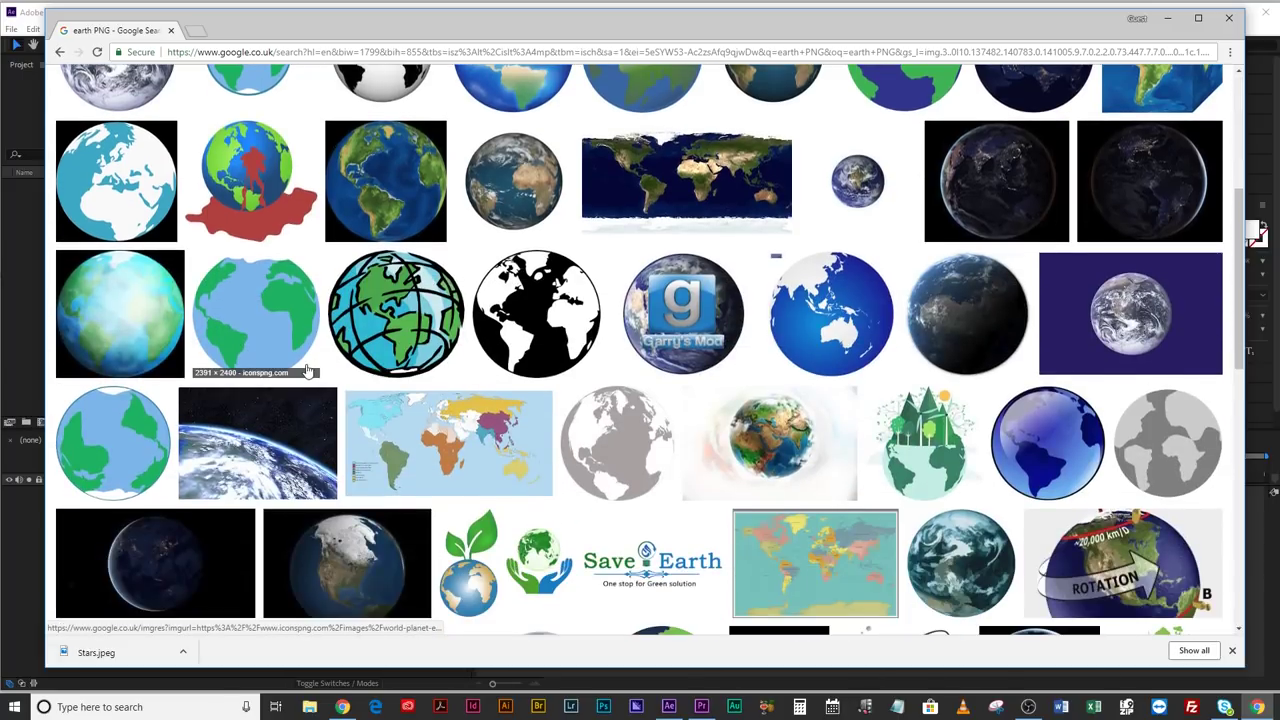
pyautogui.scroll(-2, 308, 371)
pyautogui.click(141, 438)
pyautogui.rightClick(577, 293)
pyautogui.click(631, 413)
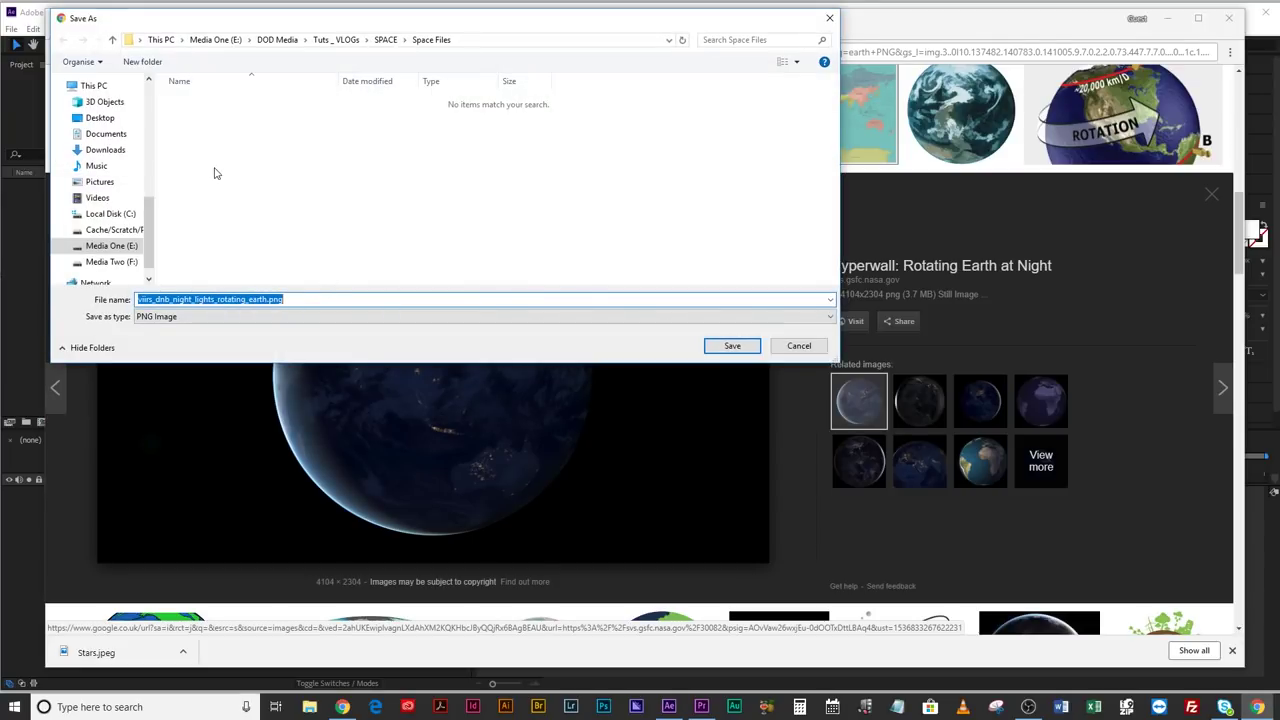
pyautogui.write('earth')
pyautogui.press('Return')
pyautogui.press('Escape')
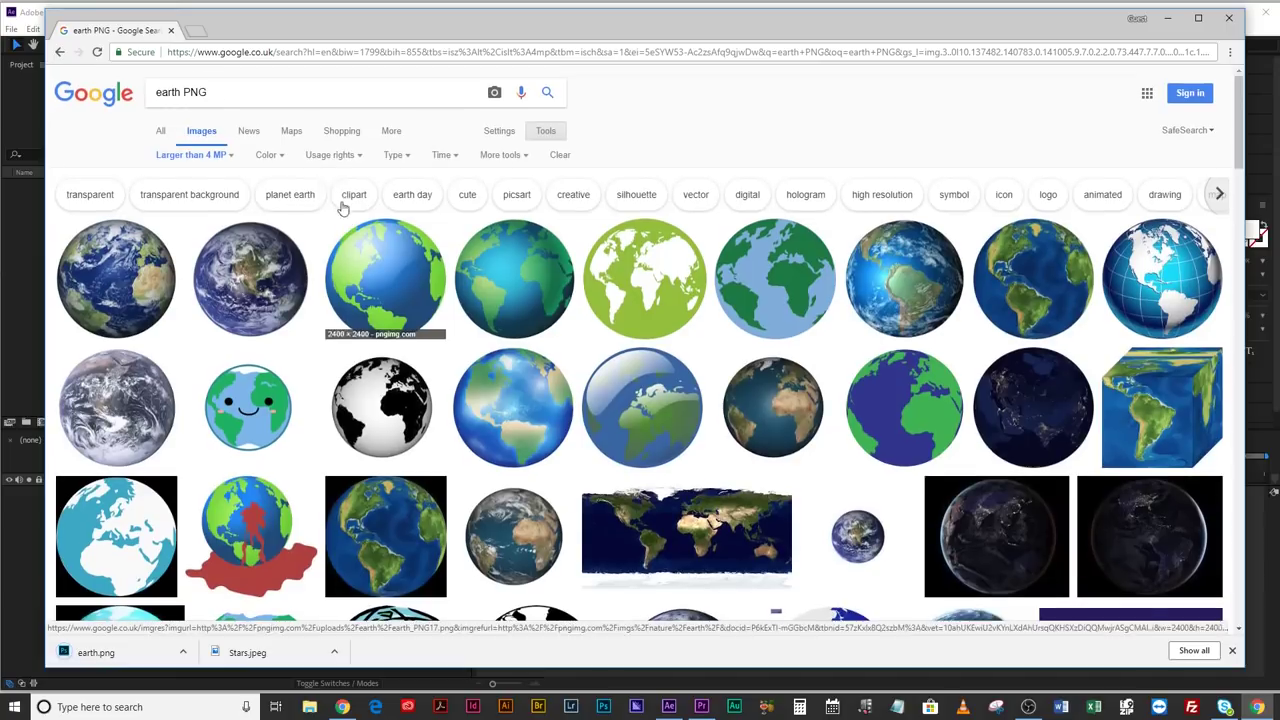
# Search Google Images for 'international space station window'
pyautogui.tripleClick(296, 91)
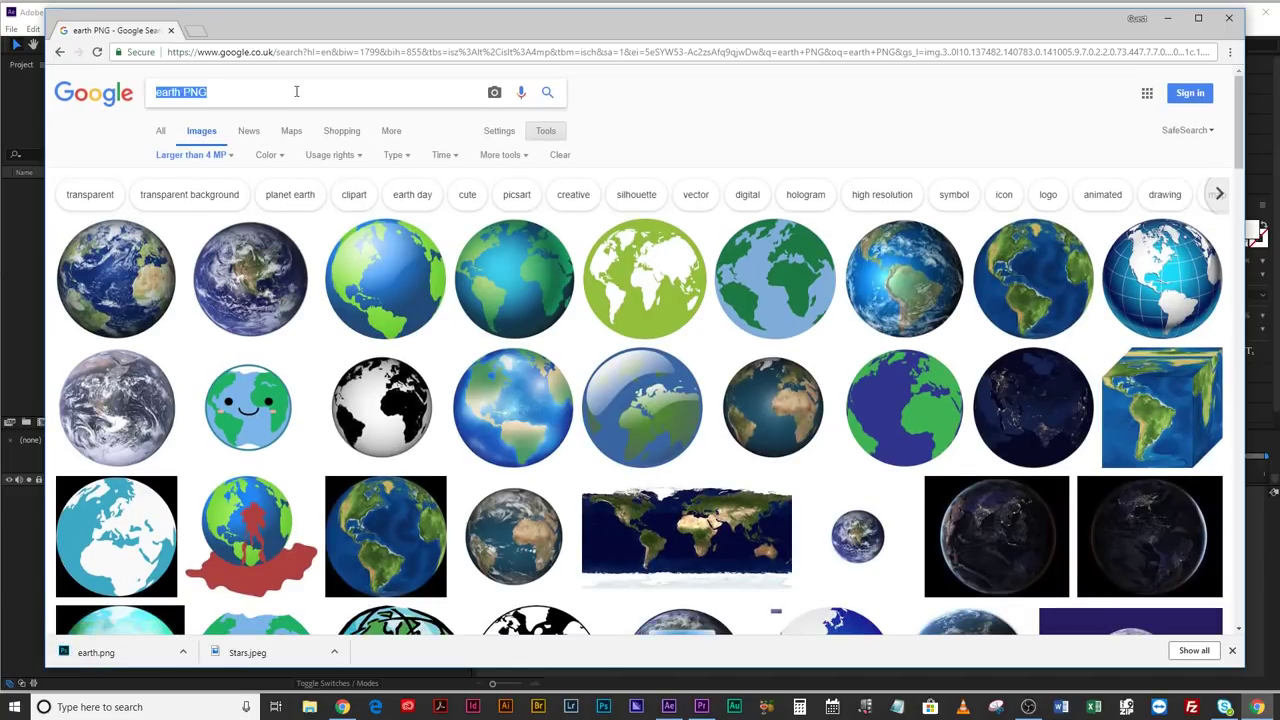
pyautogui.write('internation')
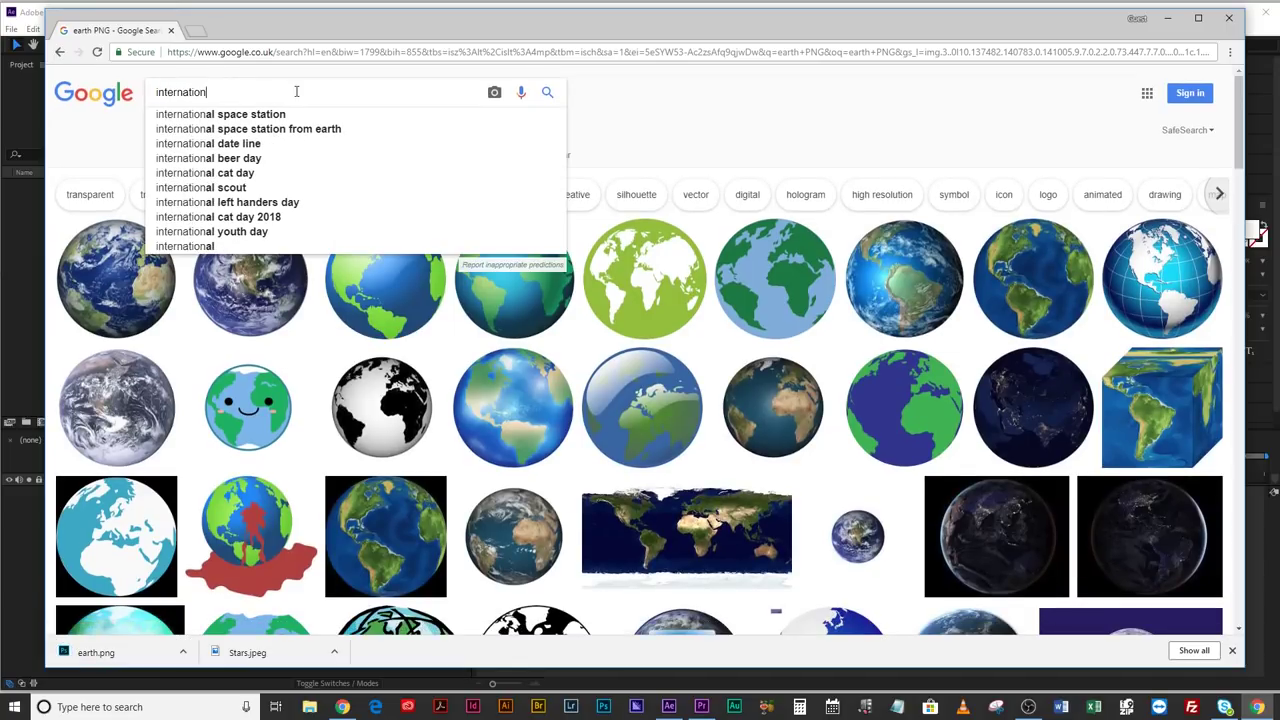
pyautogui.press('Down')
pyautogui.write('window')
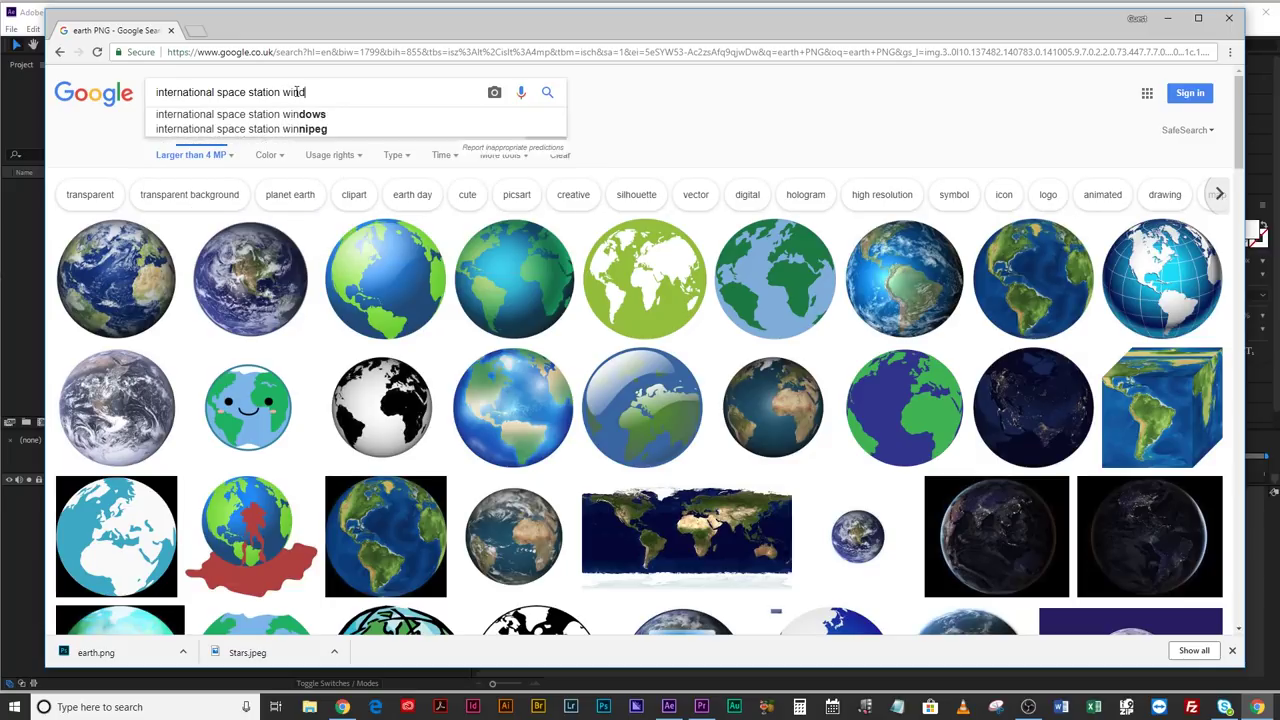
pyautogui.press('Return')
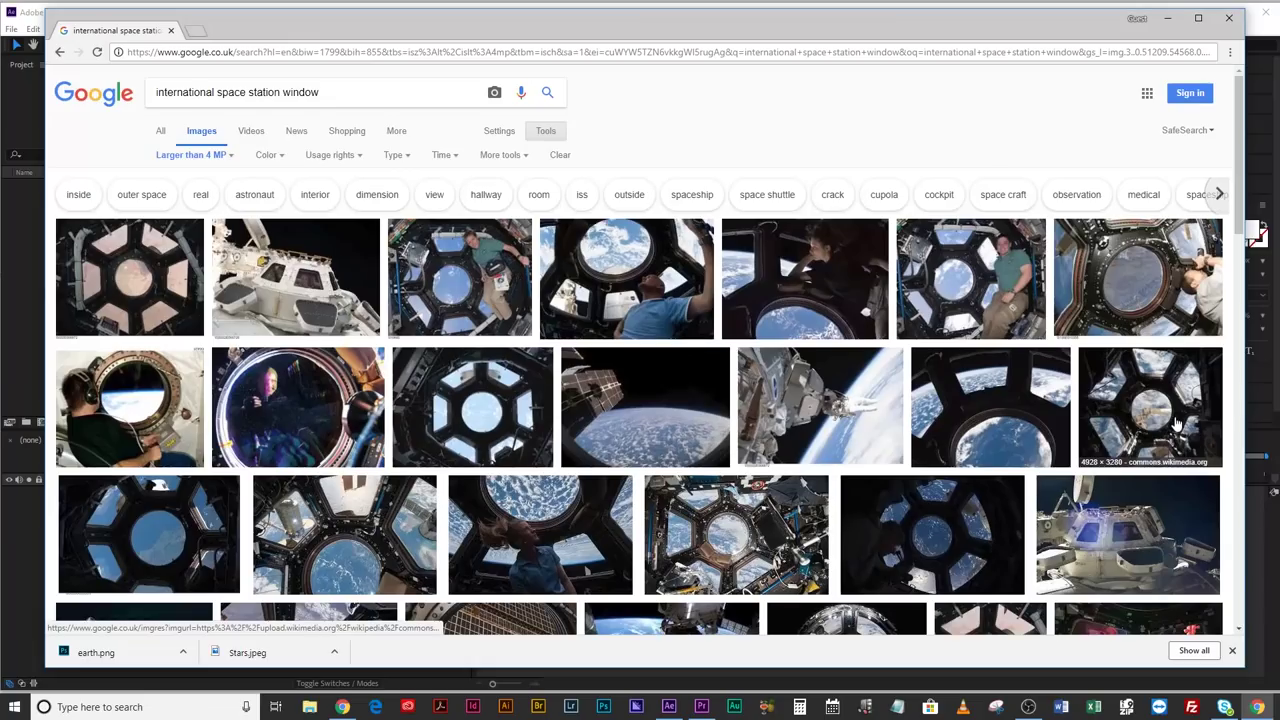
# Open the cupola window photo's Wikimedia Commons page at full size and save it as ISS.jpg
pyautogui.click(1173, 416)
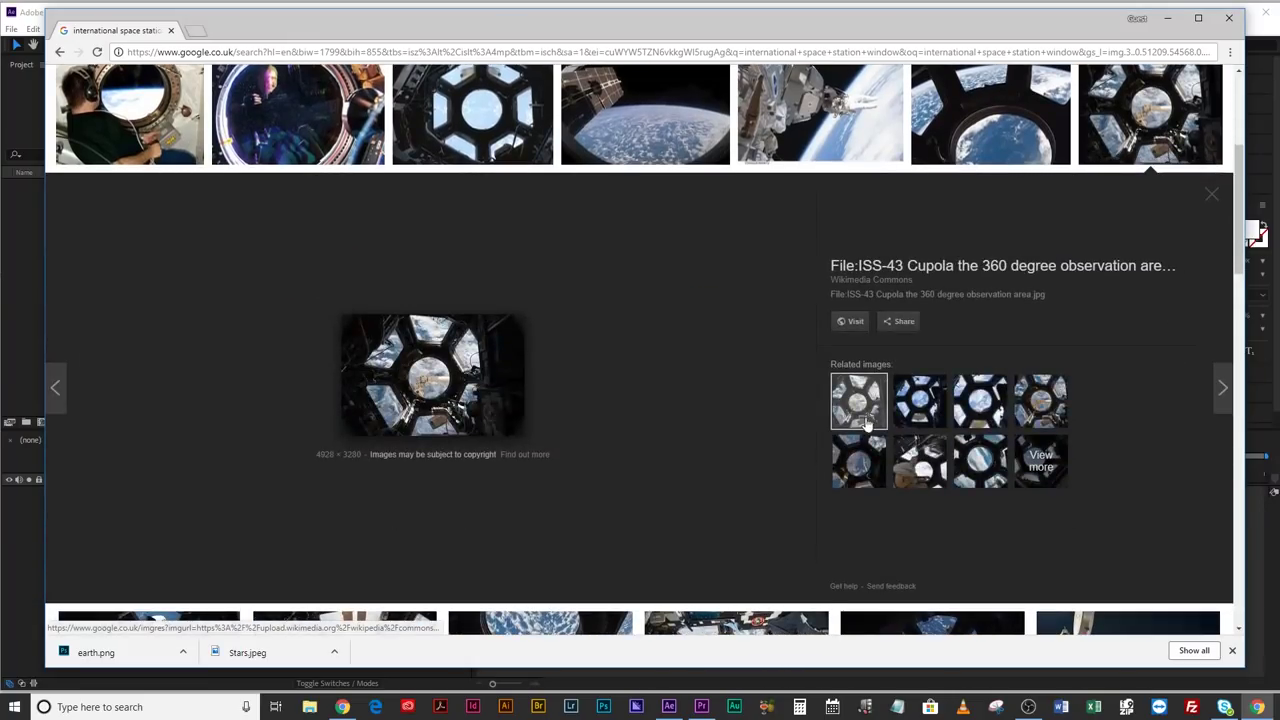
pyautogui.click(474, 394)
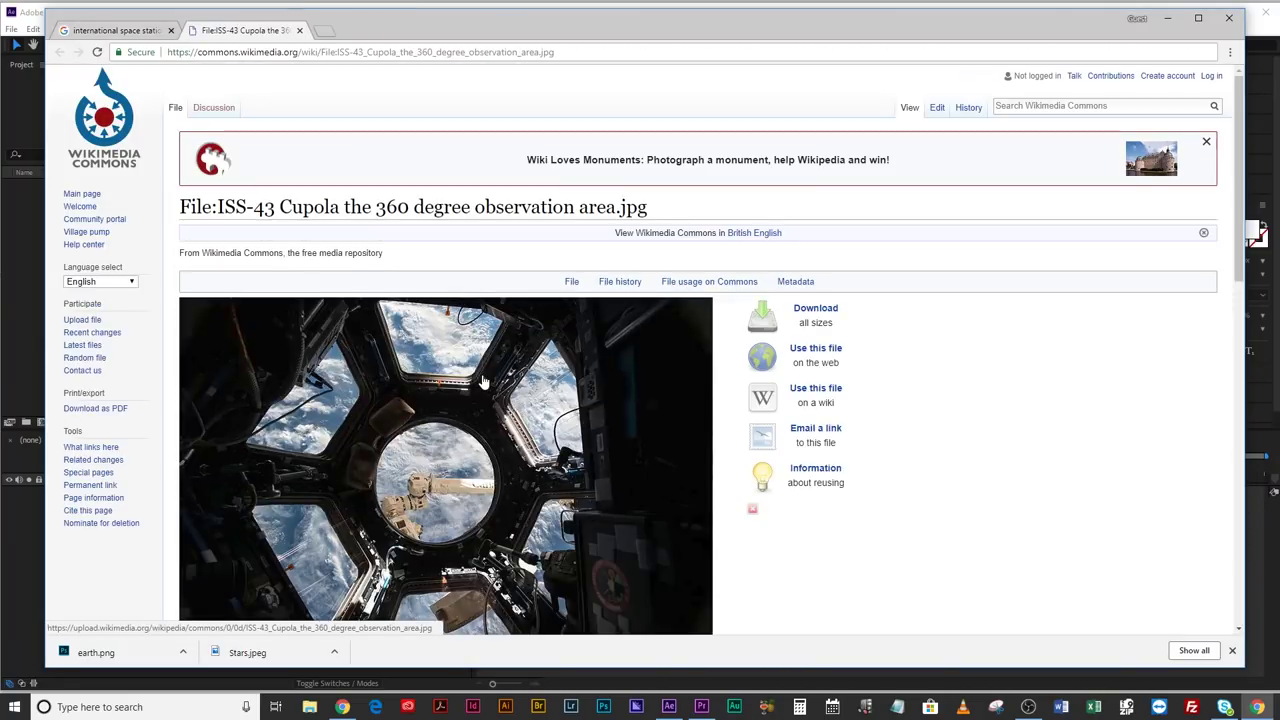
pyautogui.click(465, 521)
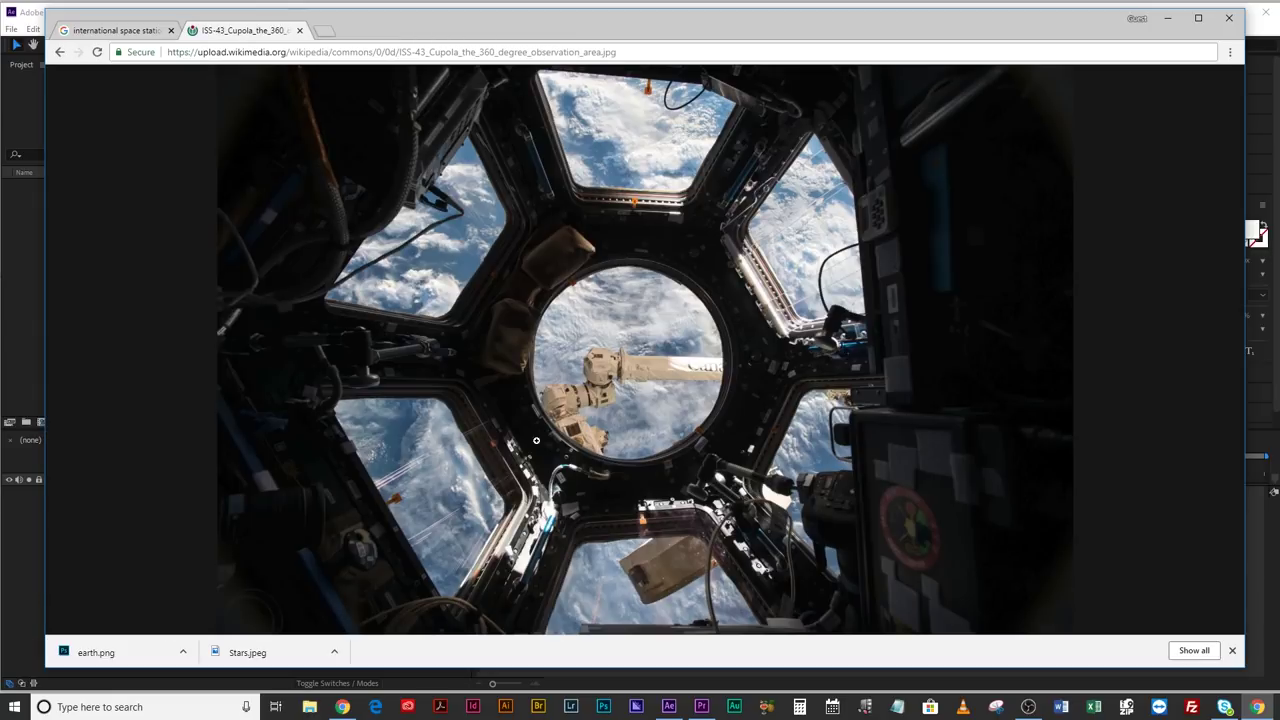
pyautogui.click(781, 315)
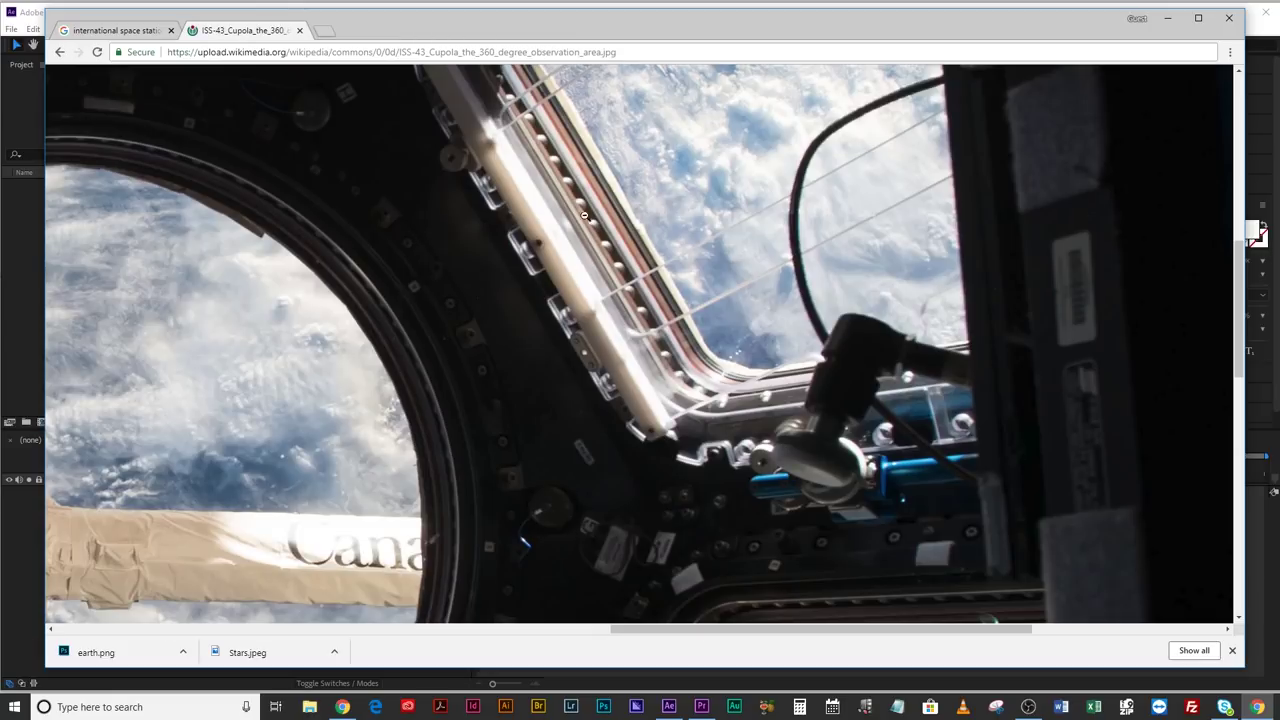
pyautogui.click(665, 512)
pyautogui.rightClick(723, 362)
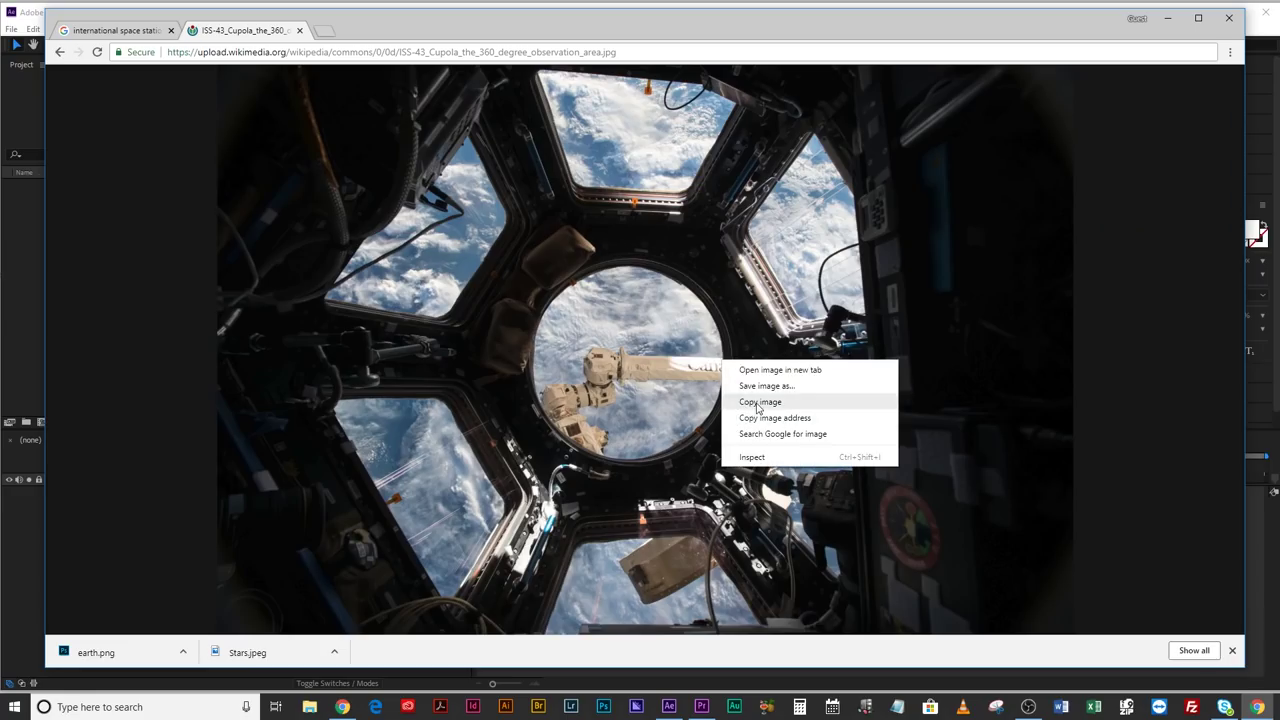
pyautogui.click(758, 386)
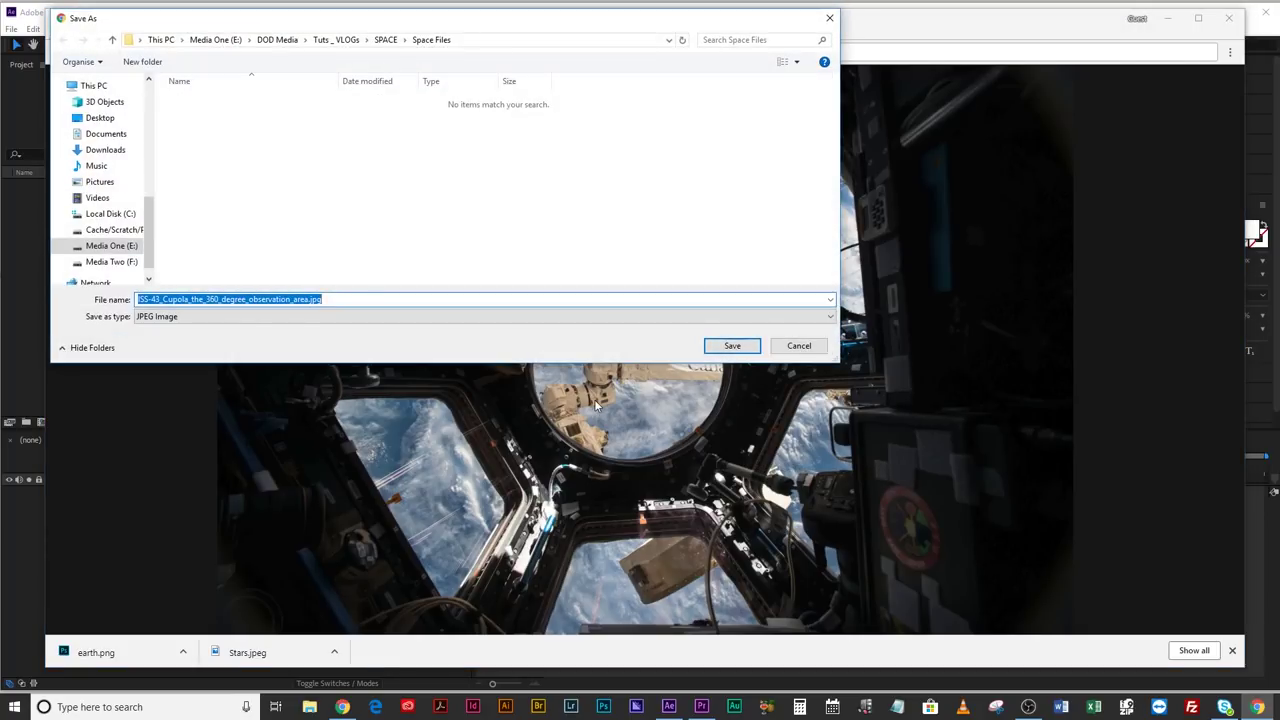
pyautogui.write('ISS')
pyautogui.press('Return')
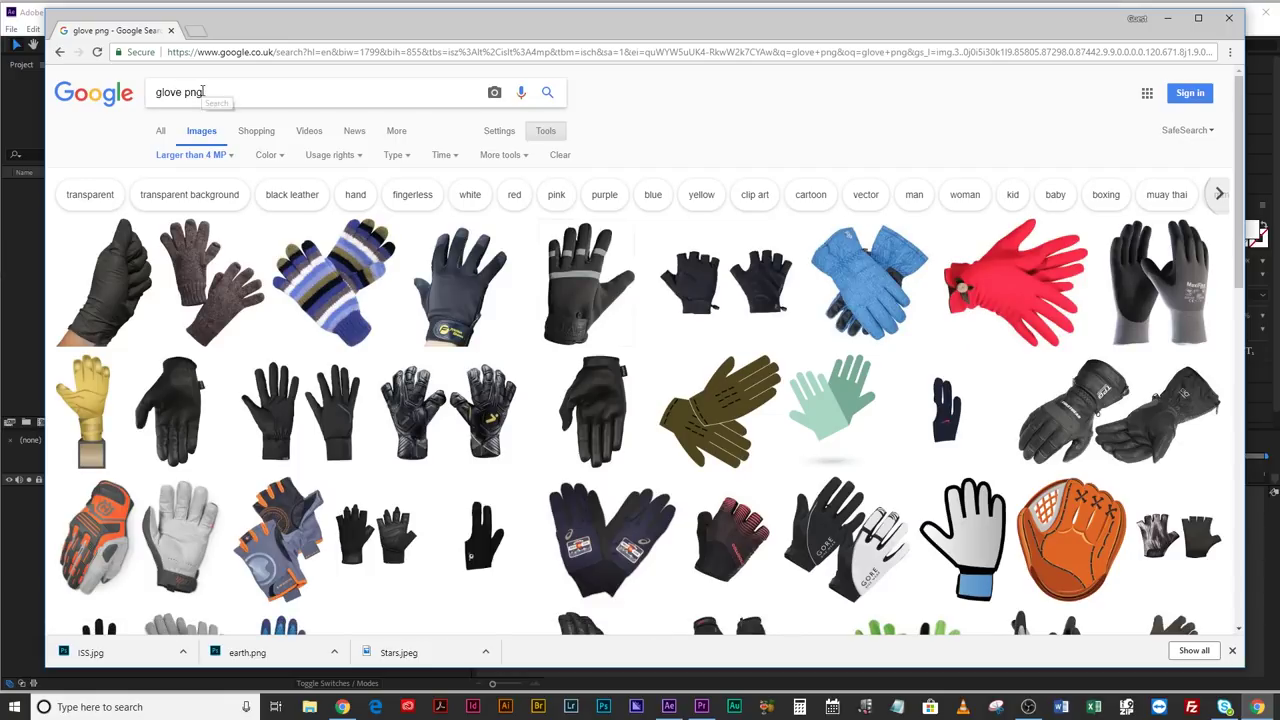
# Scroll the 'glove png' results and open the goalkeeper glove's large preview
pyautogui.scroll(-2, 601, 390)
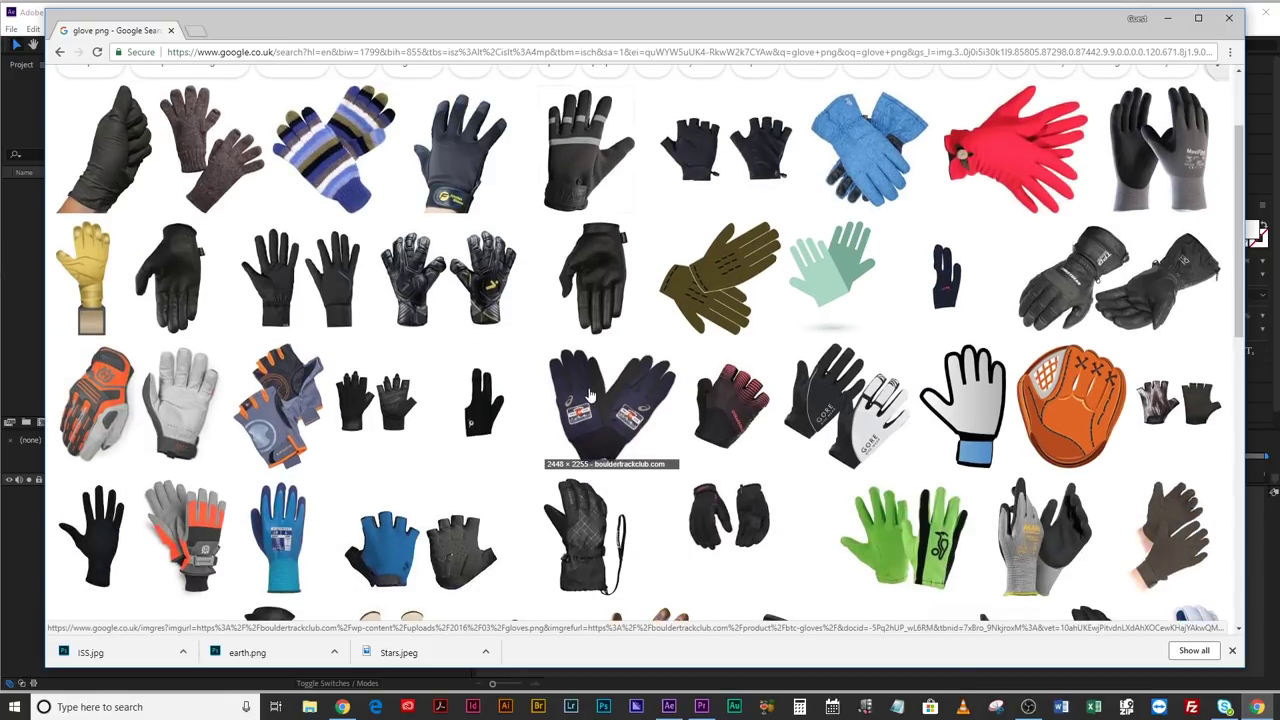
pyautogui.scroll(1, 459, 355)
pyautogui.click(459, 355)
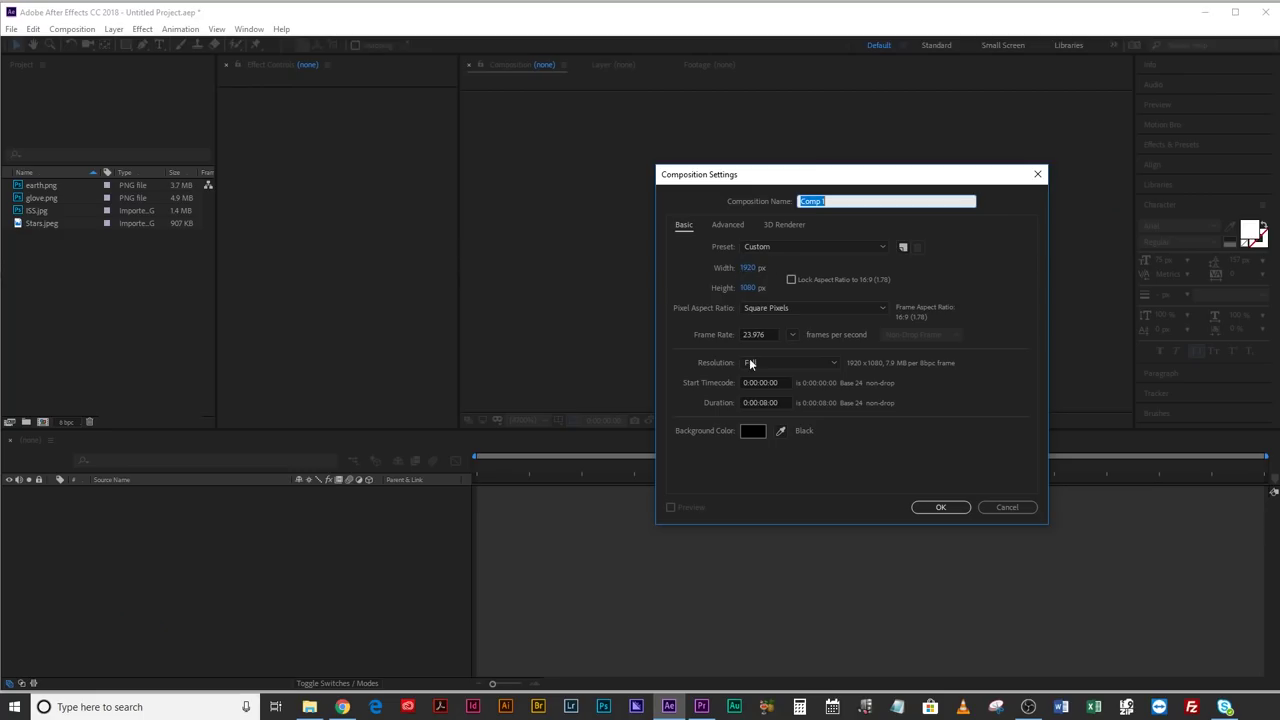
# Give the new composition a 0:00:10:00 duration and drop the stars image into it
pyautogui.click(765, 401)
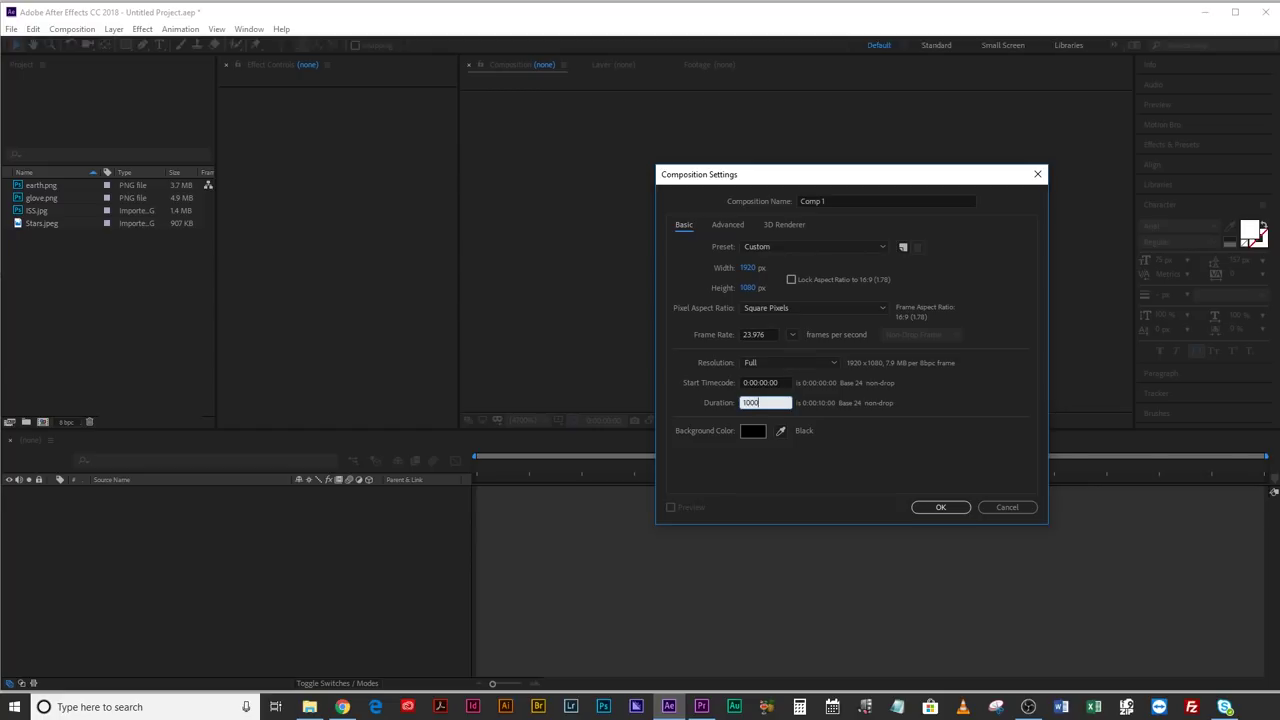
pyautogui.press('Return')
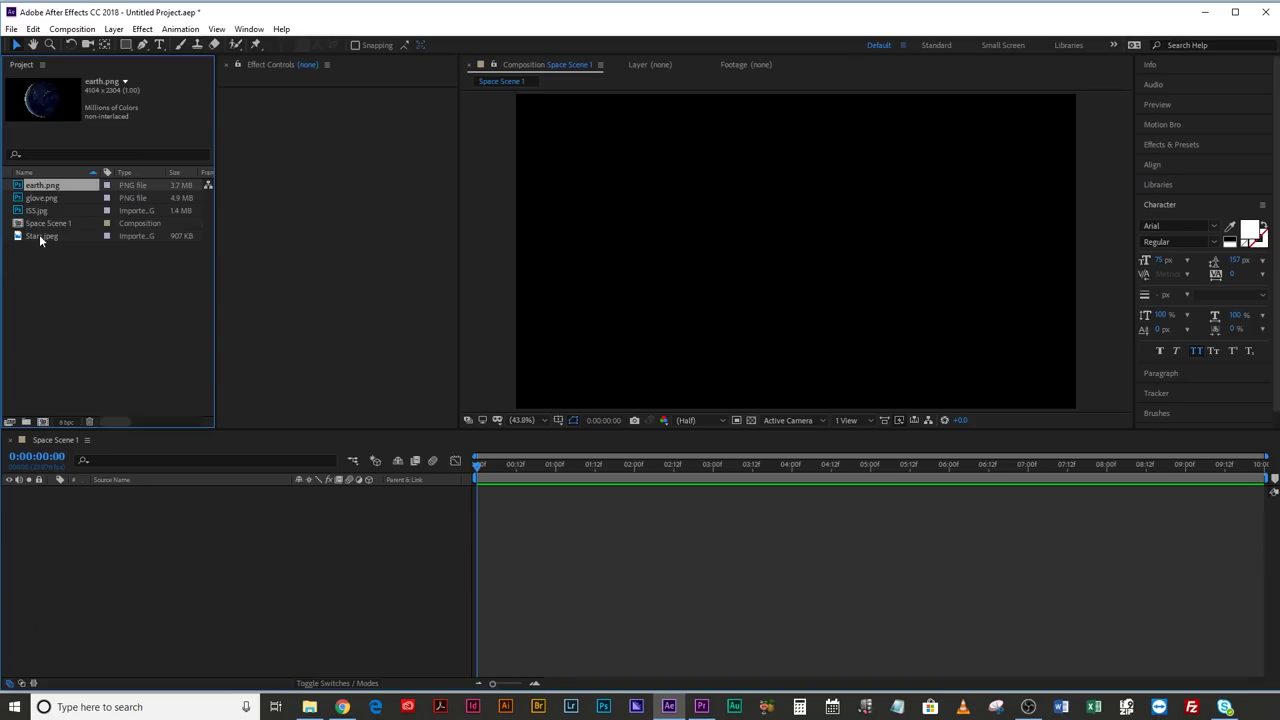
pyautogui.moveTo(42, 236); pyautogui.dragTo(156, 584)
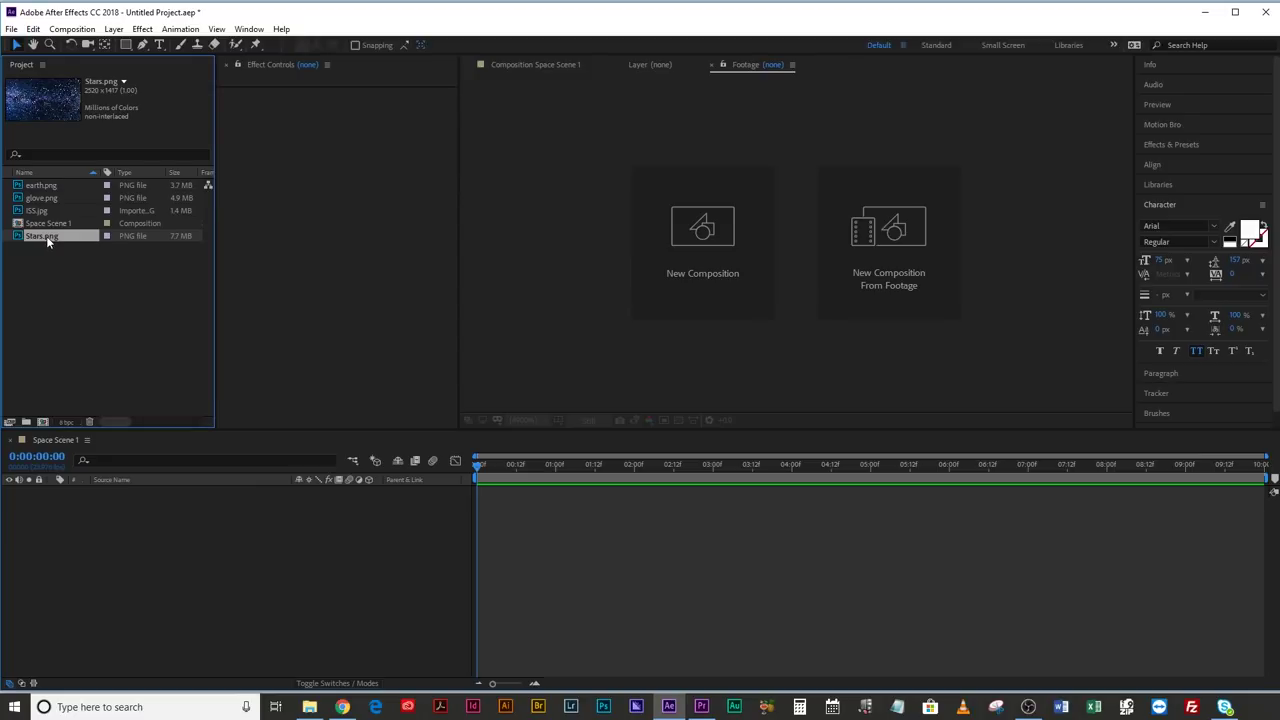
# Place Stars.png in Space Scene 1 and add a Null Object layer
pyautogui.moveTo(243, 575); pyautogui.dragTo(243, 575)
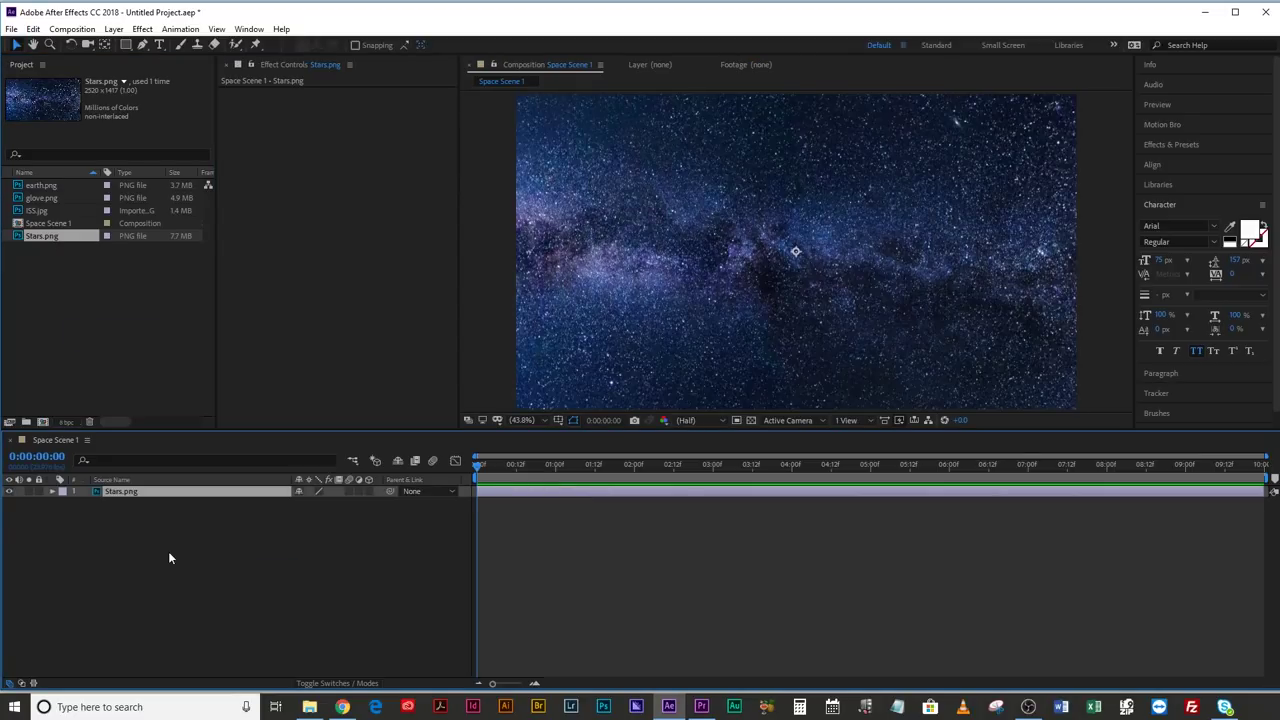
pyautogui.rightClick(147, 528)
pyautogui.moveTo(190, 538)
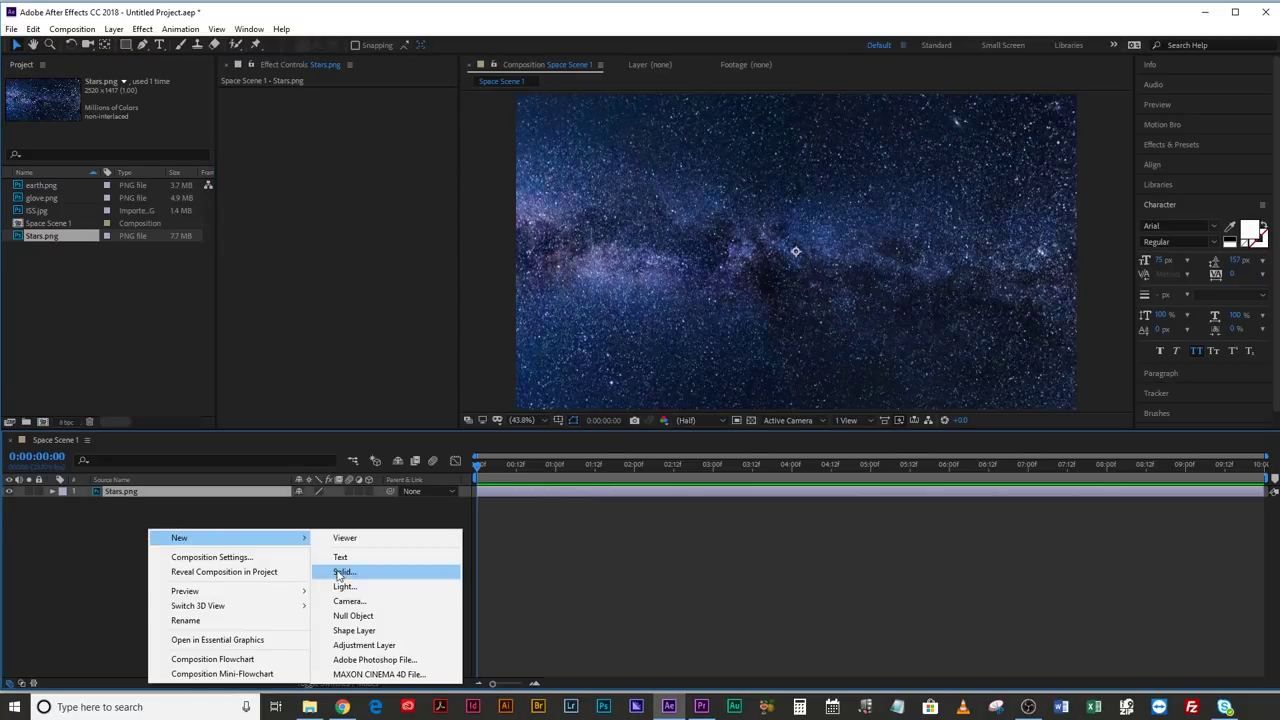
pyautogui.click(350, 616)
# Add Camera 1 with depth of field enabled and parent it to Null 1
pyautogui.rightClick(245, 549)
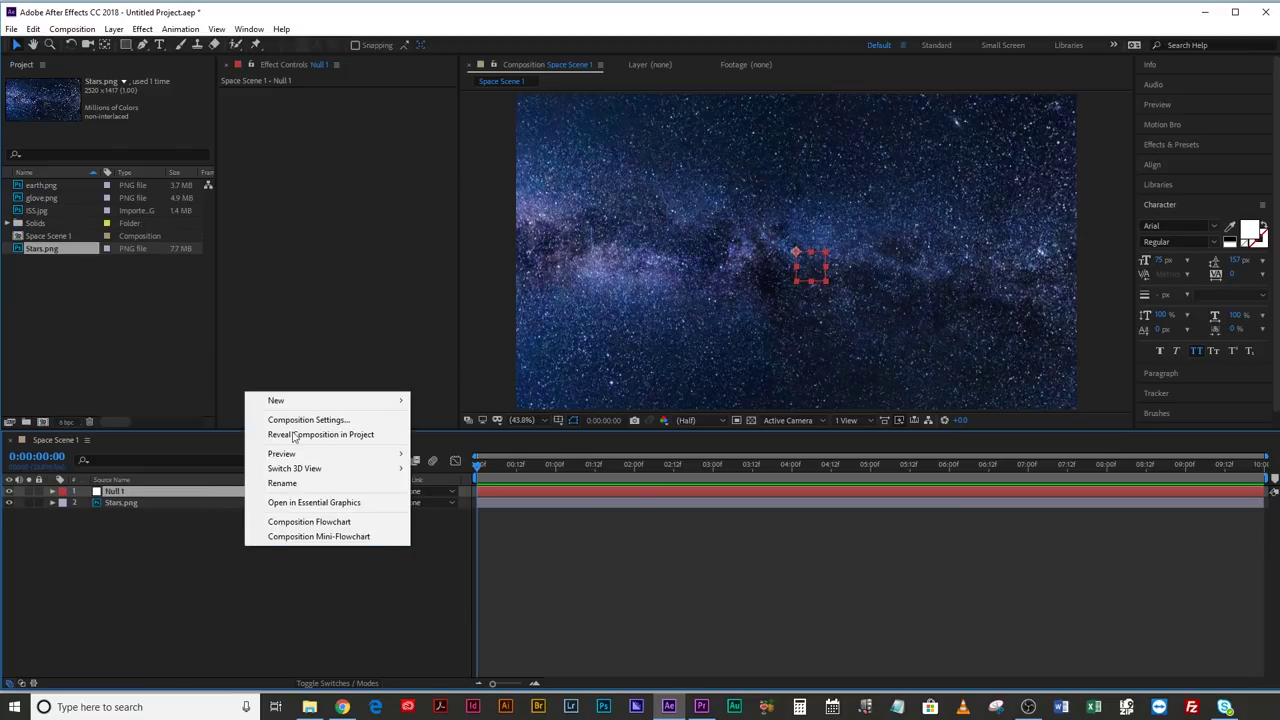
pyautogui.moveTo(305, 404)
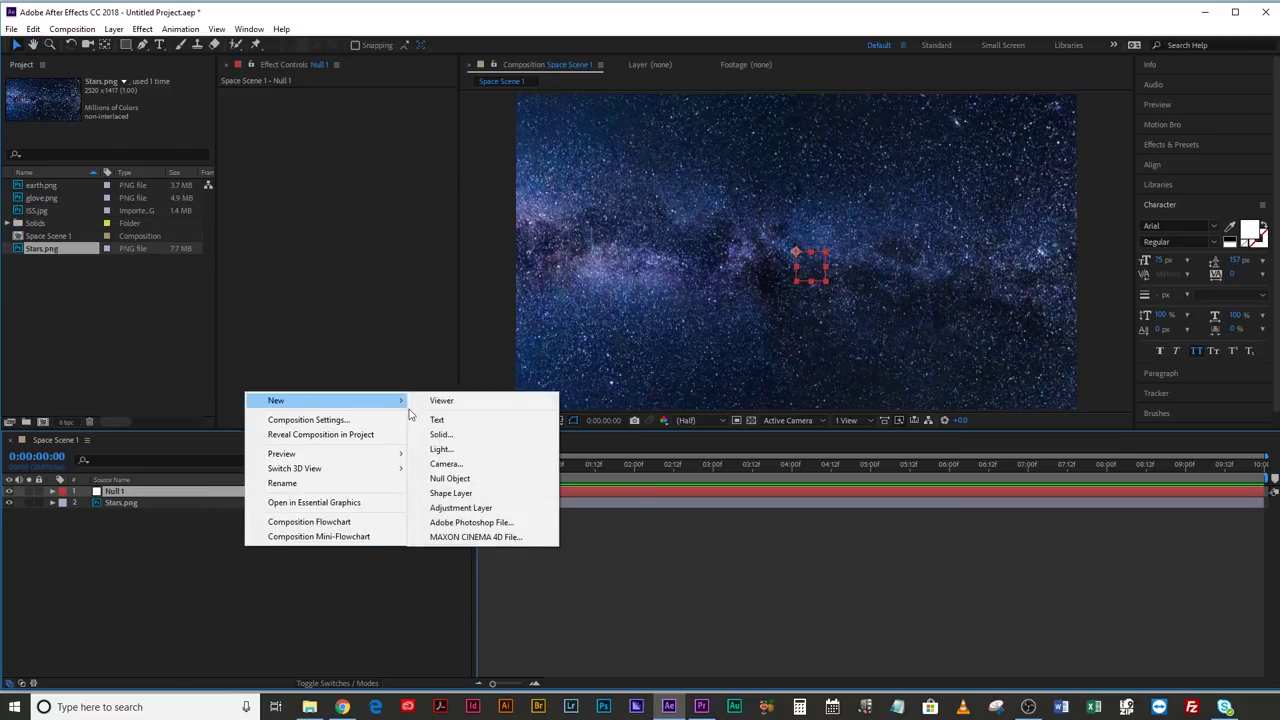
pyautogui.click(455, 468)
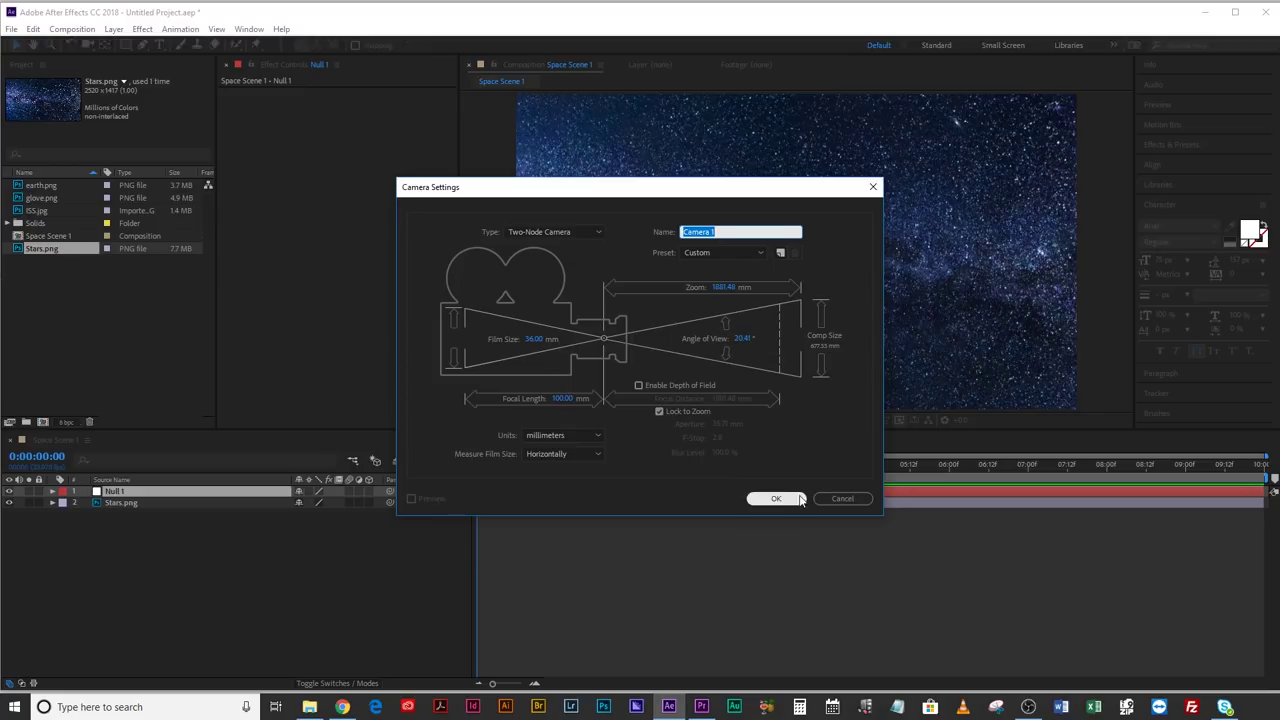
pyautogui.click(677, 386)
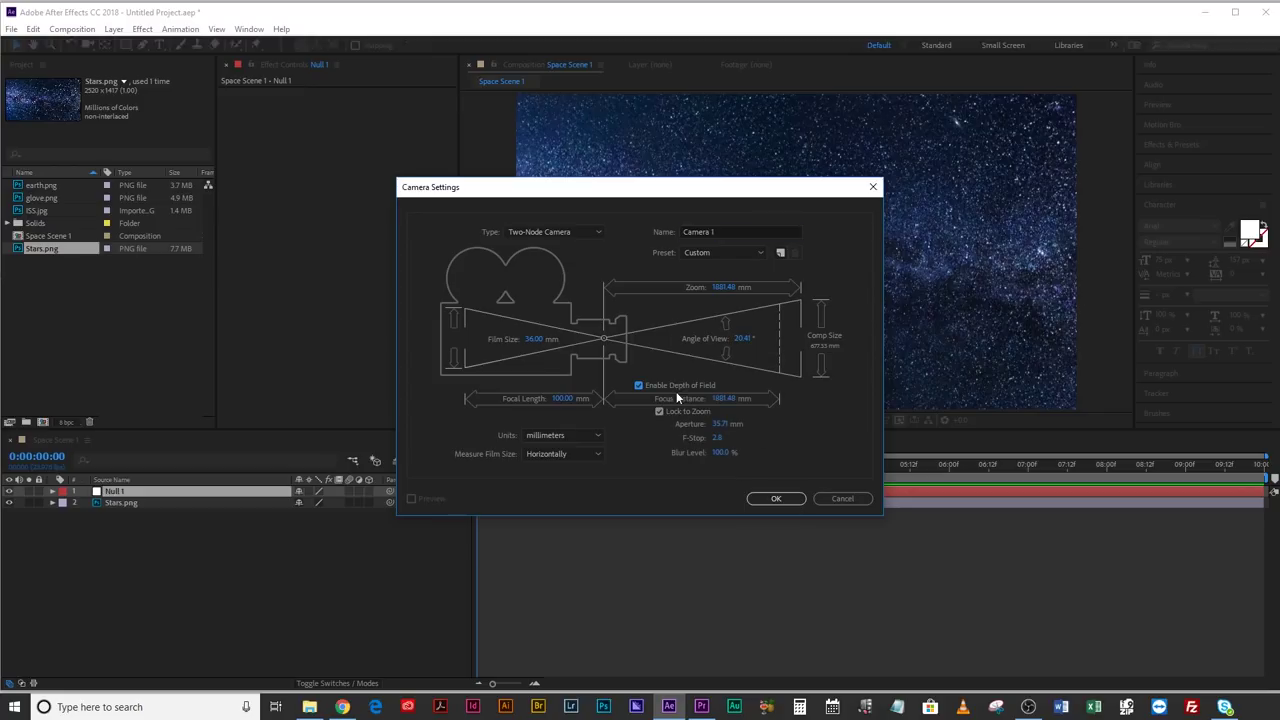
pyautogui.click(777, 499)
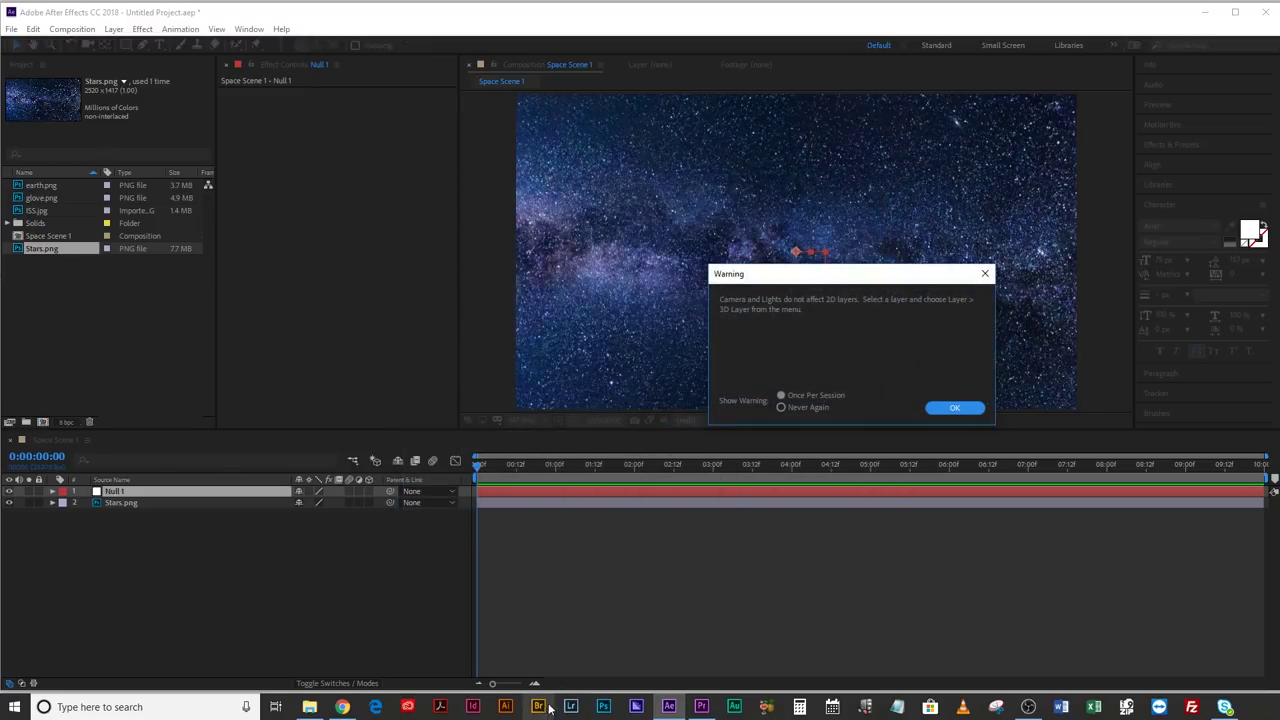
pyautogui.click(954, 408)
pyautogui.moveTo(390, 491); pyautogui.dragTo(176, 500)
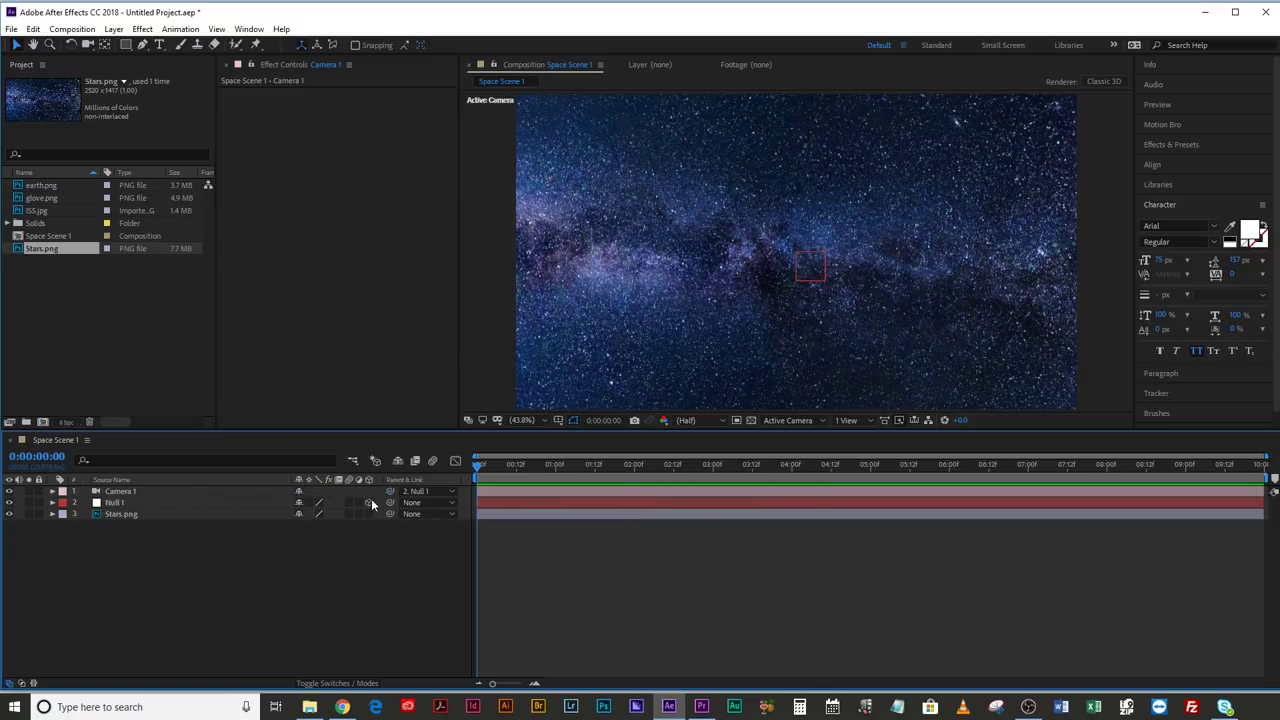
# Show only Null 1's Position and Z Rotation and set keyframes on both
pyautogui.click(118, 502)
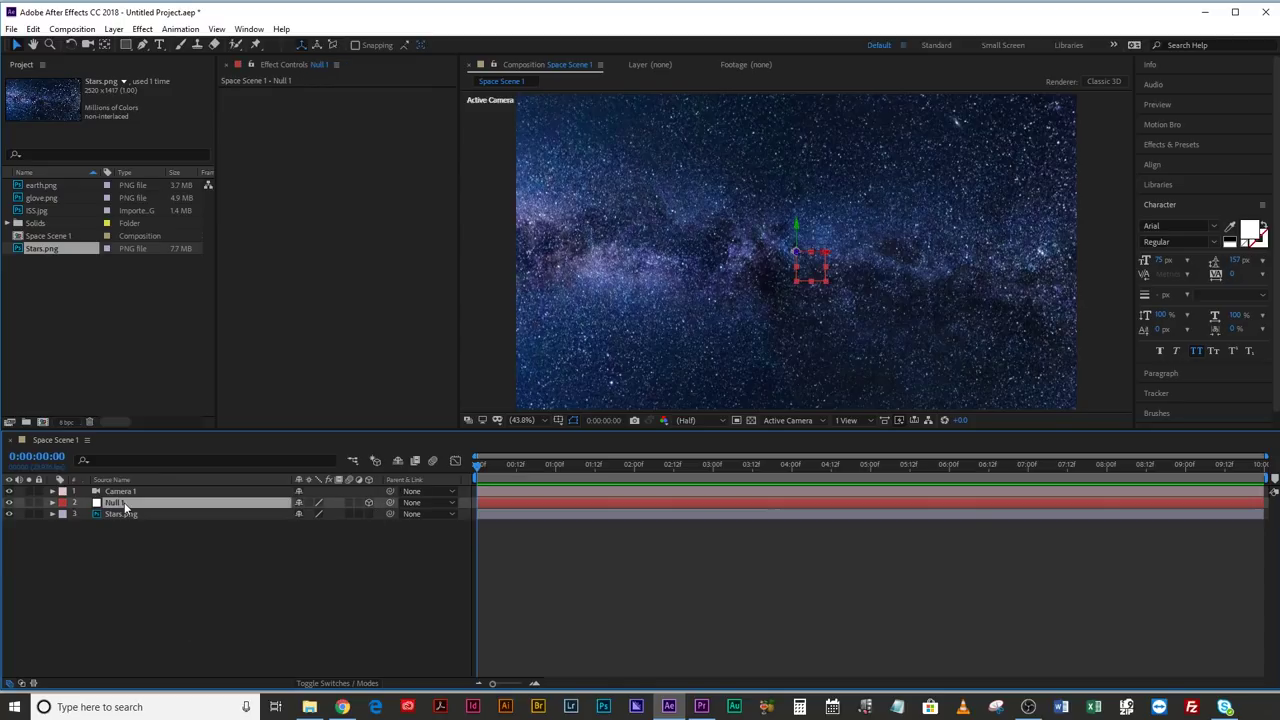
pyautogui.press('p')
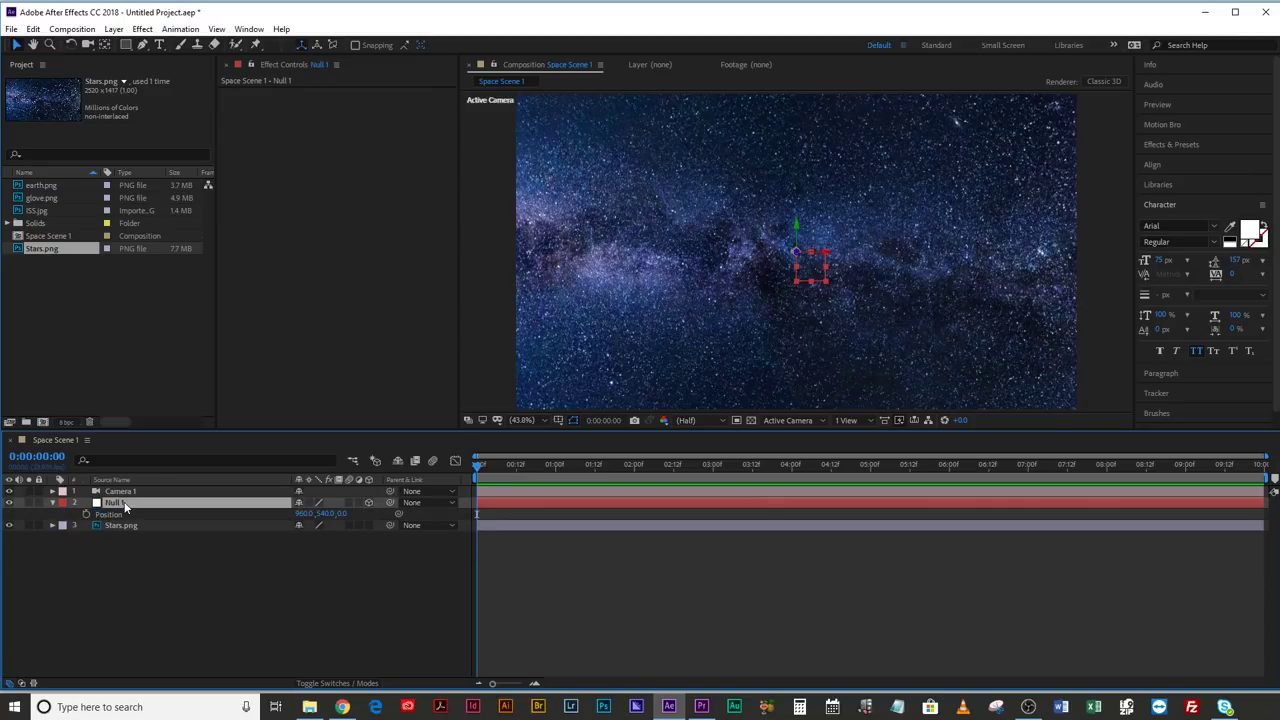
pyautogui.hotkey('shift', 'r')
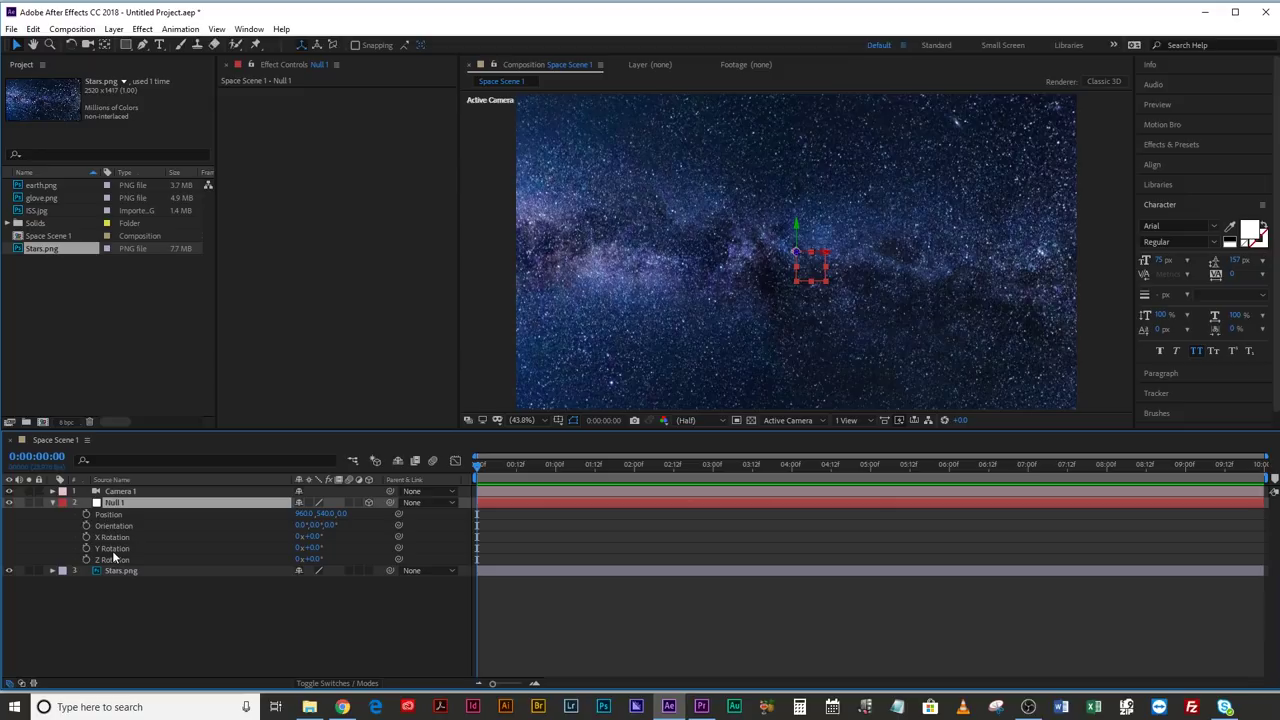
pyautogui.keyDown('alt'); pyautogui.keyDown('shift'); pyautogui.click(112, 548); pyautogui.keyUp('shift'); pyautogui.keyUp('alt')
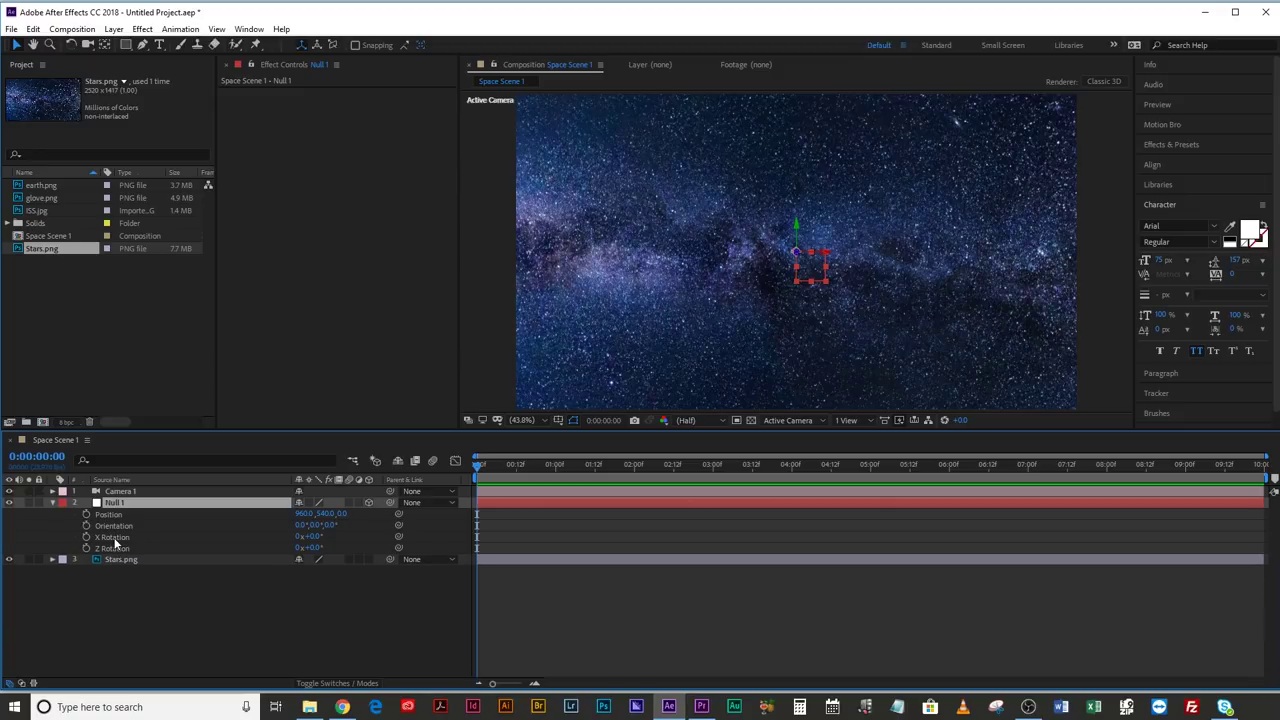
pyautogui.keyDown('alt'); pyautogui.keyDown('shift'); pyautogui.click(112, 537); pyautogui.keyUp('shift'); pyautogui.keyUp('alt')
pyautogui.keyDown('alt'); pyautogui.keyDown('shift'); pyautogui.click(112, 525); pyautogui.keyUp('shift'); pyautogui.keyUp('alt')
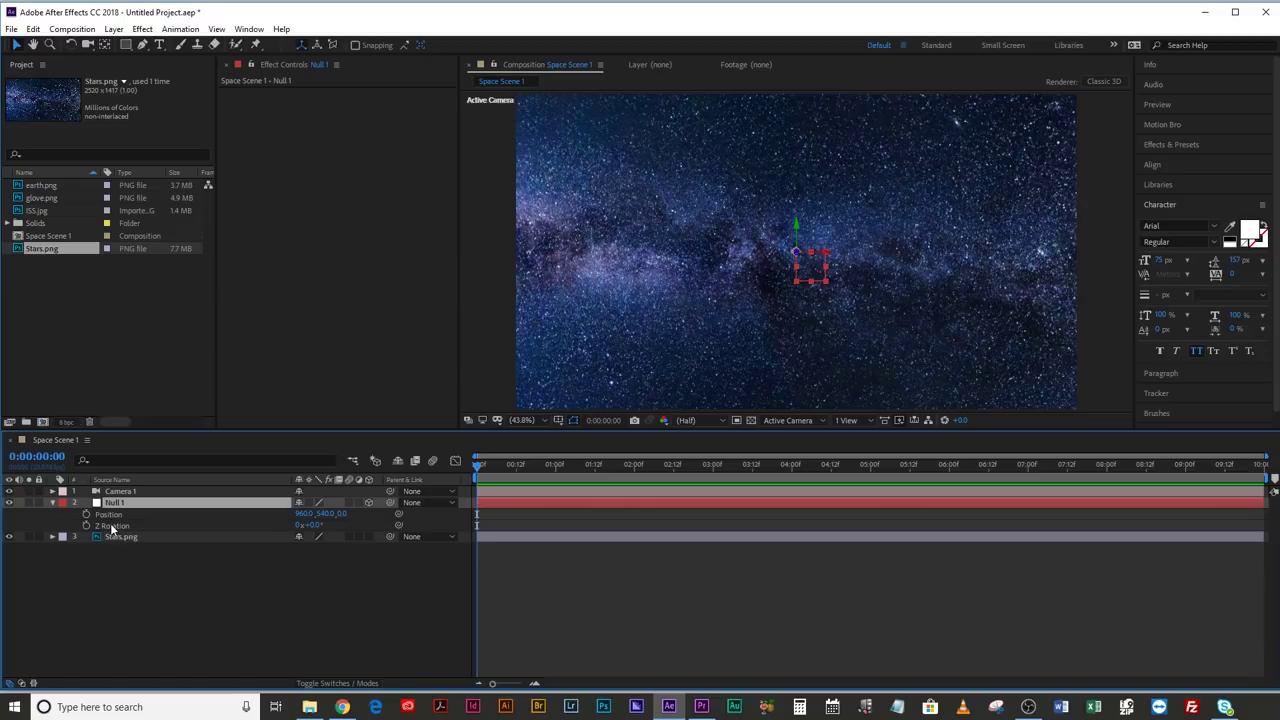
pyautogui.click(86, 514)
pyautogui.click(86, 525)
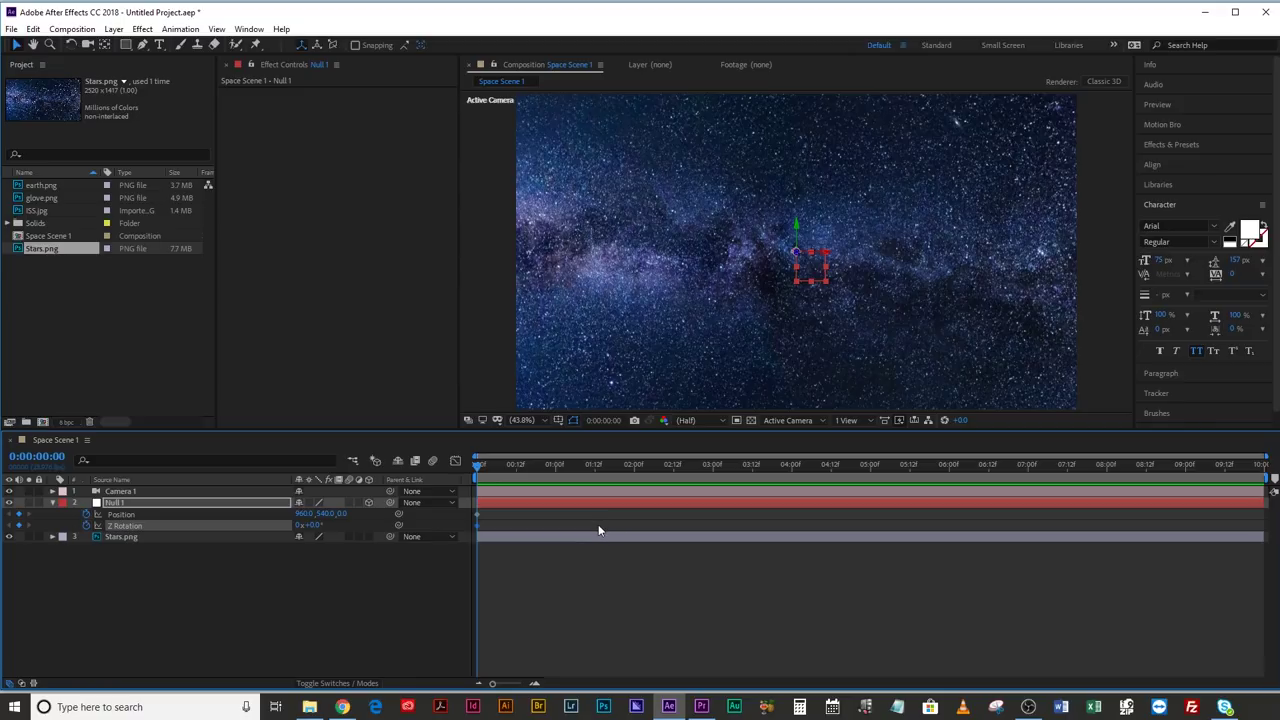
pyautogui.click(143, 597)
# Make Stars.png 3D, push it back in Z, scale it to 465%, then add earth.png above
pyautogui.click(369, 537)
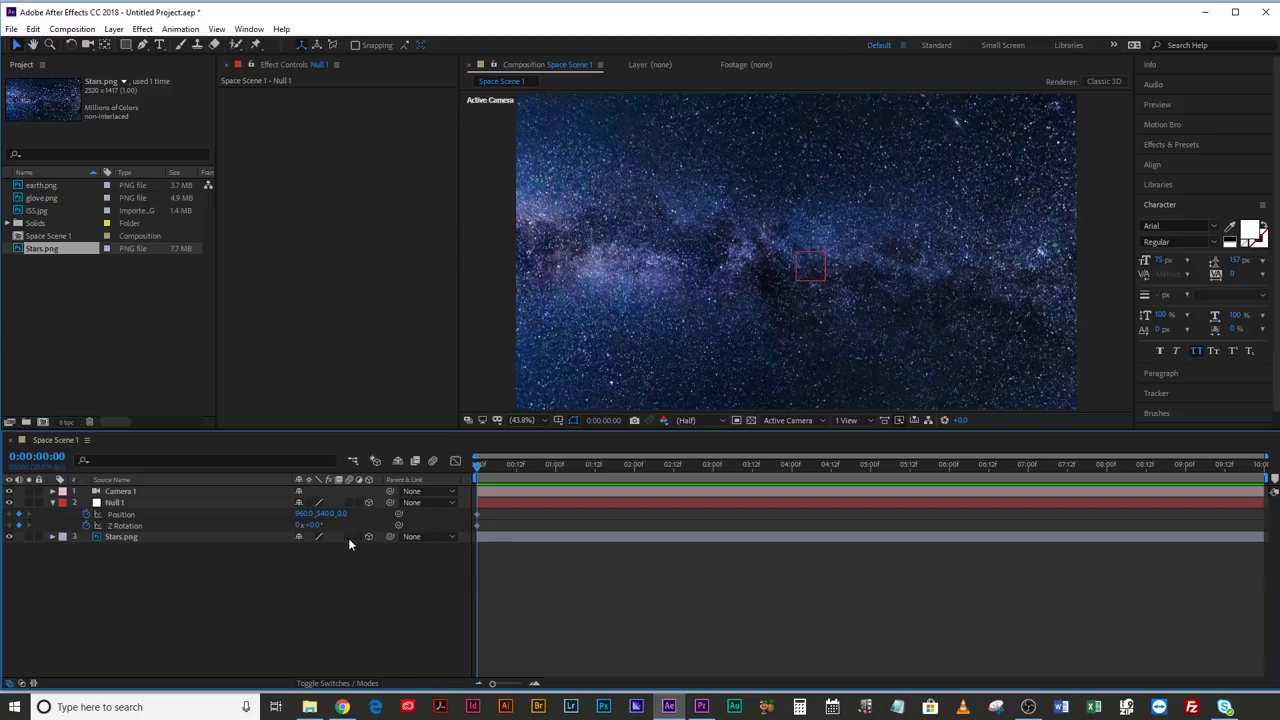
pyautogui.click(115, 538)
pyautogui.press('p')
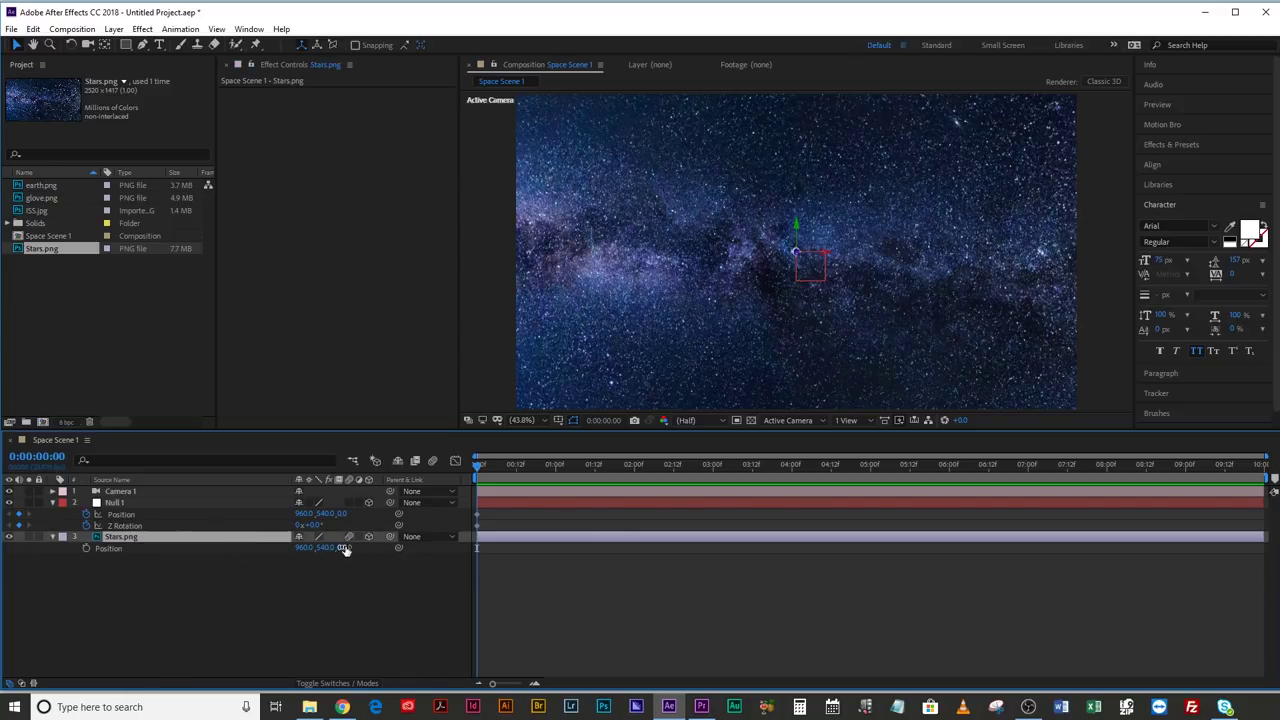
pyautogui.moveTo(343, 547); pyautogui.dragTo(1092, 582)
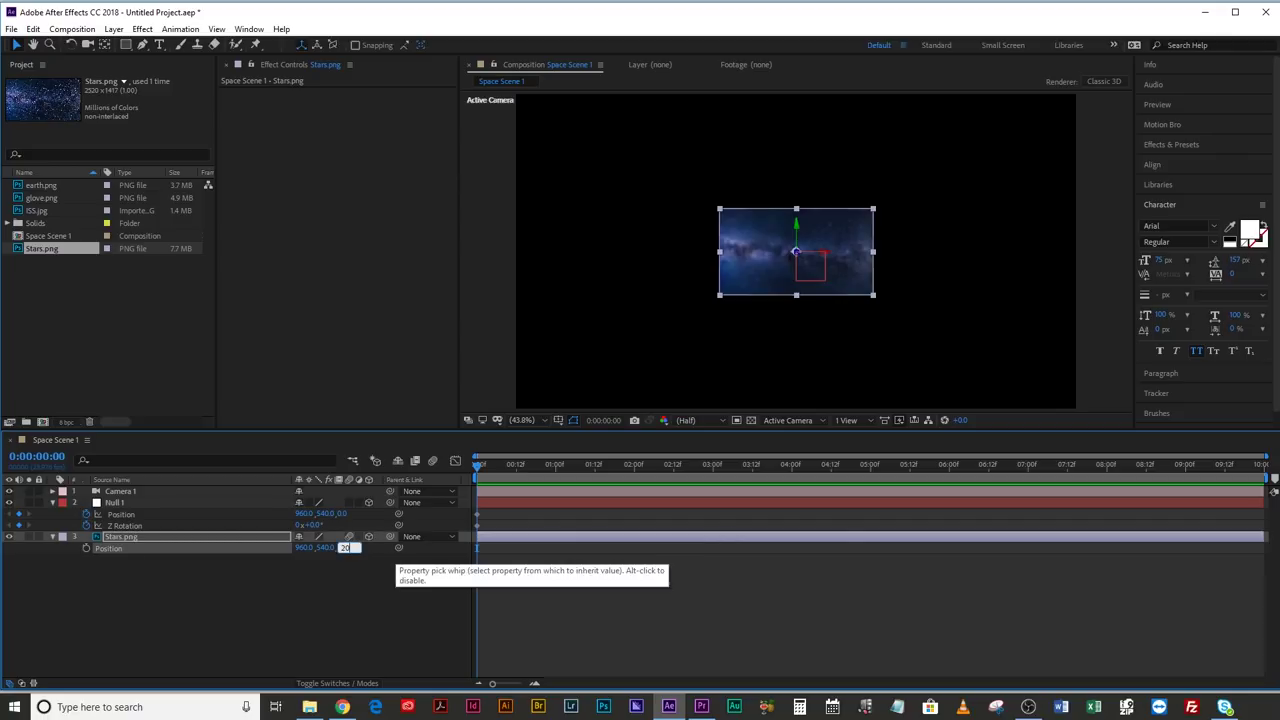
pyautogui.press('s')
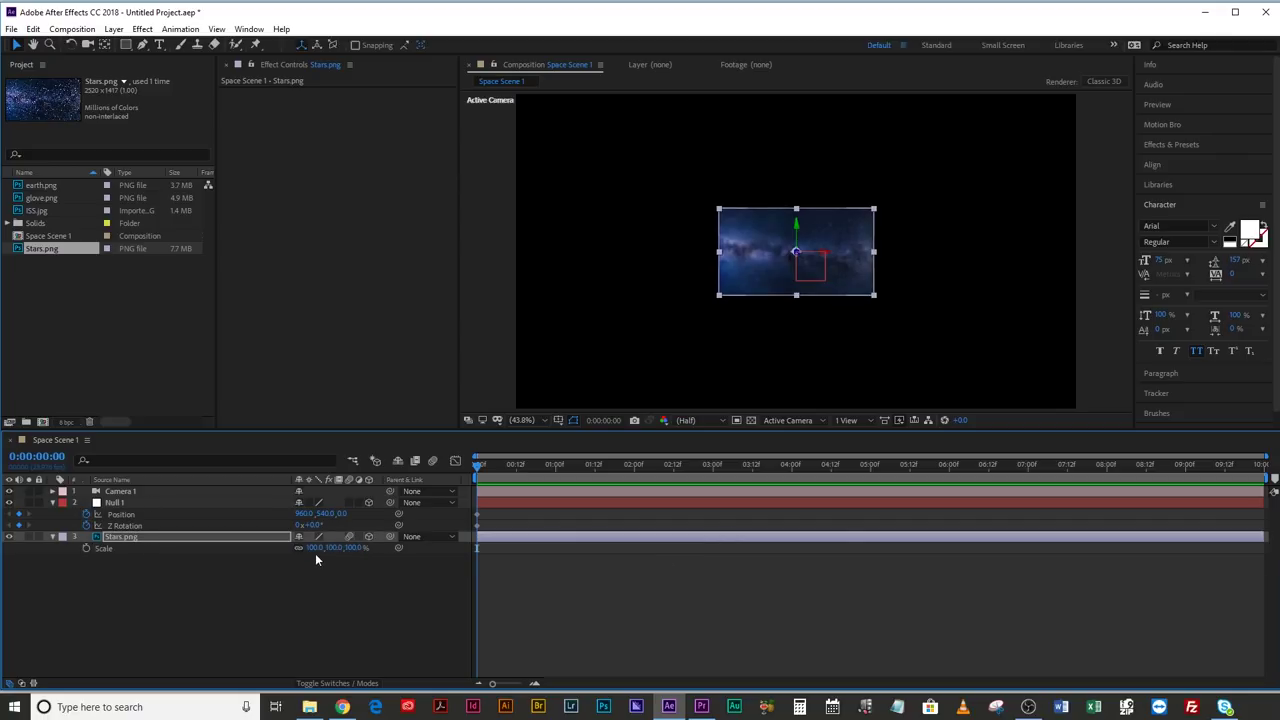
pyautogui.moveTo(313, 548); pyautogui.dragTo(560, 567)
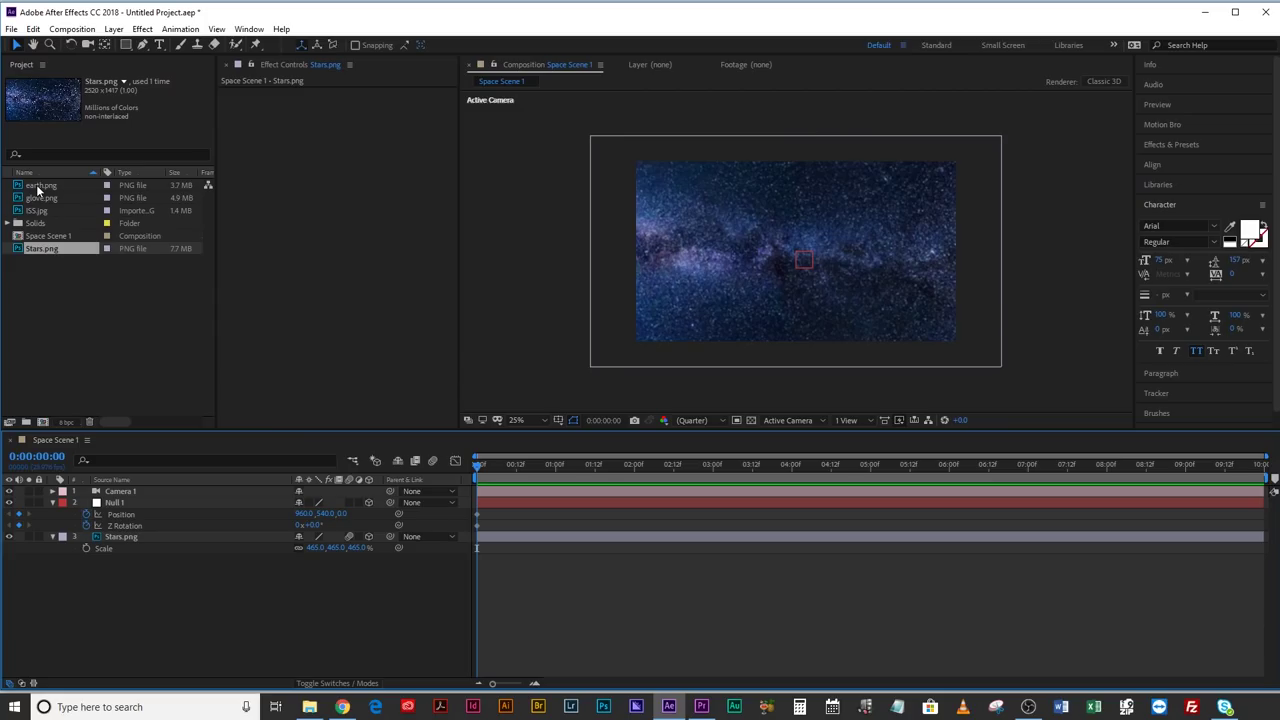
pyautogui.moveTo(37, 190); pyautogui.dragTo(103, 543)
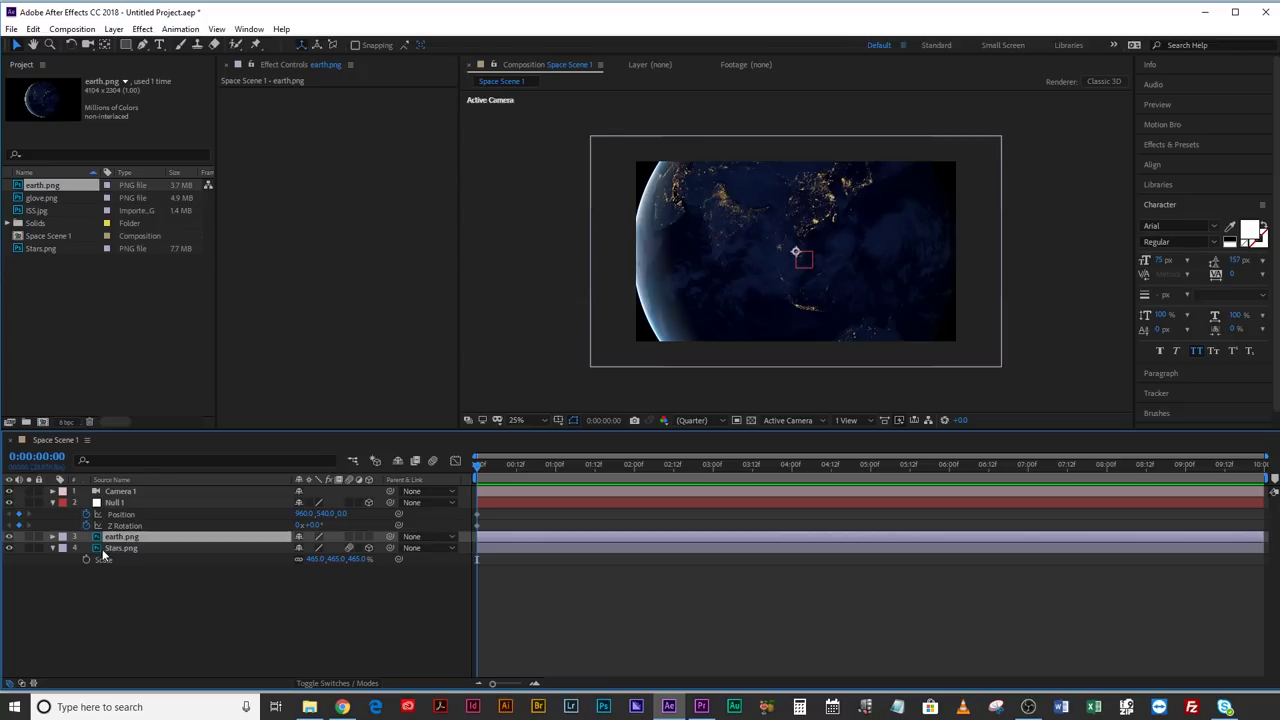
# Make earth.png a 3D layer and set its Position Z to 1500
pyautogui.click(368, 537)
pyautogui.press('p')
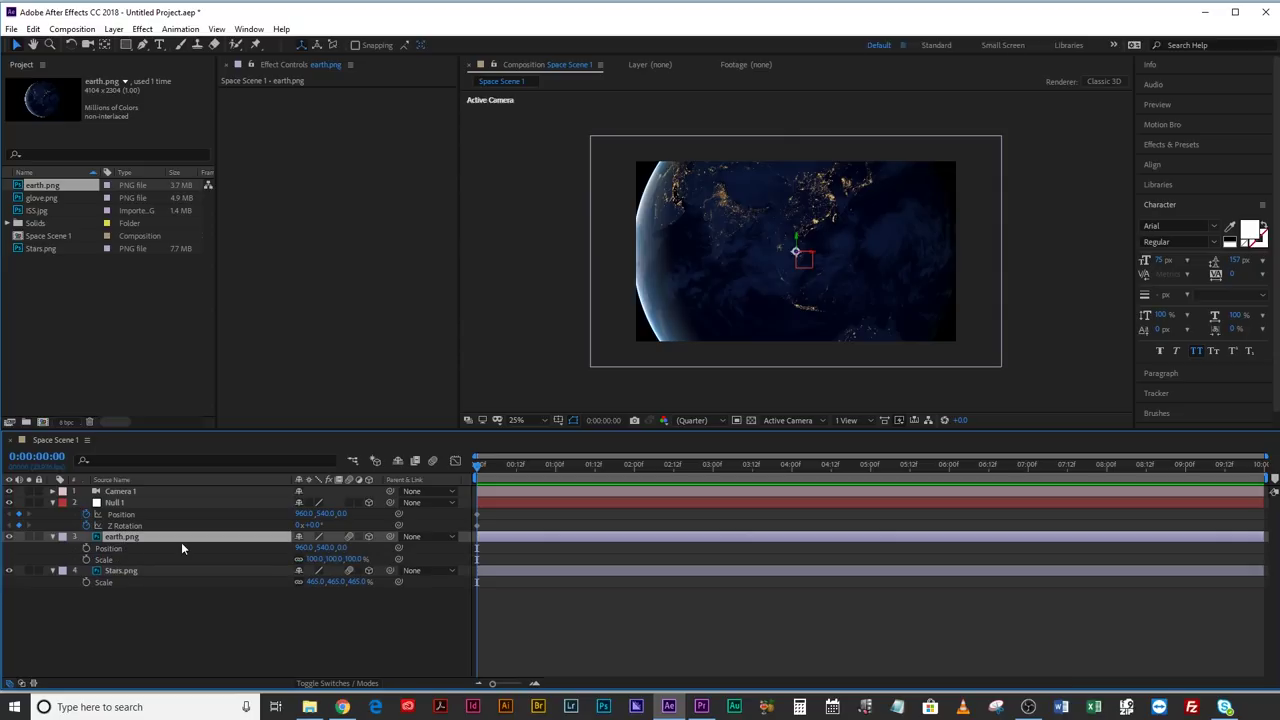
pyautogui.click(342, 548)
pyautogui.write('15000')
pyautogui.press('Return')
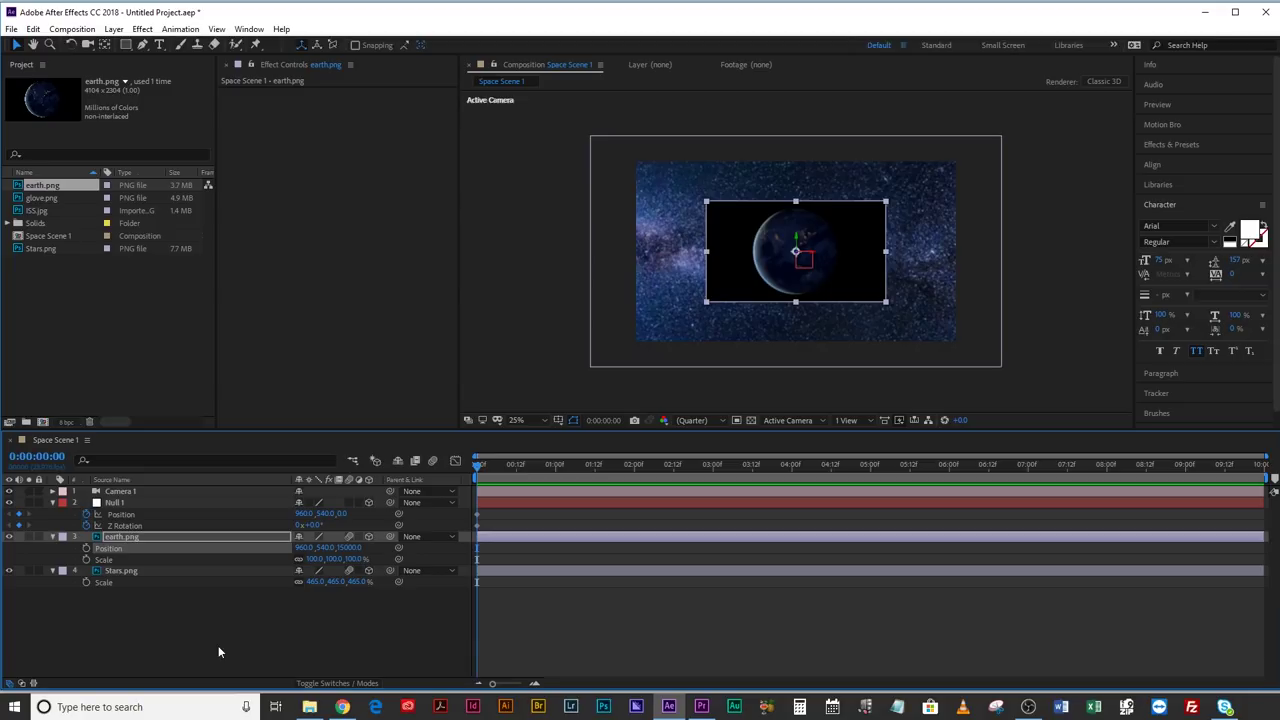
pyautogui.click(146, 626)
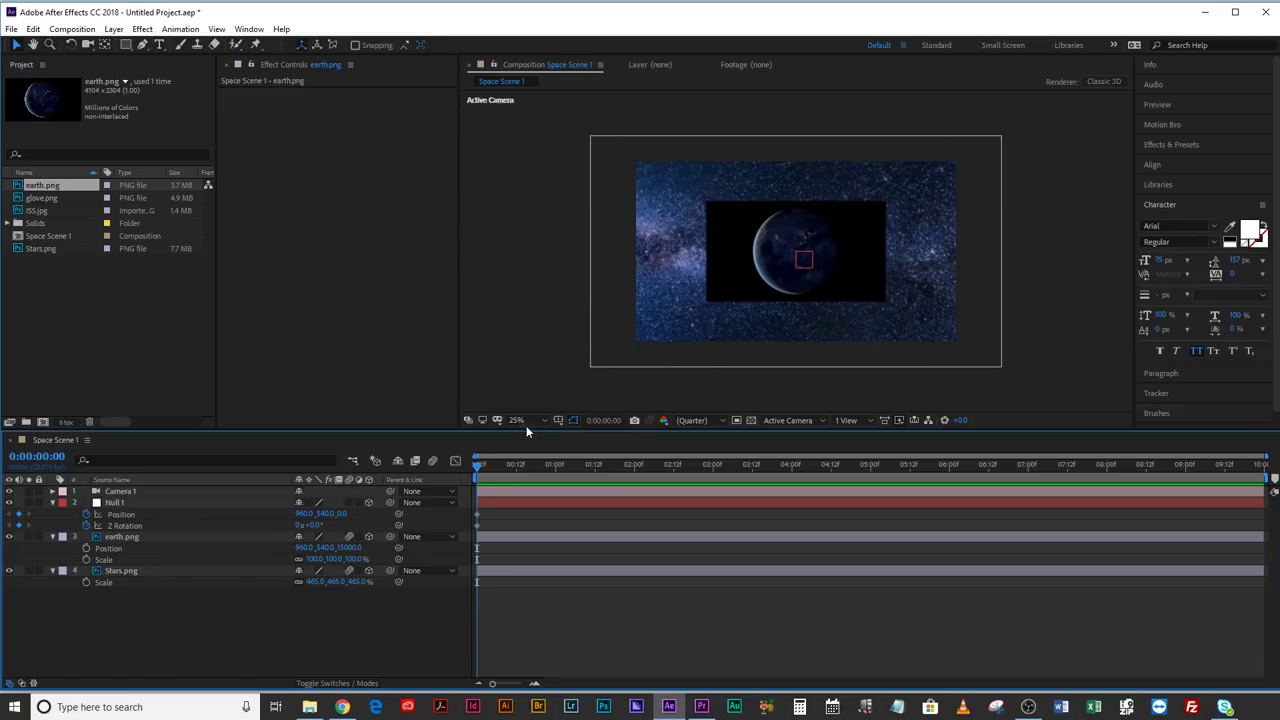
# In earth.png's Layer view, draw an elliptical mask around the globe
pyautogui.doubleClick(177, 538)
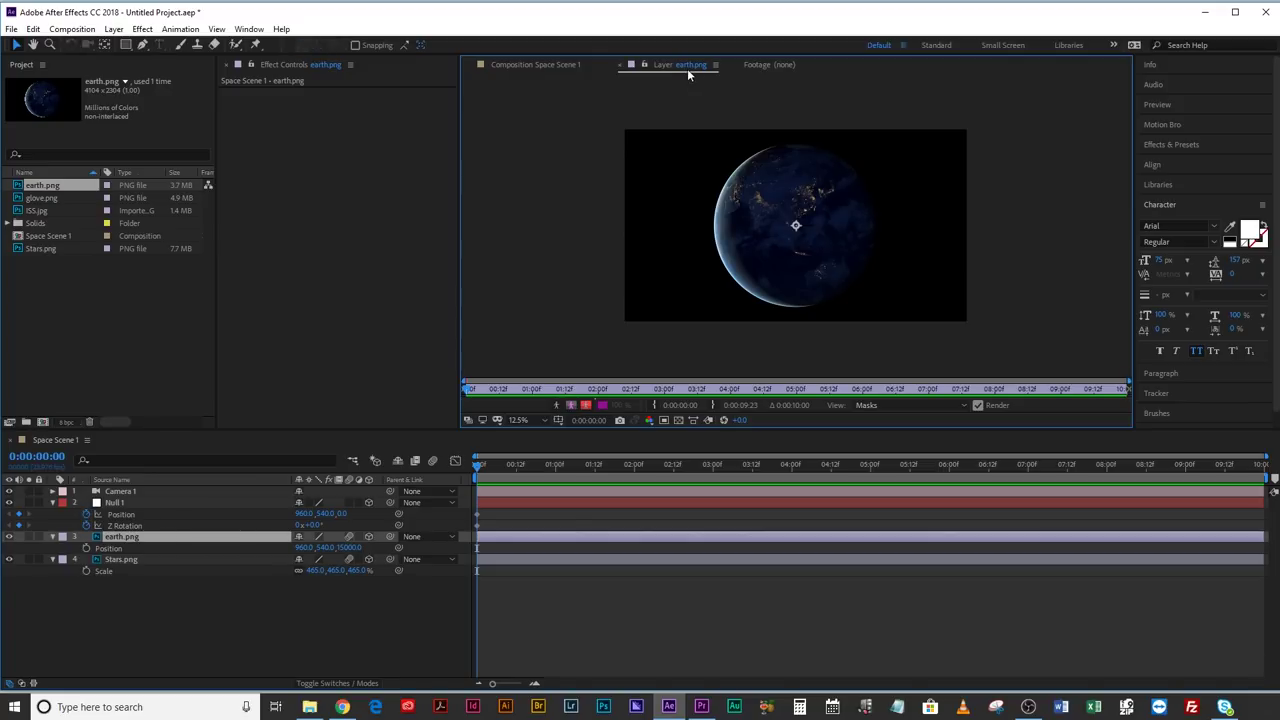
pyautogui.press('.')
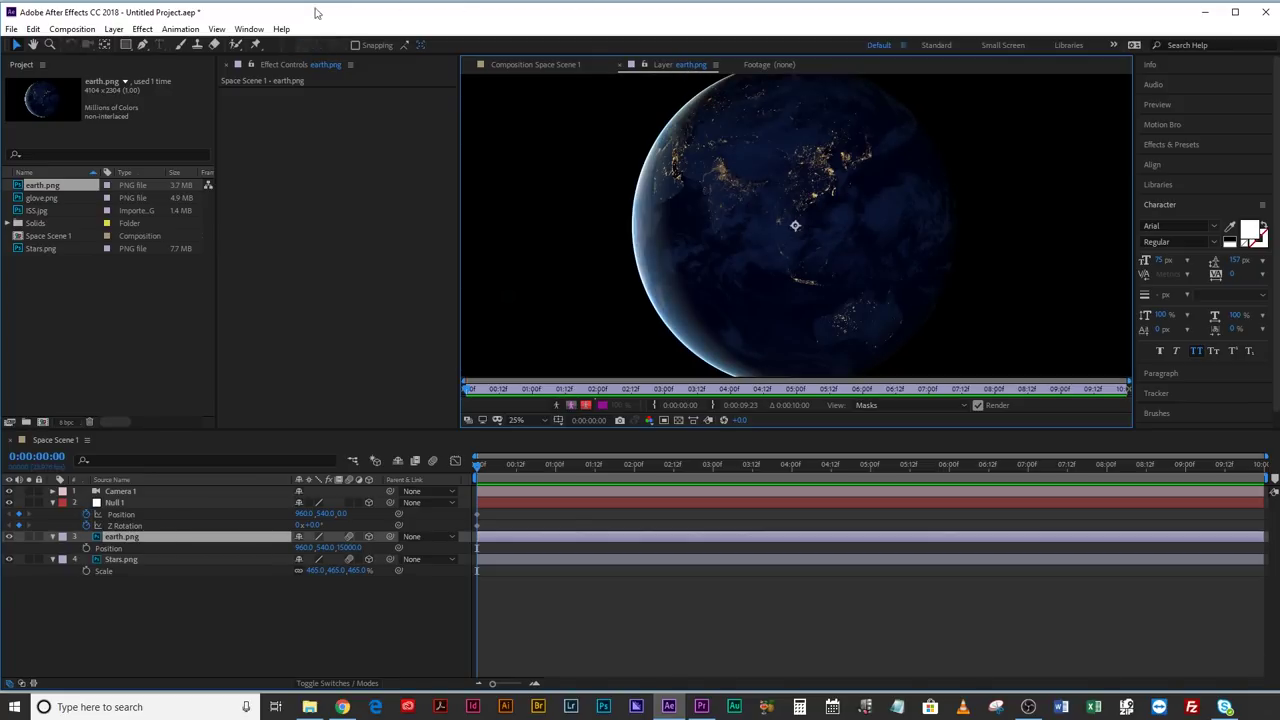
pyautogui.moveTo(128, 47); pyautogui.dragTo(166, 73)
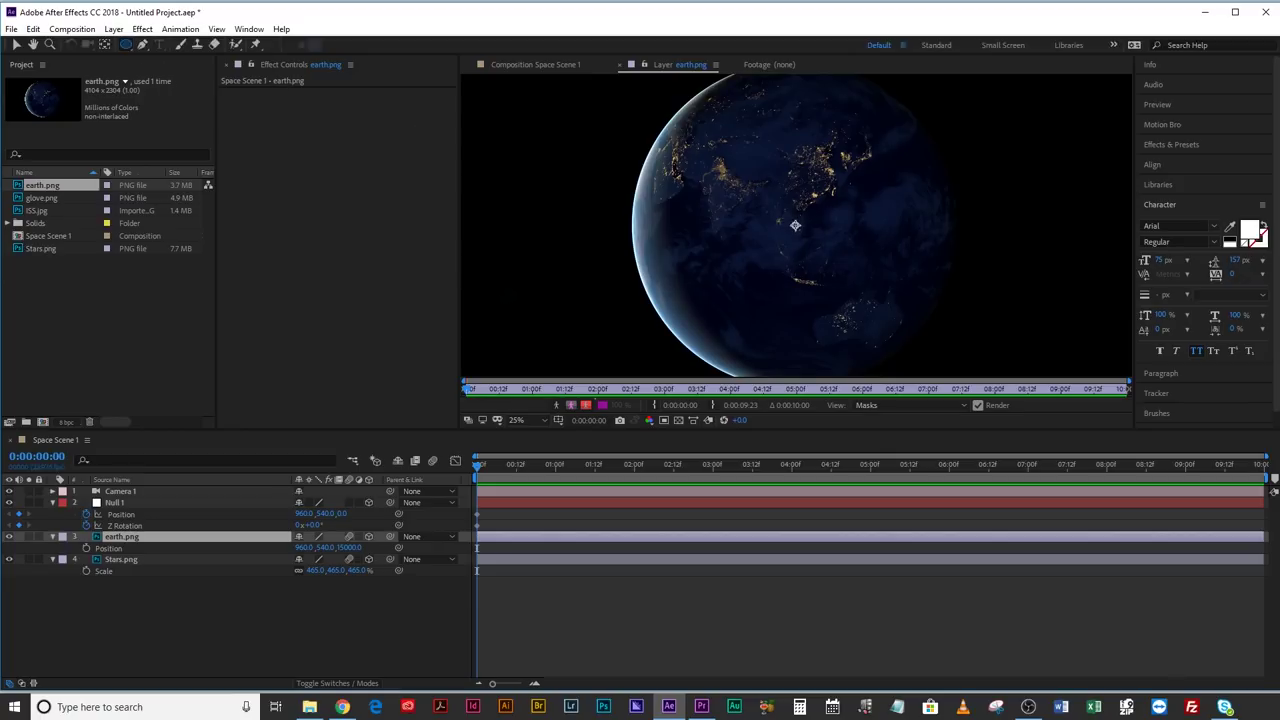
pyautogui.moveTo(795, 225)
pyautogui.mouseDown()
pyautogui.moveTo(658, 110)
pyautogui.moveTo(660, 97)
pyautogui.moveTo(612, 70)
pyautogui.moveTo(632, 77)
pyautogui.mouseUp()
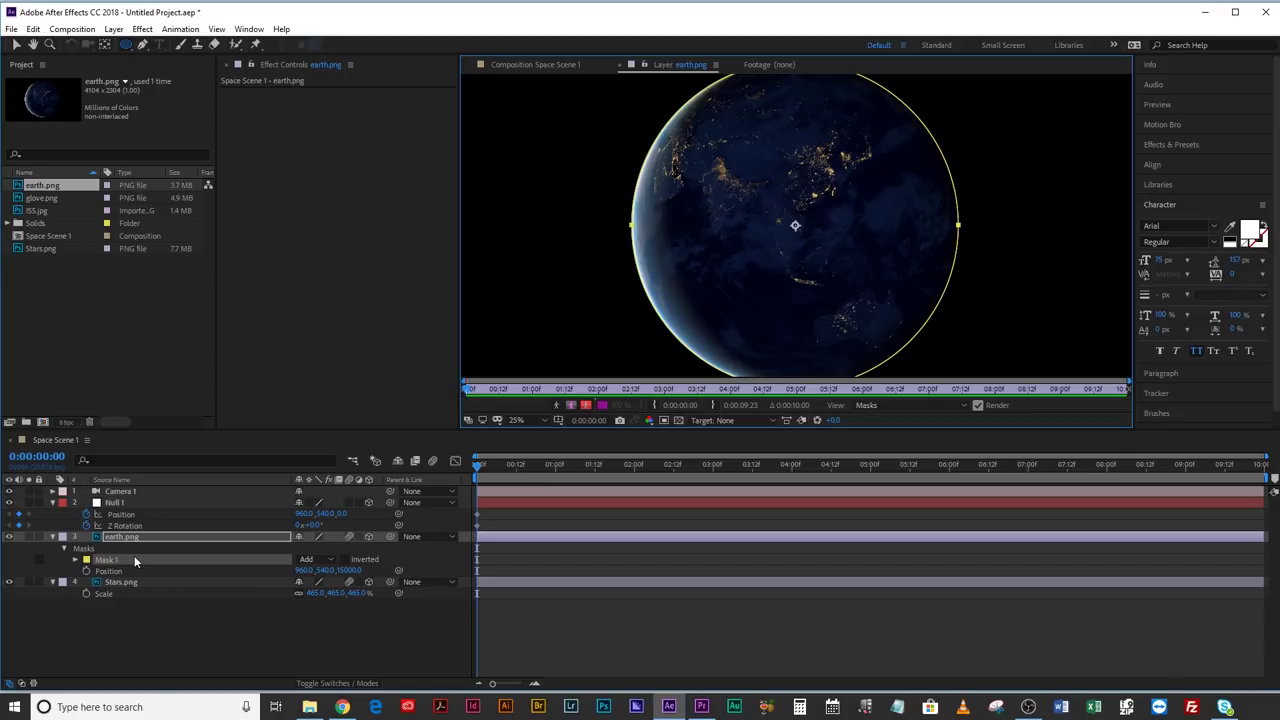
# Set Mask 1's feather to 50 px and expansion to 20 px, back in Space Scene 1
pyautogui.press('f')
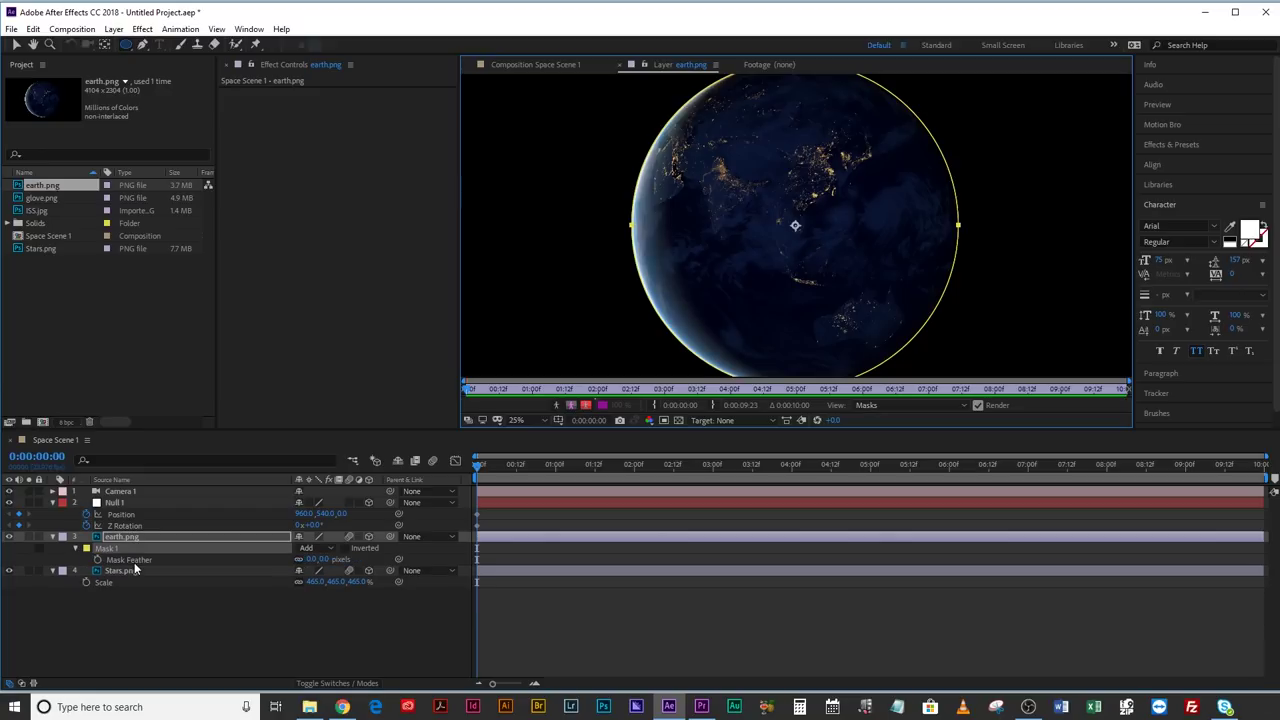
pyautogui.moveTo(312, 559)
pyautogui.mouseDown()
pyautogui.moveTo(352, 570)
pyautogui.moveTo(311, 562)
pyautogui.mouseUp()
pyautogui.click(311, 560)
pyautogui.write('50')
pyautogui.press('Return')
pyautogui.press('f')
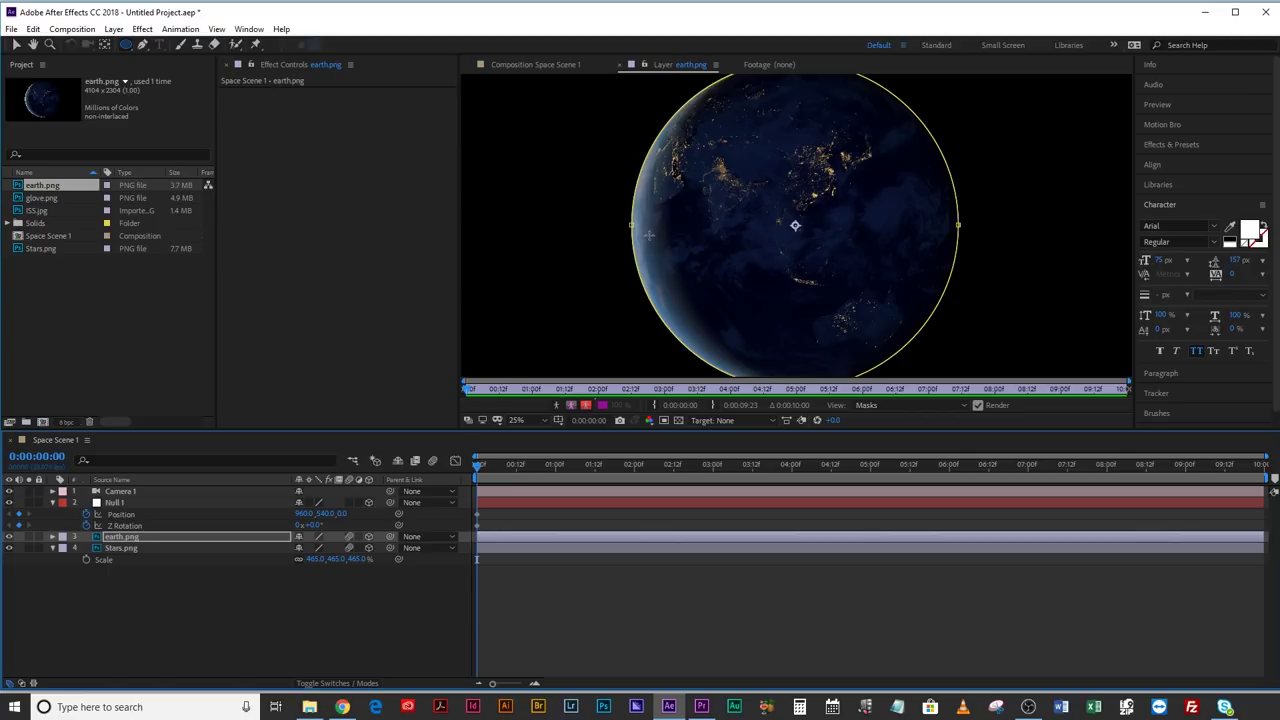
pyautogui.press('m')
pyautogui.press('m')
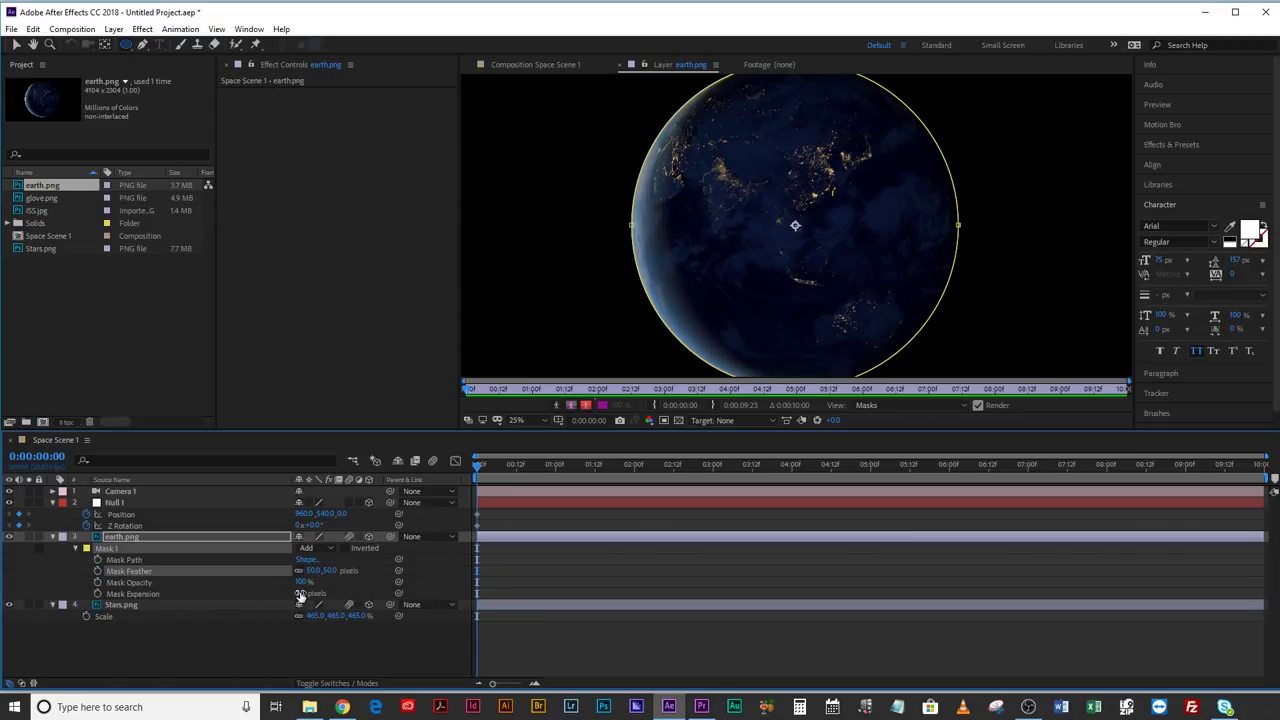
pyautogui.moveTo(300, 594); pyautogui.dragTo(314, 593)
pyautogui.press('F2')
pyautogui.click(508, 62)
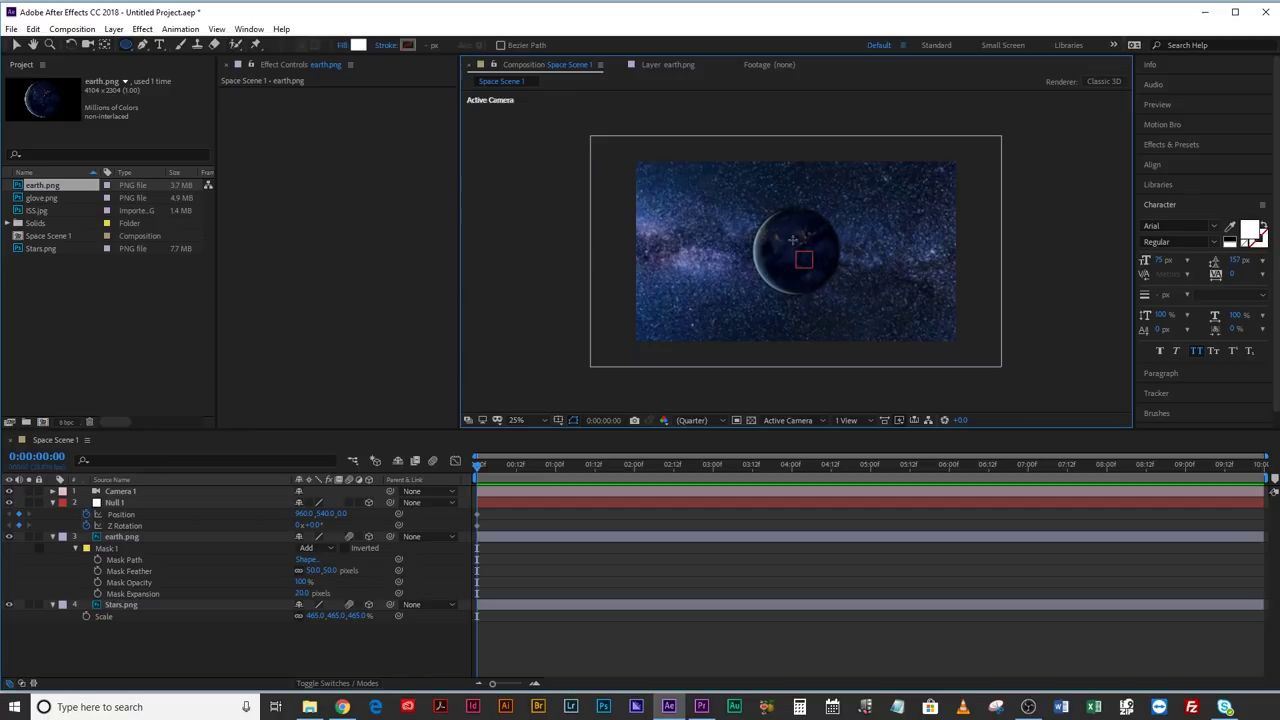
# Reduce the mask expansion to 5, scale the earth to 187%, and move it right
pyautogui.click(300, 595)
pyautogui.moveTo(300, 596)
pyautogui.mouseDown()
pyautogui.moveTo(286, 607)
pyautogui.moveTo(299, 615)
pyautogui.mouseUp()
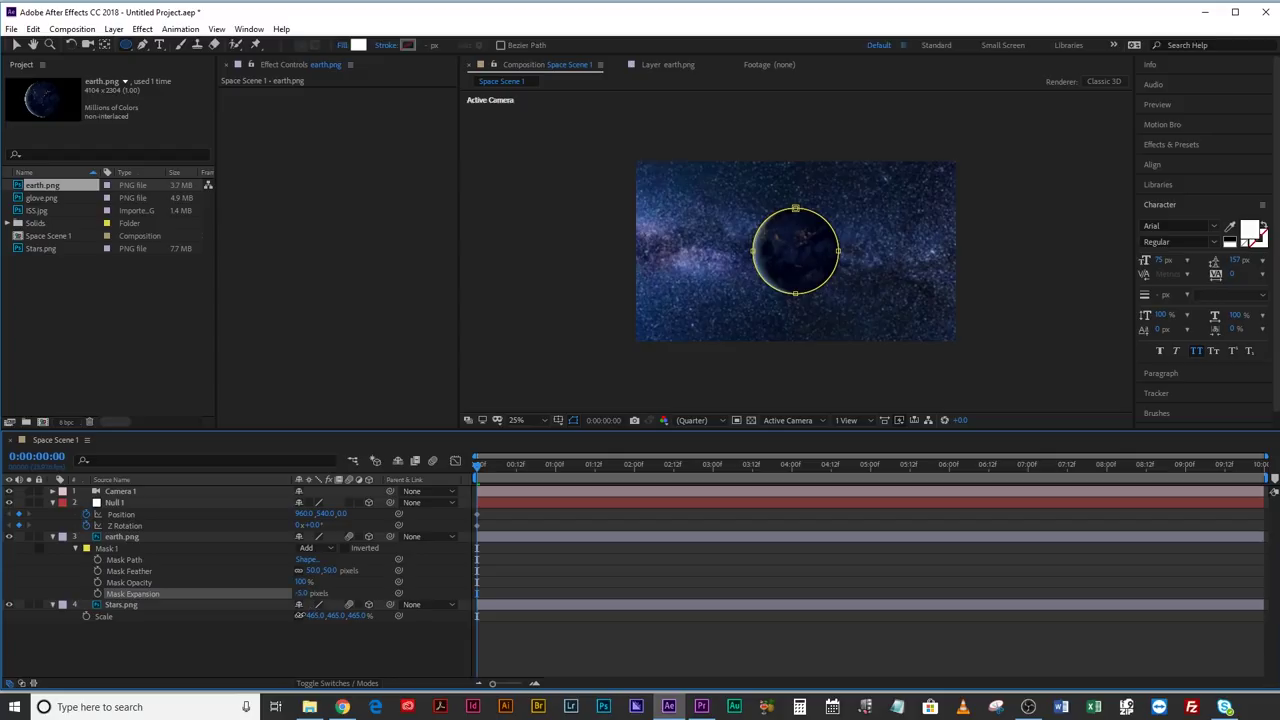
pyautogui.click(132, 538)
pyautogui.press('s')
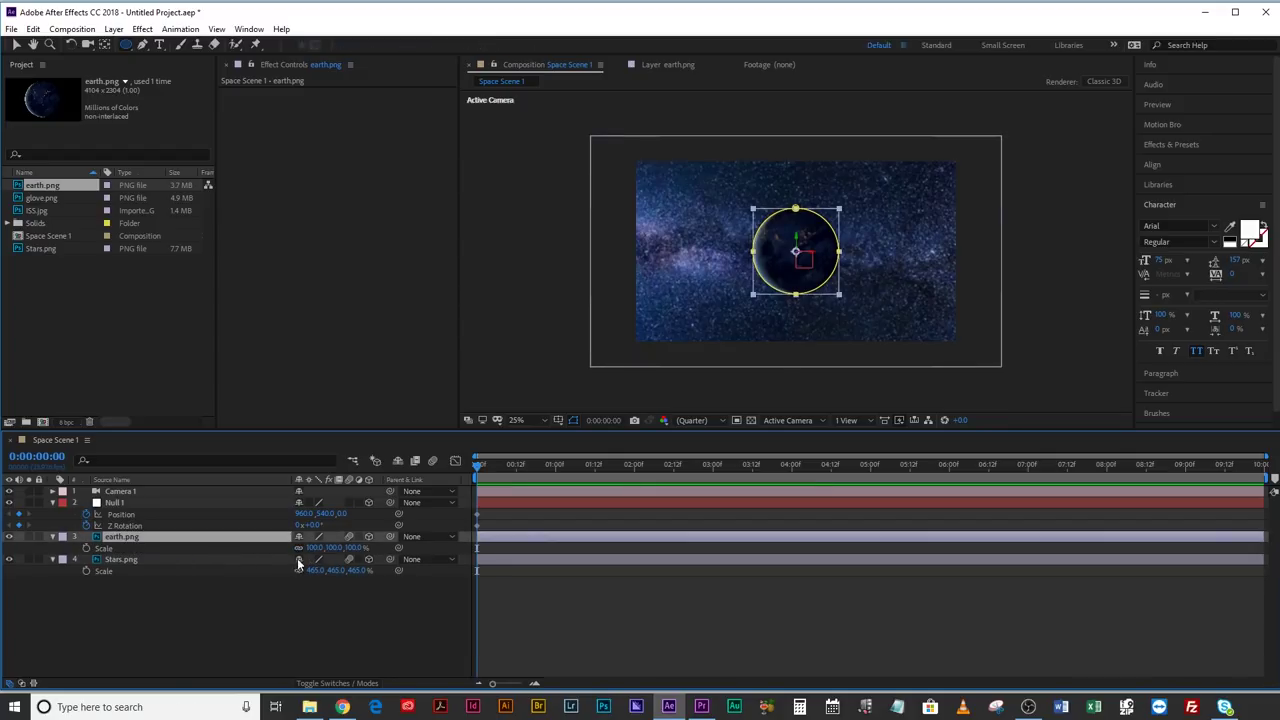
pyautogui.moveTo(318, 548); pyautogui.dragTo(372, 548)
pyautogui.press('v')
pyautogui.moveTo(747, 306); pyautogui.dragTo(909, 303)
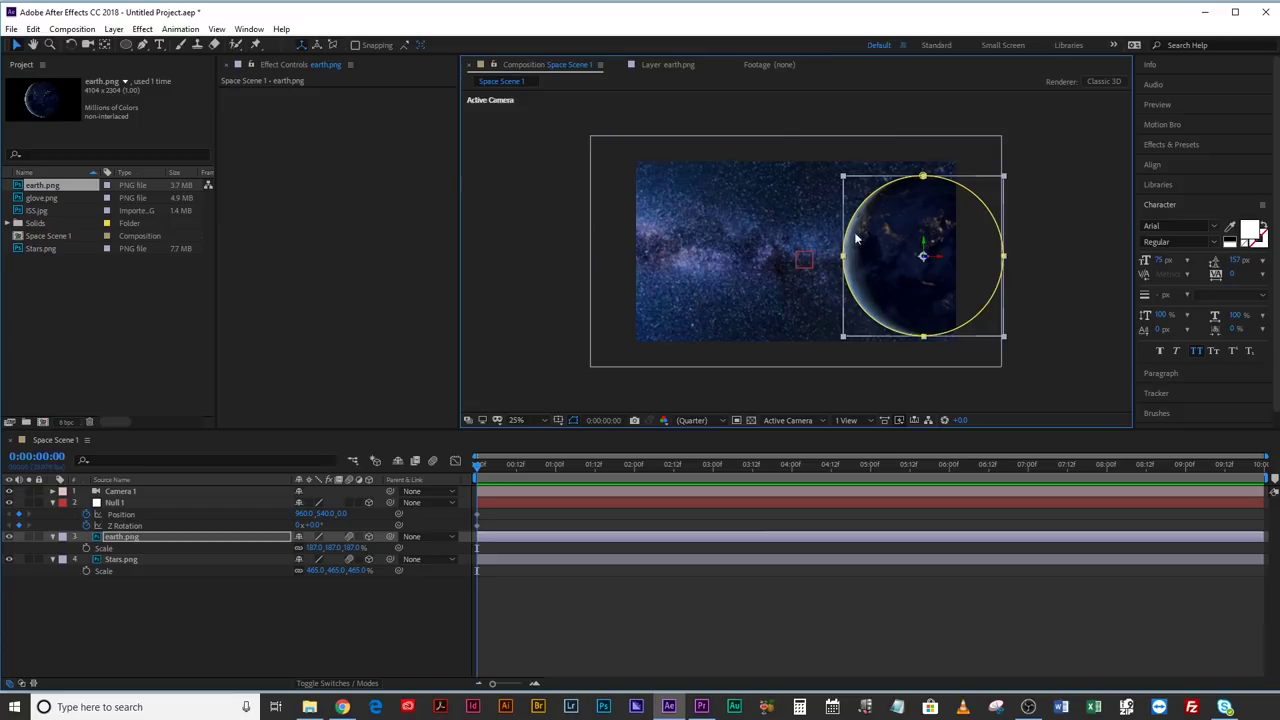
# Tilt the earth to a 12° Z Rotation and add ISS.jpg above it
pyautogui.press('r')
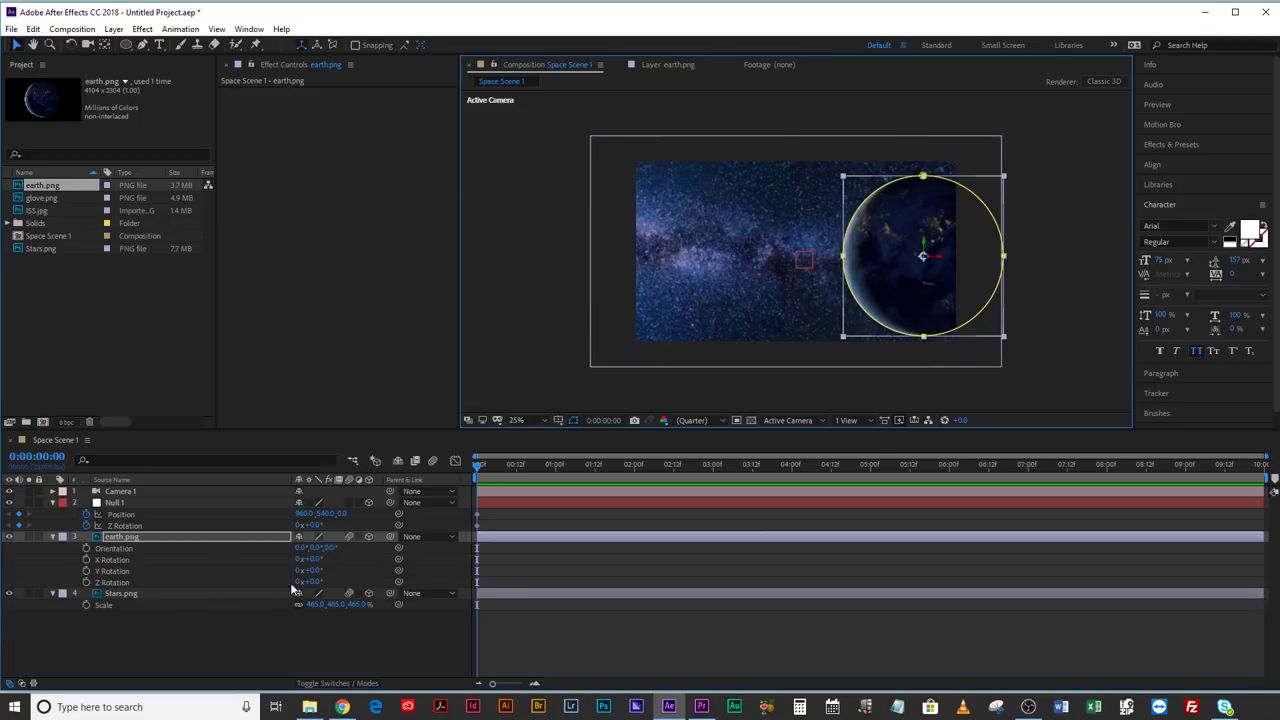
pyautogui.moveTo(314, 581); pyautogui.dragTo(324, 581)
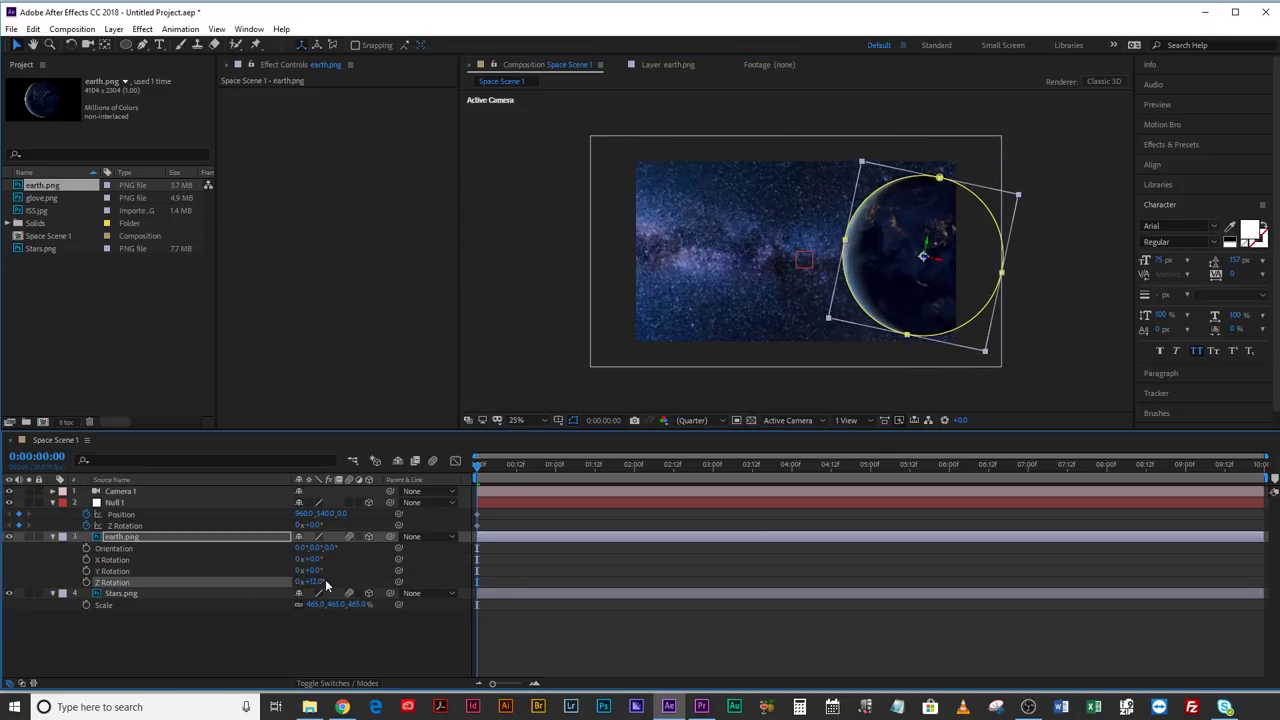
pyautogui.click(164, 665)
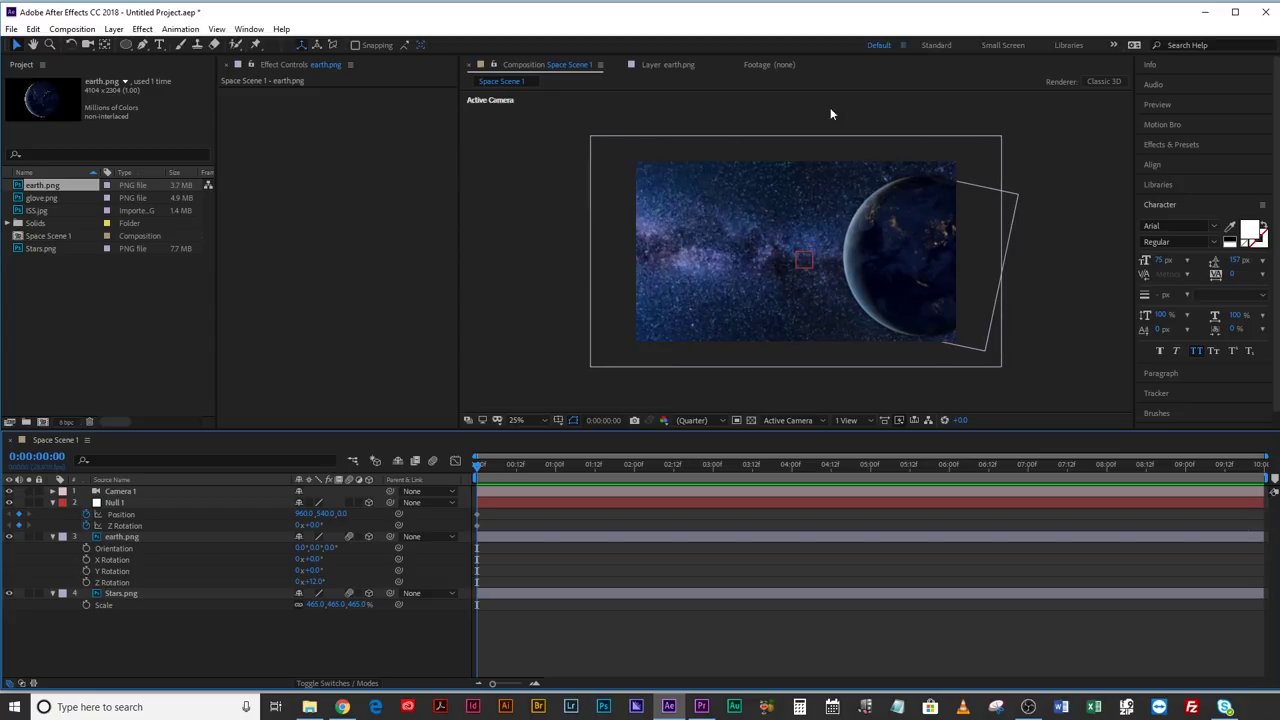
pyautogui.click(52, 536)
pyautogui.click(41, 211)
pyautogui.moveTo(41, 211); pyautogui.dragTo(182, 518)
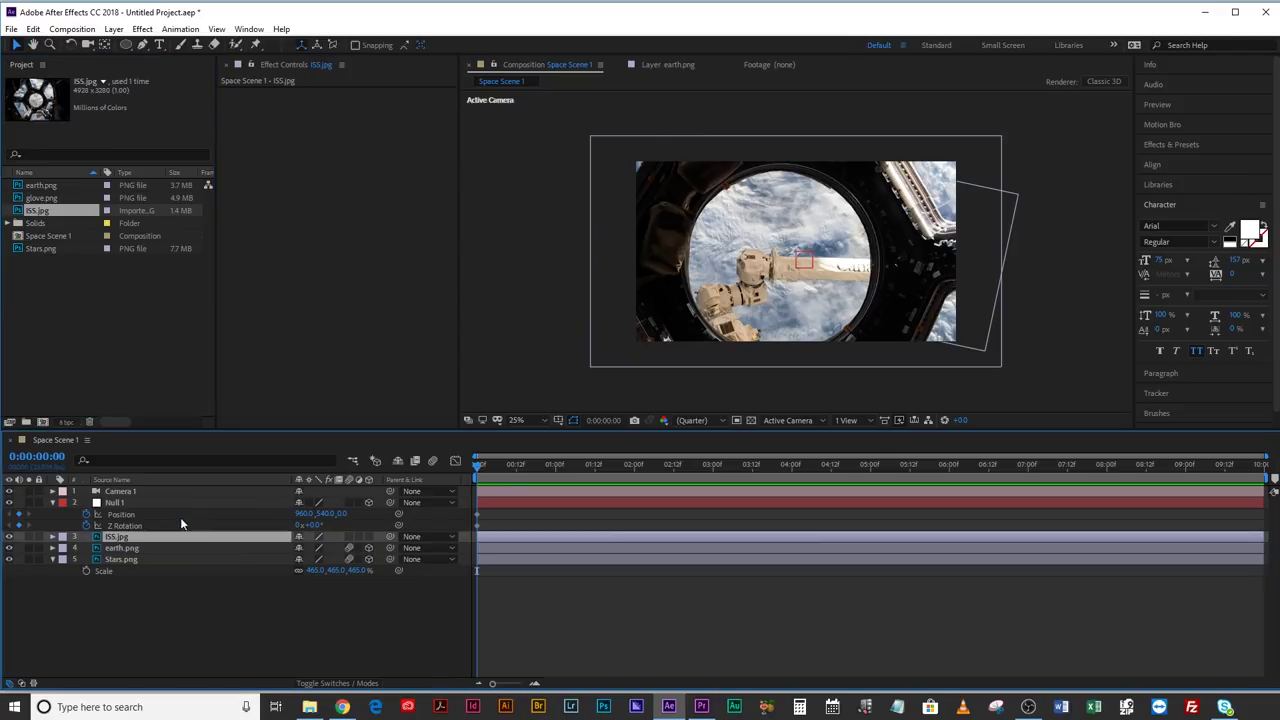
# Make ISS.jpg 3D, scale it down to 45%, and open it in its Layer view
pyautogui.click(349, 536)
pyautogui.press('s')
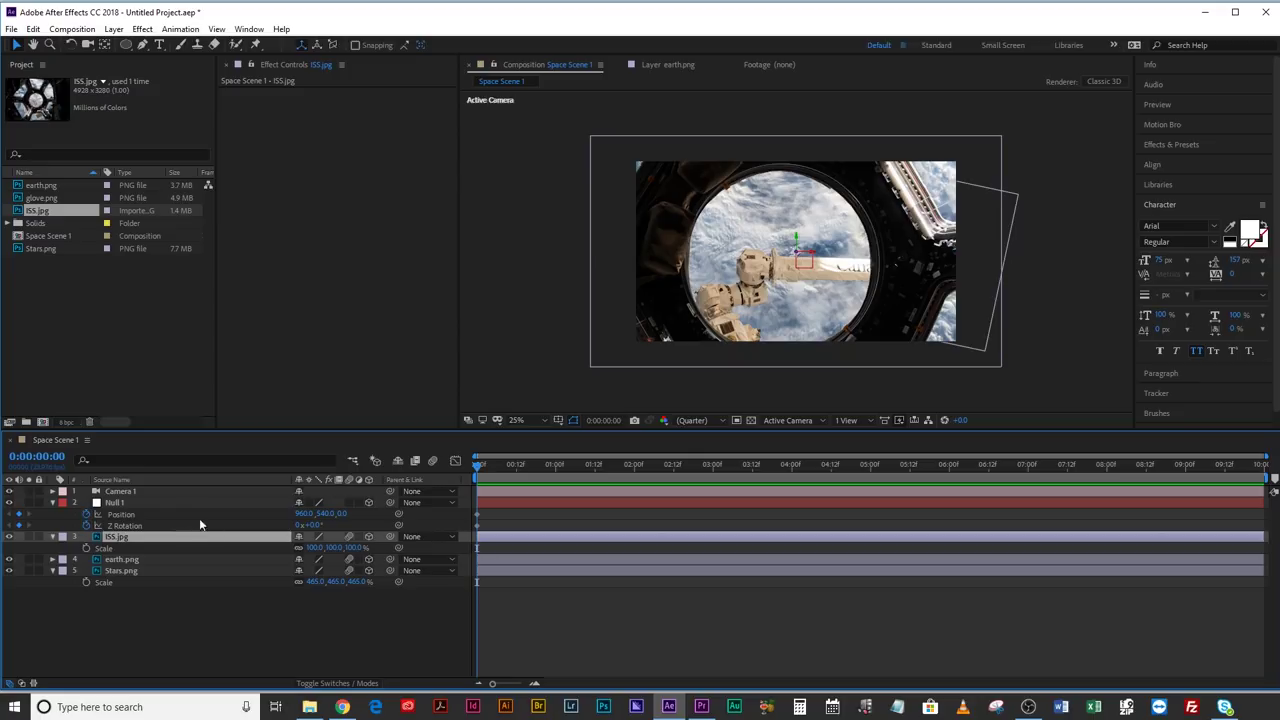
pyautogui.moveTo(324, 549); pyautogui.dragTo(305, 570)
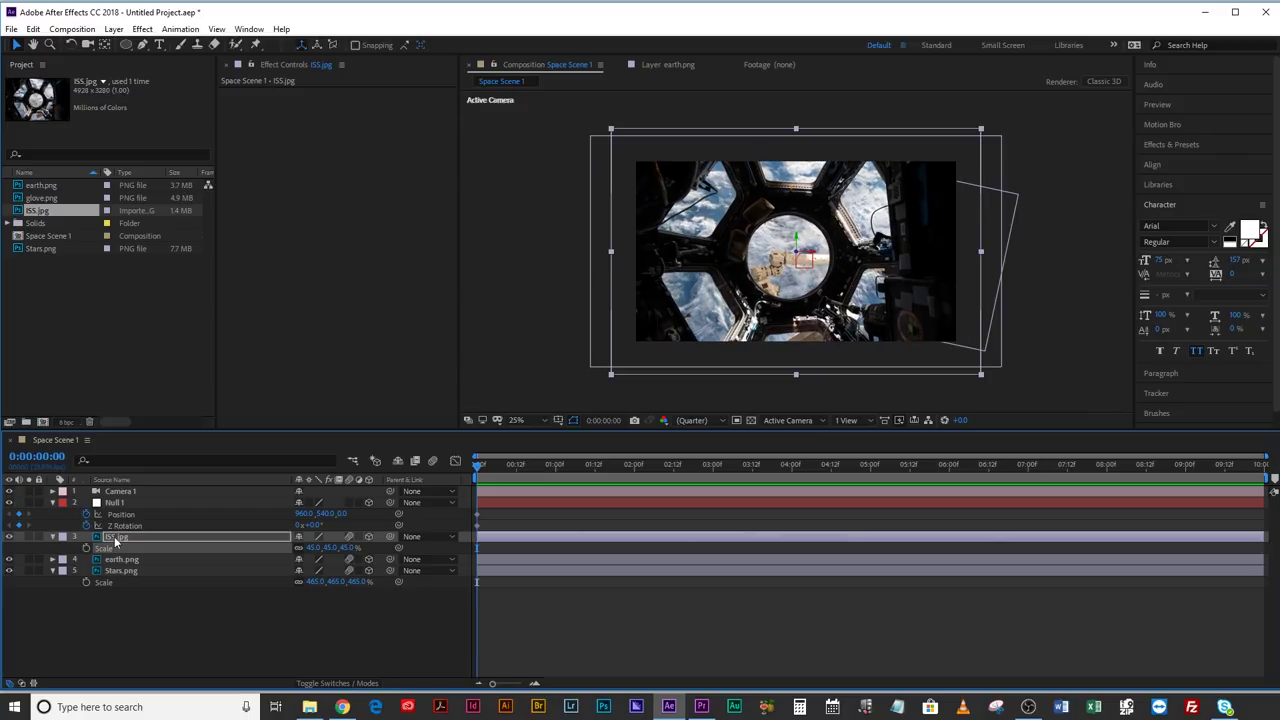
pyautogui.doubleClick(114, 536)
# With the Pen tool, trace the first ISS window pane's upper and right edges
pyautogui.scroll(-2, 595, 265)
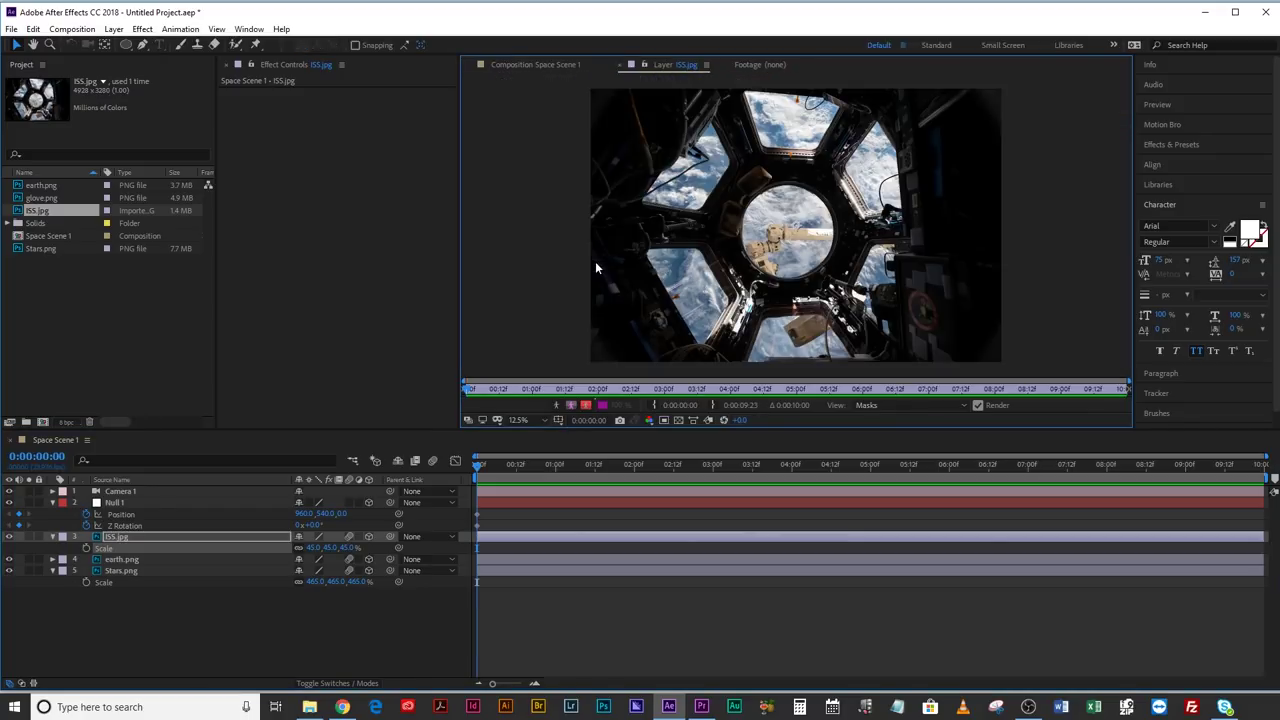
pyautogui.click(143, 45)
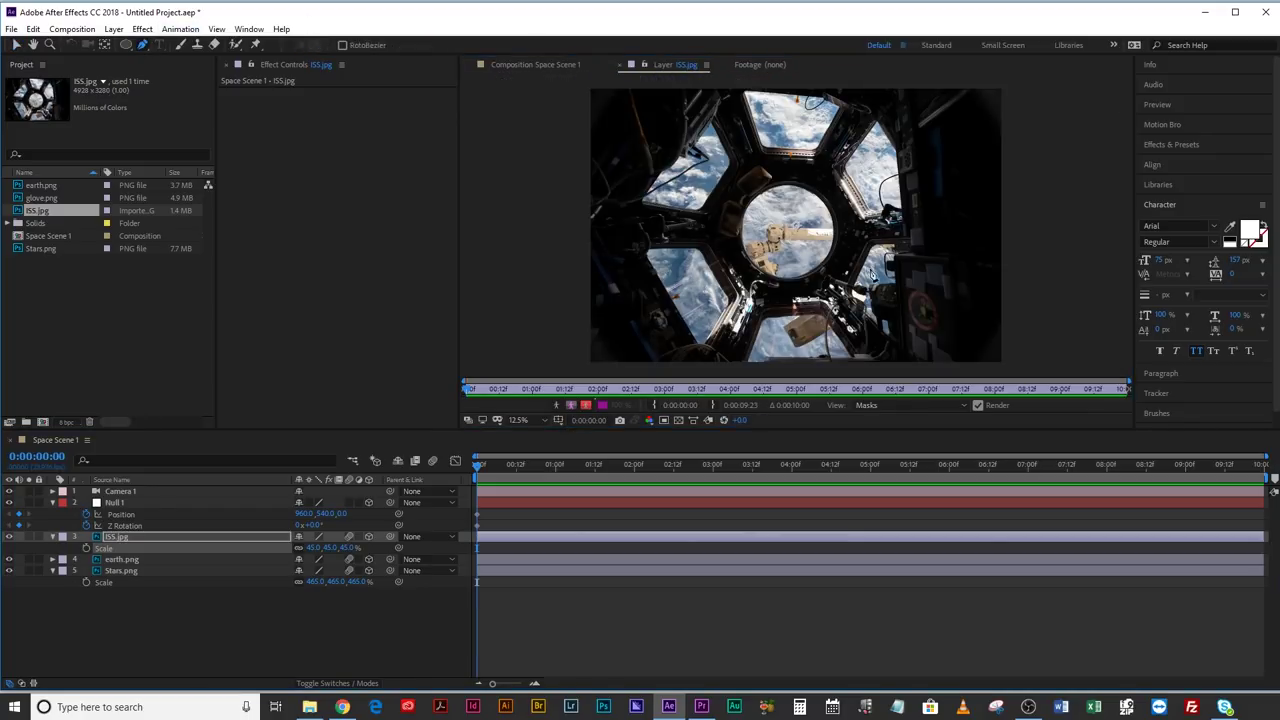
pyautogui.scroll(4, 696, 175)
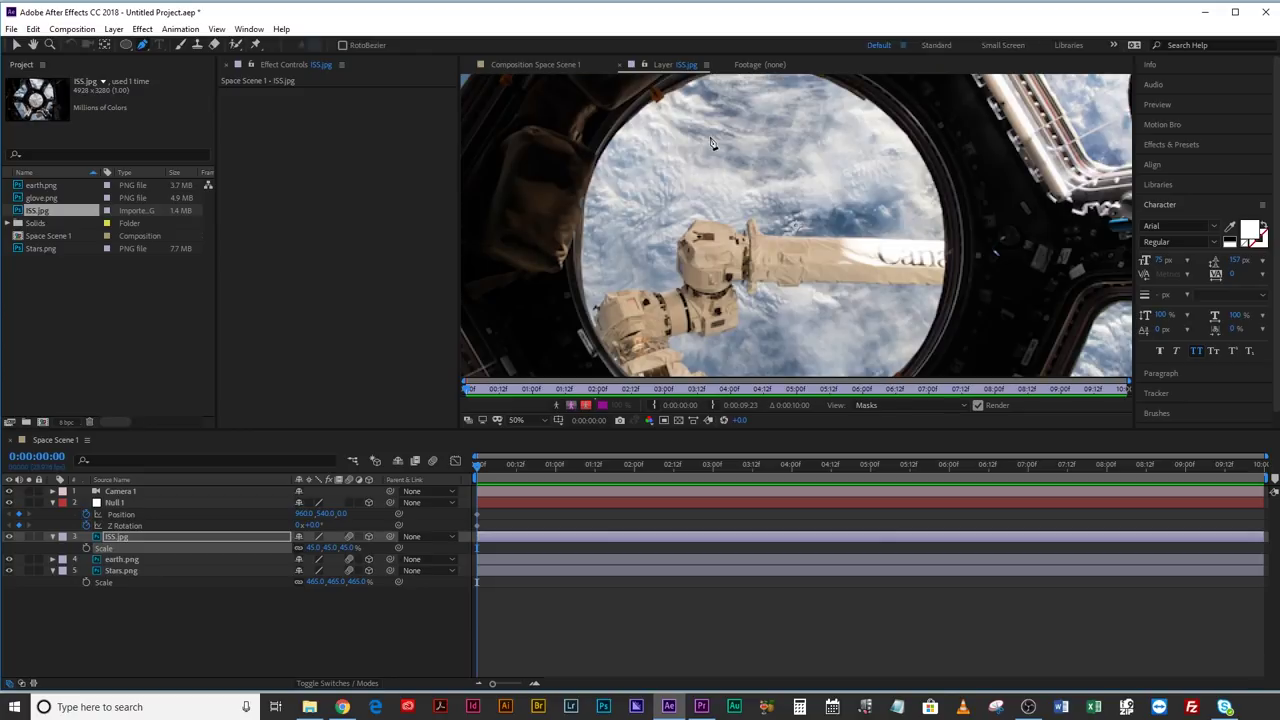
pyautogui.scroll(-2, 694, 134)
pyautogui.moveTo(640, 125); pyautogui.dragTo(712, 205)
pyautogui.scroll(2, 712, 205)
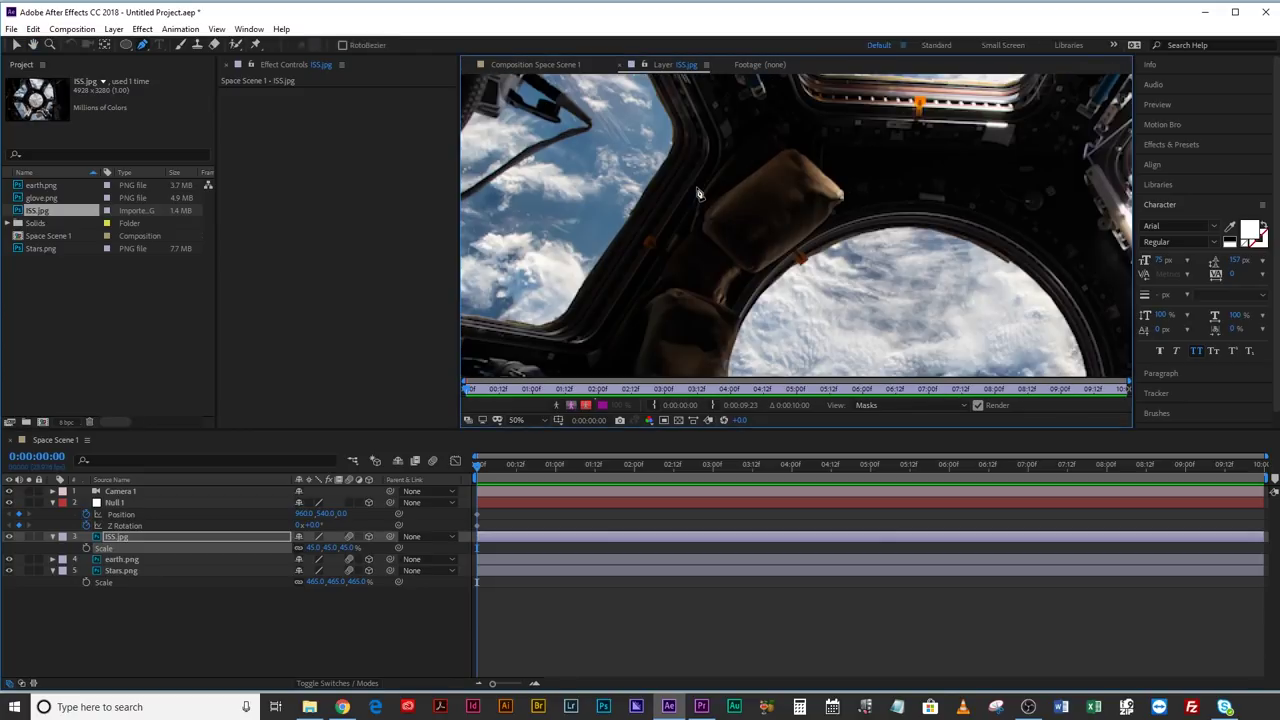
pyautogui.moveTo(673, 163); pyautogui.dragTo(771, 135)
pyautogui.click(769, 130)
pyautogui.click(788, 166)
pyautogui.click(809, 213)
pyautogui.click(831, 254)
pyautogui.click(840, 276)
pyautogui.click(840, 300)
pyautogui.click(818, 335)
# Close the first window mask around the pane and set Mask 1 to Subtract
pyautogui.moveTo(818, 335); pyautogui.dragTo(872, 230)
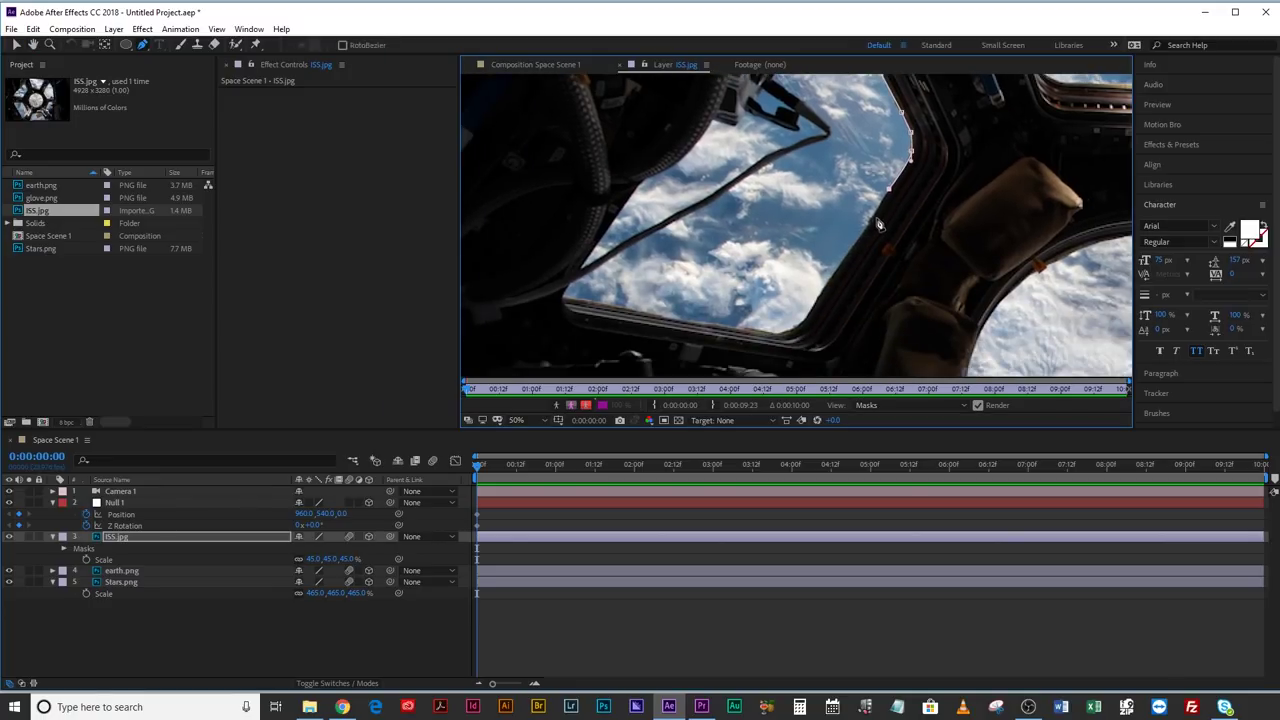
pyautogui.click(867, 225)
pyautogui.click(845, 256)
pyautogui.click(830, 290)
pyautogui.click(805, 325)
pyautogui.click(762, 333)
pyautogui.click(689, 320)
pyautogui.click(594, 300)
pyautogui.click(561, 297)
pyautogui.click(616, 215)
pyautogui.click(677, 158)
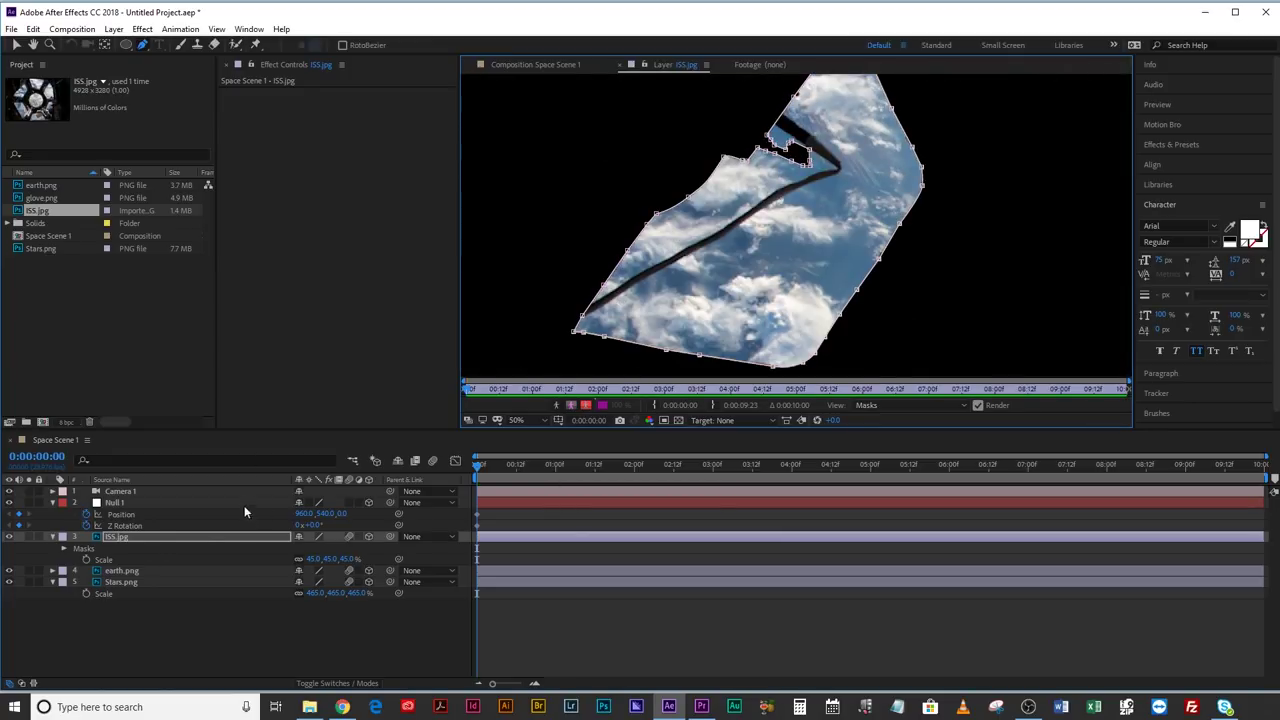
pyautogui.press('m')
pyautogui.click(315, 548)
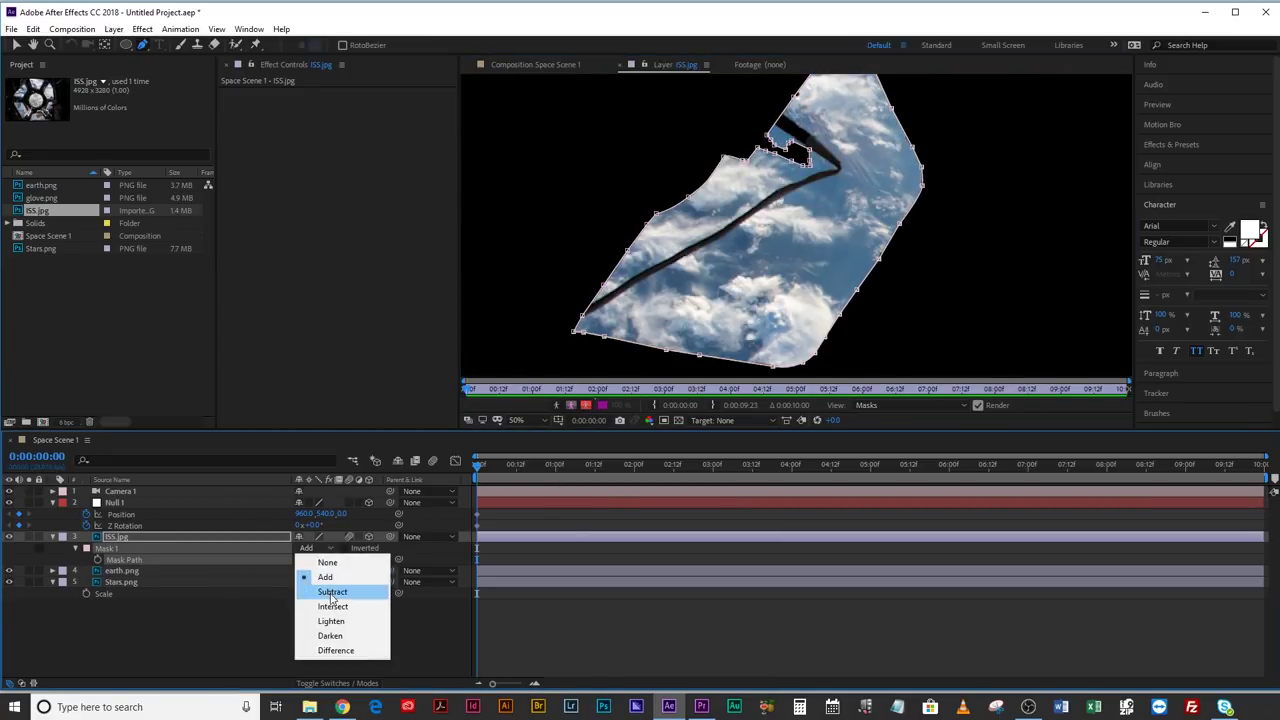
pyautogui.click(318, 593)
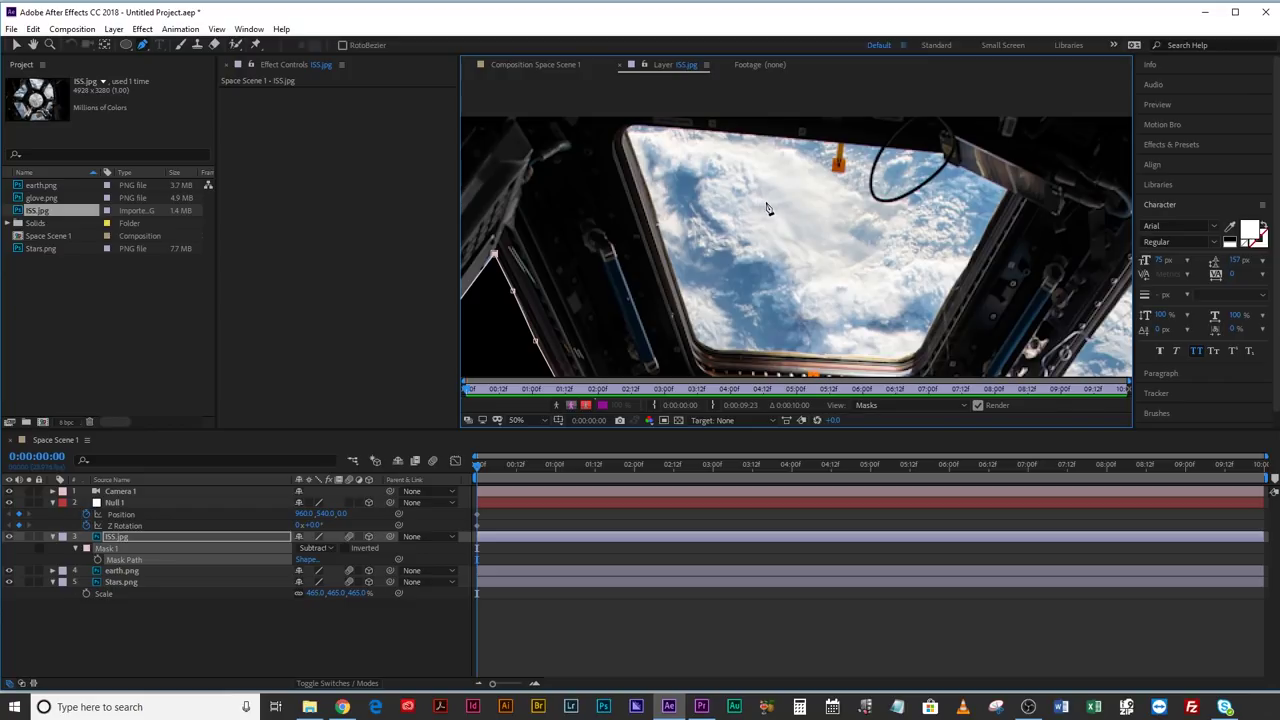
# Mask the next window pane and set Mask 3 to Subtract
pyautogui.click(628, 131)
pyautogui.click(651, 200)
pyautogui.click(705, 340)
pyautogui.click(910, 350)
pyautogui.click(956, 280)
pyautogui.click(960, 165)
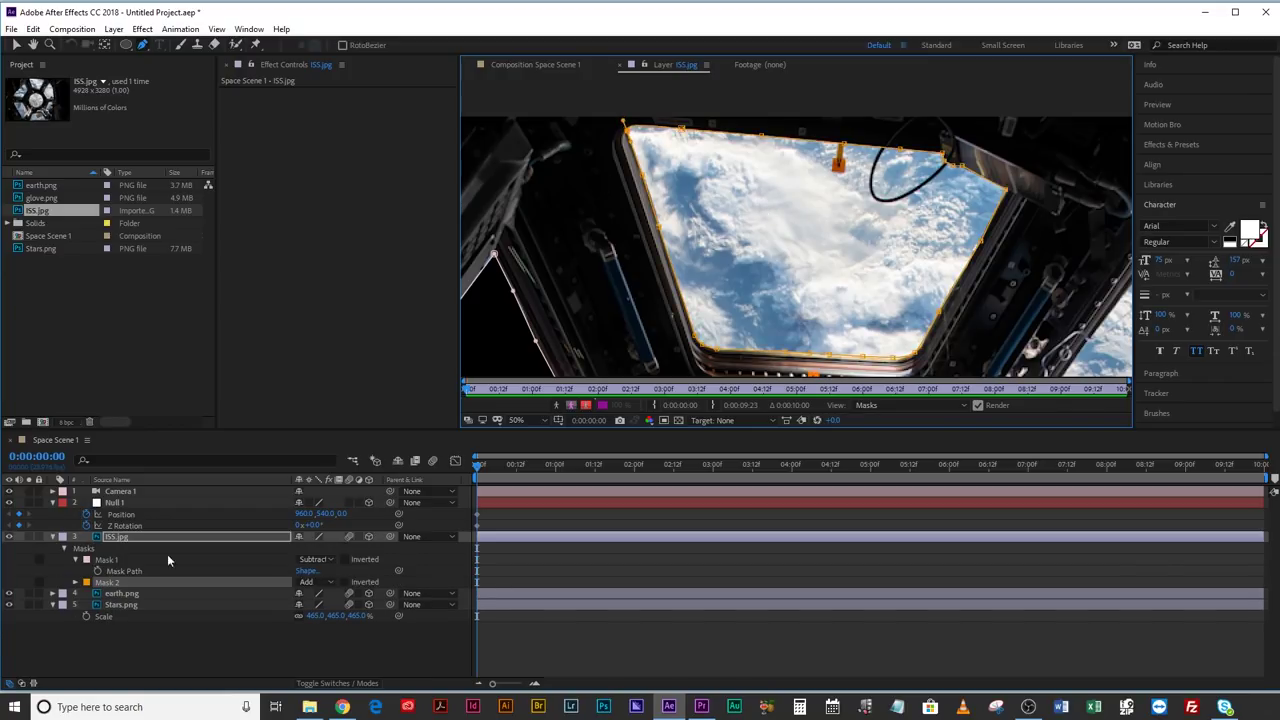
pyautogui.click(308, 593)
pyautogui.click(332, 521)
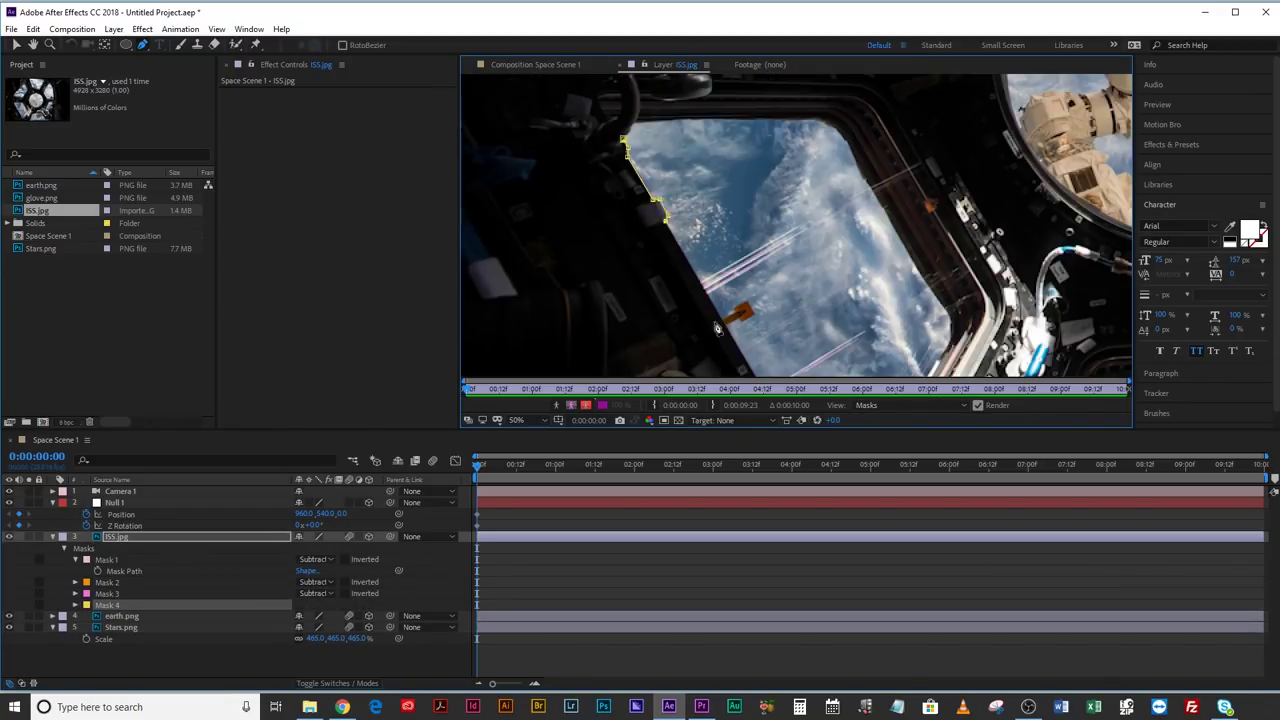
# Mask another window pane around the cargo box, then return to the Space Scene 1 composition
pyautogui.click(690, 177)
pyautogui.click(716, 165)
pyautogui.click(828, 157)
pyautogui.click(767, 202)
pyautogui.click(815, 285)
pyautogui.click(931, 230)
pyautogui.click(937, 318)
pyautogui.click(909, 318)
pyautogui.click(692, 322)
pyautogui.click(687, 345)
pyautogui.click(623, 344)
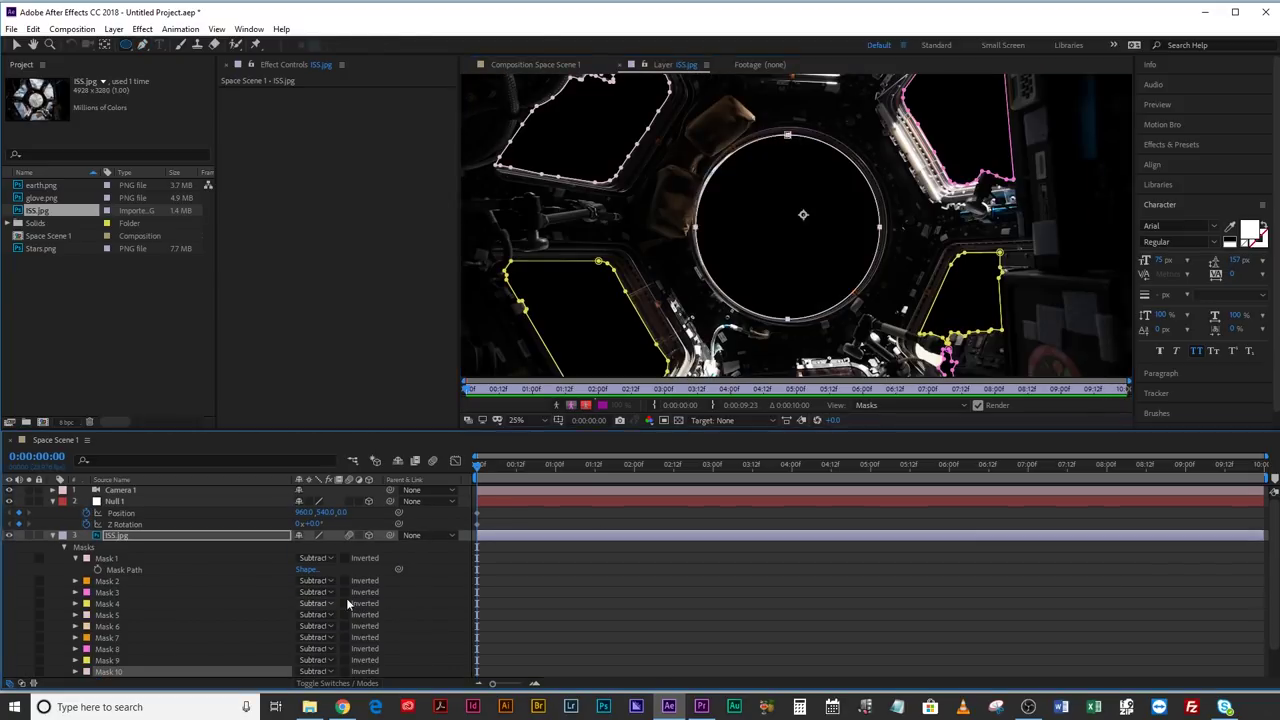
pyautogui.scroll(-2, 908, 178)
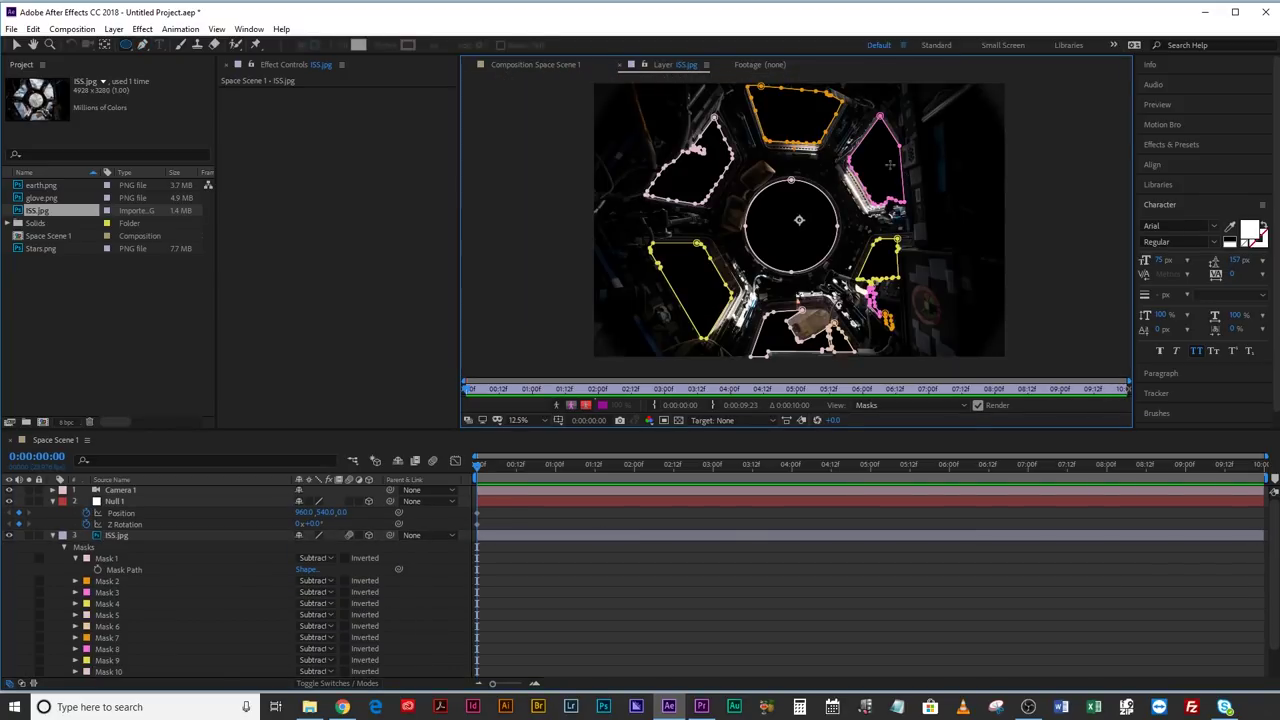
pyautogui.click(495, 63)
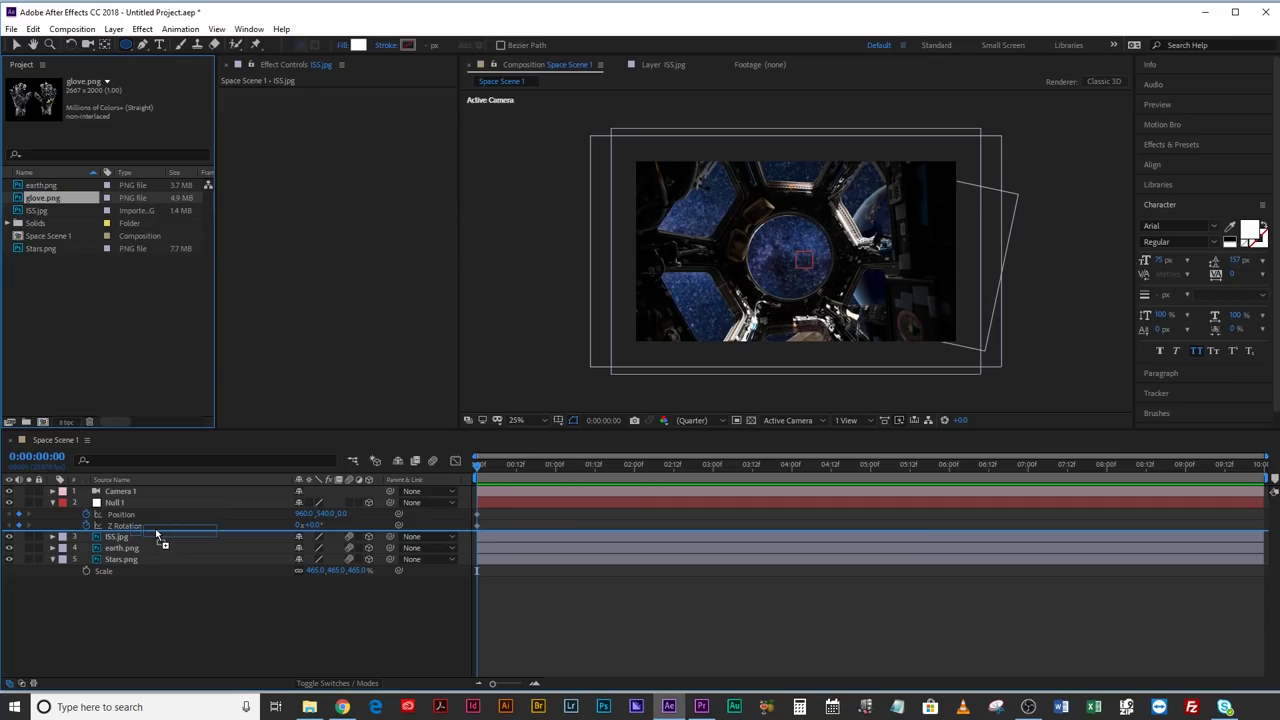
# Drag glove.png from the Project panel into Space Scene 1 as the top layer
pyautogui.moveTo(157, 537); pyautogui.dragTo(157, 533)
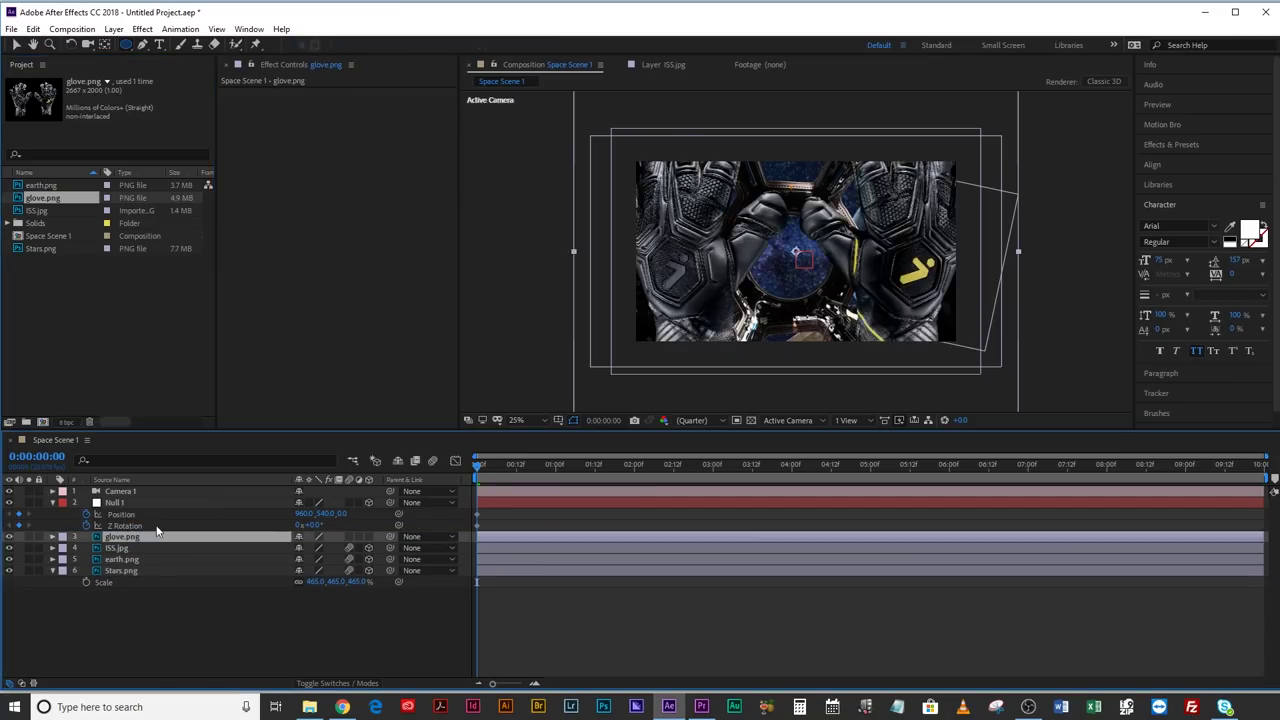
# Set the glove layer's Z position to -3000 and scale it to 22%
pyautogui.press('p')
pyautogui.click(345, 548)
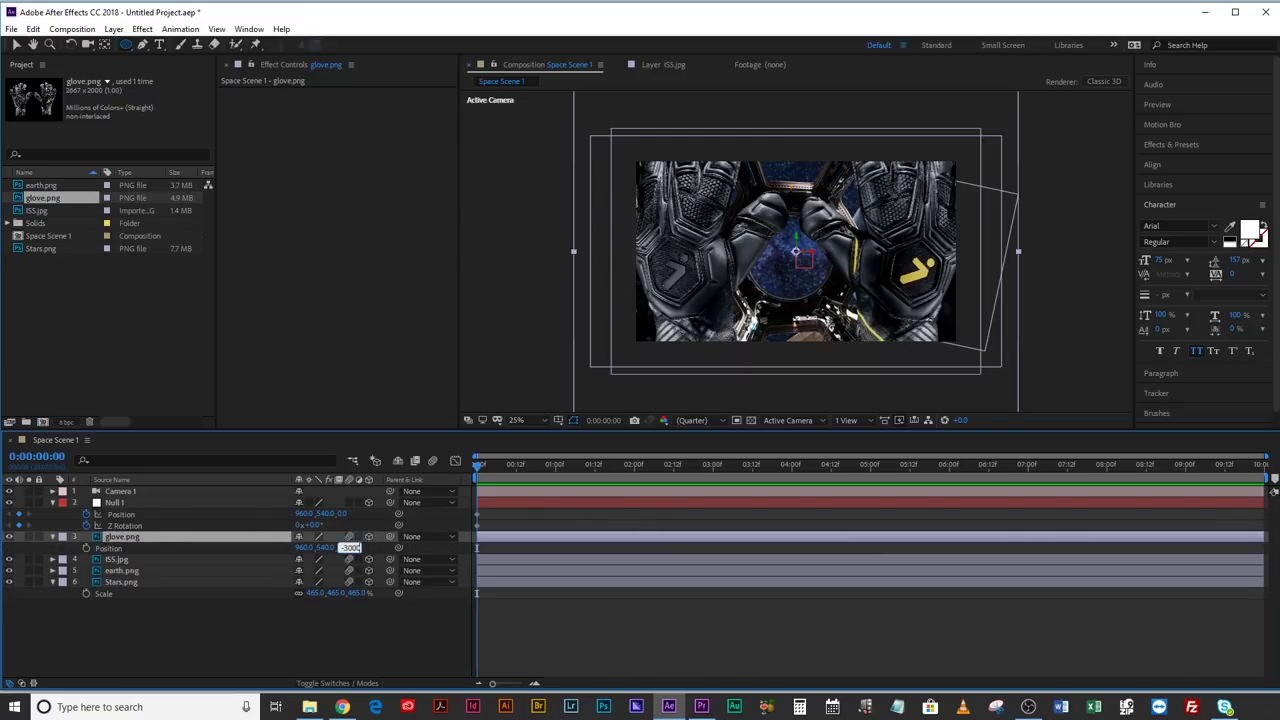
pyautogui.write('-3000')
pyautogui.press('Return')
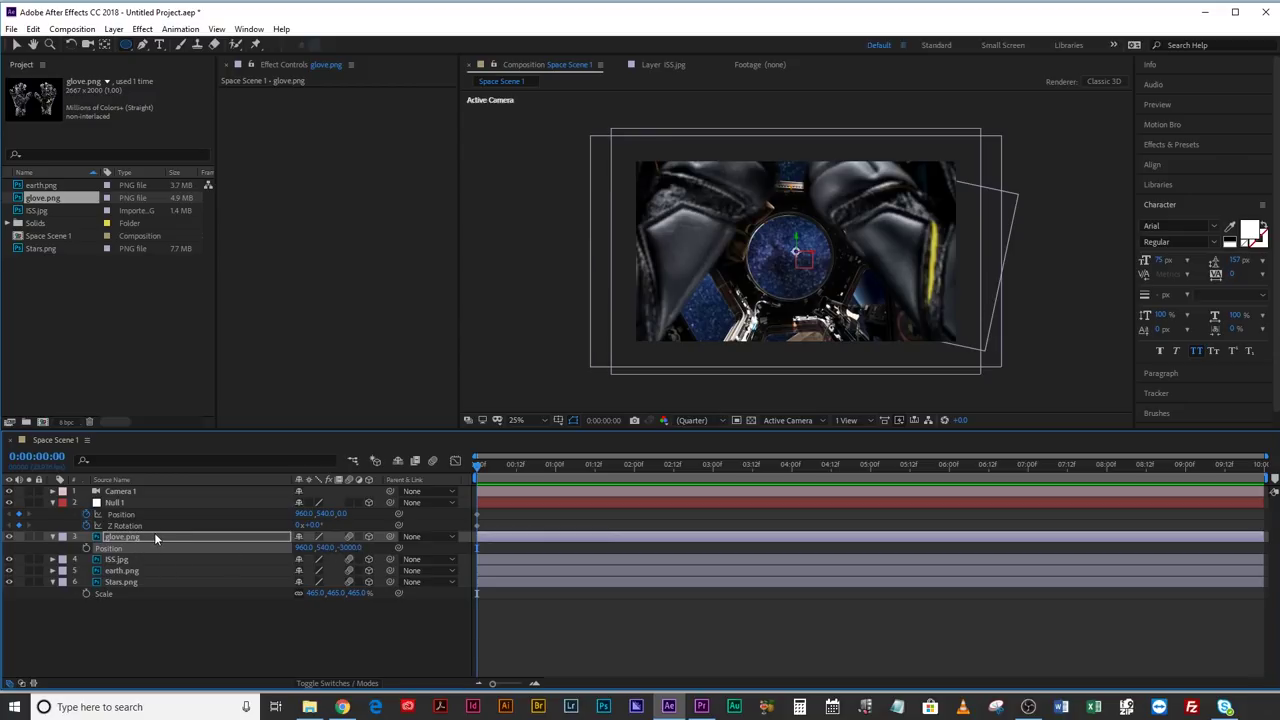
pyautogui.press('s')
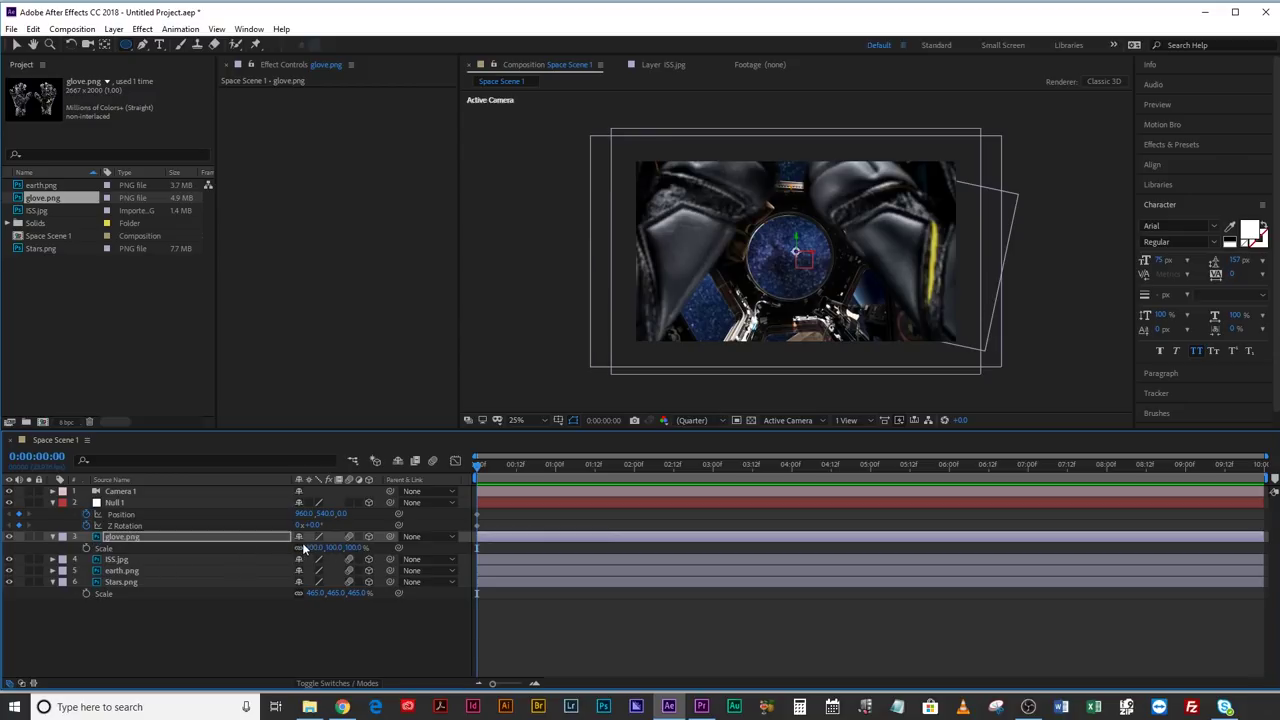
pyautogui.moveTo(308, 548); pyautogui.dragTo(124, 537)
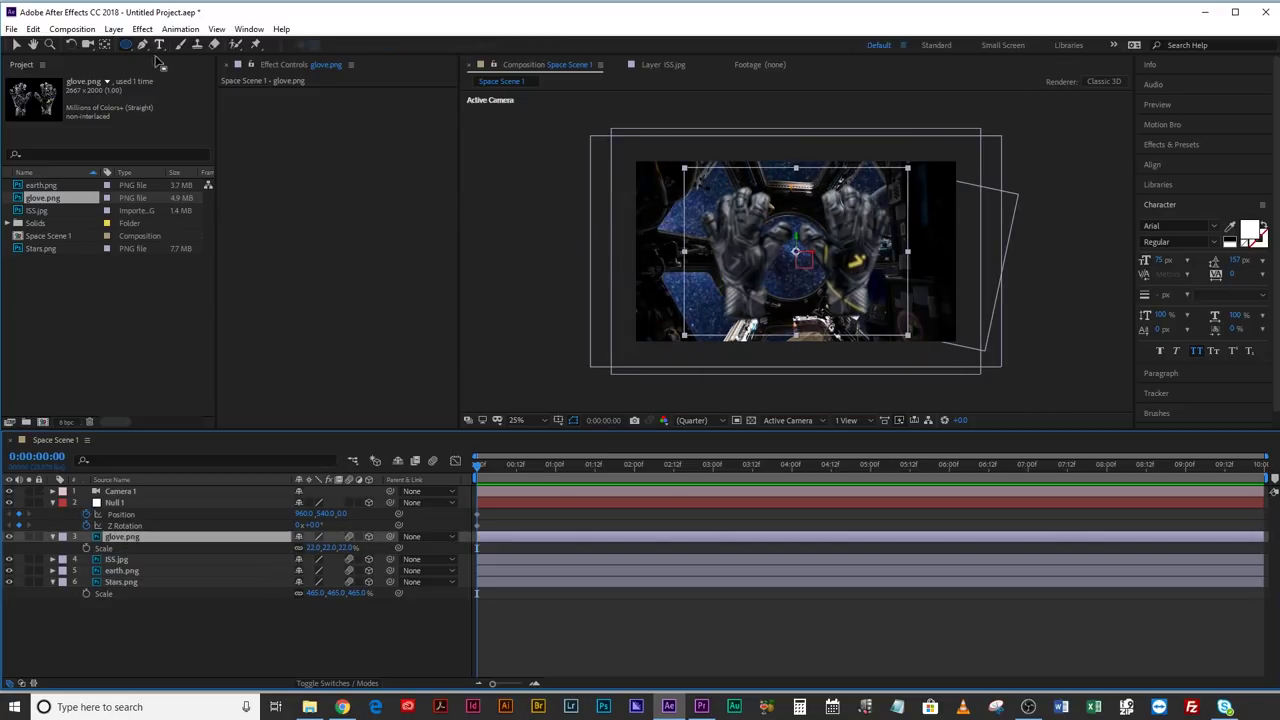
# Draw a mask around the left glove so only that hand remains
pyautogui.moveTo(126, 45); pyautogui.dragTo(170, 46)
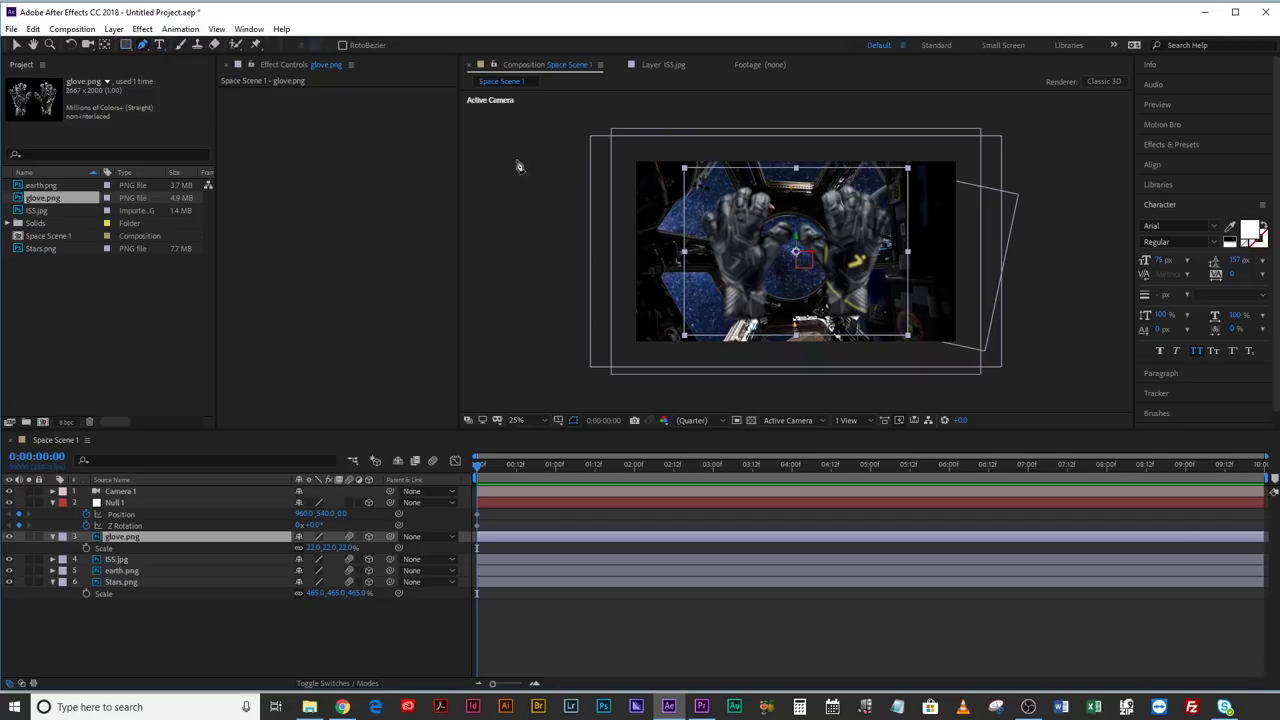
pyautogui.click(709, 190)
pyautogui.click(694, 226)
pyautogui.click(717, 323)
pyautogui.click(780, 324)
pyautogui.click(795, 228)
pyautogui.click(777, 177)
pyautogui.click(709, 189)
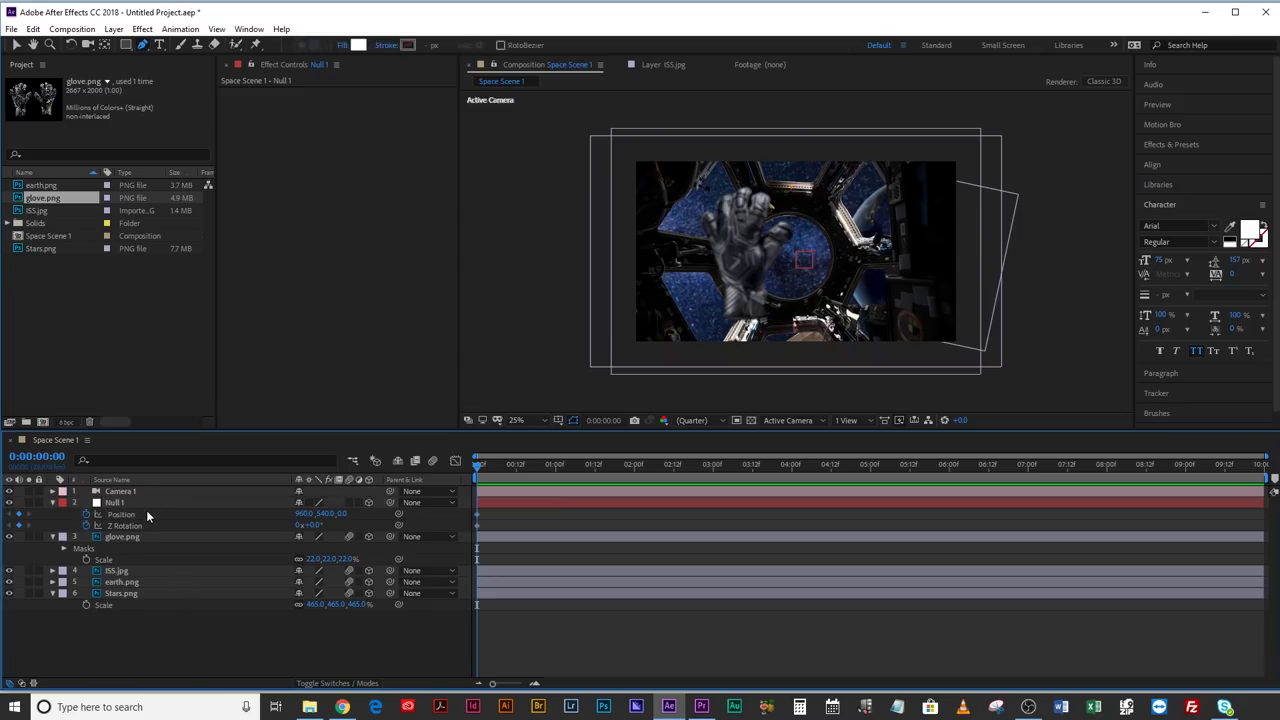
pyautogui.click(146, 512)
# Parent Camera 1 to Null 1 and move Null 1 to Z position 5410
pyautogui.moveTo(390, 491); pyautogui.dragTo(120, 502)
pyautogui.moveTo(344, 514); pyautogui.dragTo(740, 560)
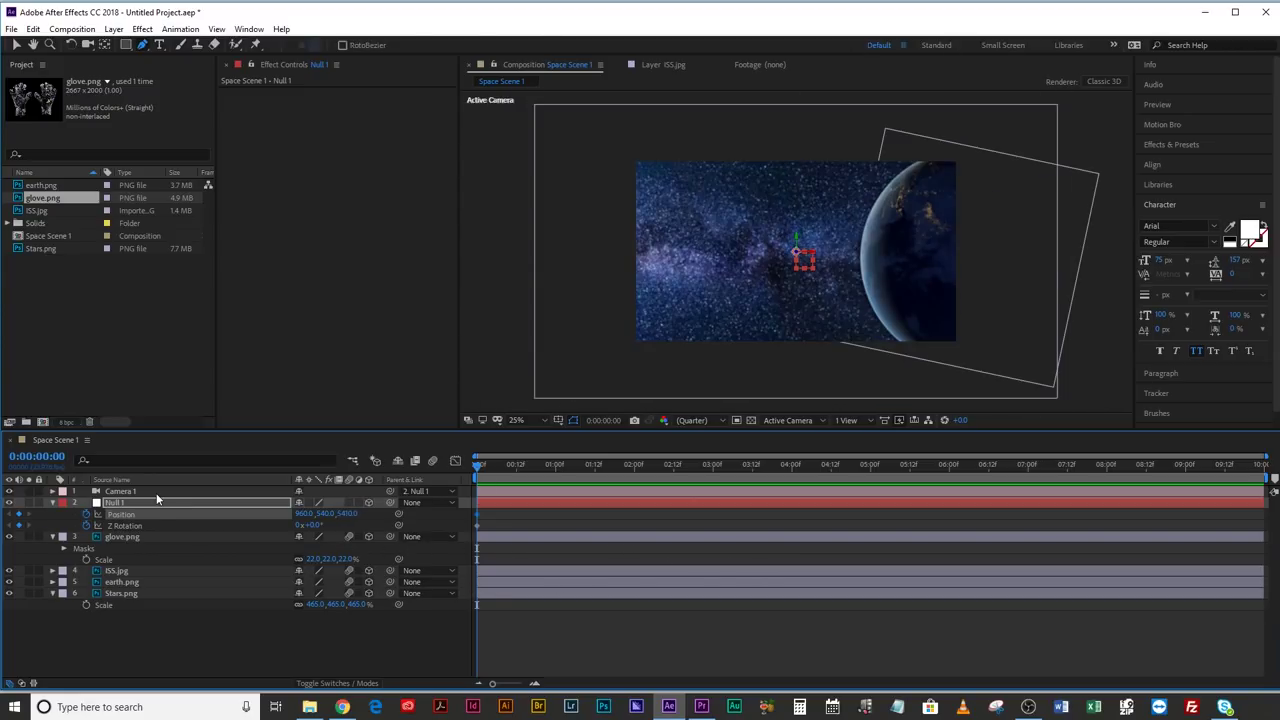
pyautogui.click(156, 492)
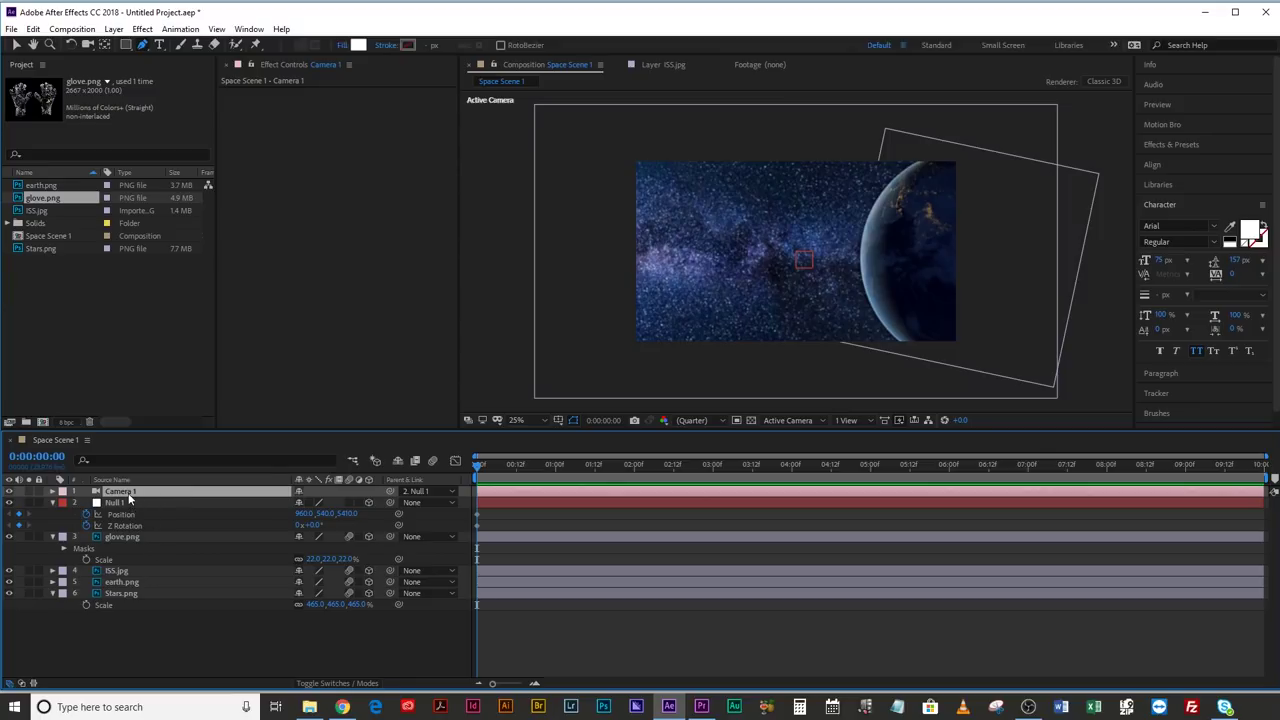
# Set Camera 1's focus distance to the Stars layer via Layer > Camera
pyautogui.keyDown('ctrl'); pyautogui.click(122, 594); pyautogui.keyUp('ctrl')
pyautogui.click(116, 29)
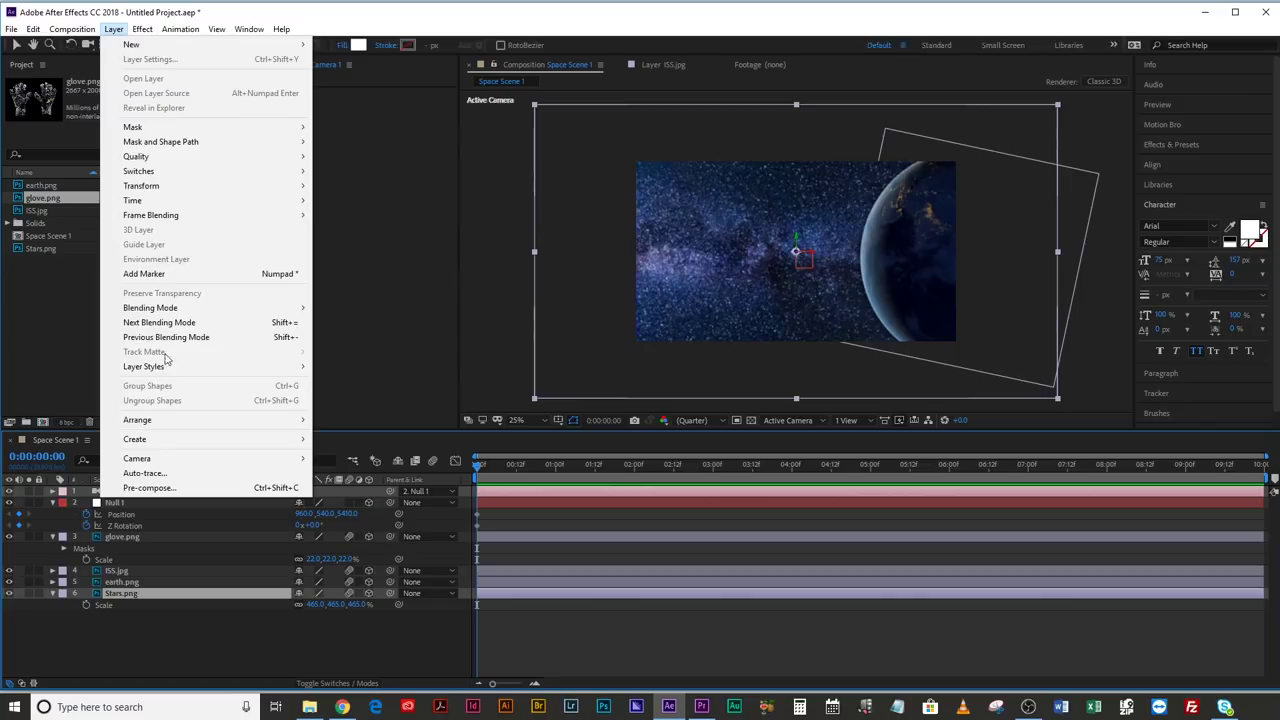
pyautogui.moveTo(177, 463)
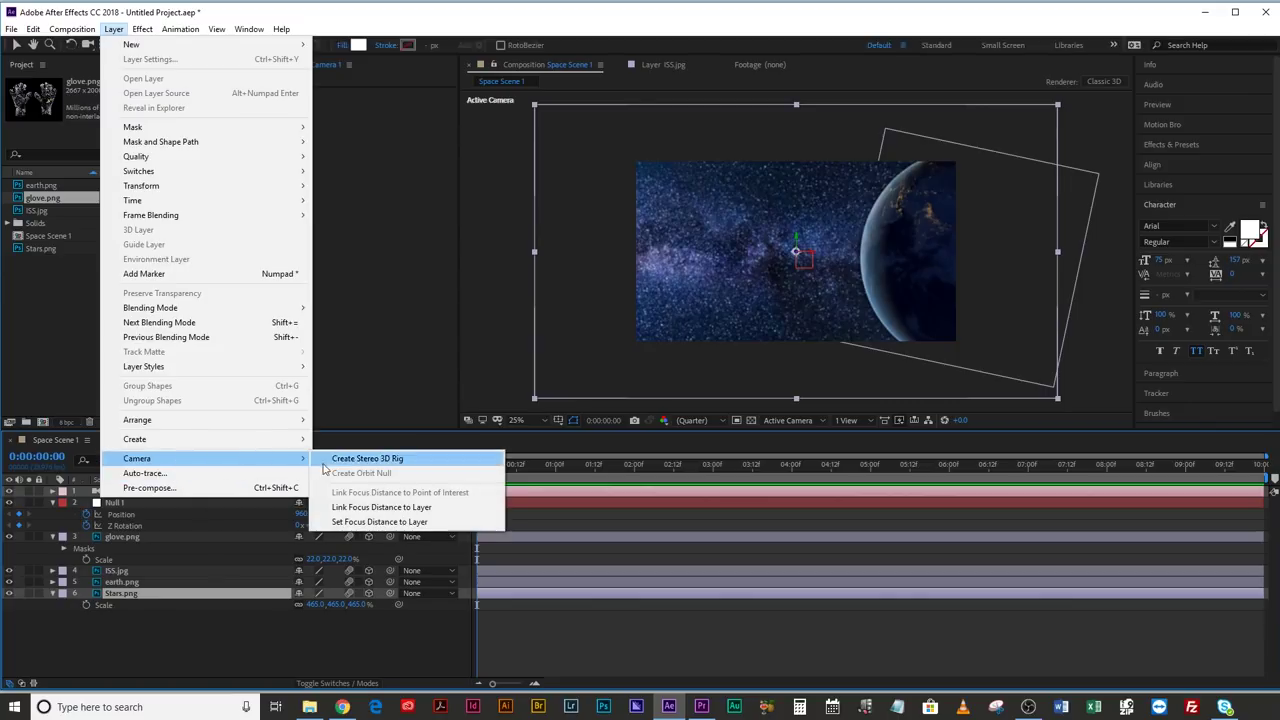
pyautogui.click(362, 523)
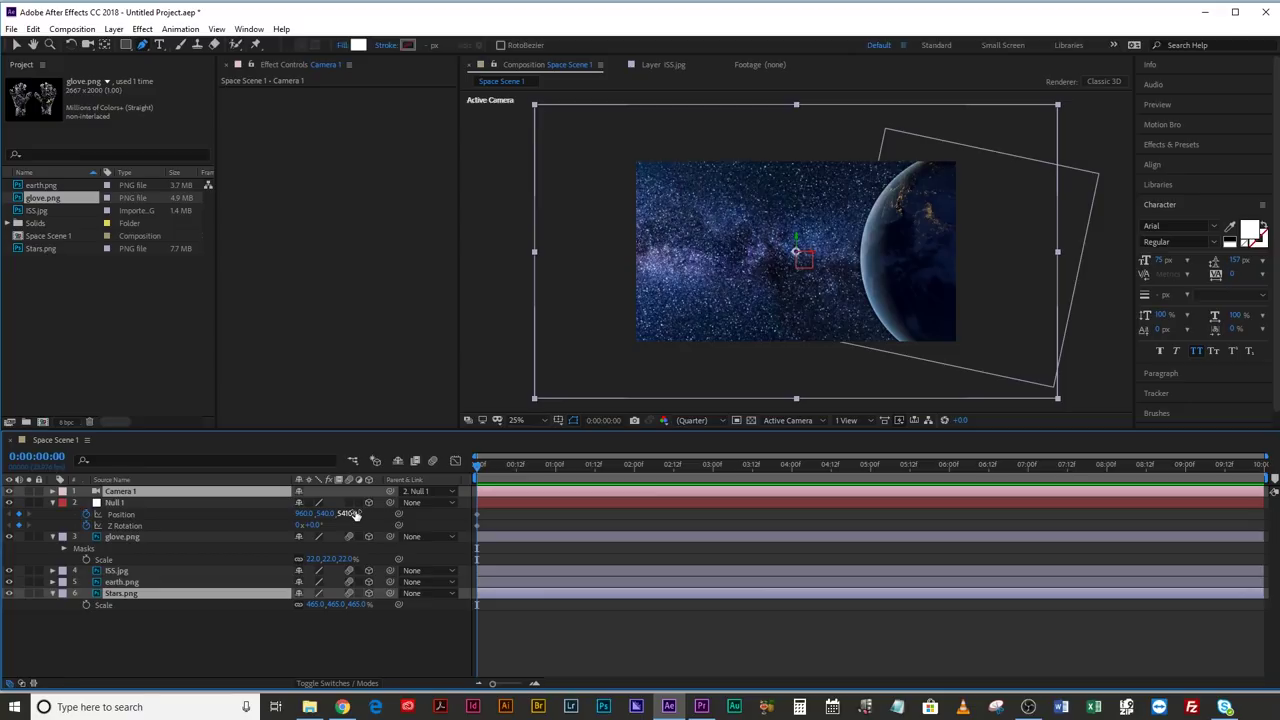
# Set earth.png's Mask 1 expansion to 0 pixels, keeping its 50-pixel feather
pyautogui.click(748, 357)
pyautogui.press('f')
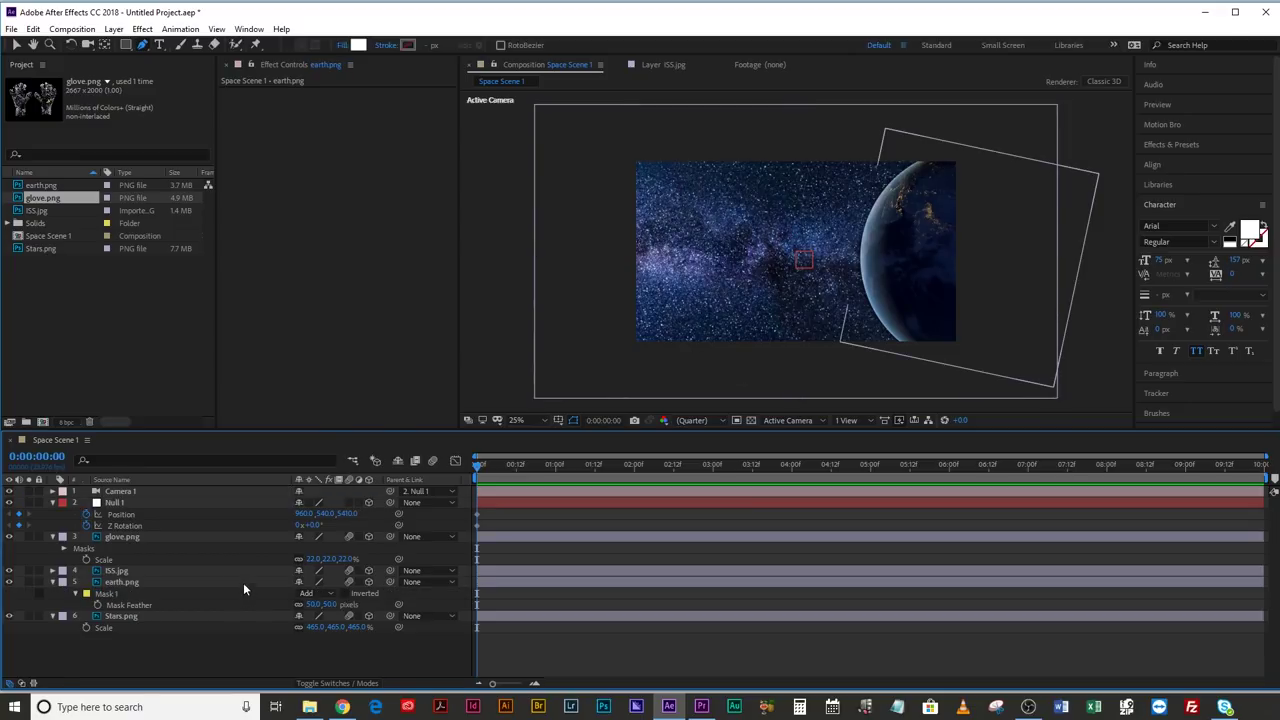
pyautogui.click(243, 586)
pyautogui.press('f')
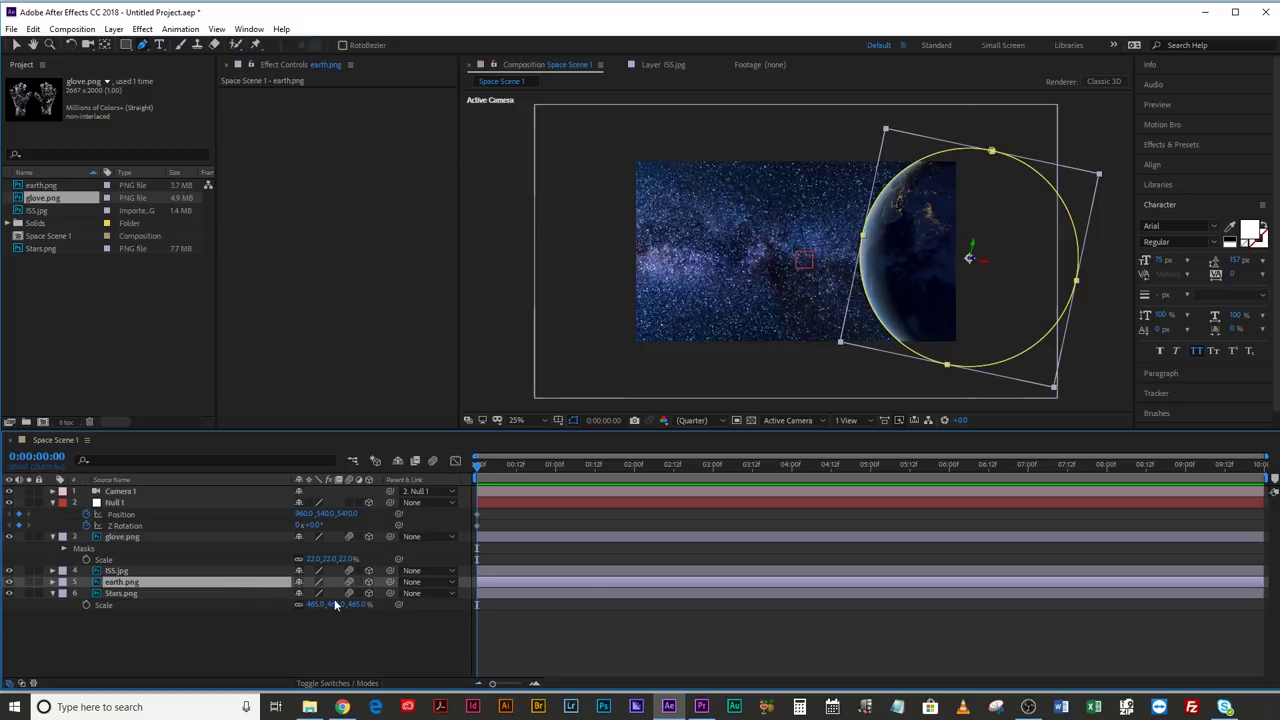
pyautogui.press('m')
pyautogui.press('m')
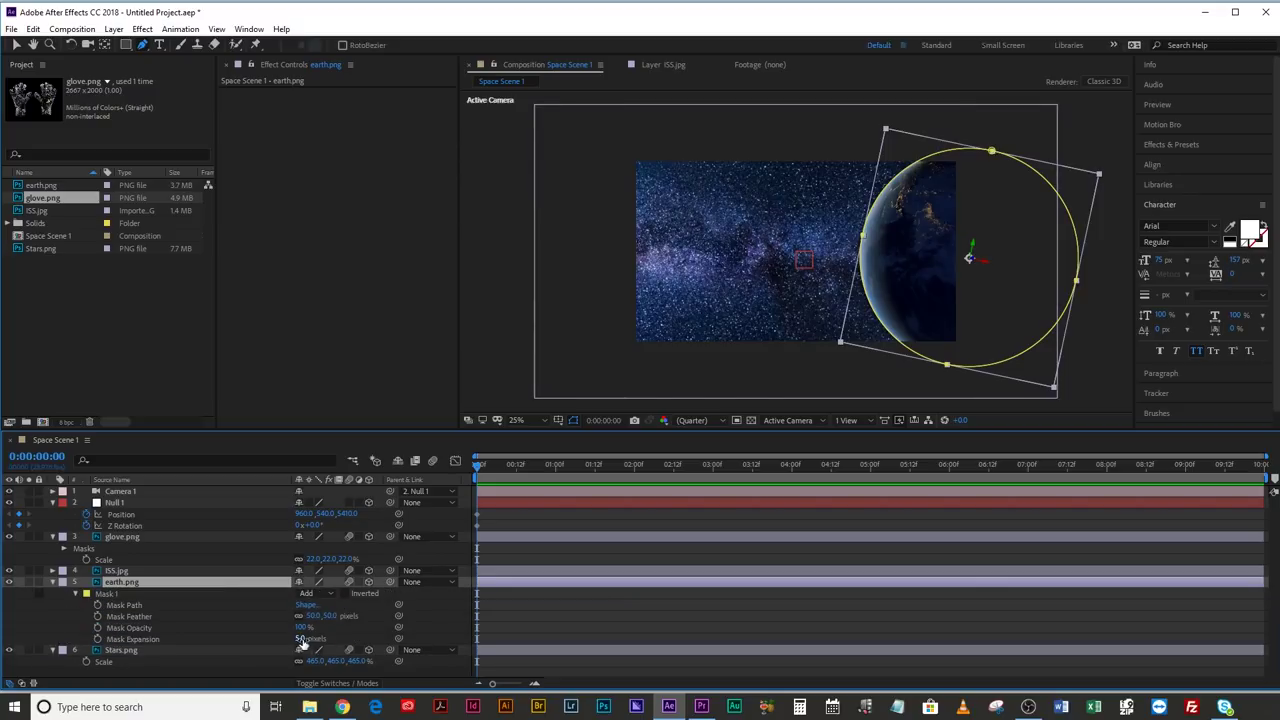
pyautogui.press('Return')
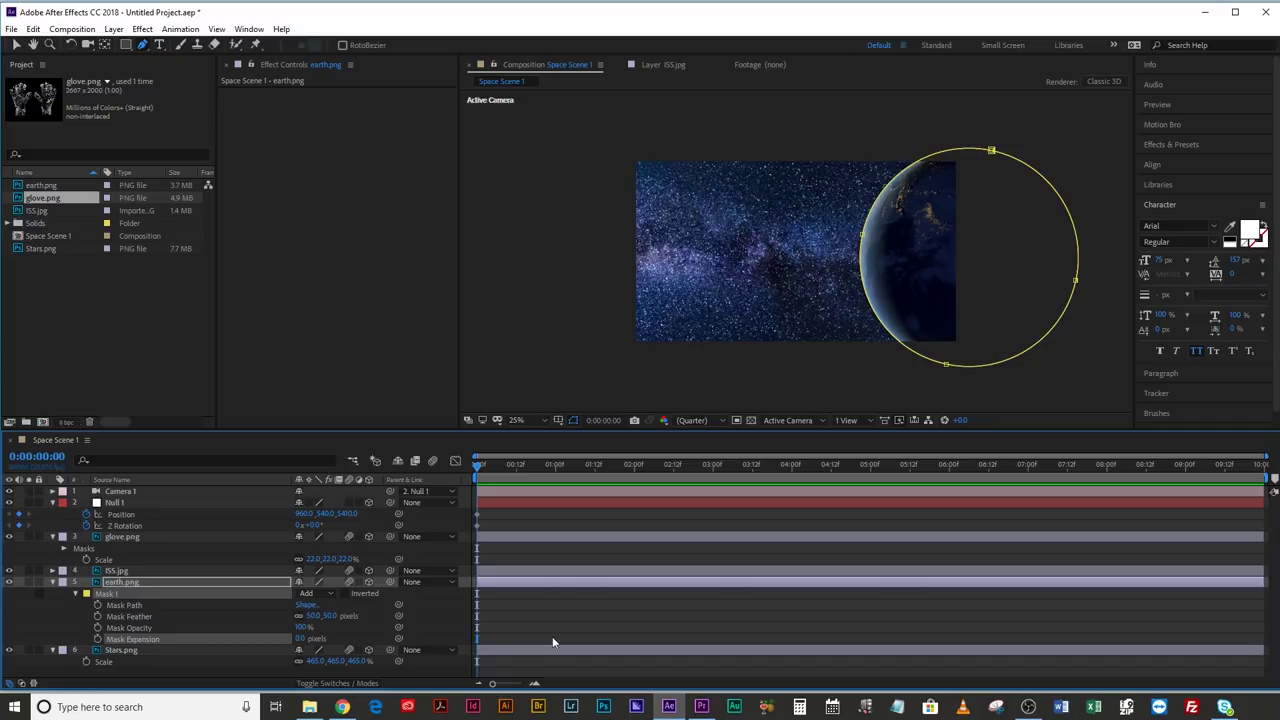
pyautogui.click(558, 624)
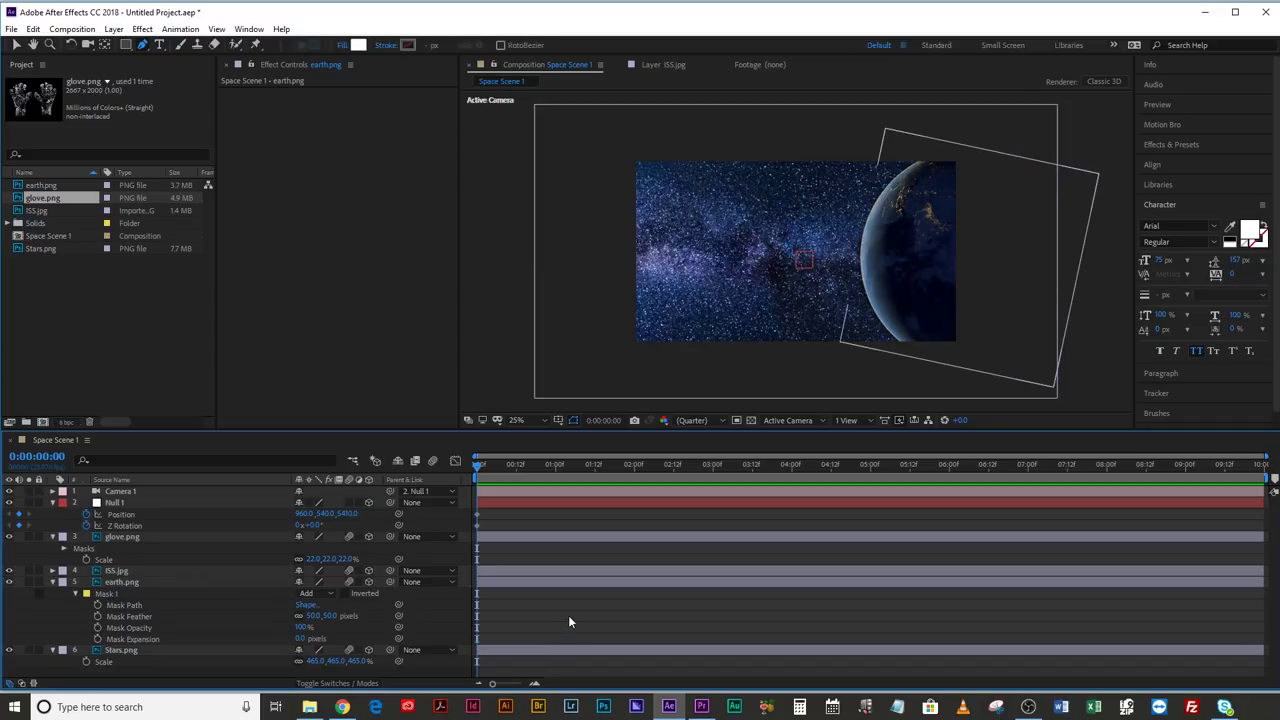
# Key Null 1's Position at 4 seconds to 960, 540, -240 to frame the cupola
pyautogui.press('u')
pyautogui.click(485, 502)
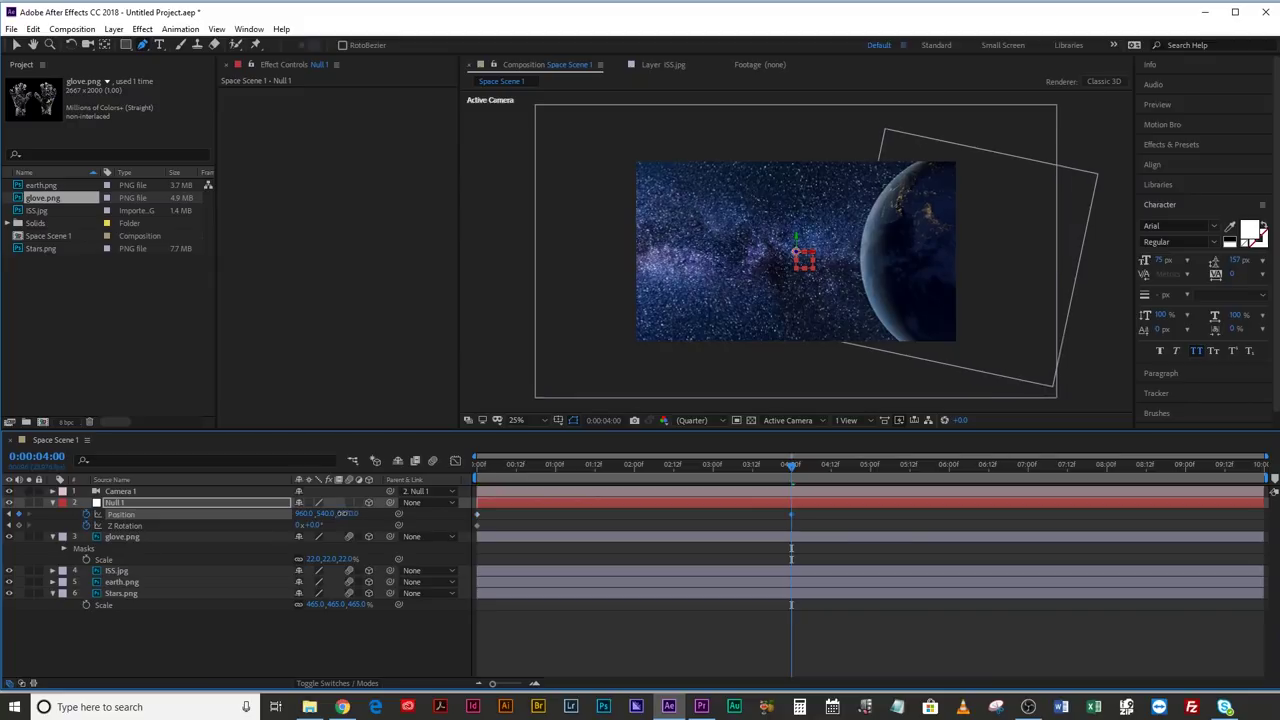
pyautogui.moveTo(345, 513); pyautogui.dragTo(410, 565)
# Apply Easy Ease to both of Null 1's Position keyframes
pyautogui.rightClick(791, 514)
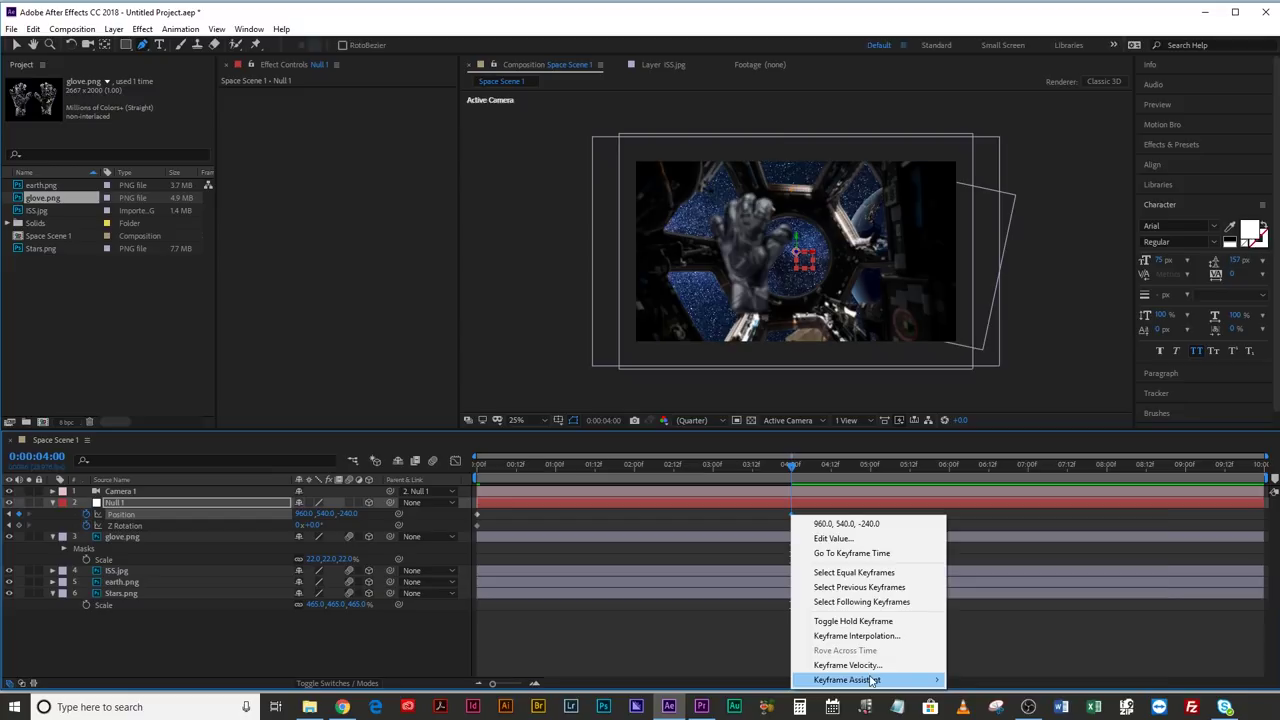
pyautogui.moveTo(872, 680)
pyautogui.click(999, 606)
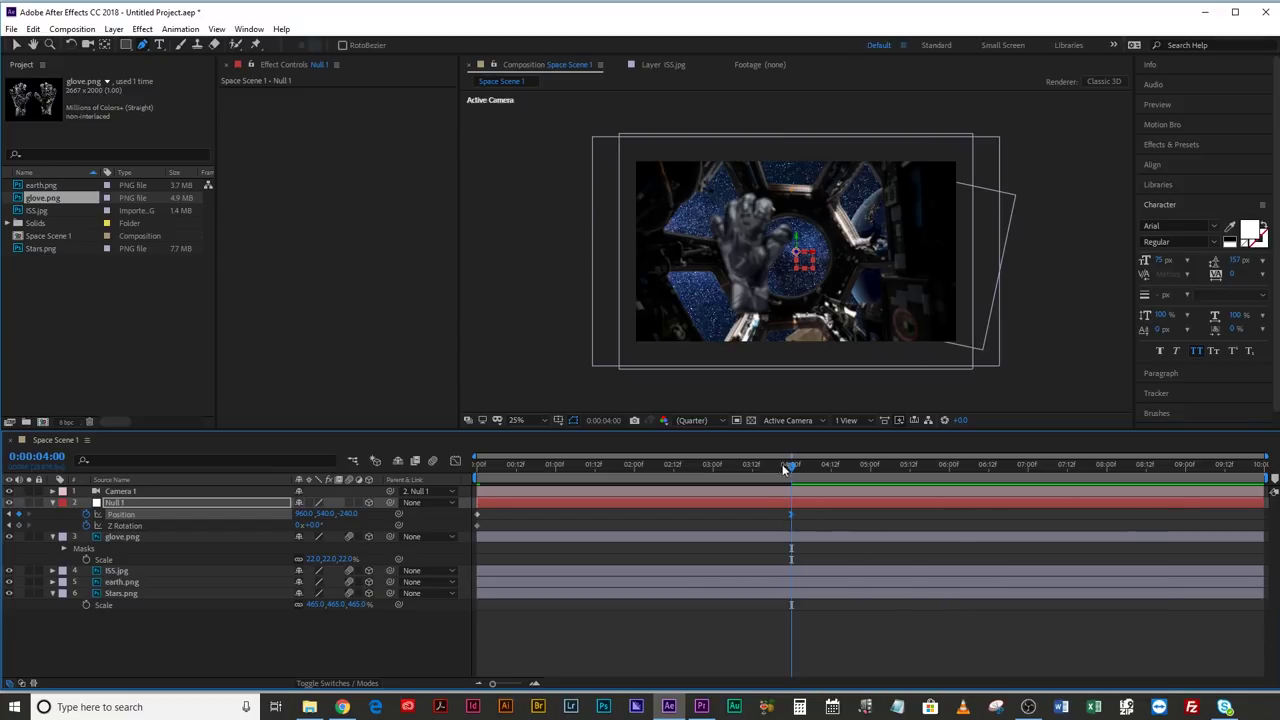
pyautogui.moveTo(785, 467); pyautogui.dragTo(476, 513)
pyautogui.rightClick(476, 513)
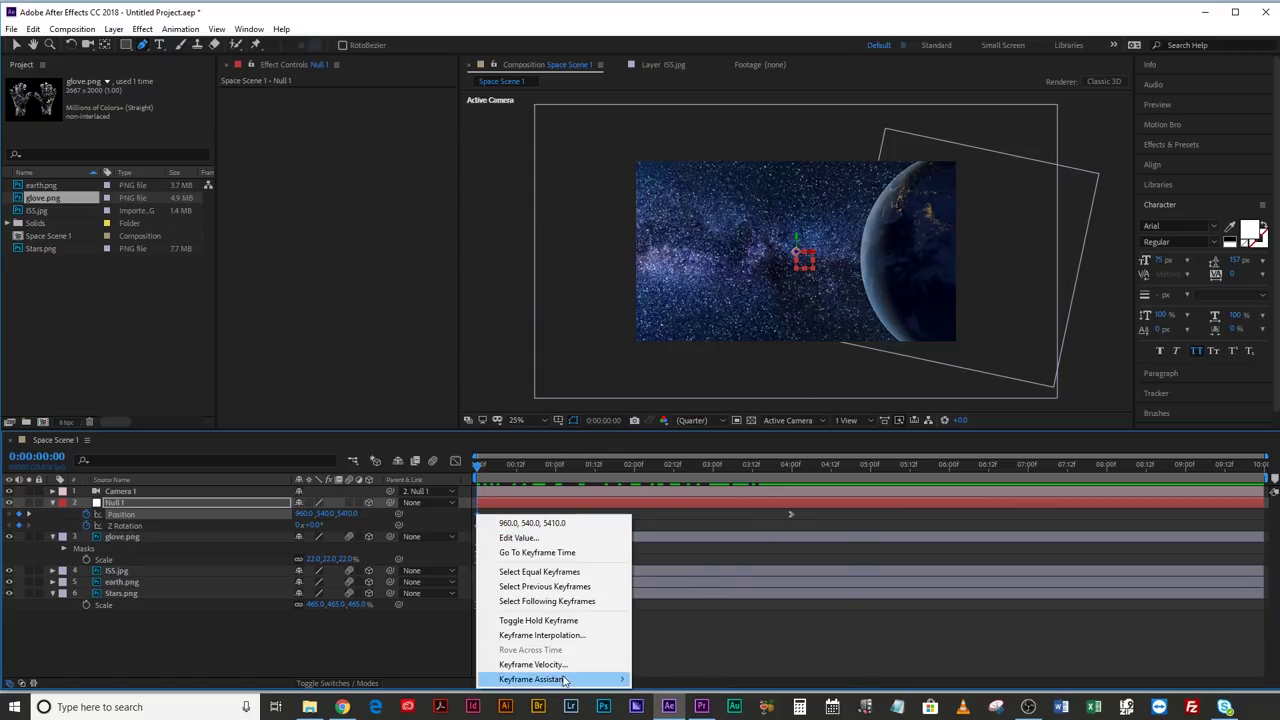
pyautogui.moveTo(566, 680)
pyautogui.click(692, 621)
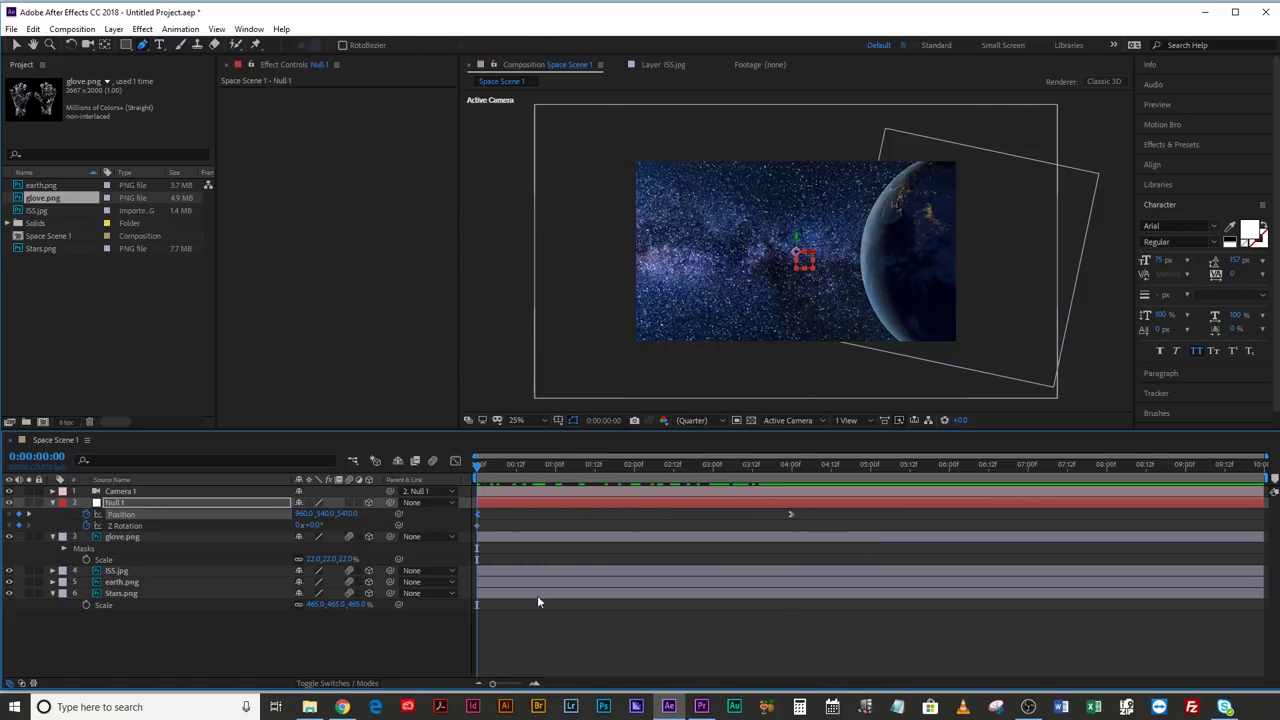
pyautogui.moveTo(600, 469); pyautogui.dragTo(816, 463)
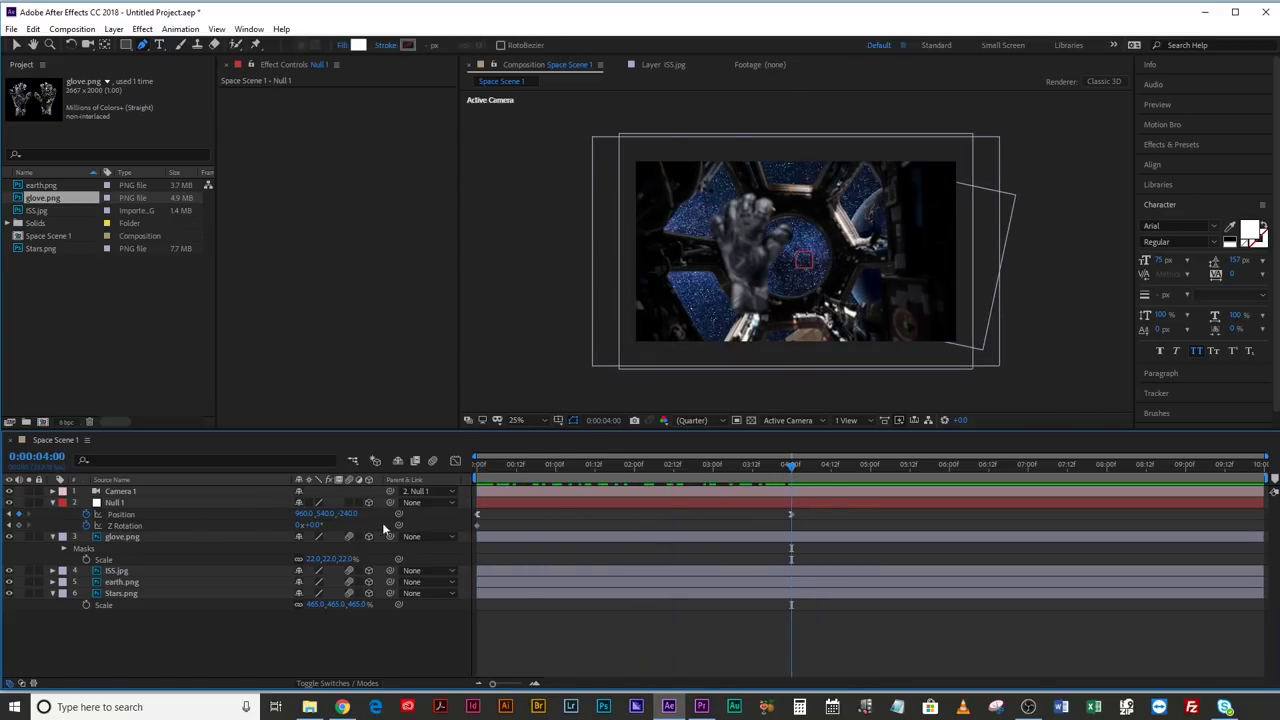
# Give Null 1 a slight Z rotation tilt at 0:00 and preview the camera move
pyautogui.click(8, 526)
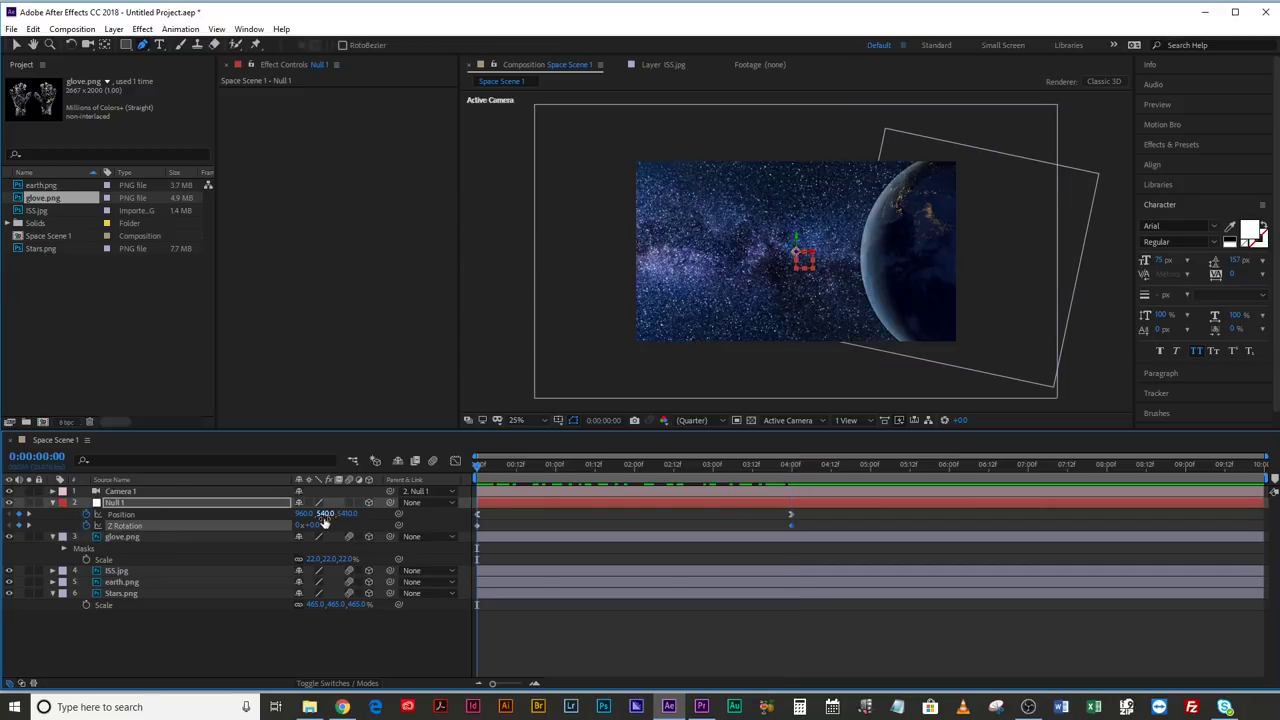
pyautogui.moveTo(318, 524); pyautogui.dragTo(329, 531)
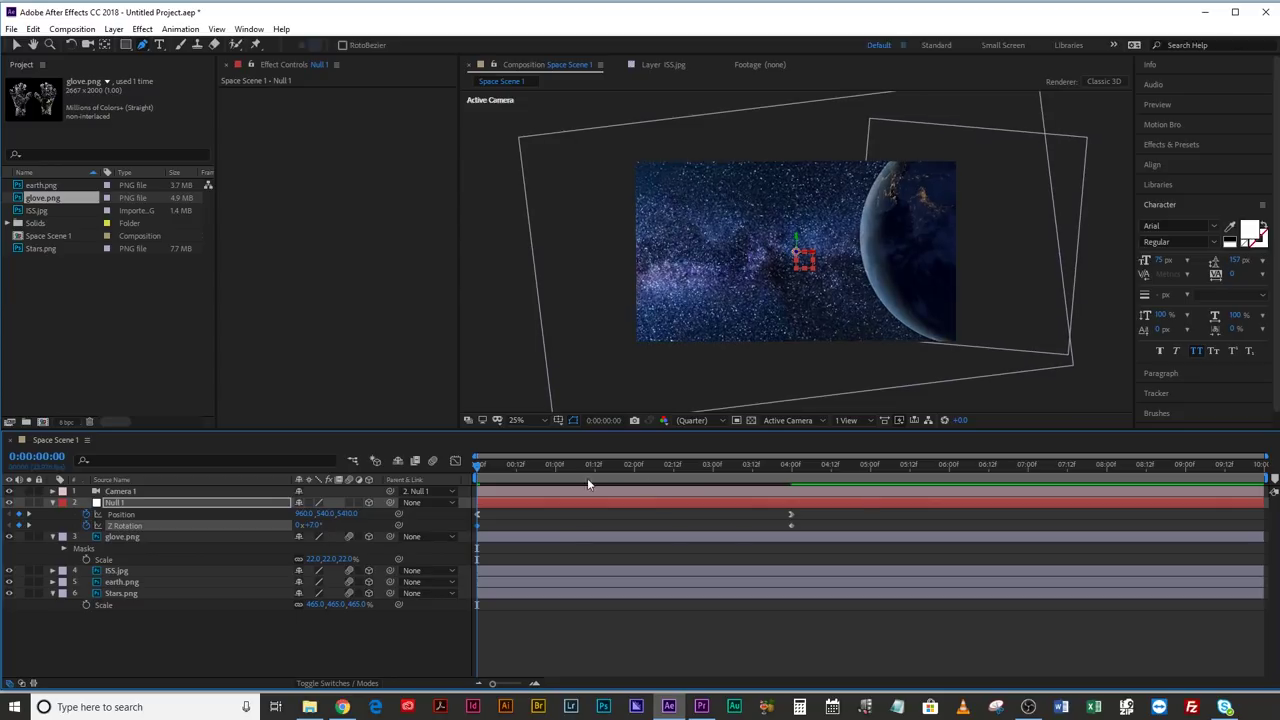
pyautogui.press('space')
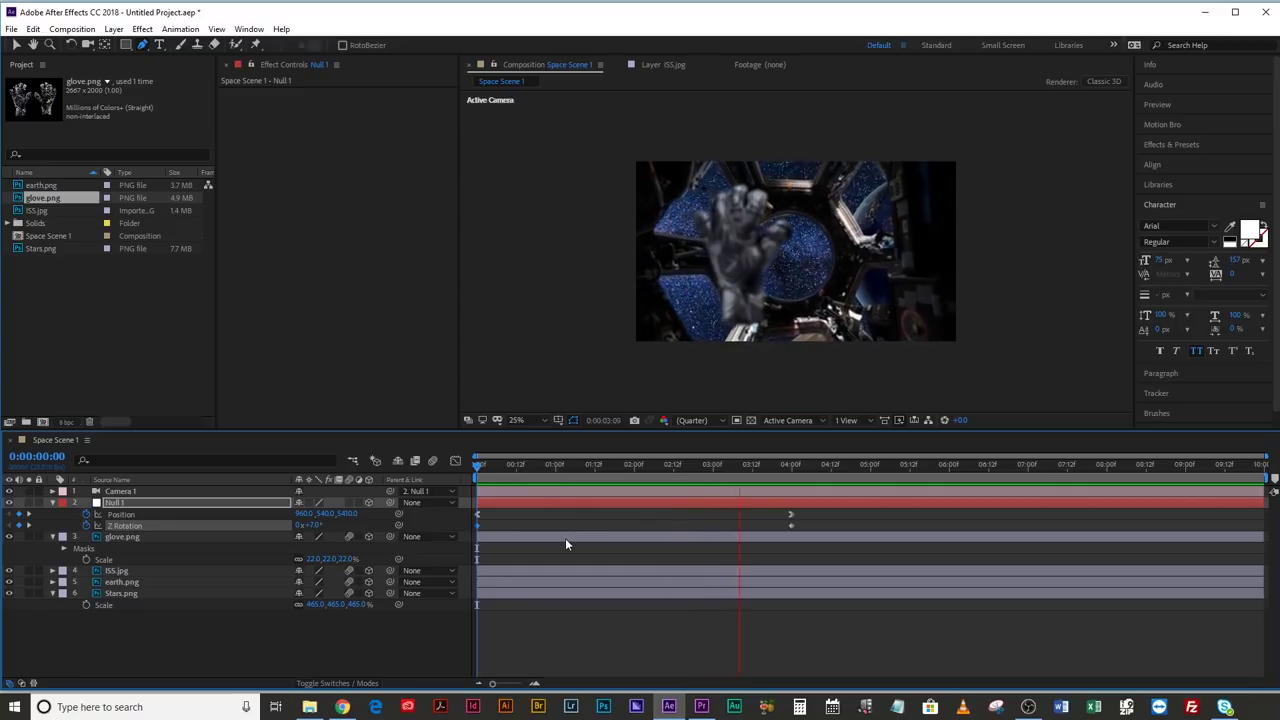
pyautogui.press('space')
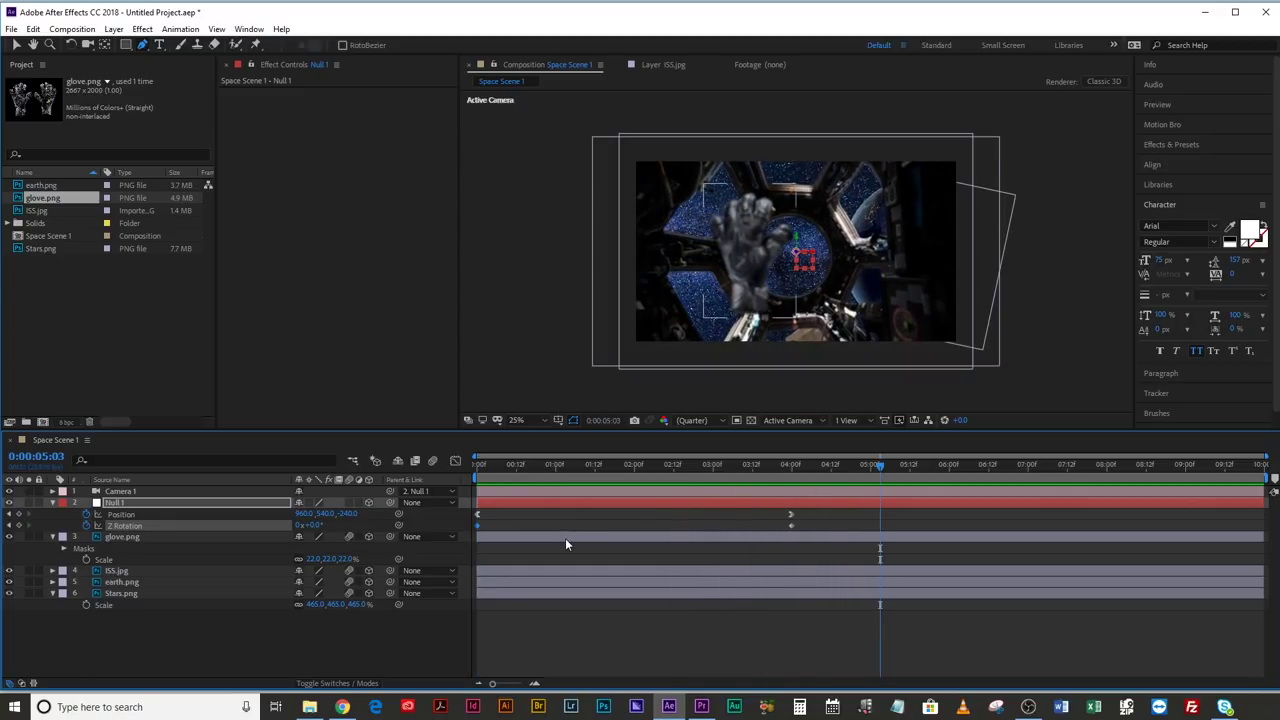
pyautogui.moveTo(547, 460); pyautogui.dragTo(1028, 524)
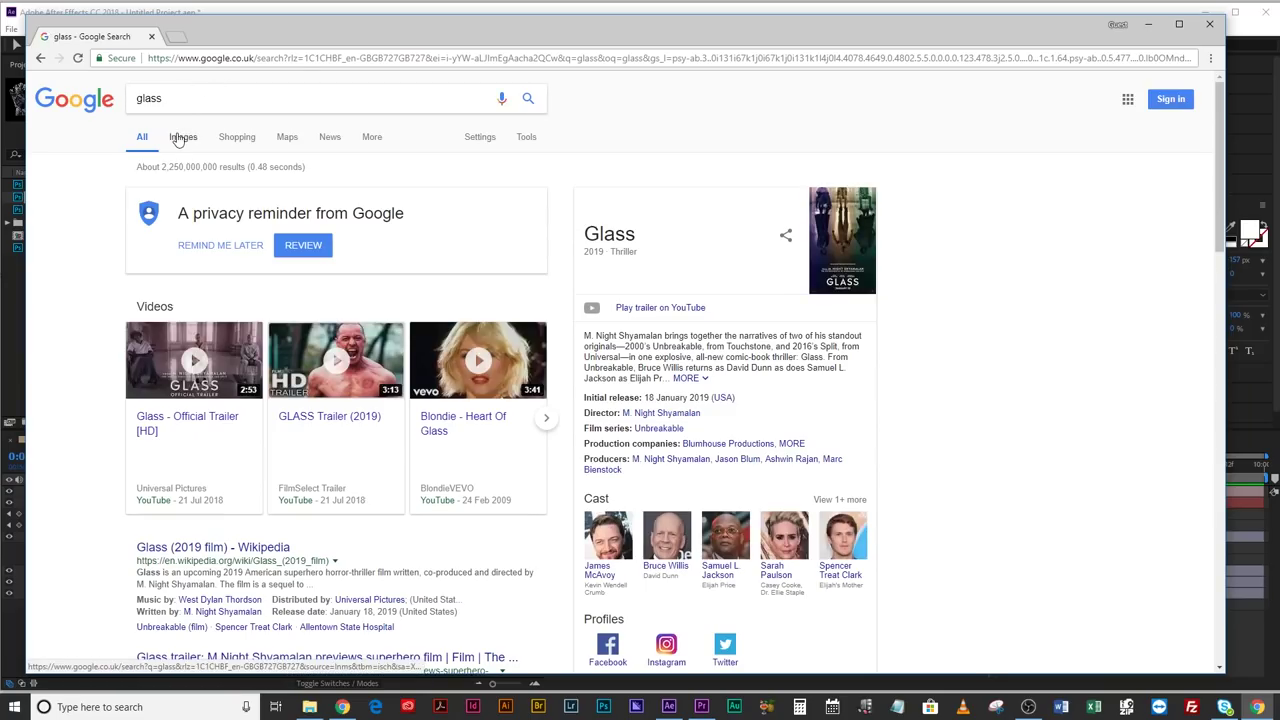
# Search Google Images for 'glass dirt' filtered to images larger than 2 MP
pyautogui.click(180, 137)
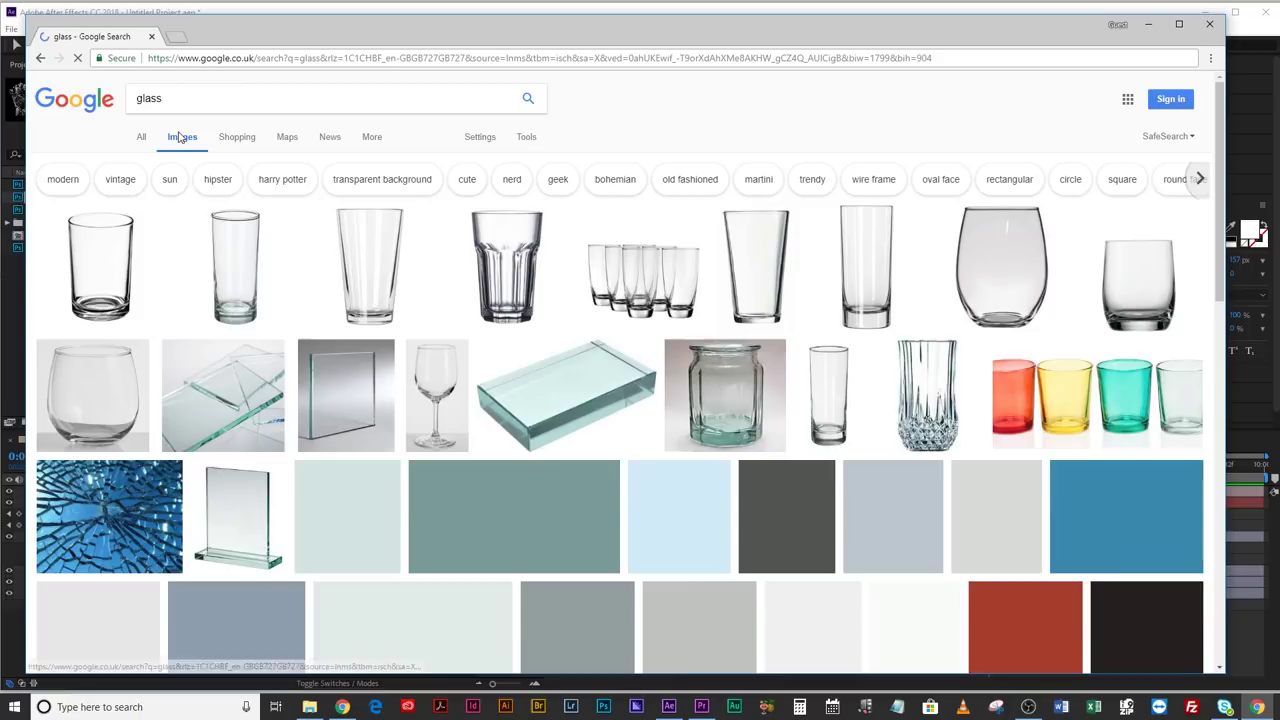
pyautogui.click(217, 95)
pyautogui.write('dirt')
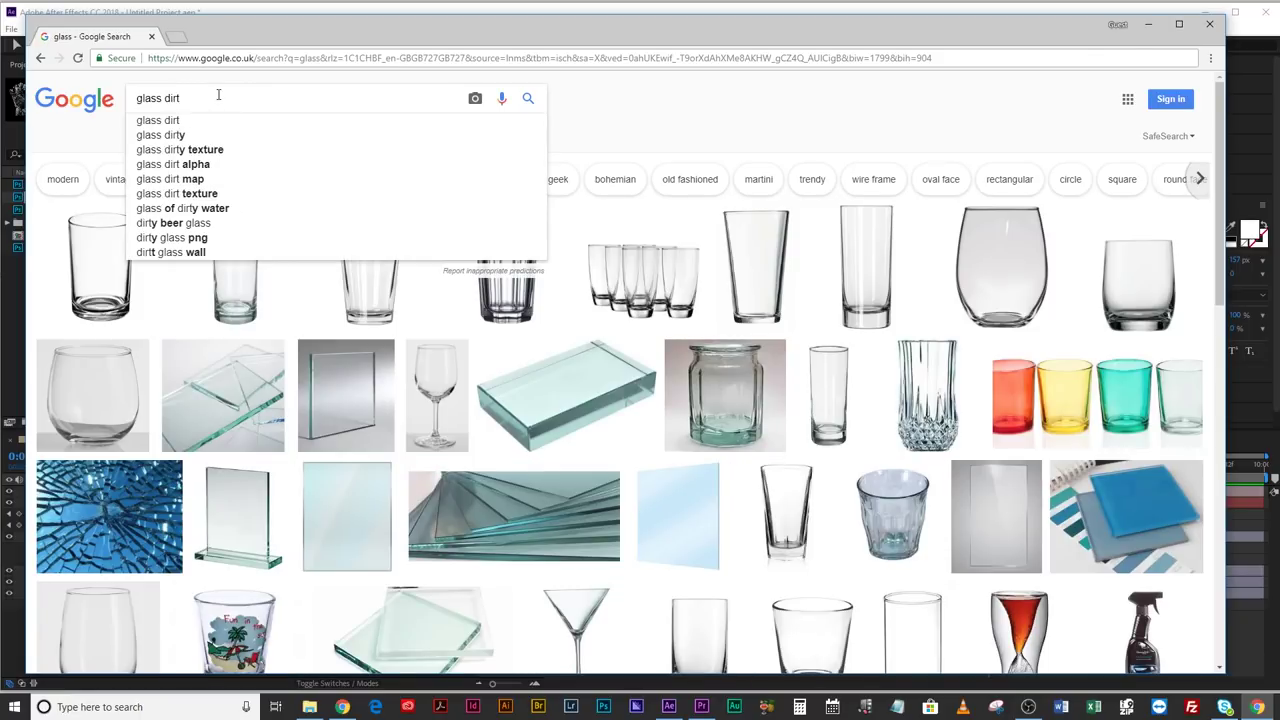
pyautogui.press('Return')
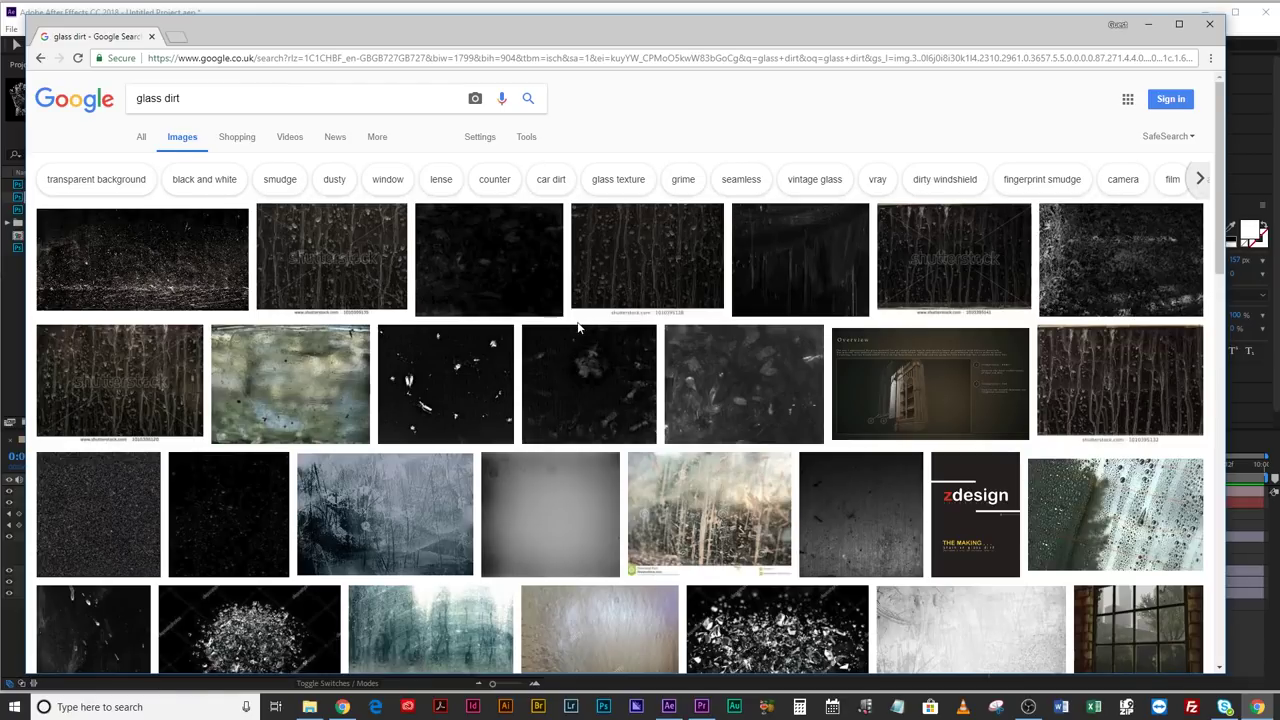
pyautogui.scroll(-2, 578, 335)
pyautogui.scroll(2, 574, 343)
pyautogui.click(526, 136)
pyautogui.click(152, 161)
pyautogui.moveTo(162, 259)
pyautogui.click(288, 287)
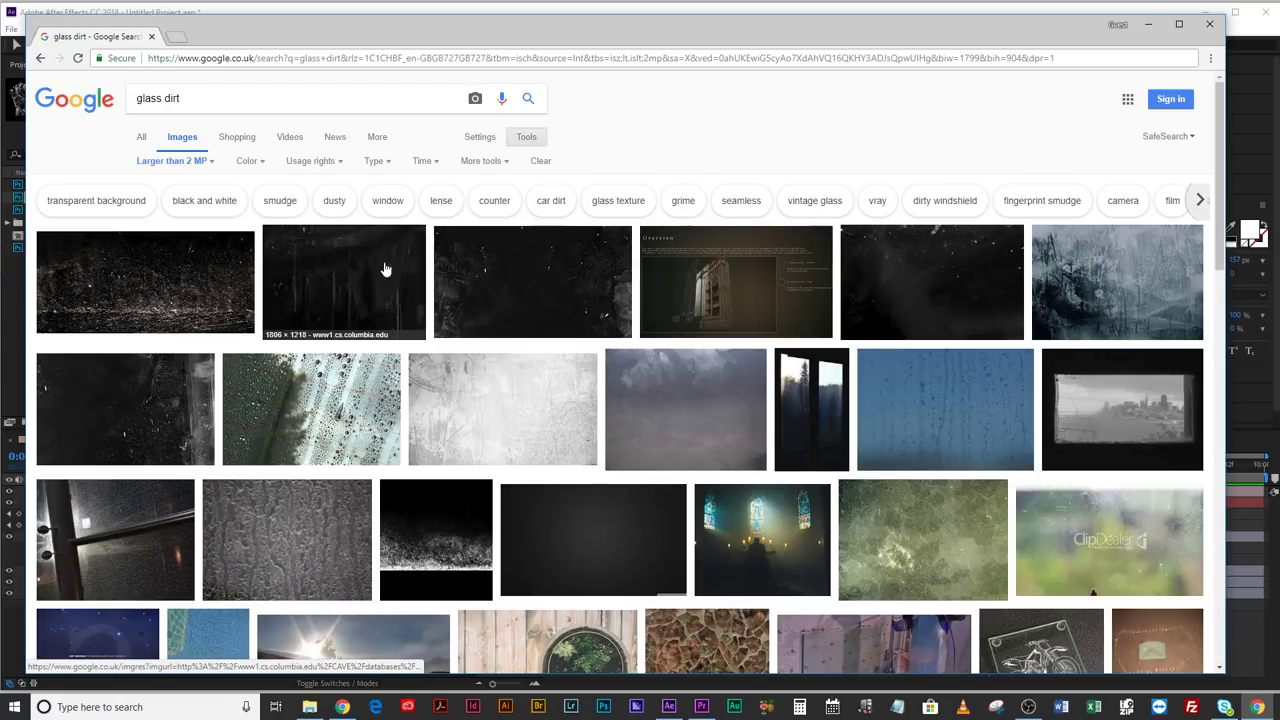
# Save the first dirty-glass texture as 'dirt 1'
pyautogui.click(148, 285)
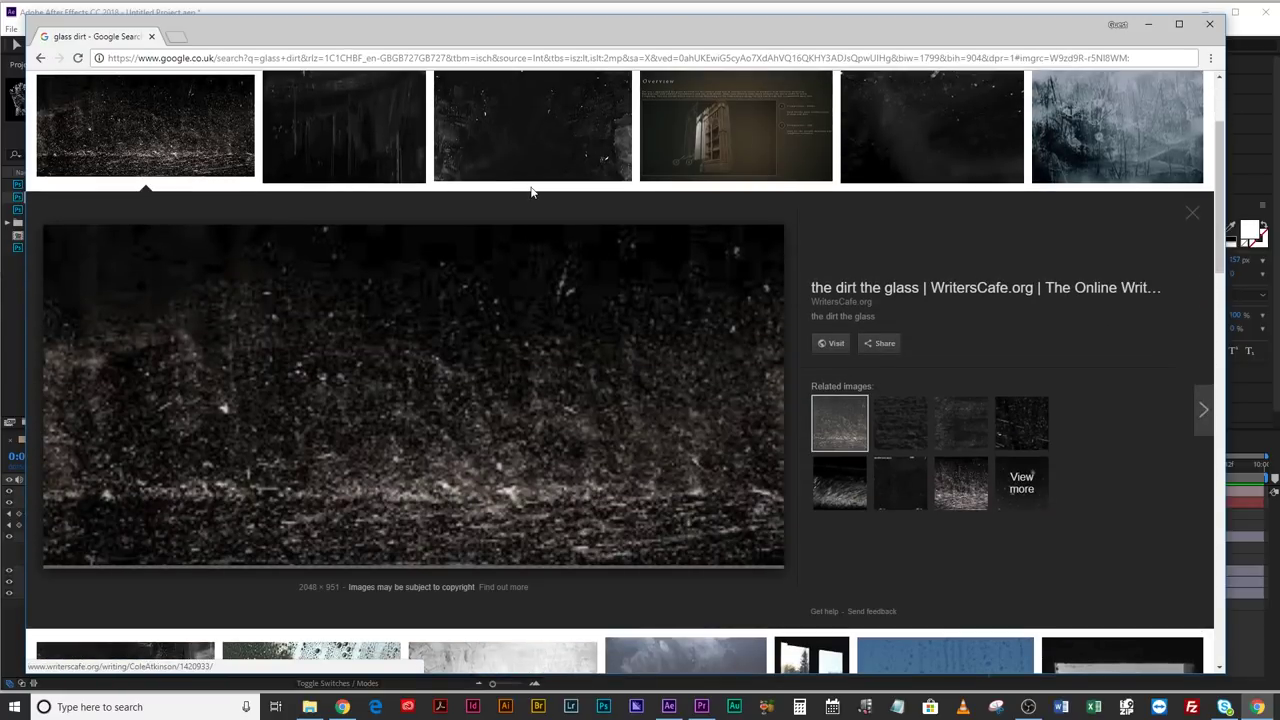
pyautogui.click(390, 143)
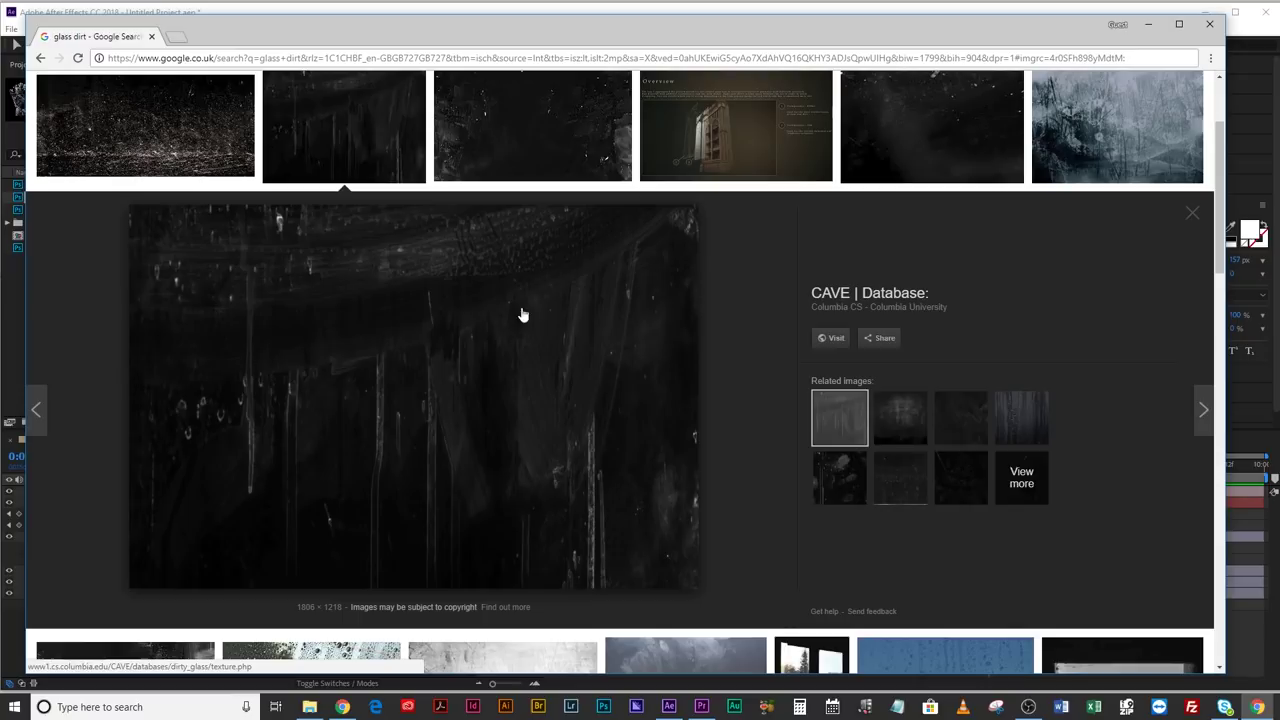
pyautogui.rightClick(451, 297)
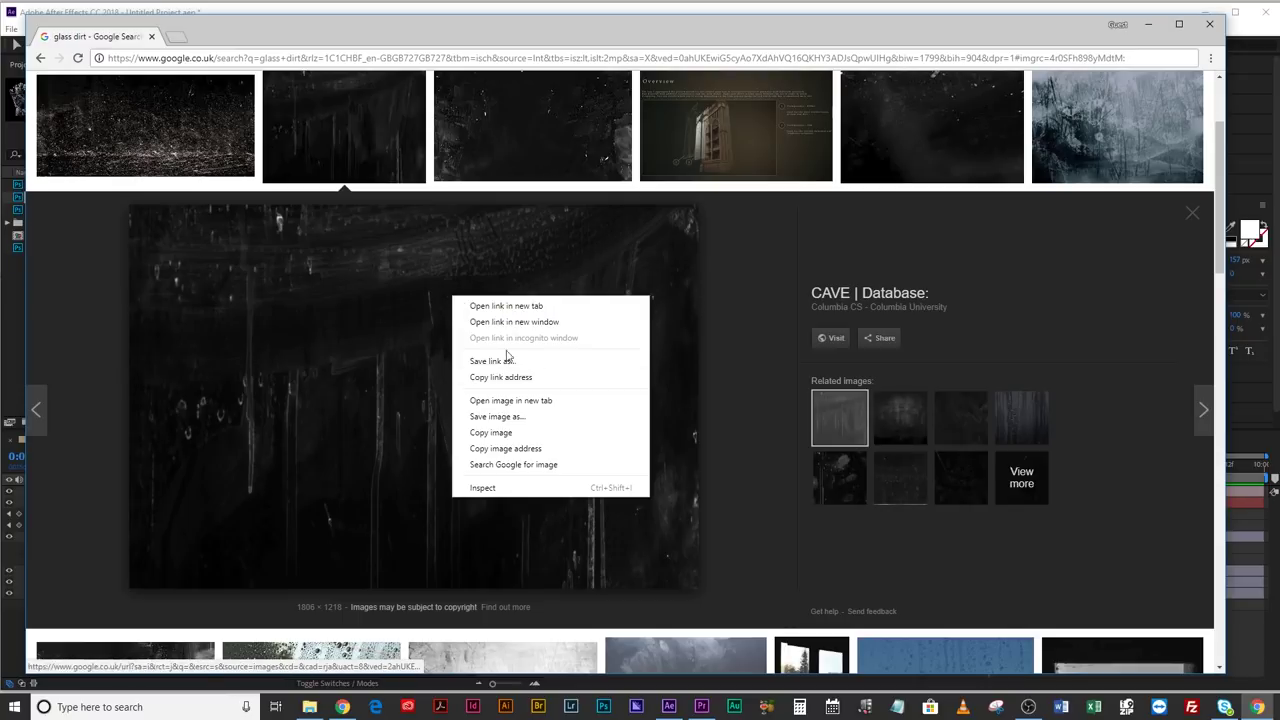
pyautogui.click(516, 416)
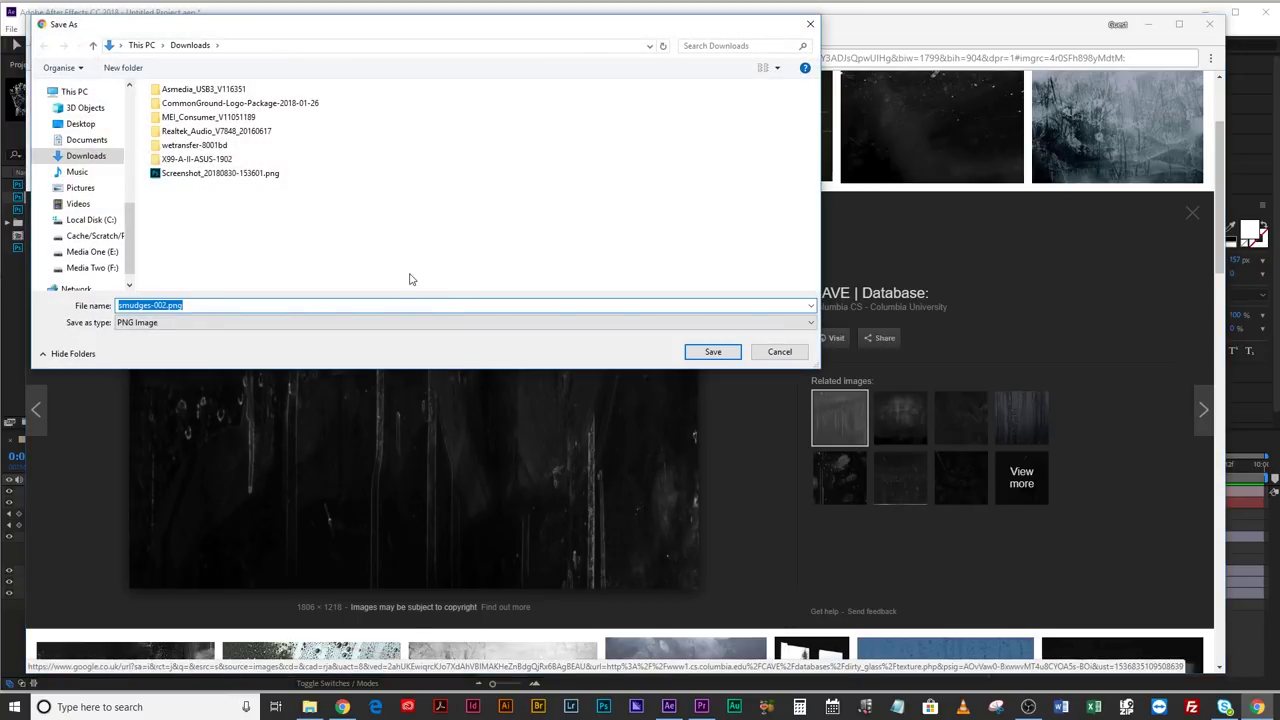
pyautogui.write('dirt 1')
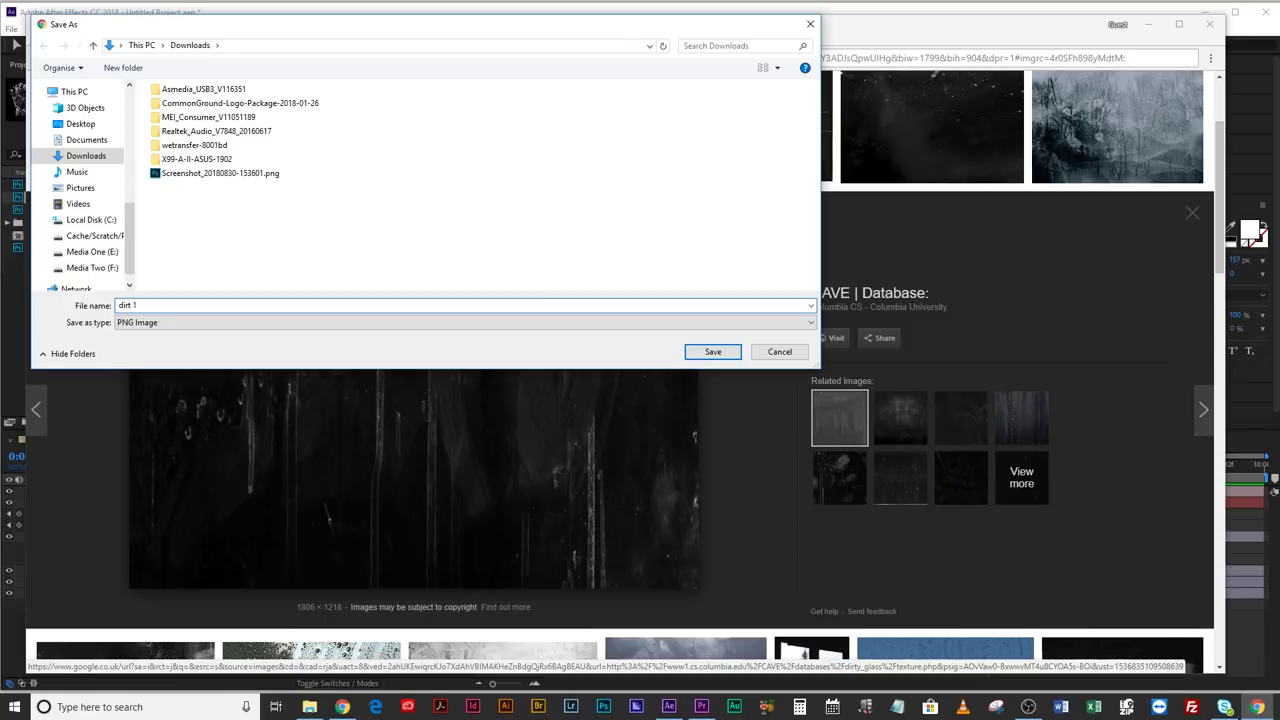
pyautogui.press('Return')
# Save the next dirty window texture as 'Dirt 2'
pyautogui.press('Right')
pyautogui.rightClick(434, 343)
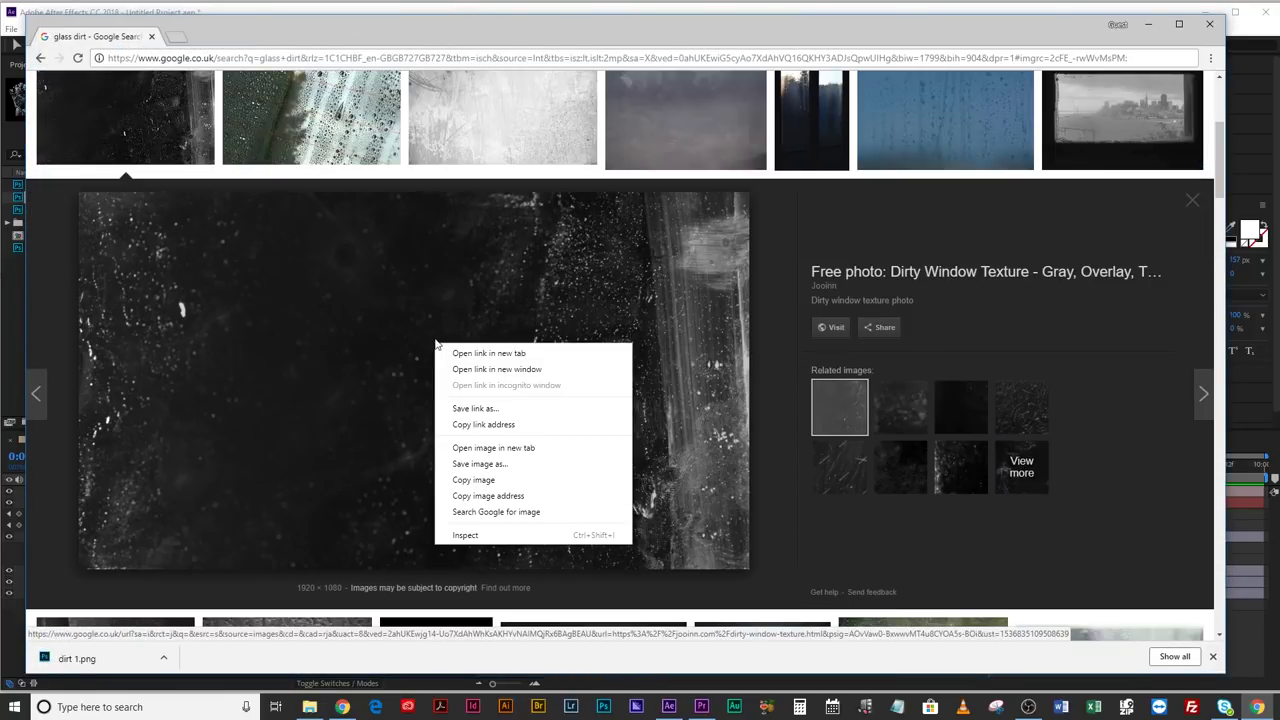
pyautogui.click(481, 464)
pyautogui.write('Dirt')
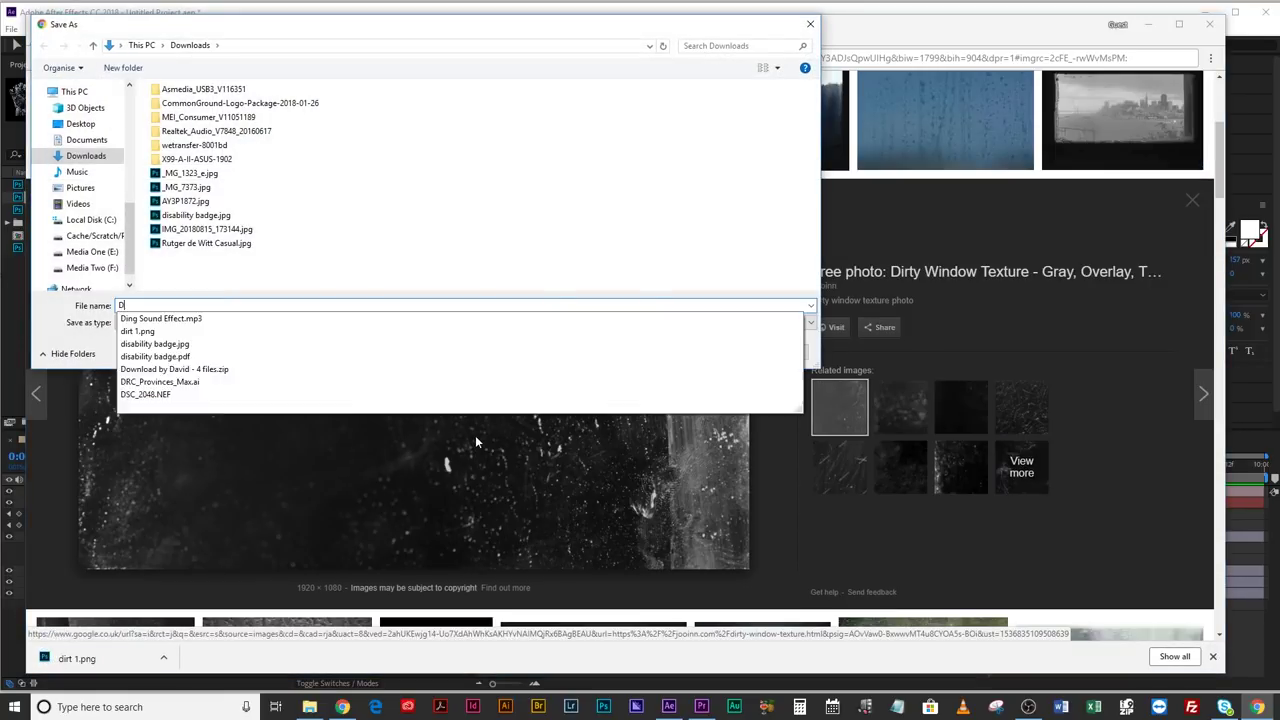
pyautogui.write(' 2')
pyautogui.press('Return')
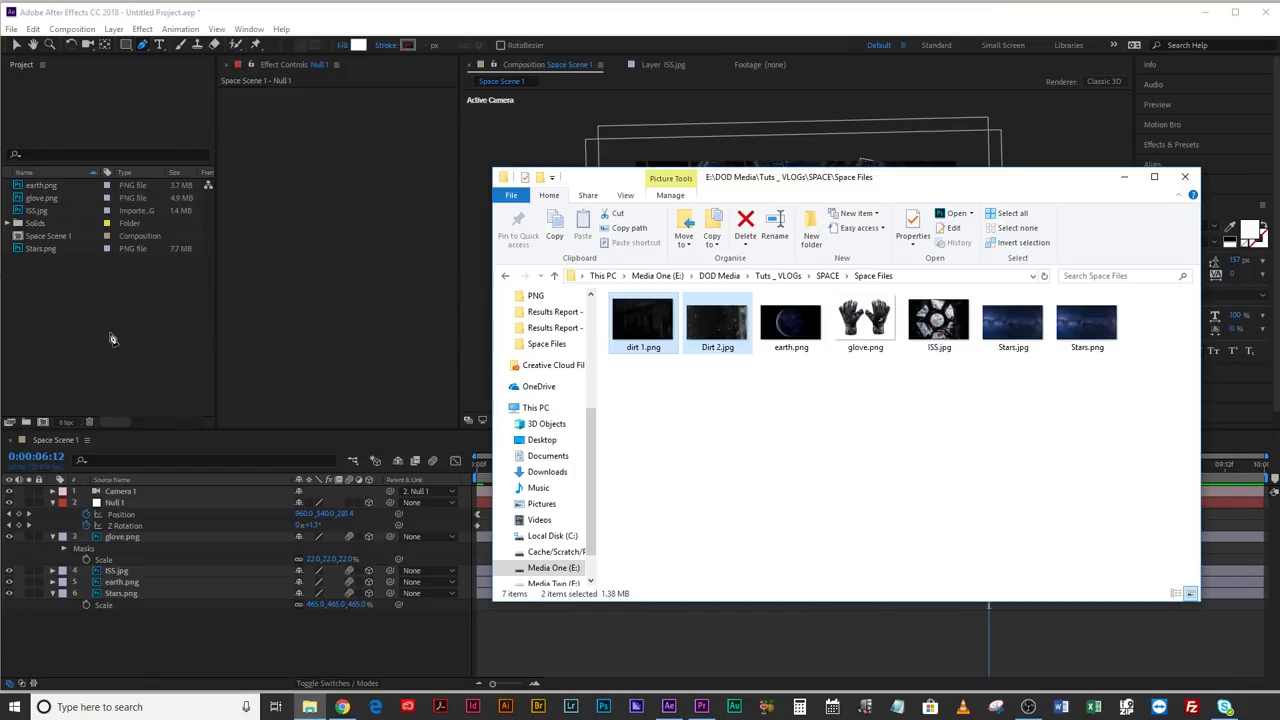
# Import dirt 1.png and Dirt 2.jpg into the project and add dirt 1.png to Space Scene 1
pyautogui.moveTo(112, 338); pyautogui.dragTo(110, 300)
pyautogui.moveTo(40, 186); pyautogui.dragTo(160, 578)
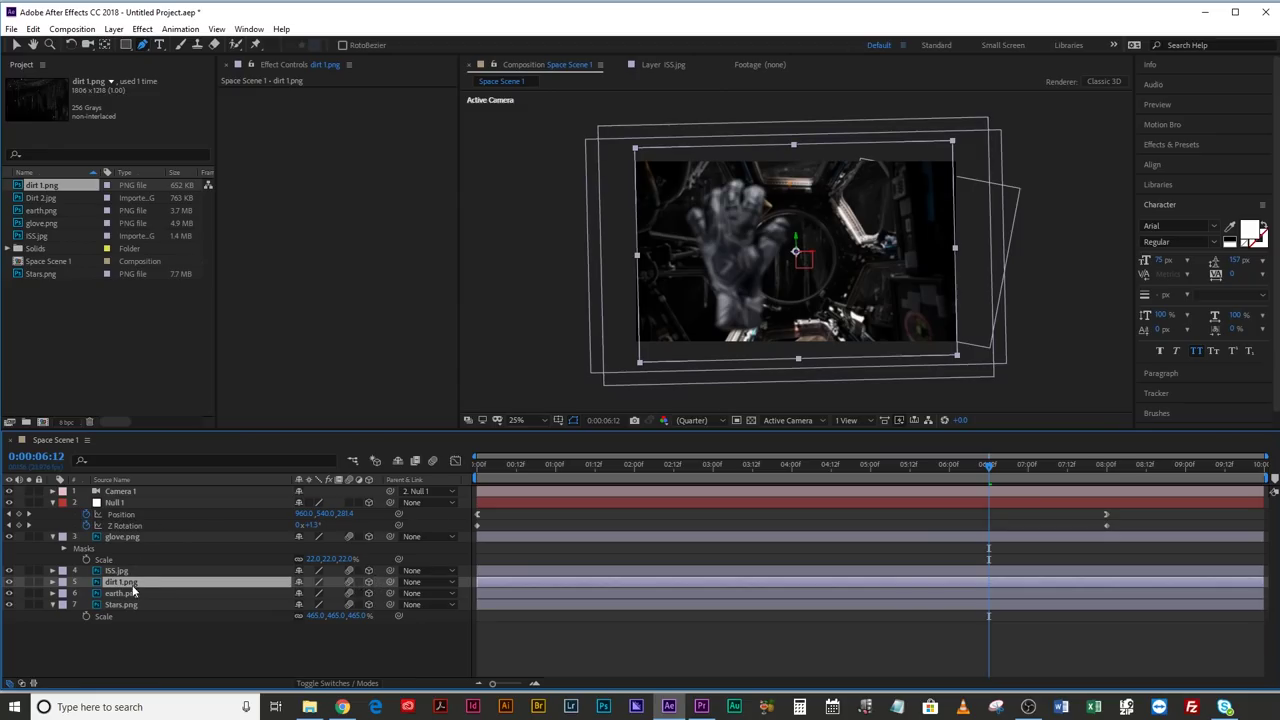
# Scale dirt 1.png to 45% with Add blend mode, then layer Dirt 2.jpg above it
pyautogui.press('p')
pyautogui.hotkey('shift', 's')
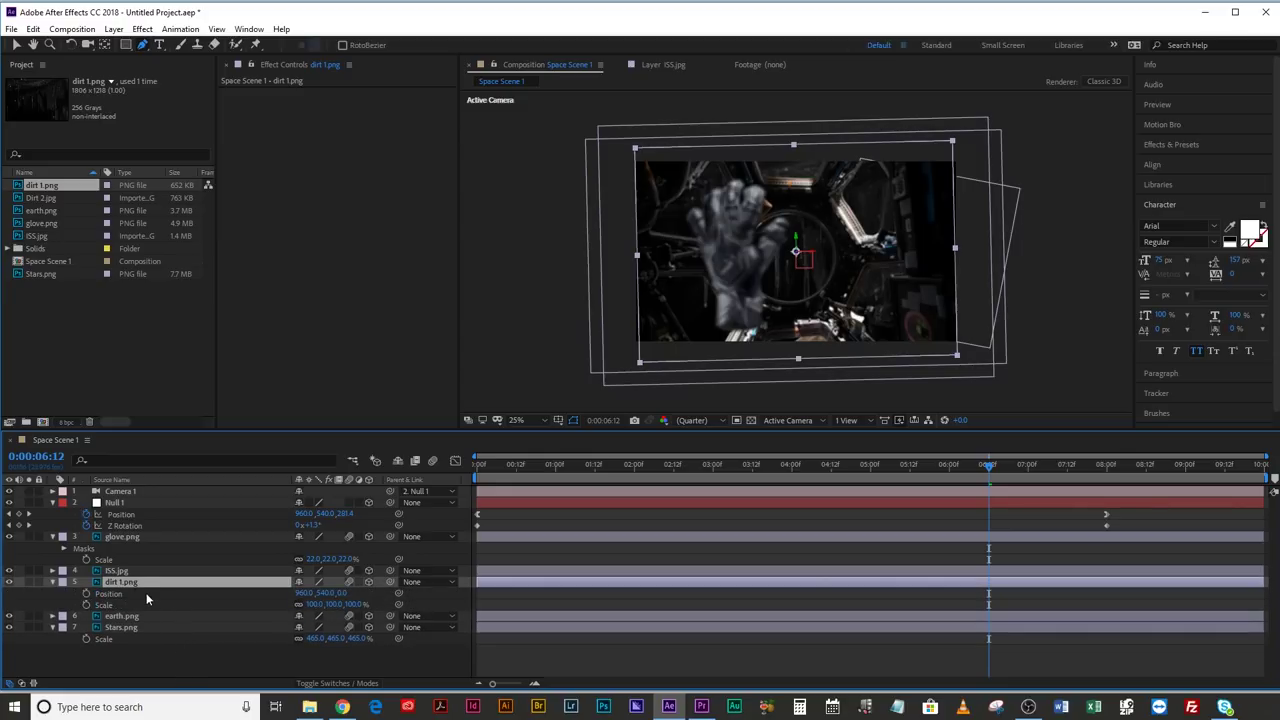
pyautogui.click(146, 598)
pyautogui.moveTo(314, 604); pyautogui.dragTo(290, 617)
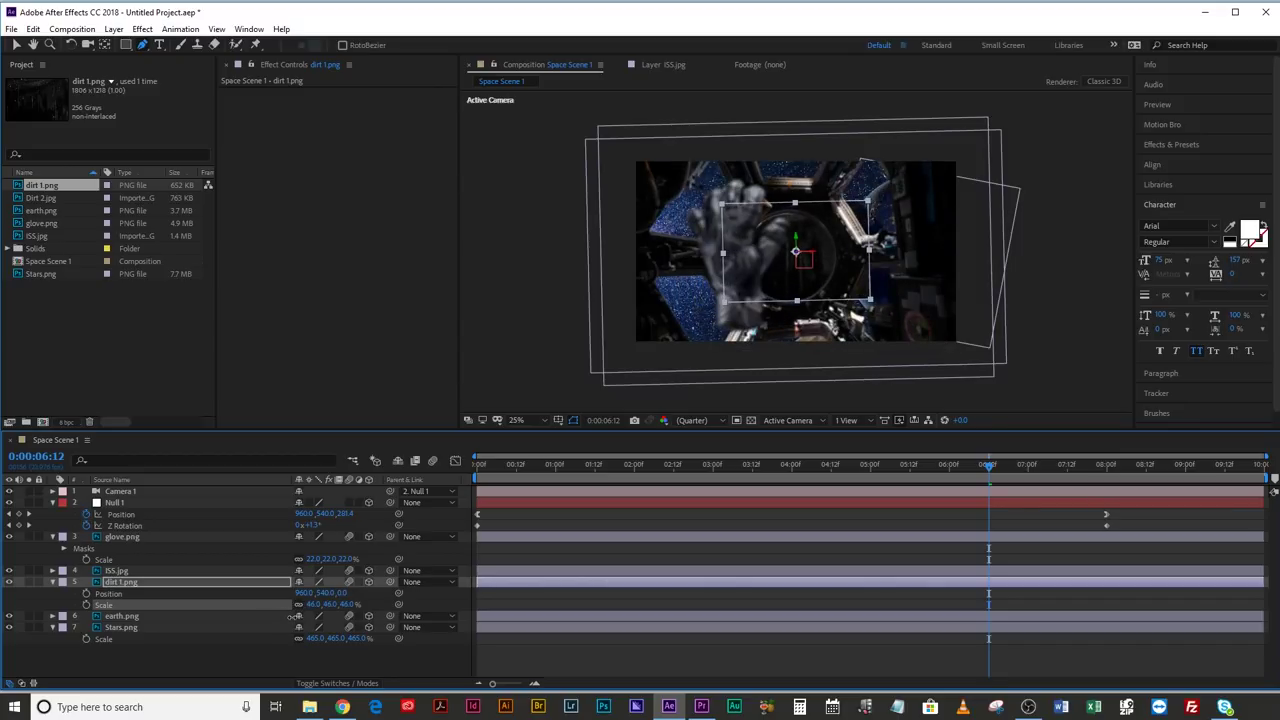
pyautogui.click(333, 683)
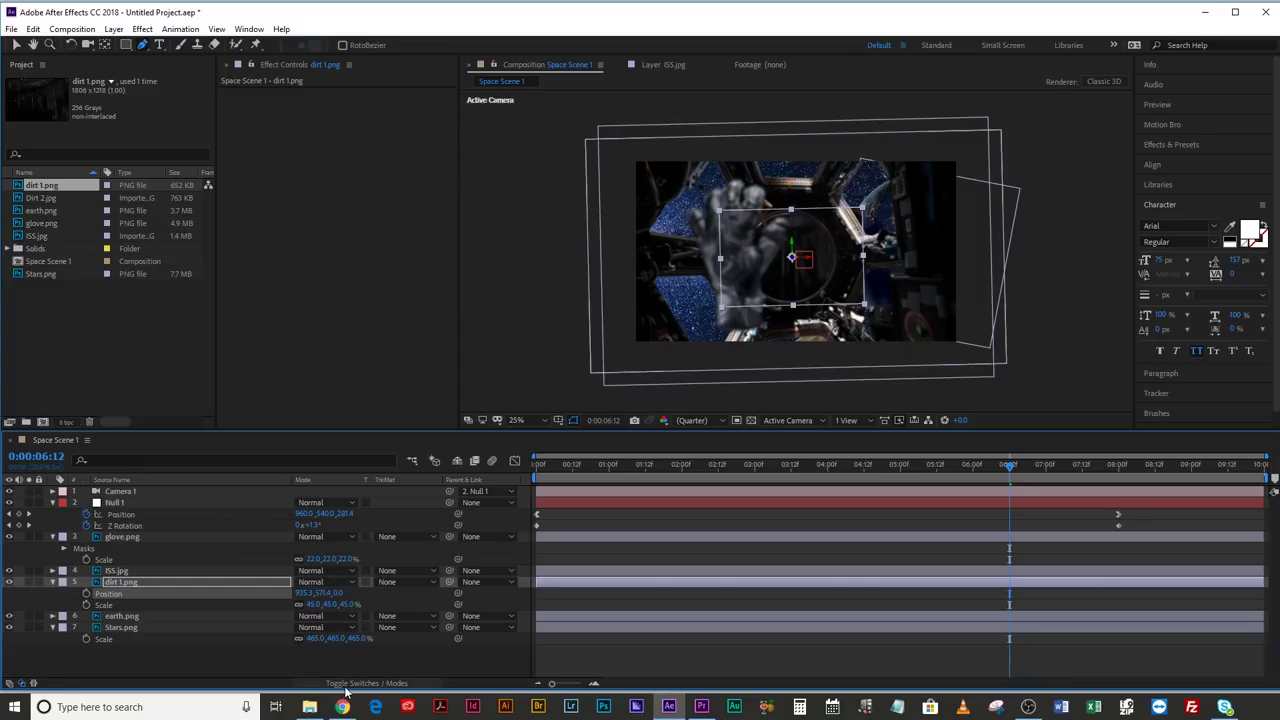
pyautogui.click(314, 582)
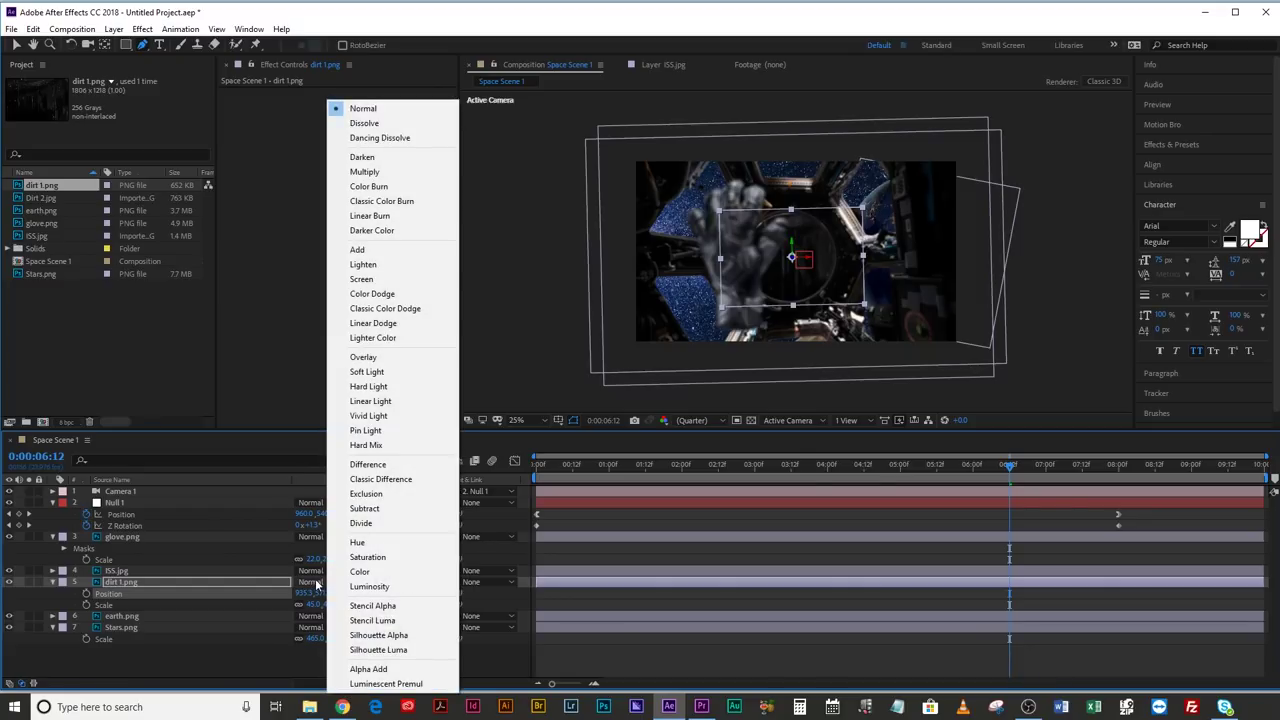
pyautogui.click(400, 250)
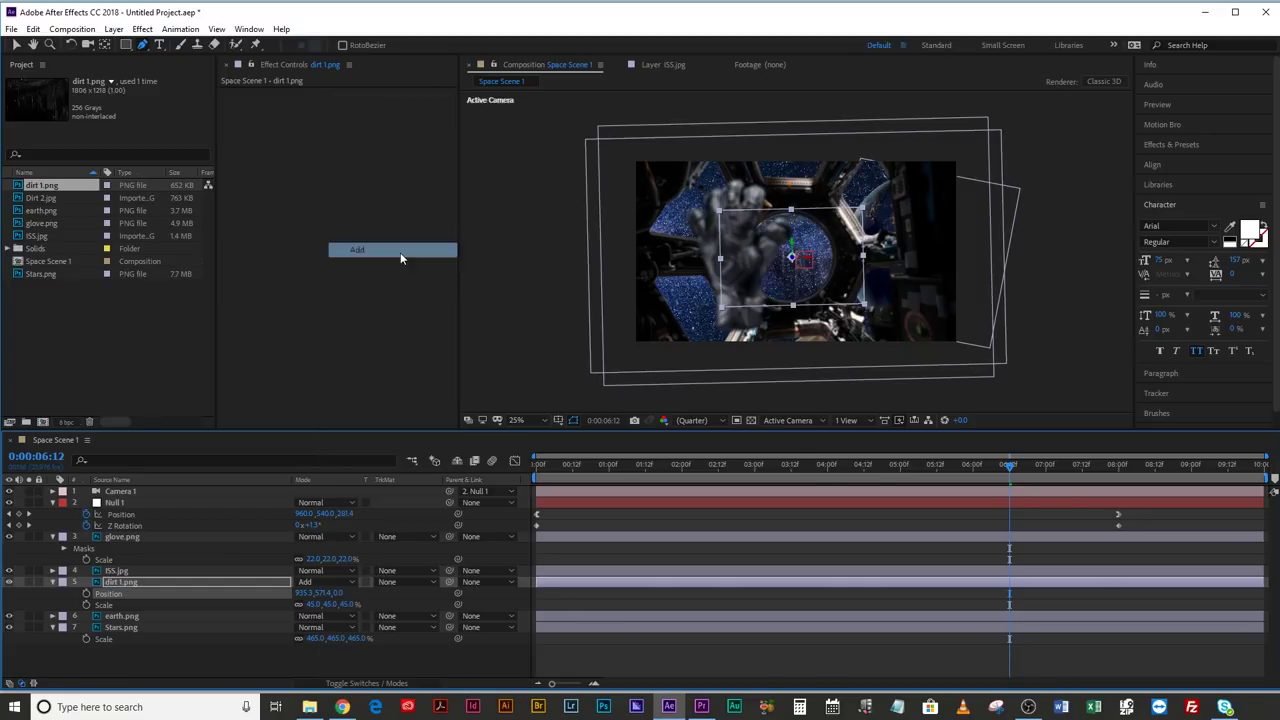
pyautogui.moveTo(41, 197); pyautogui.dragTo(138, 582)
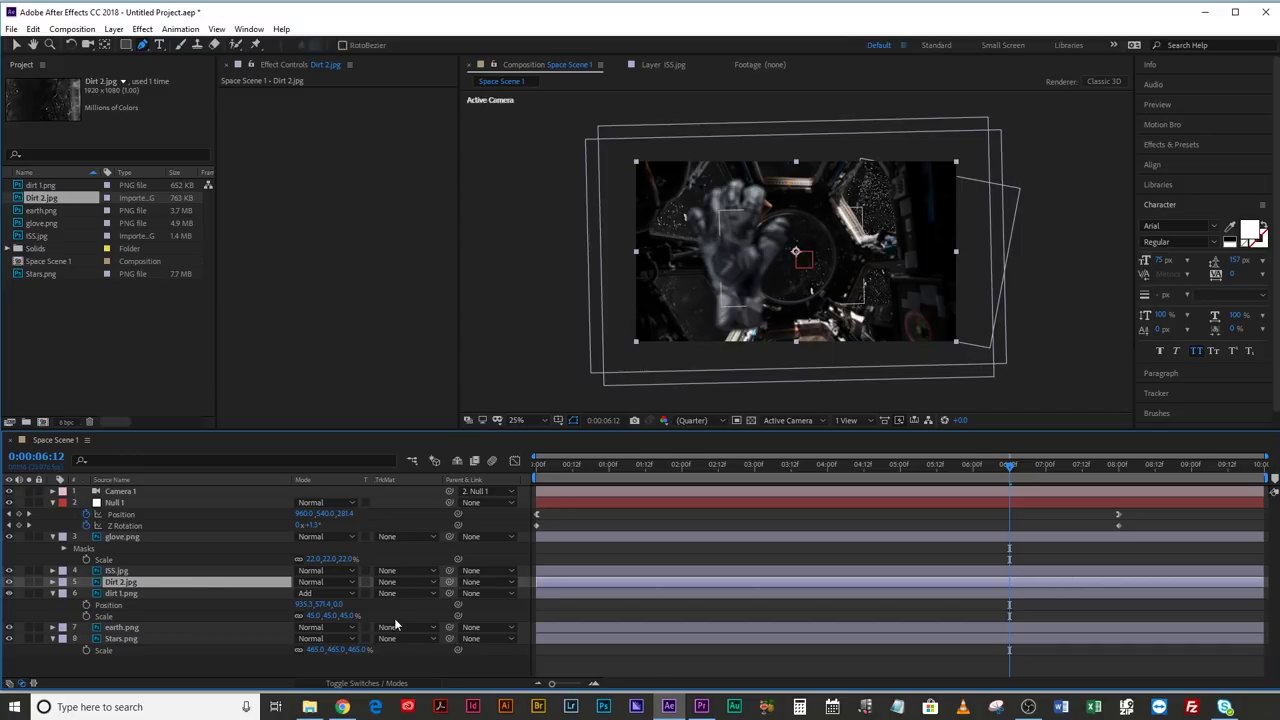
# Set Dirt 2.jpg's blend mode to Add
pyautogui.click(314, 582)
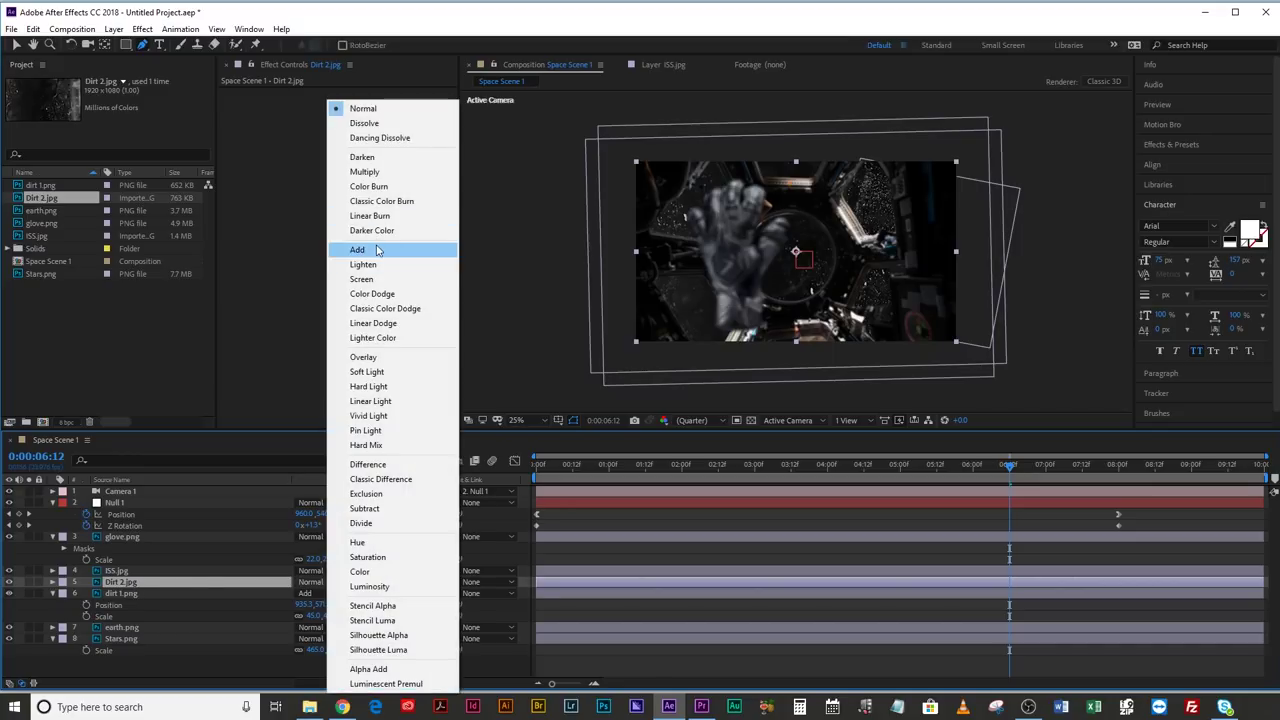
pyautogui.click(377, 250)
pyautogui.press('F4')
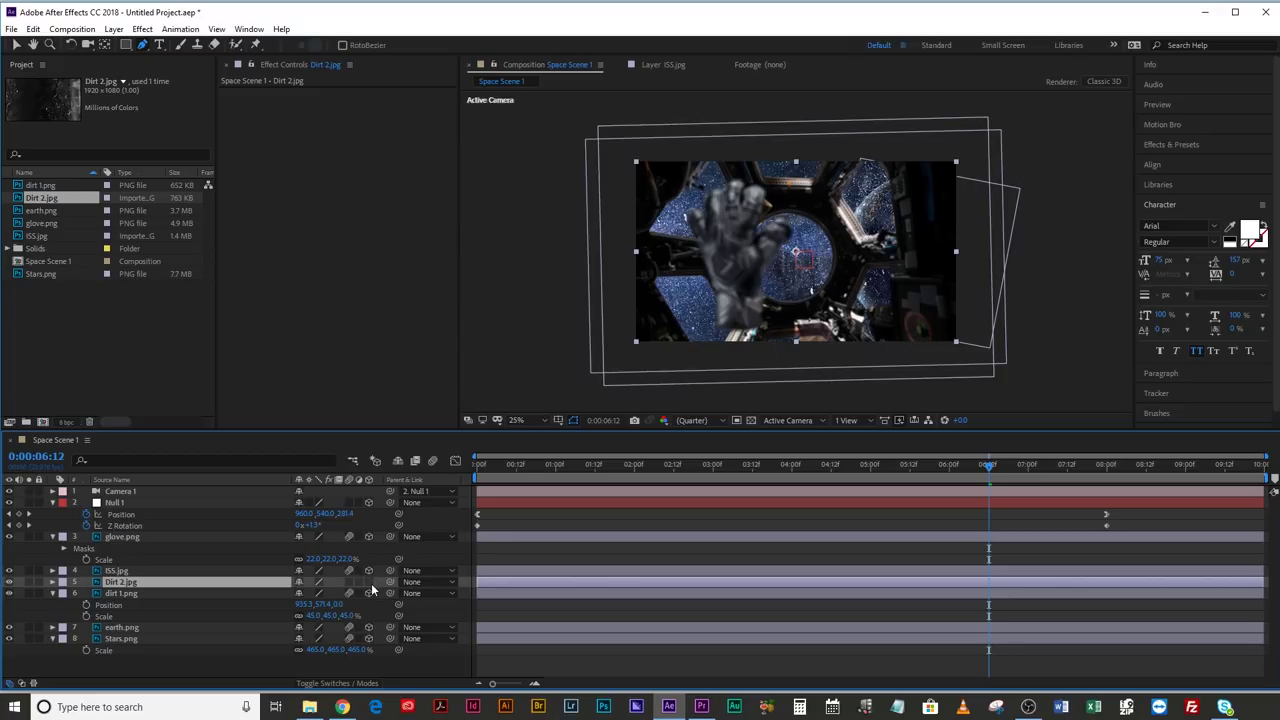
# Shrink Dirt 2.jpg to 43%, move it left and down, and rotate it about 35° clockwise
pyautogui.press('s')
pyautogui.moveTo(308, 594); pyautogui.dragTo(286, 610)
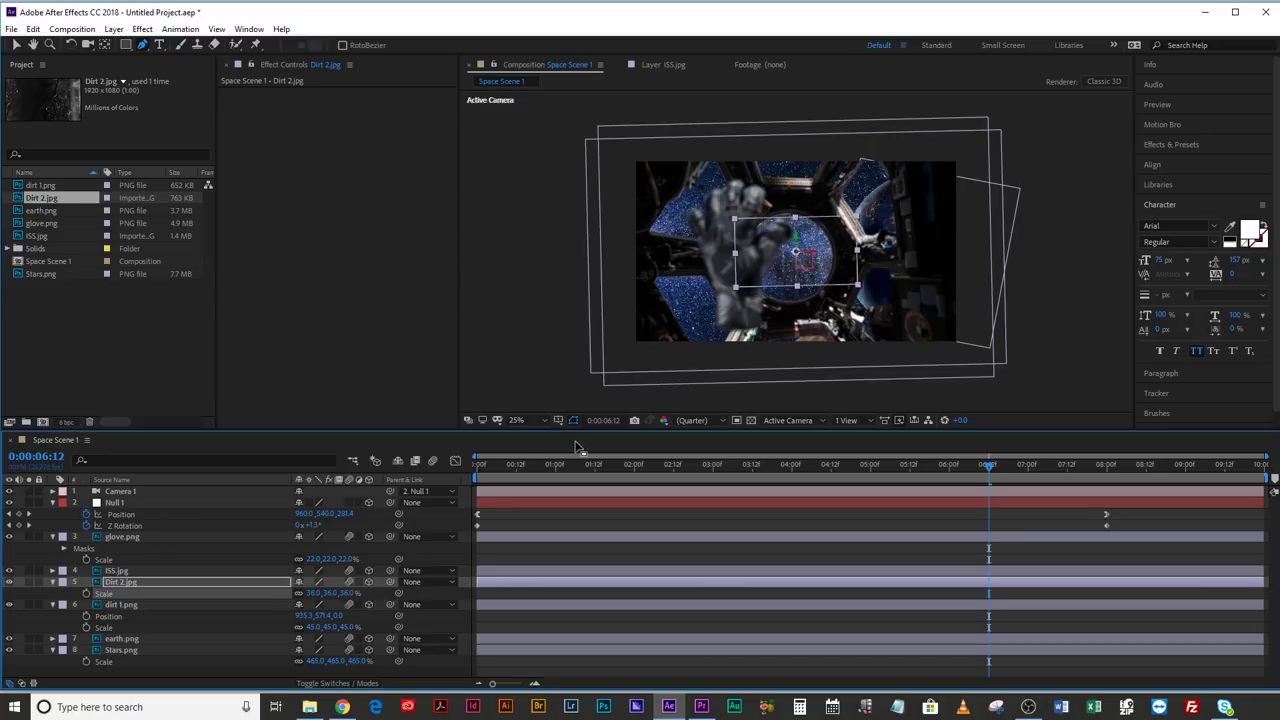
pyautogui.press('v')
pyautogui.moveTo(823, 265); pyautogui.dragTo(724, 317)
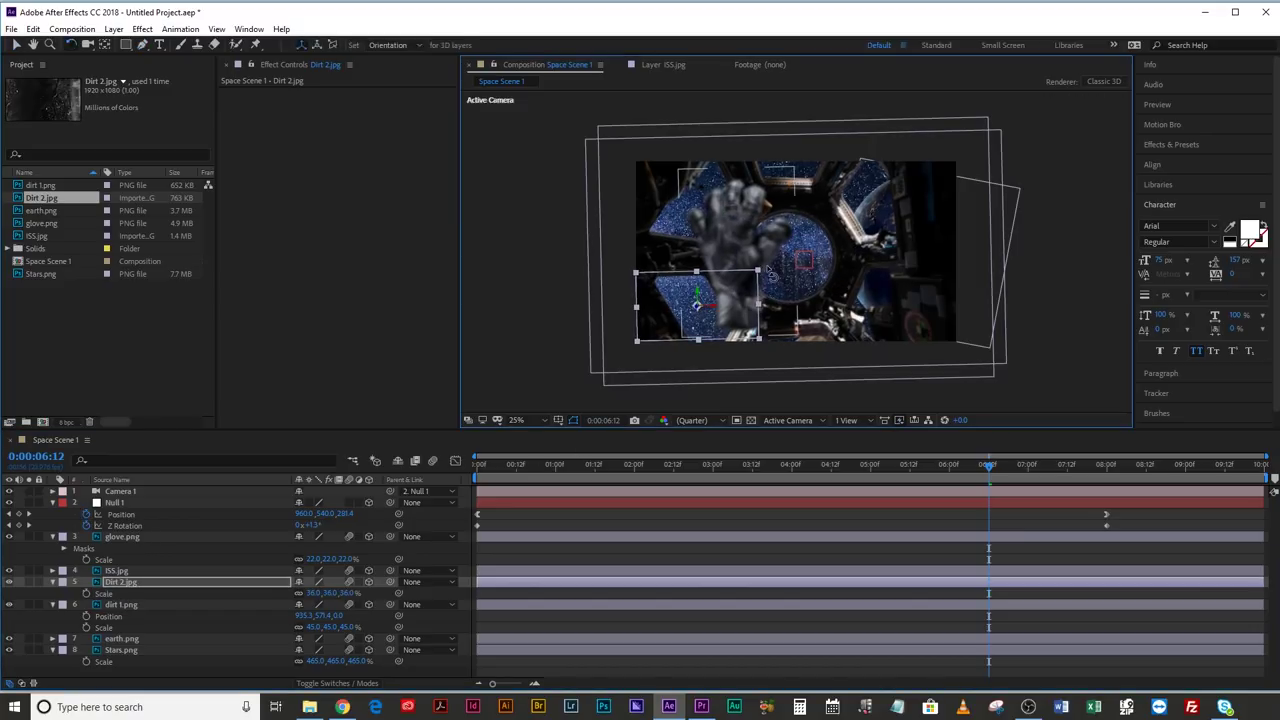
pyautogui.moveTo(697, 305)
pyautogui.mouseDown()
pyautogui.moveTo(708, 306)
pyautogui.moveTo(697, 308)
pyautogui.mouseUp()
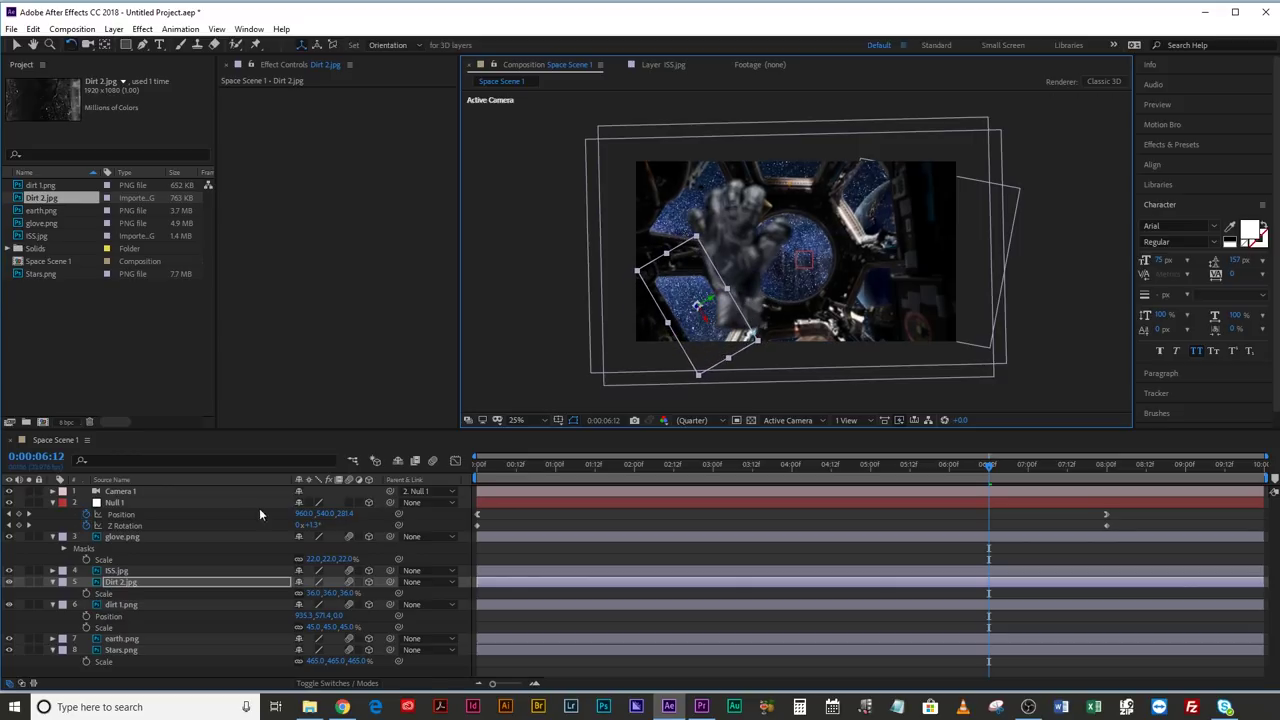
# Duplicate the dirt layers, nudge the copies toward the upper right, and shrink Dirt 2 copies to 36% and 27%
pyautogui.hotkey('ctrl', 'd')
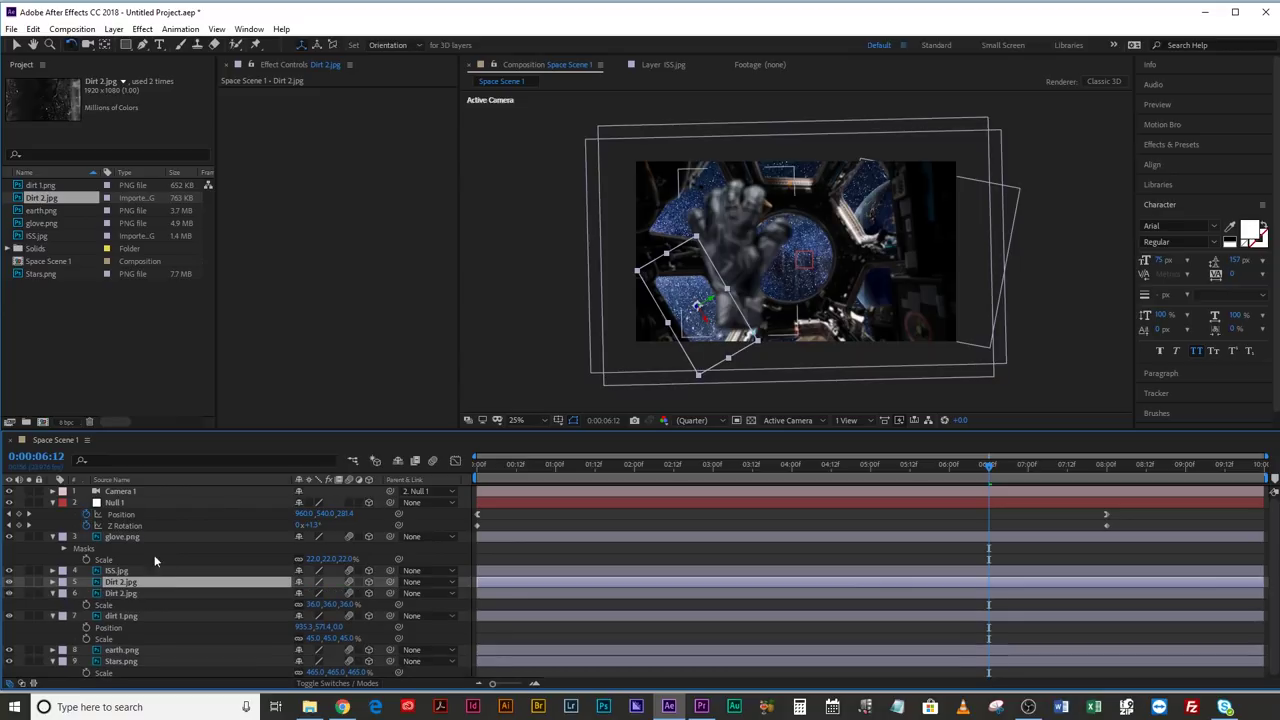
pyautogui.hotkey('shift', 'Right')
pyautogui.hotkey('shift', 'Right')
pyautogui.hotkey('shift', 'Right')
pyautogui.hotkey('shift', 'Right')
pyautogui.hotkey('shift', 'Right')
pyautogui.hotkey('shift', 'Right')
pyautogui.hotkey('shift', 'Right')
pyautogui.hotkey('shift', 'Right')
pyautogui.hotkey('shift', 'Right')
pyautogui.hotkey('shift', 'Right')
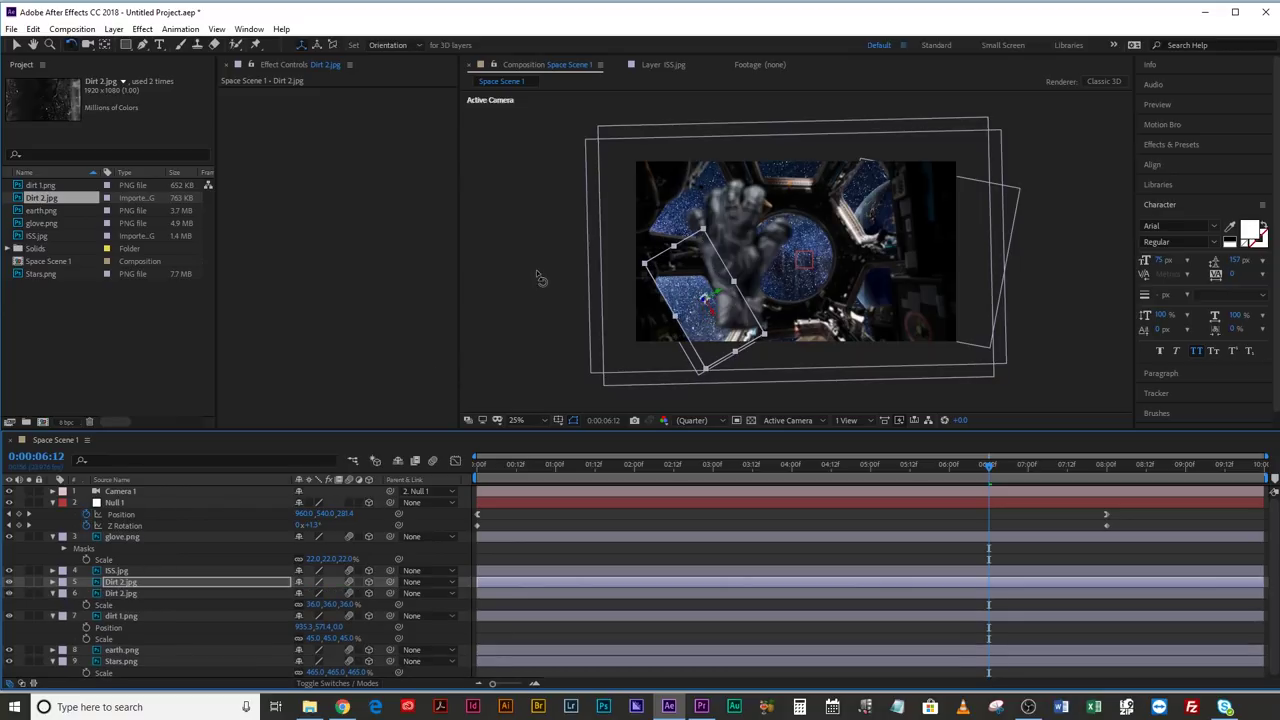
pyautogui.hotkey('shift', 'Right')
pyautogui.hotkey('shift', 'Right')
pyautogui.hotkey('shift', 'Right')
pyautogui.hotkey('shift', 'Up')
pyautogui.hotkey('shift', 'Up')
pyautogui.hotkey('shift', 'Up')
pyautogui.hotkey('shift', 'Up')
pyautogui.hotkey('shift', 'Up')
pyautogui.hotkey('shift', 'Up')
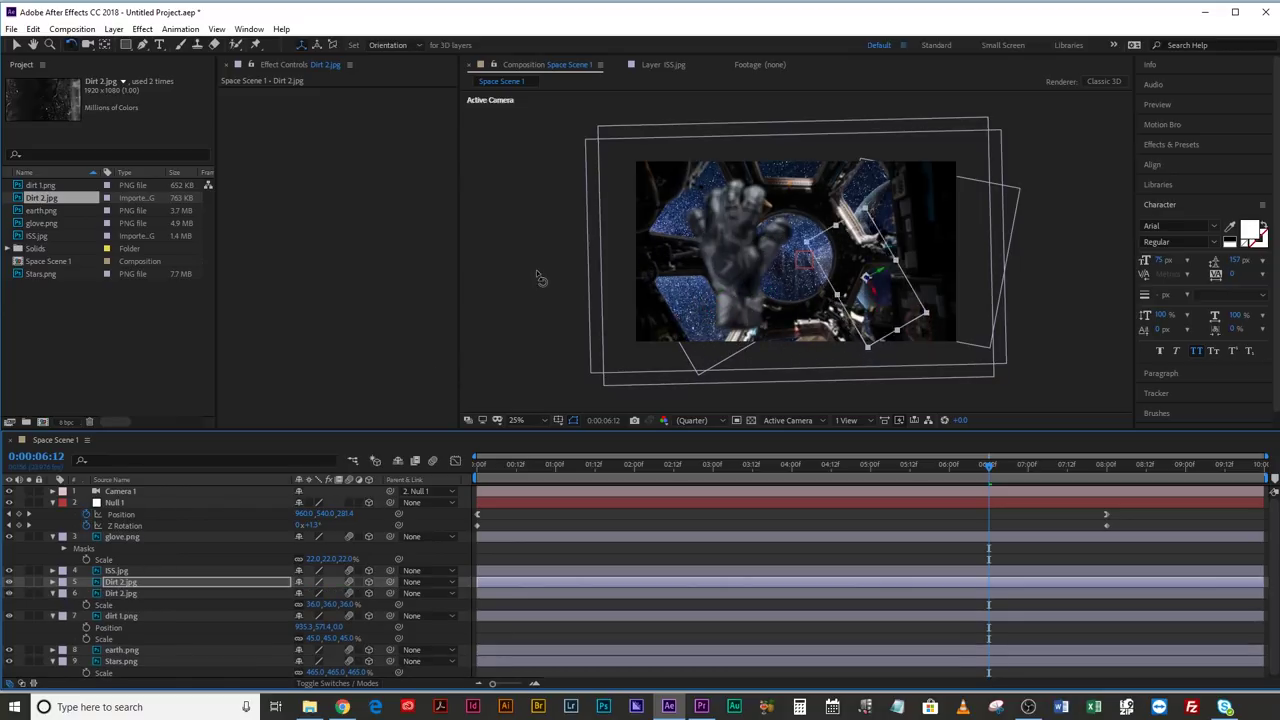
pyautogui.hotkey('ctrl', 'd')
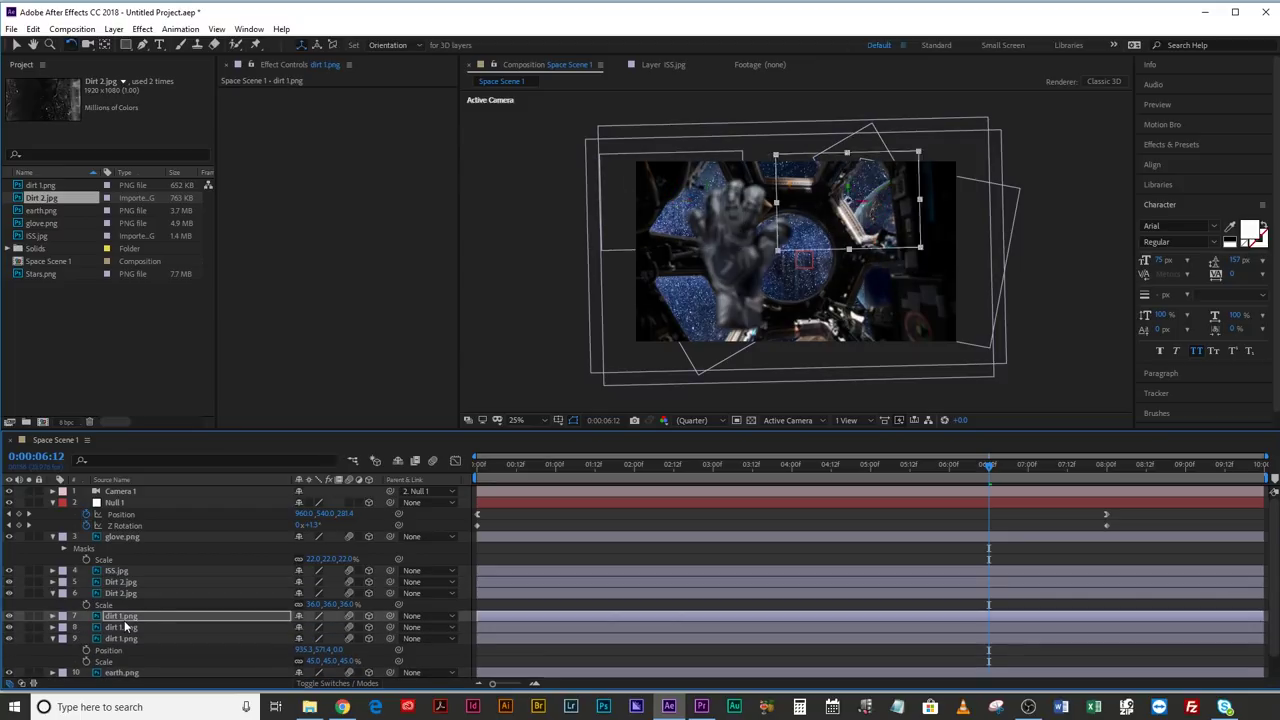
pyautogui.click(120, 593)
pyautogui.hotkey('ctrl', 'd')
pyautogui.moveTo(320, 593); pyautogui.dragTo(310, 595)
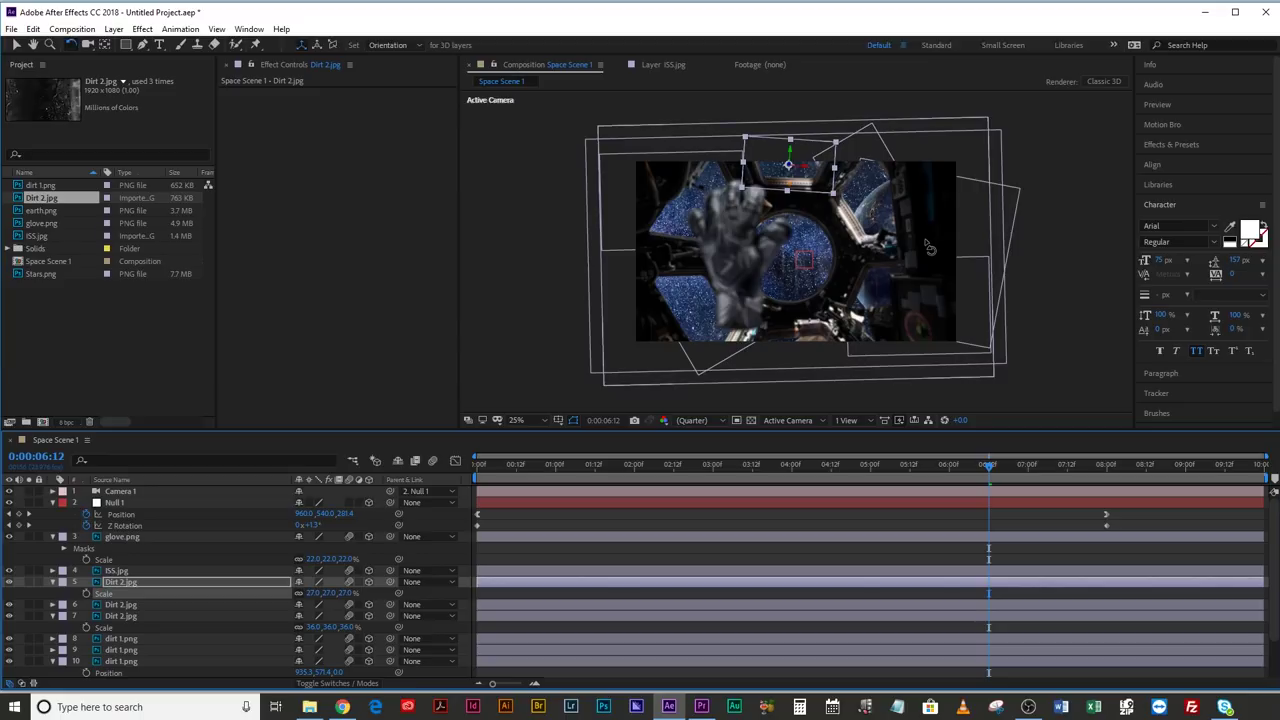
pyautogui.click(898, 218)
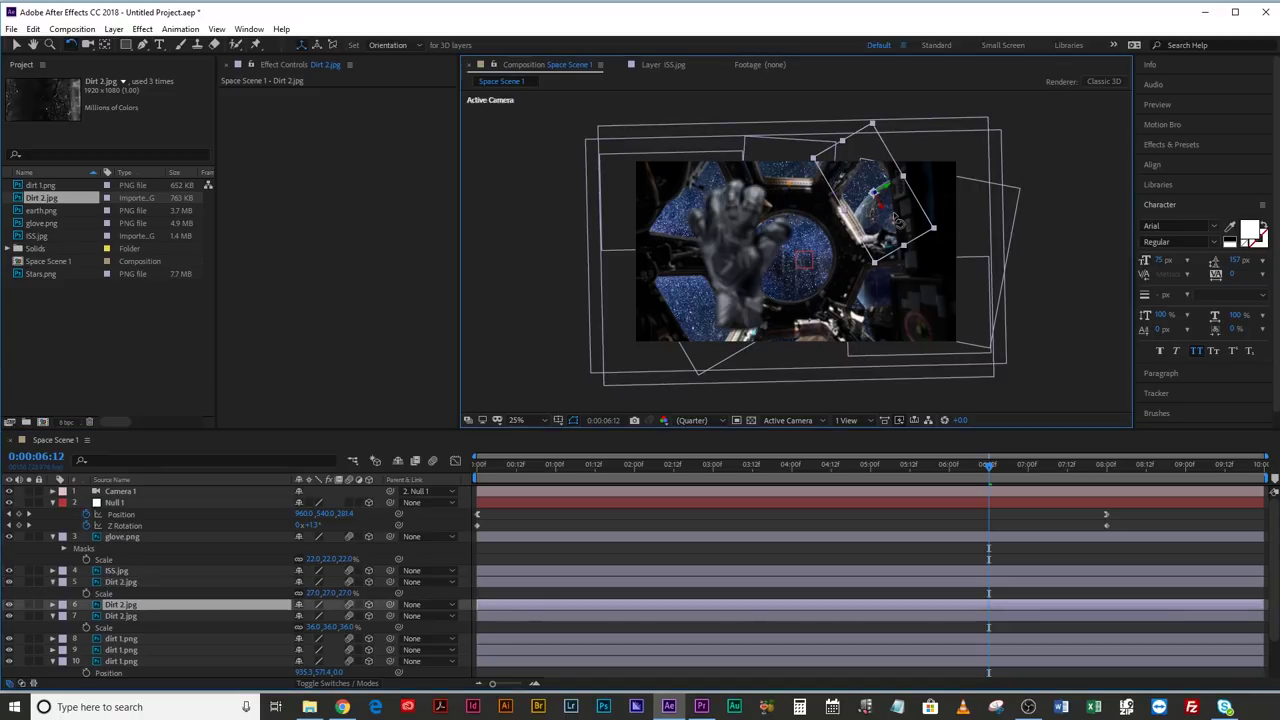
pyautogui.press('s')
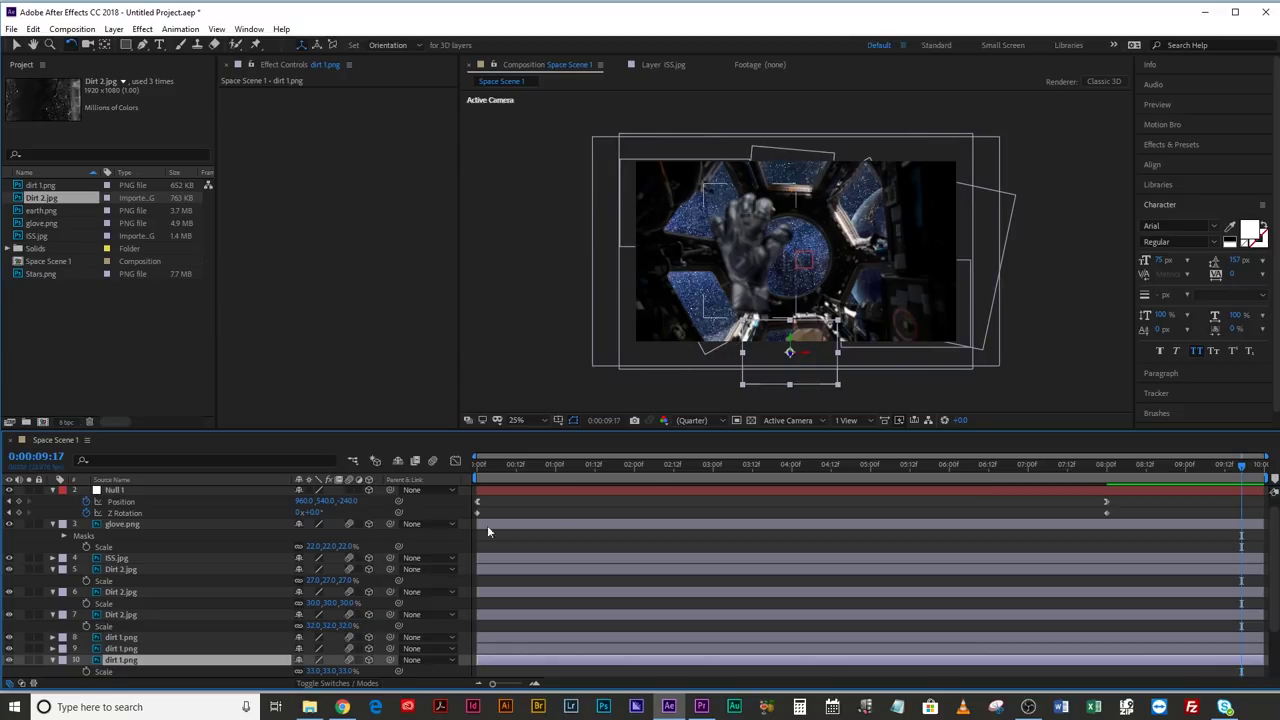
pyautogui.click(544, 501)
pyautogui.click(633, 464)
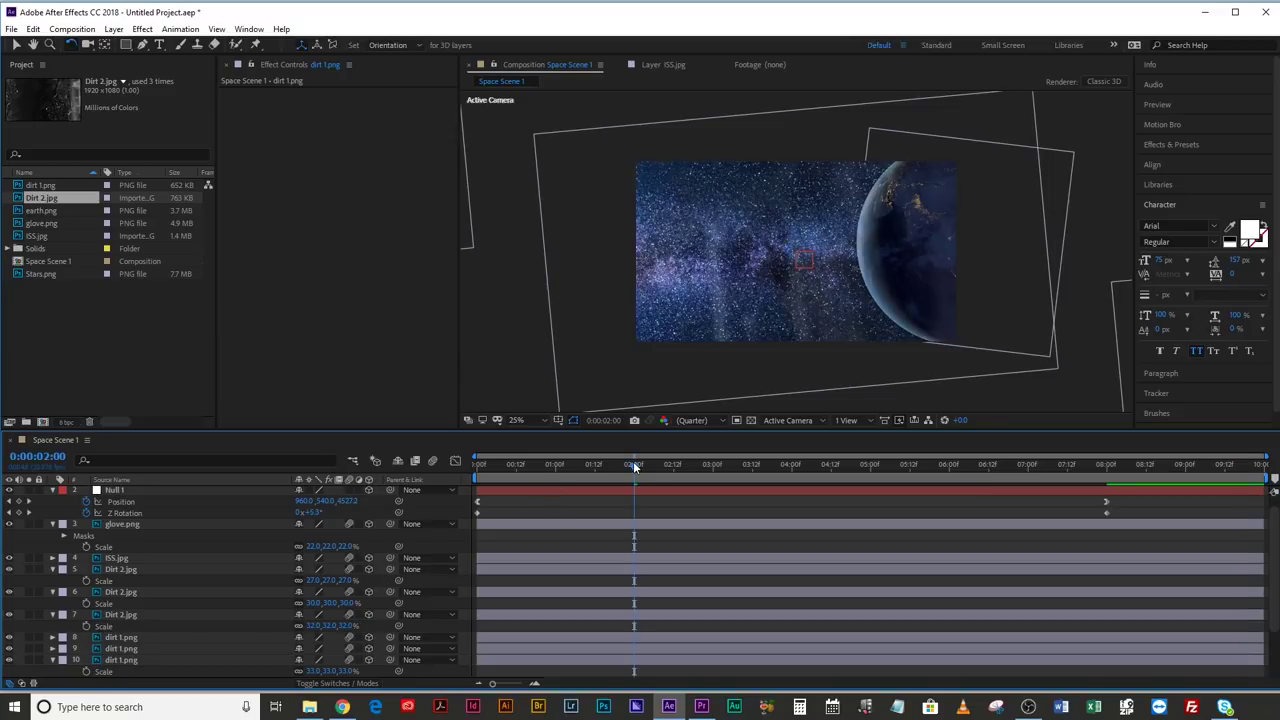
pyautogui.moveTo(631, 462); pyautogui.dragTo(477, 464)
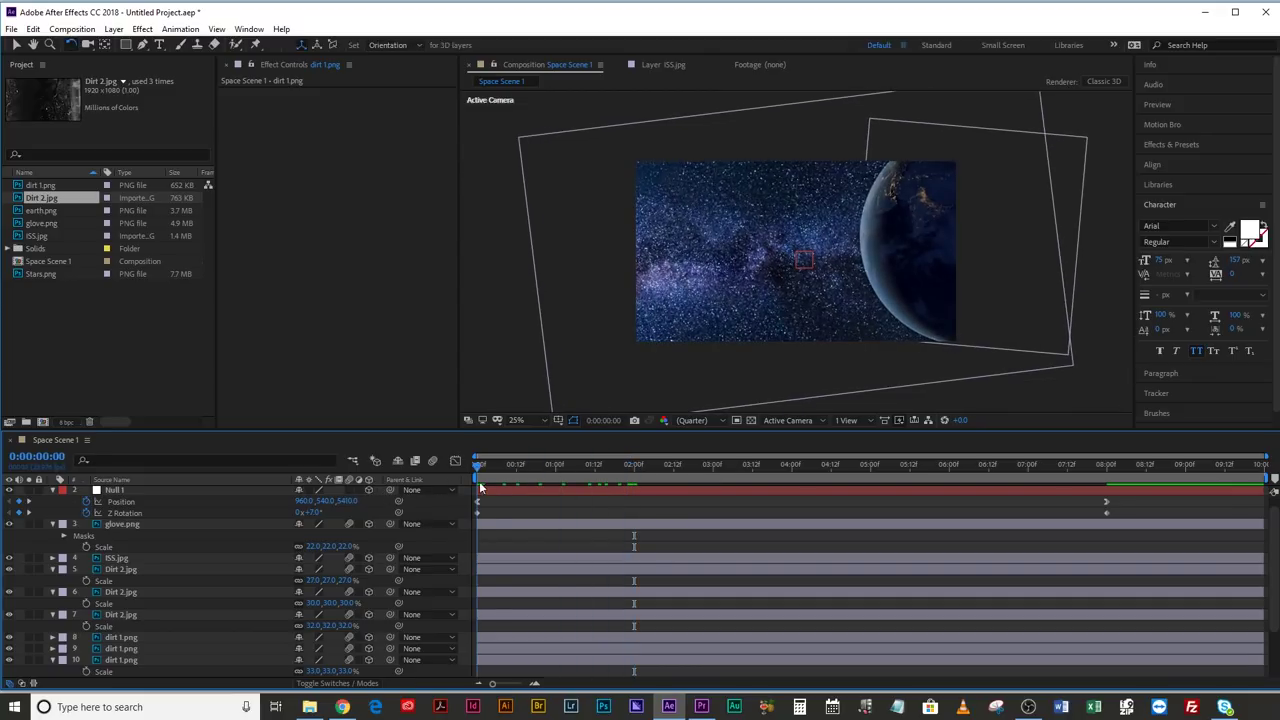
pyautogui.press('space')
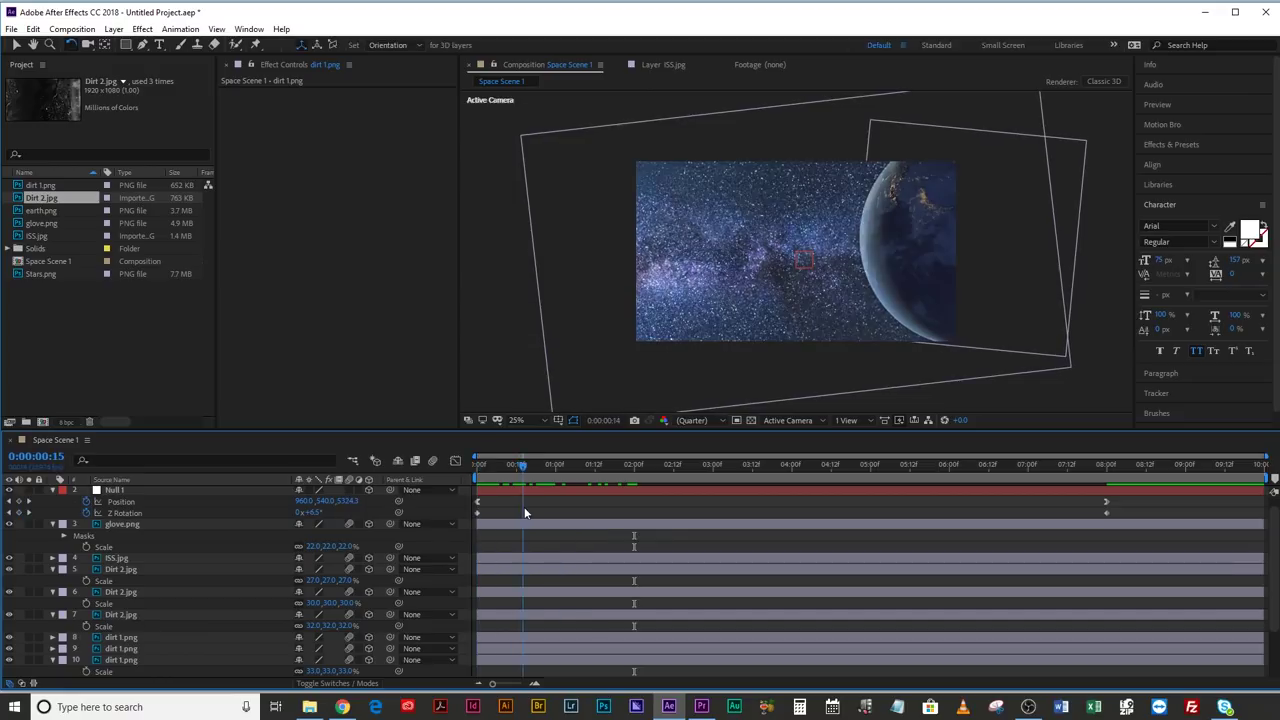
pyautogui.moveTo(561, 512); pyautogui.dragTo(1104, 537)
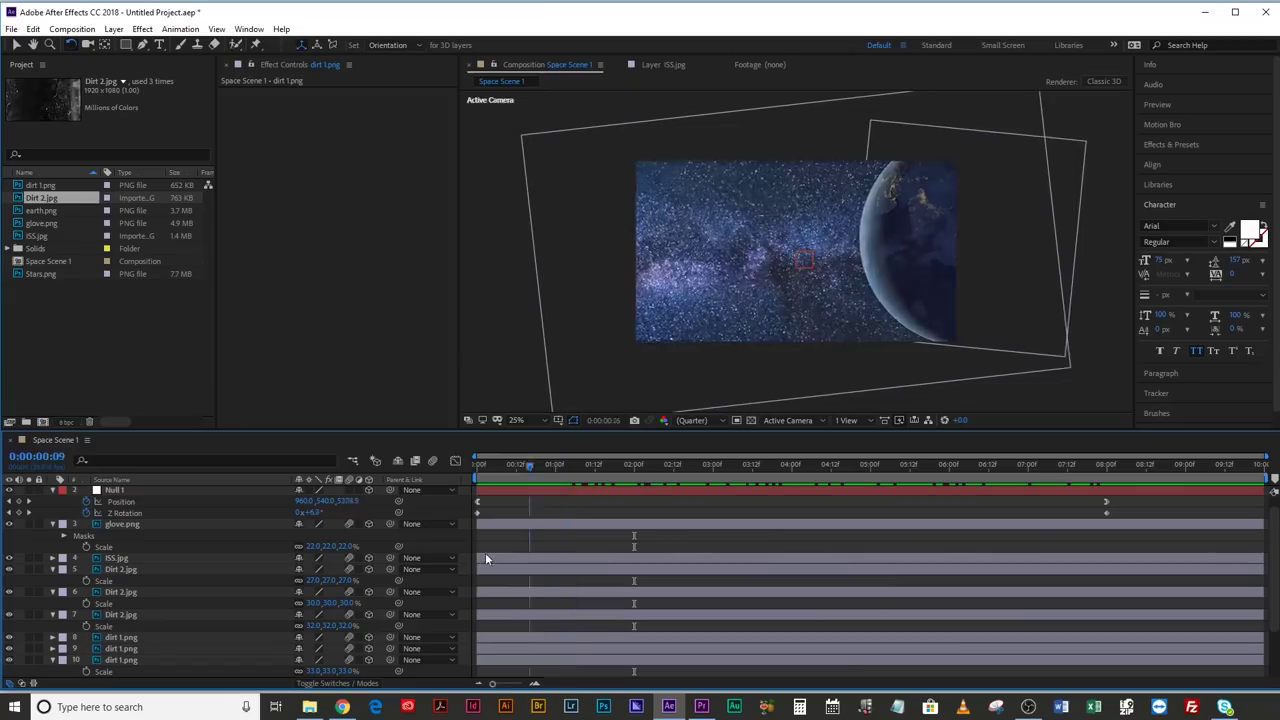
pyautogui.moveTo(485, 552); pyautogui.dragTo(1095, 536)
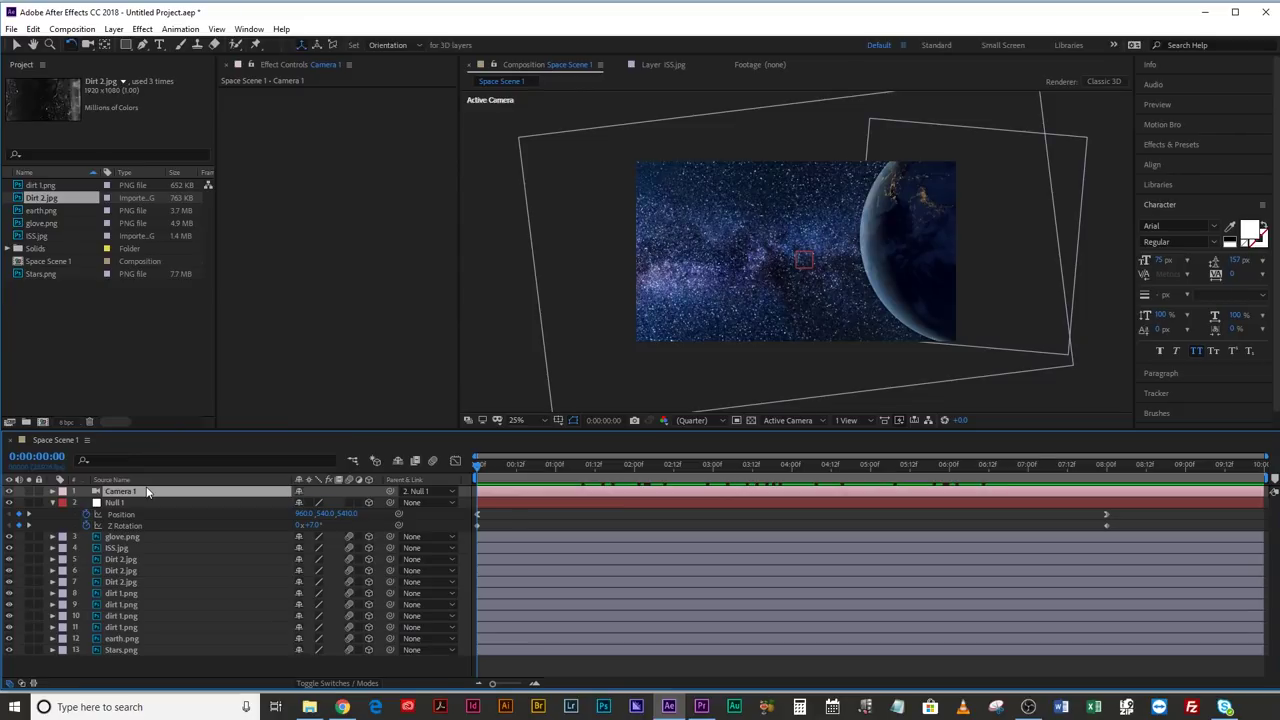
# Turn on depth of field, keyframe Focus Distance, and set Aperture to 800 pixels
pyautogui.press('a')
pyautogui.press('a')
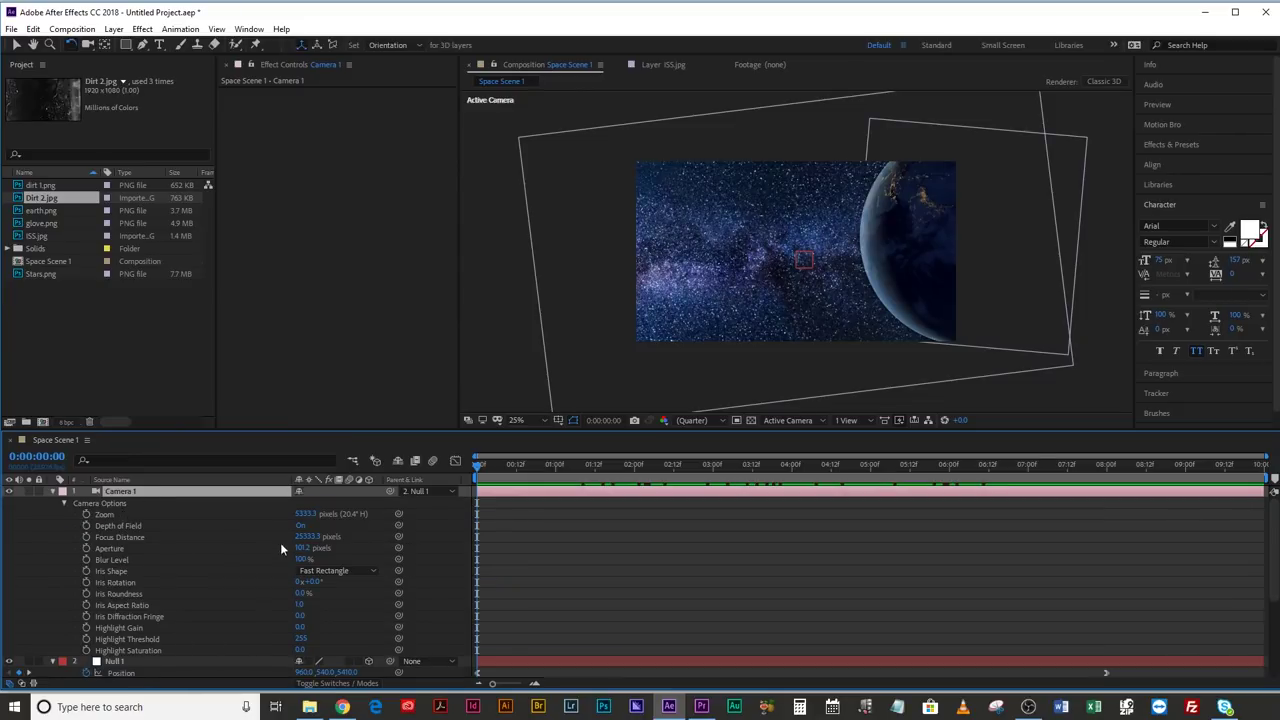
pyautogui.click(301, 526)
pyautogui.click(85, 538)
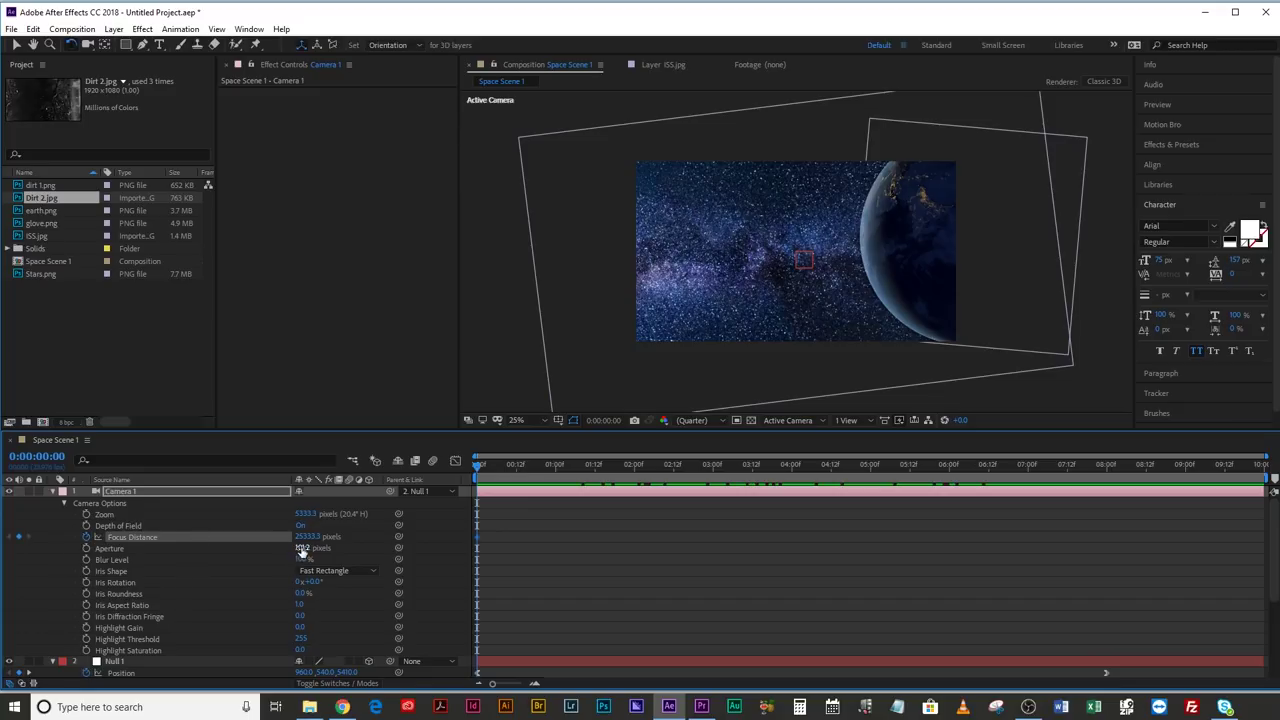
pyautogui.click(301, 549)
pyautogui.write('800')
pyautogui.press('Return')
# Set the camera iris to a Nonagon shape with 100% roundness
pyautogui.click(335, 571)
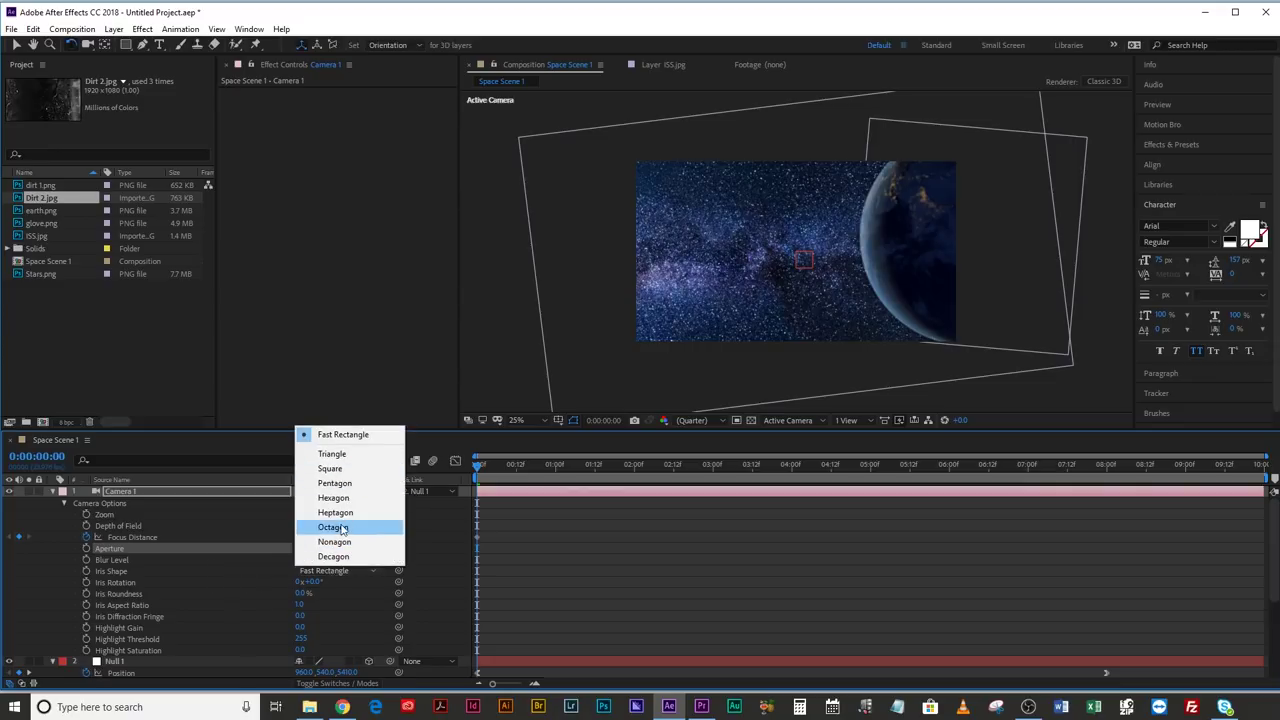
pyautogui.click(338, 543)
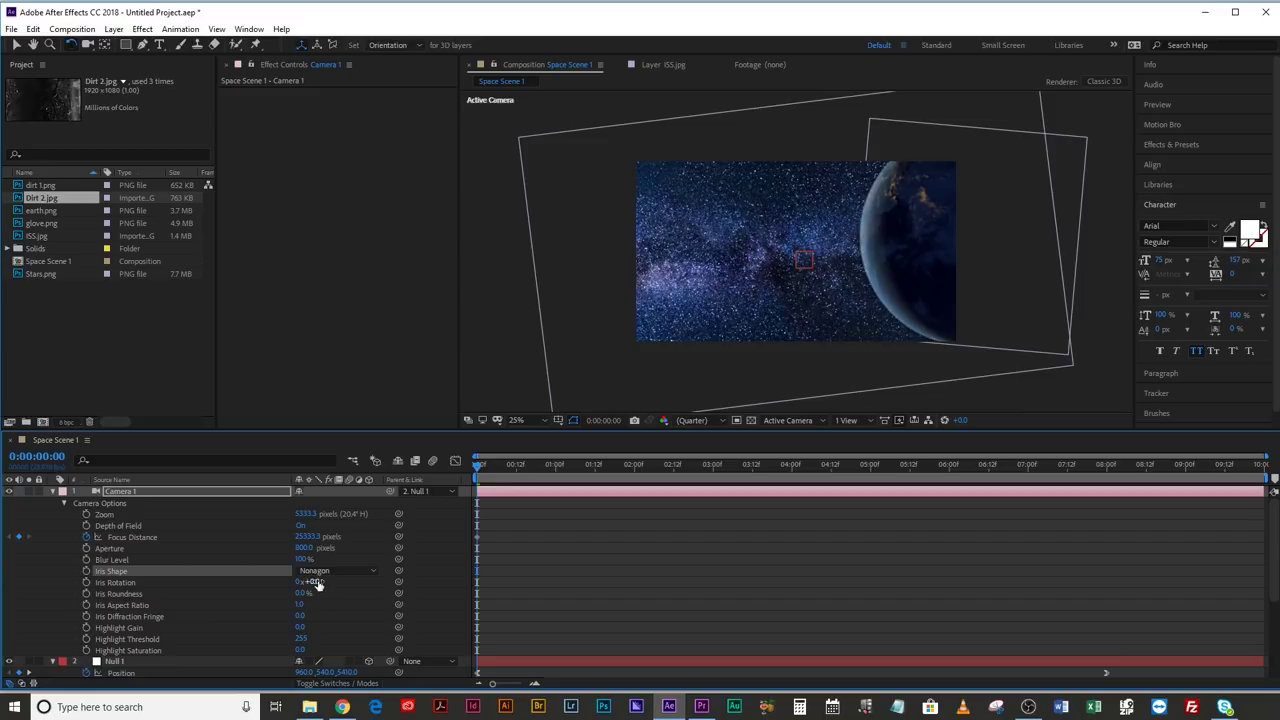
pyautogui.moveTo(304, 593); pyautogui.dragTo(310, 593)
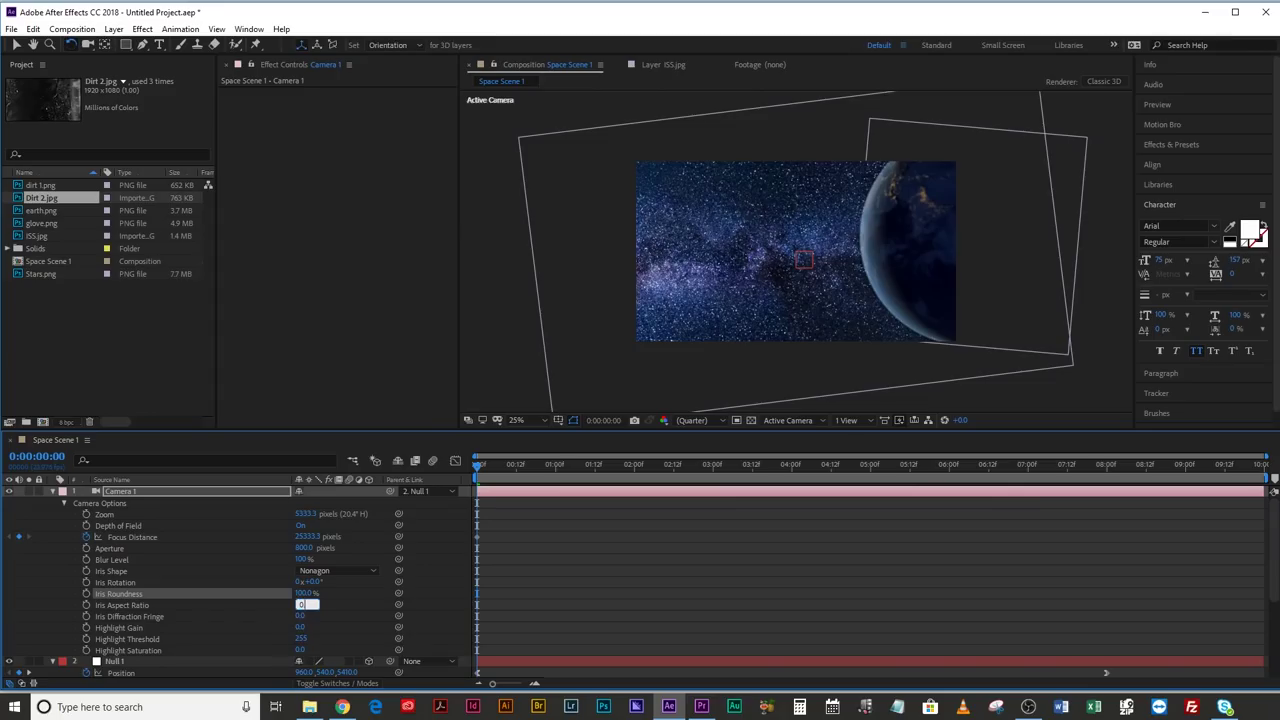
pyautogui.click(633, 545)
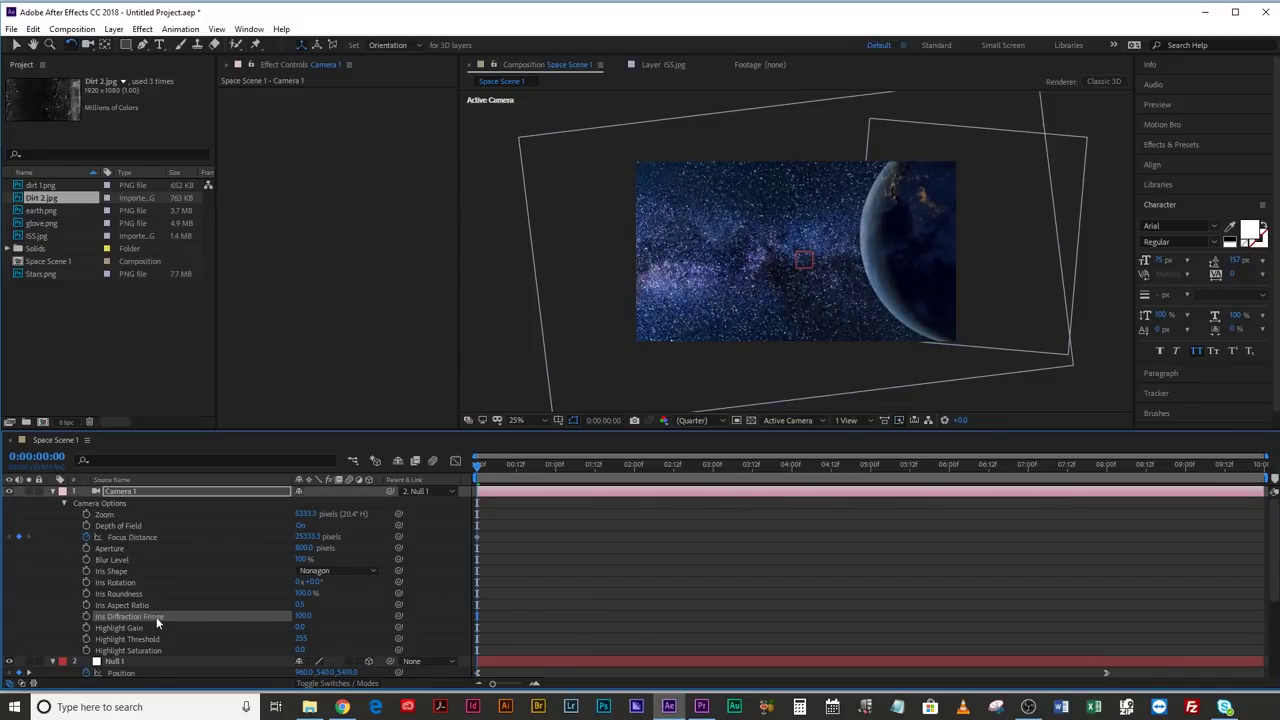
pyautogui.click(64, 503)
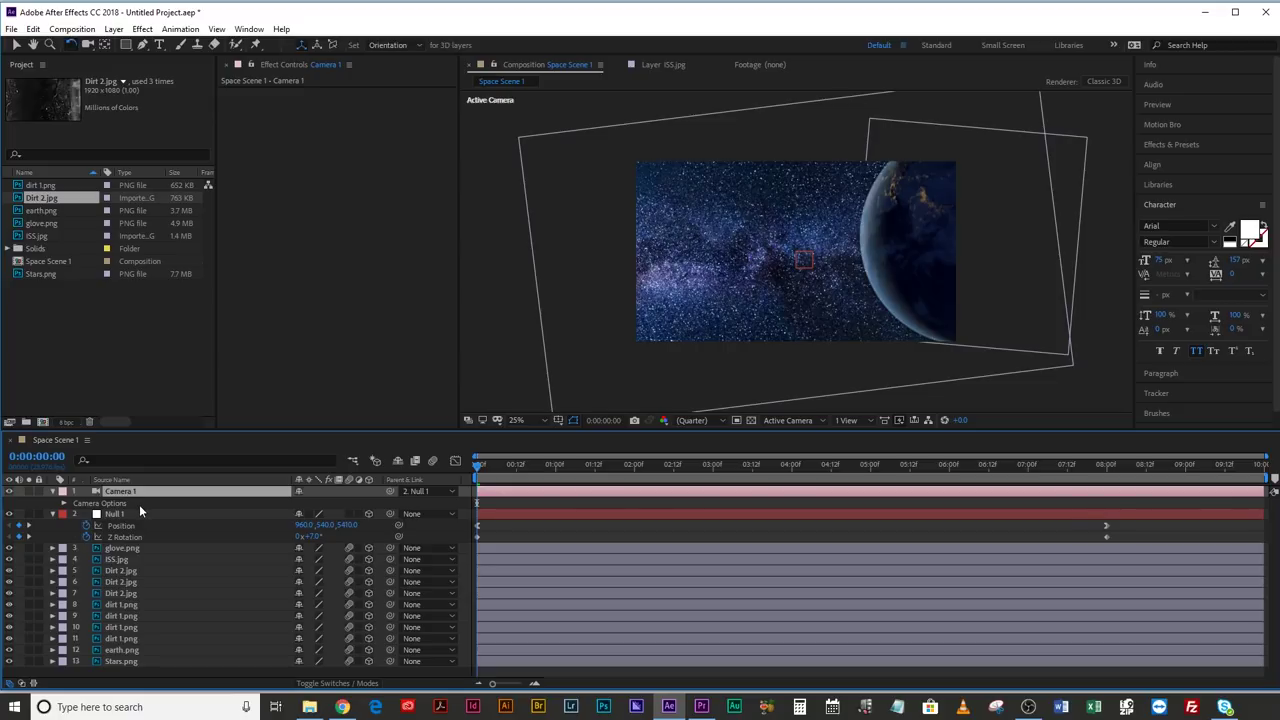
# Apply Easy Ease In to the 0-second Focus Distance keyframe
pyautogui.press('u')
pyautogui.press('u')
pyautogui.moveTo(477, 509)
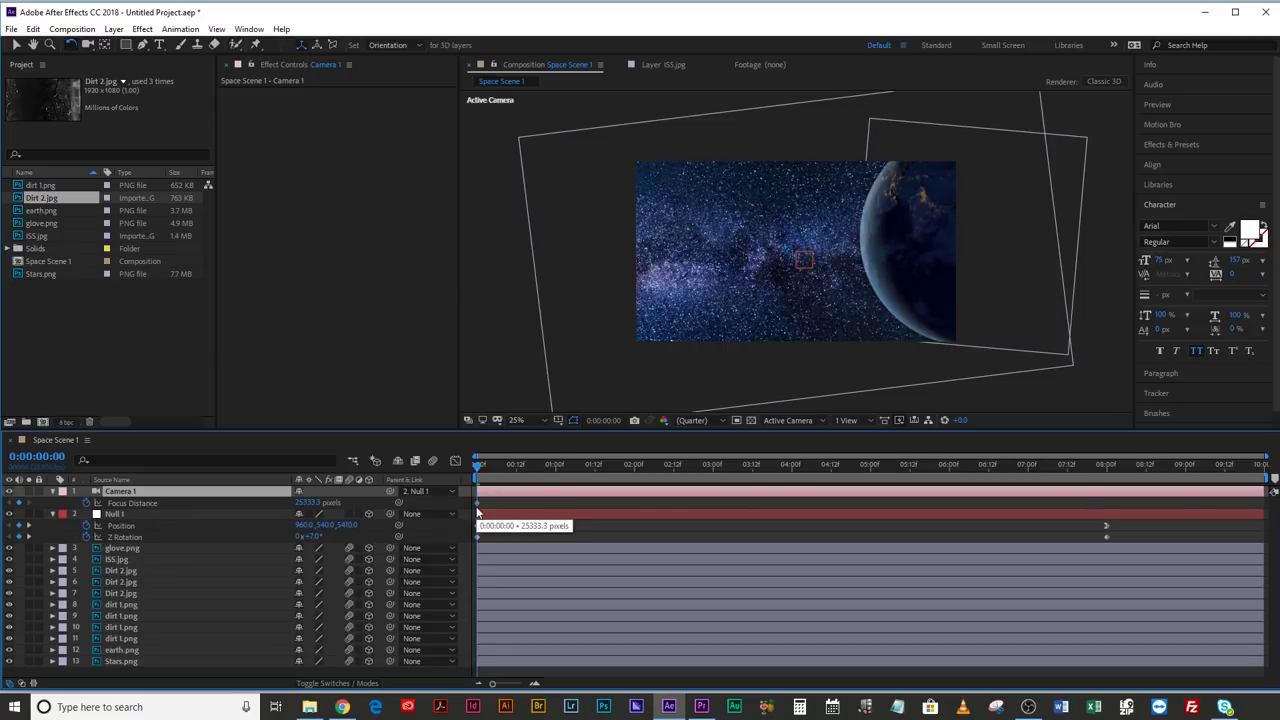
pyautogui.click(501, 526)
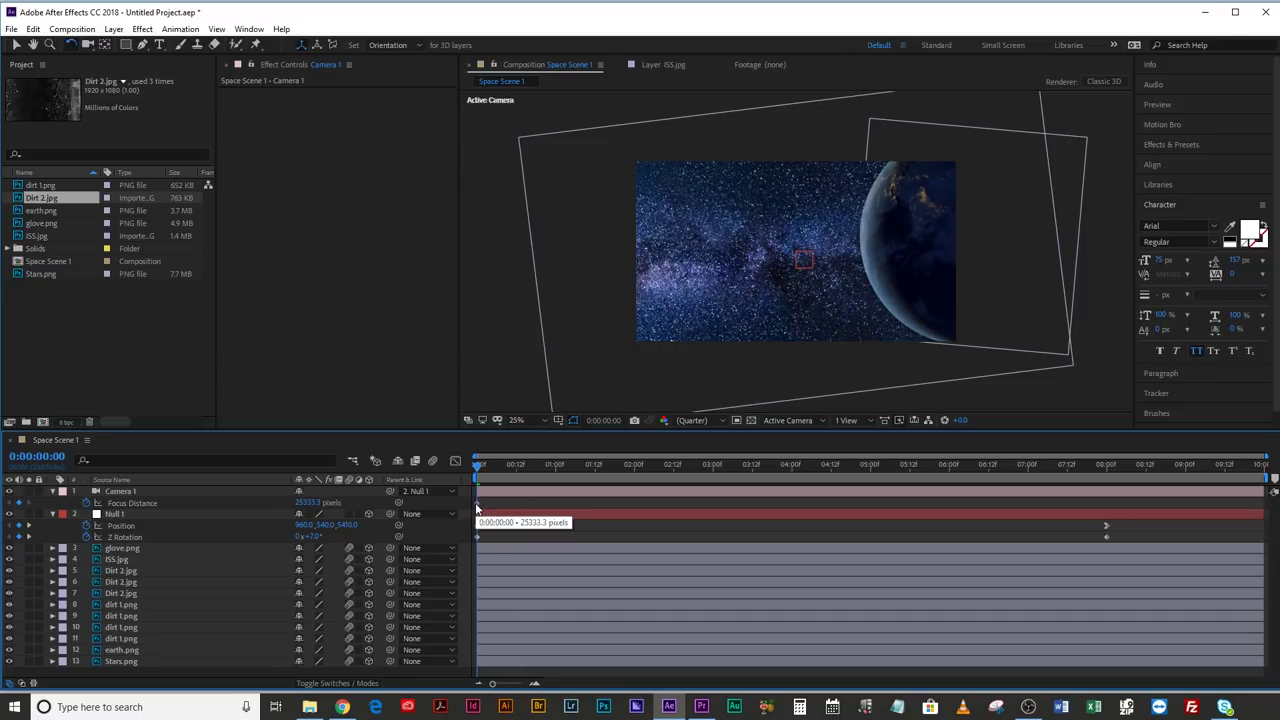
pyautogui.rightClick(477, 509)
pyautogui.moveTo(560, 668)
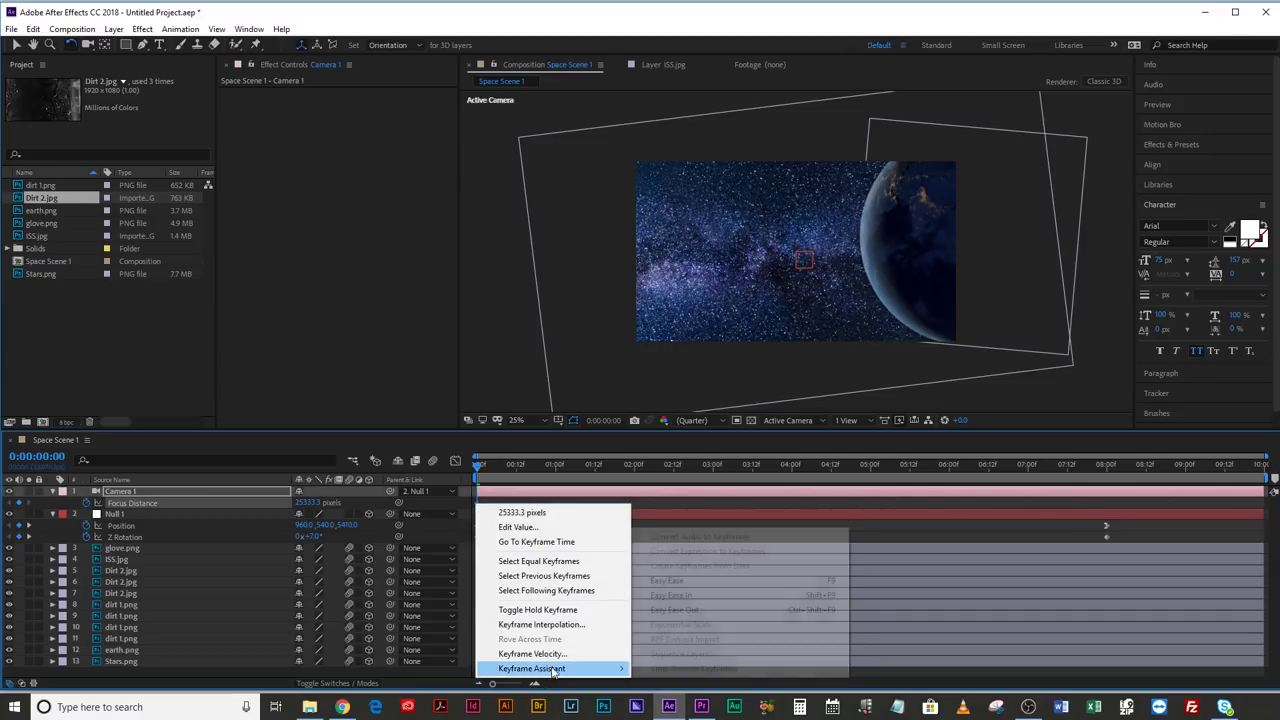
pyautogui.click(697, 597)
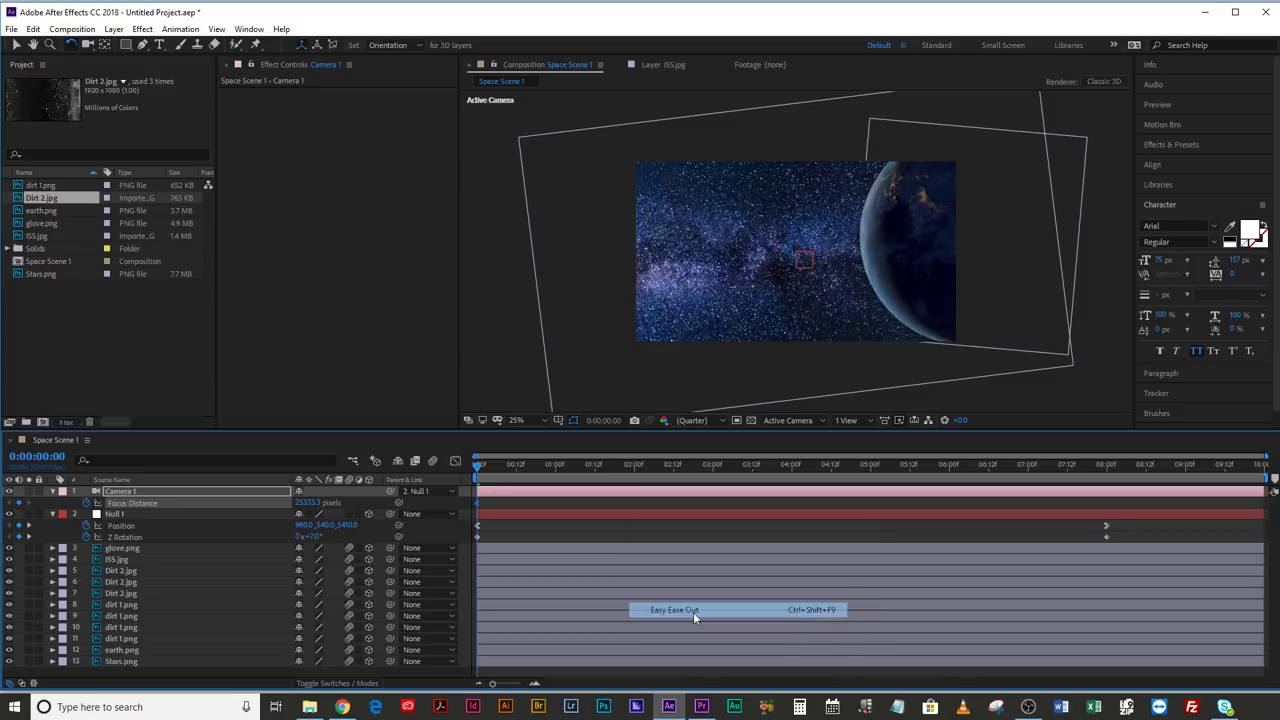
# Select Camera 1 together with the earth.png layer
pyautogui.click(585, 505)
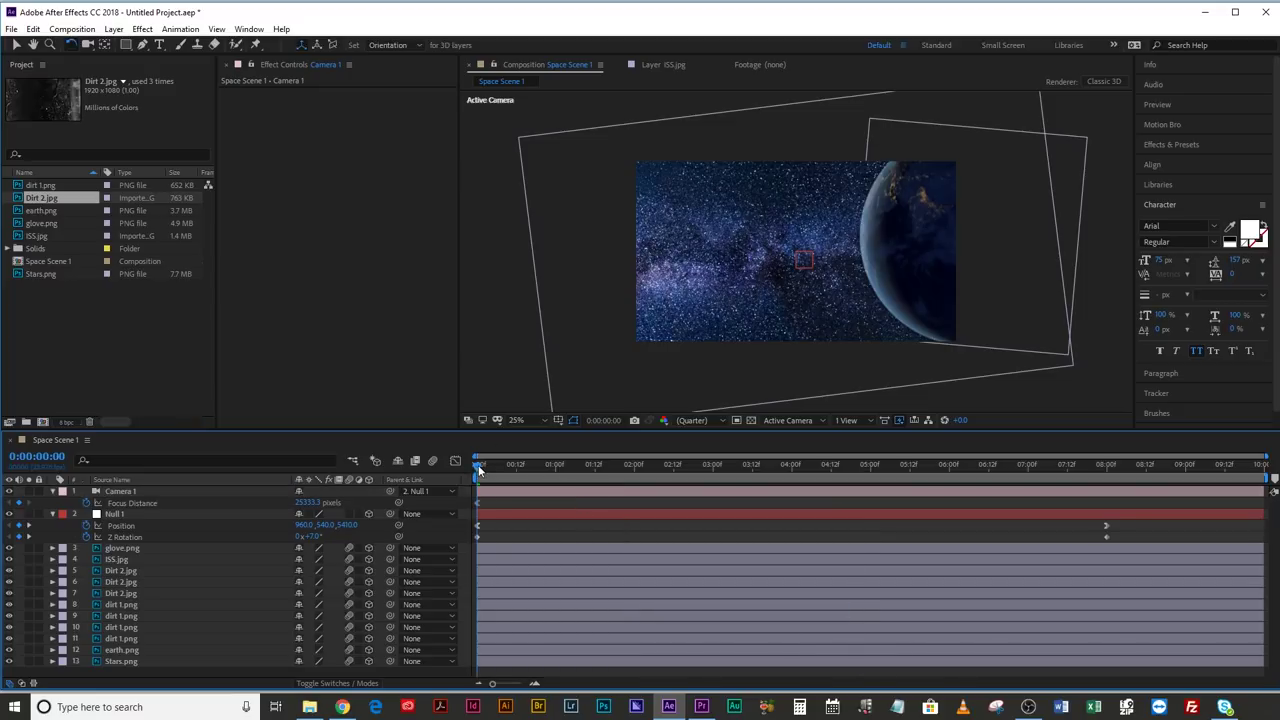
pyautogui.click(186, 492)
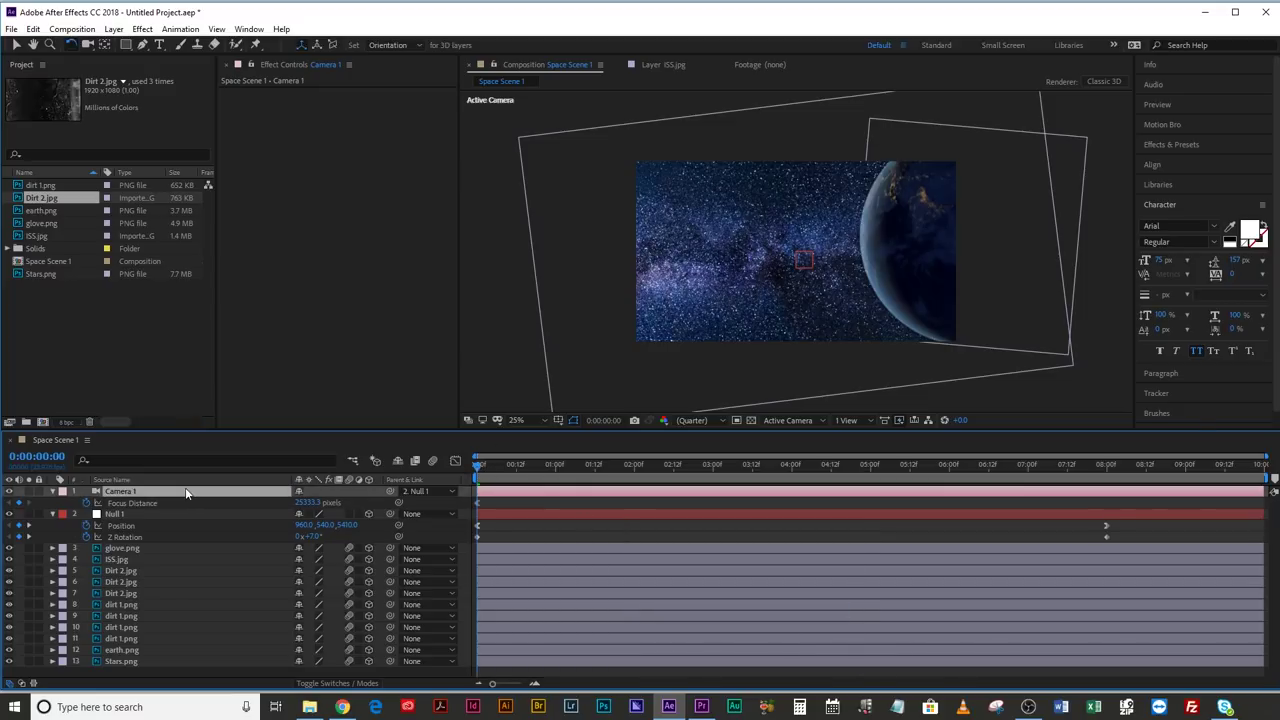
pyautogui.keyDown('ctrl'); pyautogui.click(137, 650); pyautogui.keyUp('ctrl')
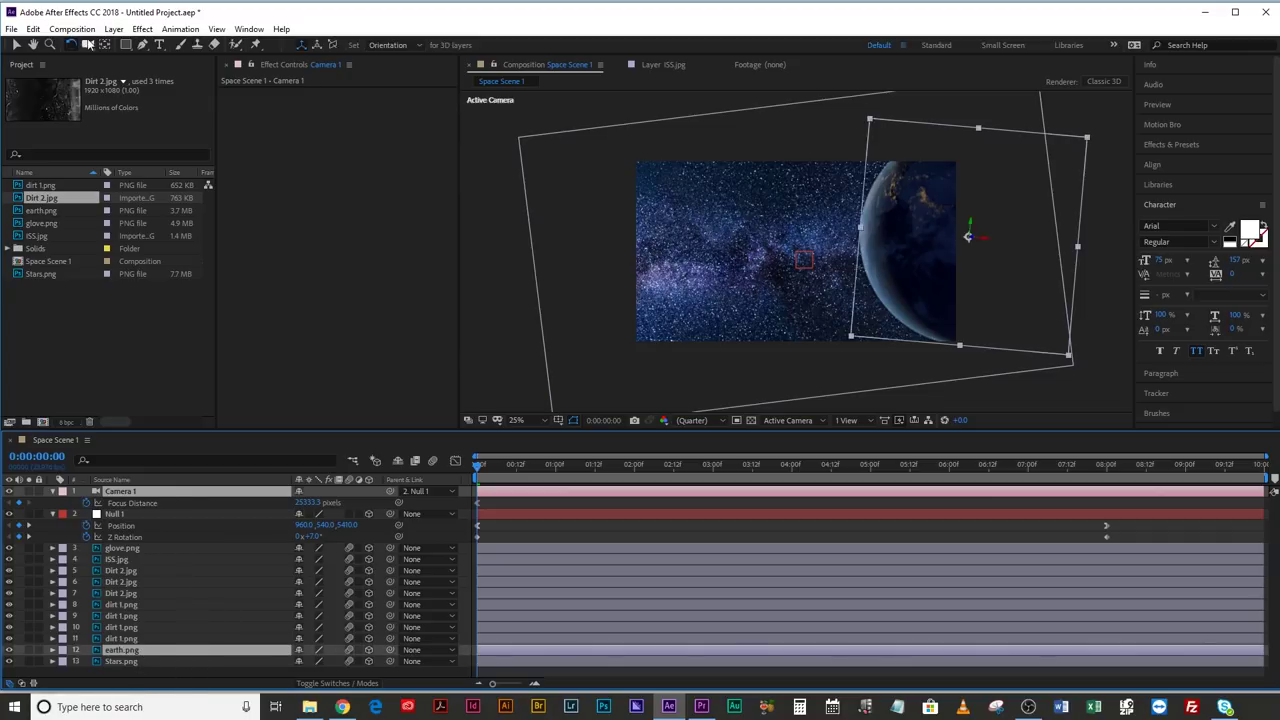
# Set the camera's focus distance to the earth.png layer
pyautogui.click(114, 28)
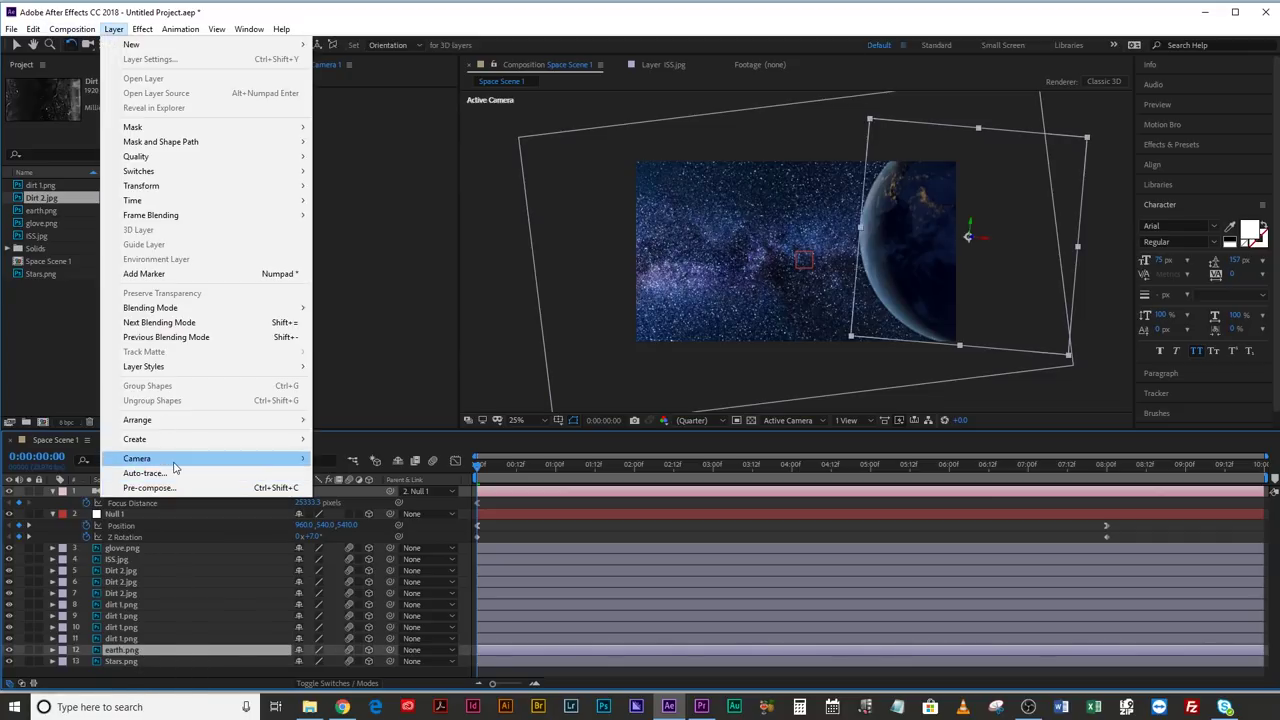
pyautogui.moveTo(173, 468)
pyautogui.click(360, 524)
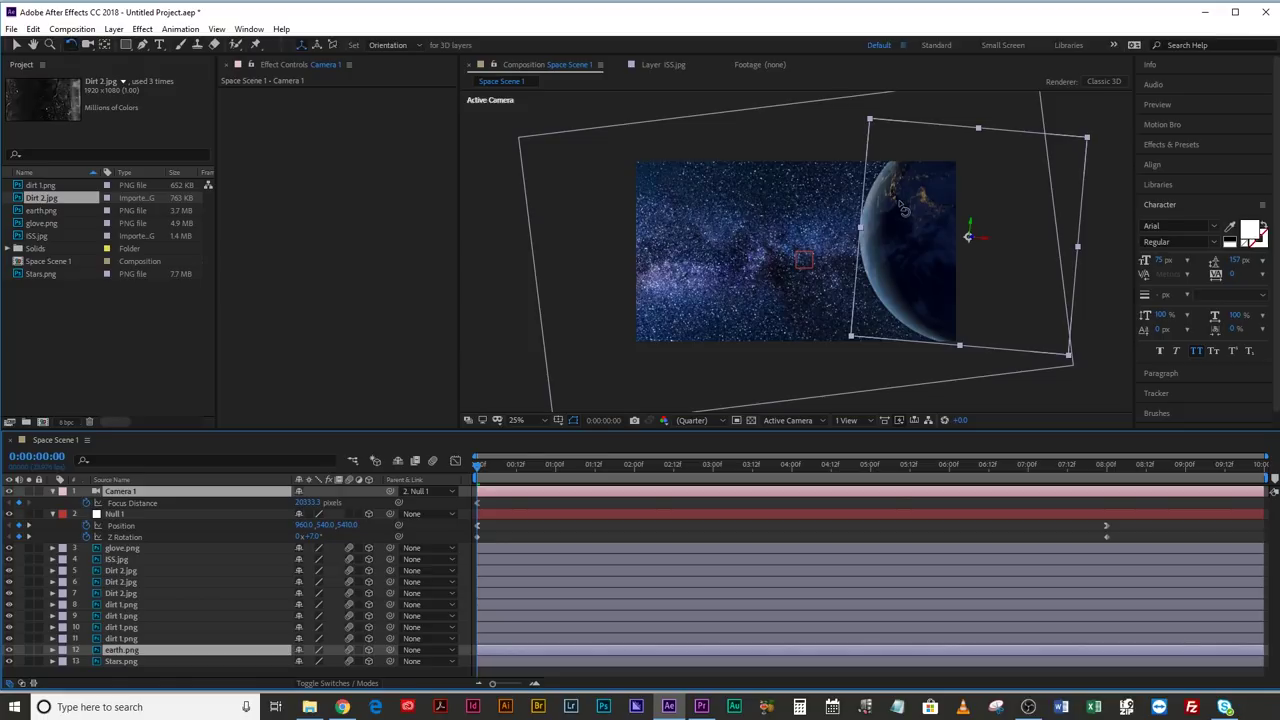
# Keyframe Focus Distance at 0:00:03:18 (20833.3 pixels), then move to 0:00:05:00
pyautogui.moveTo(477, 465); pyautogui.dragTo(773, 490)
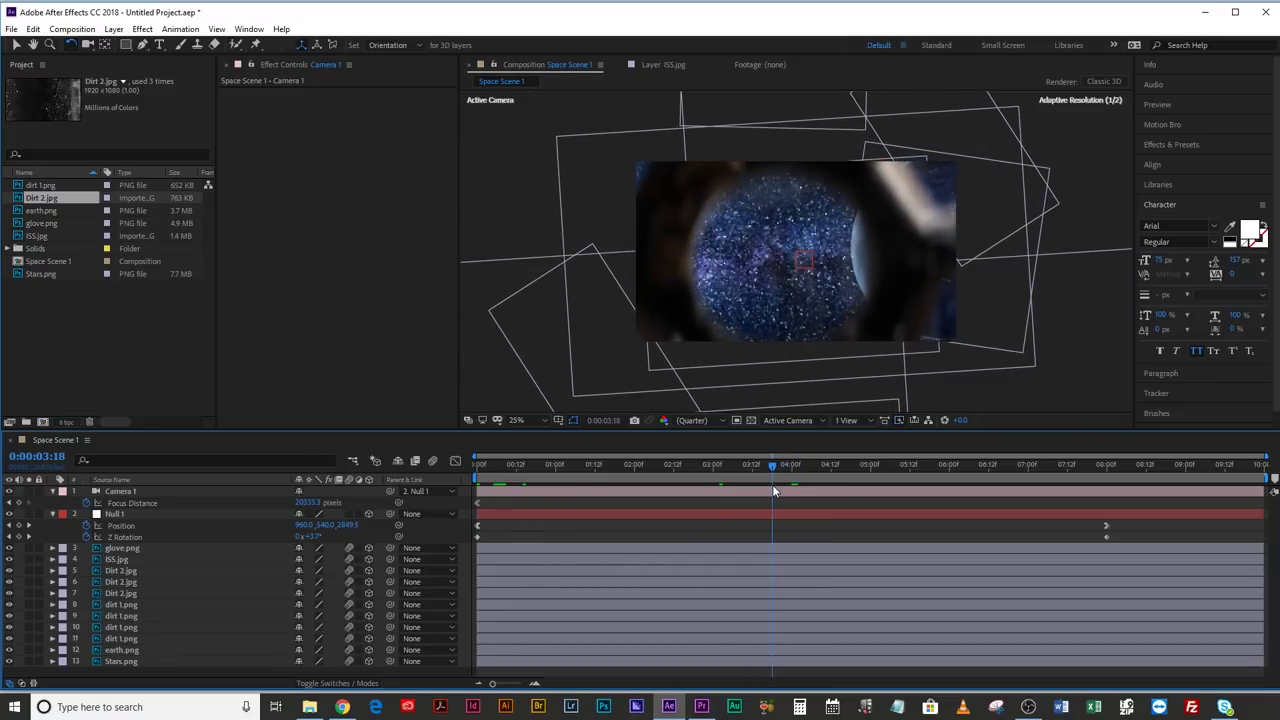
pyautogui.click(18, 505)
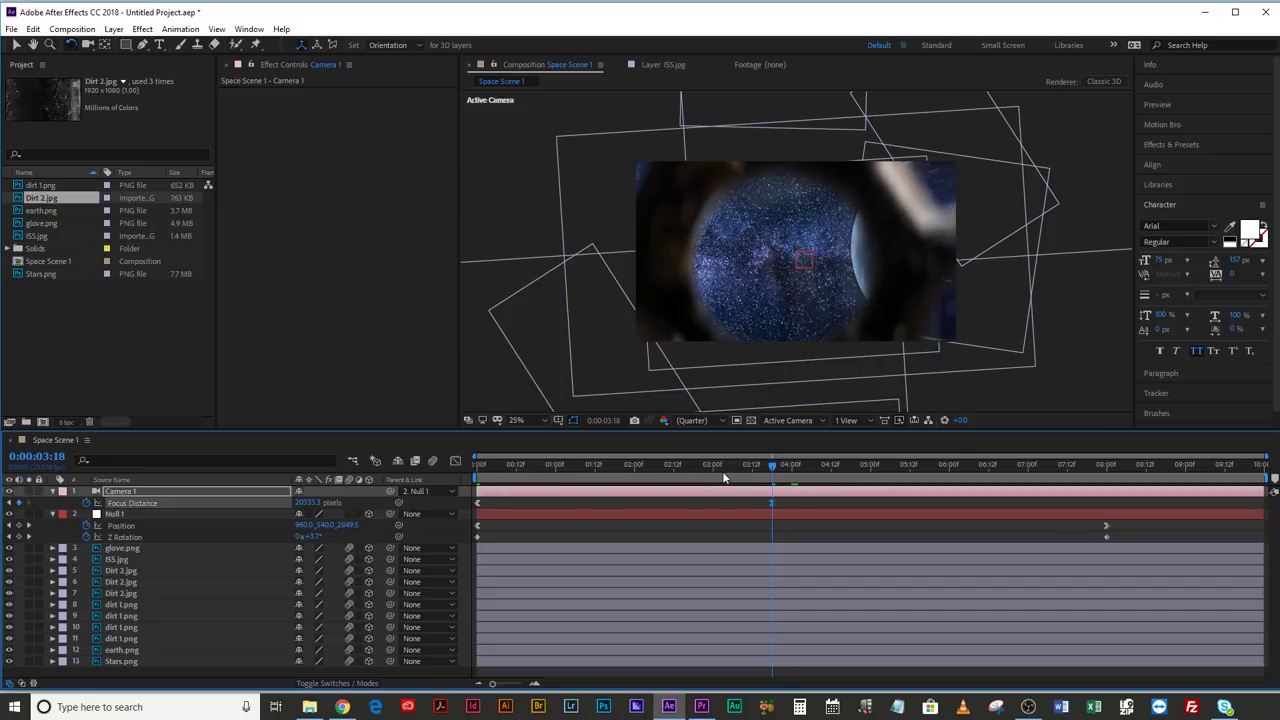
pyautogui.click(870, 467)
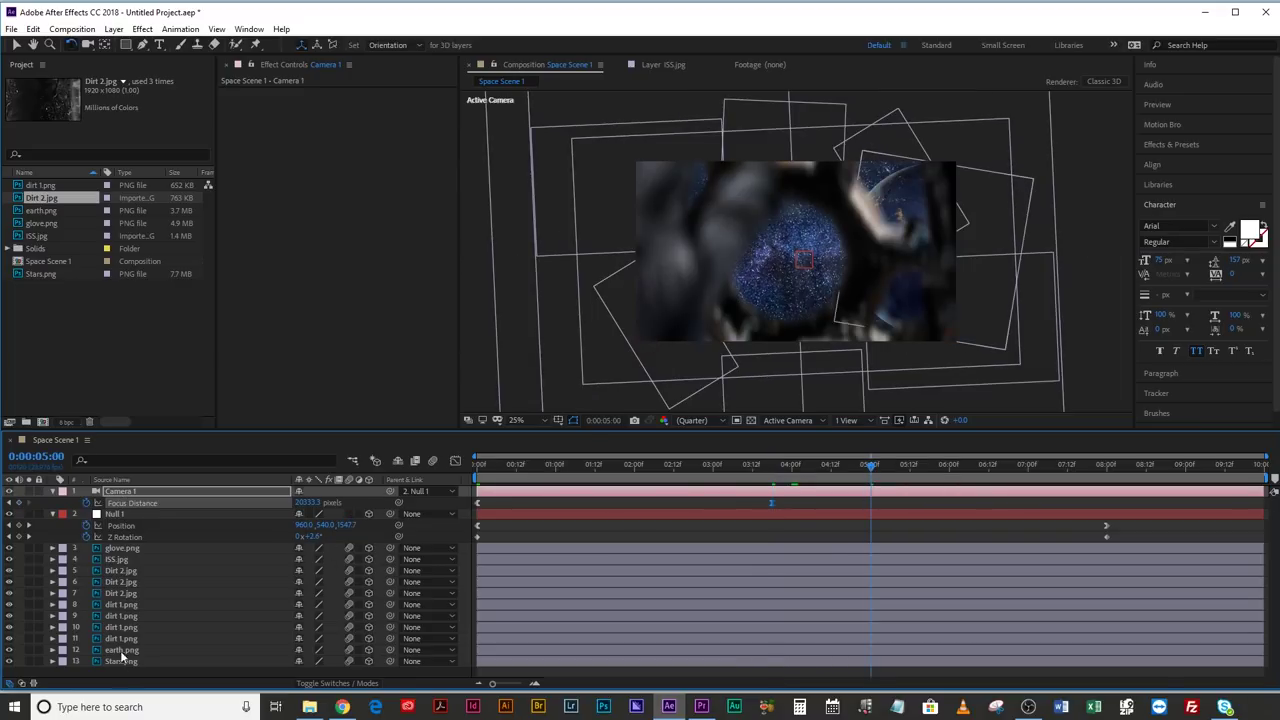
# Set the camera's focus distance to the ISS.jpg layer
pyautogui.click(118, 560)
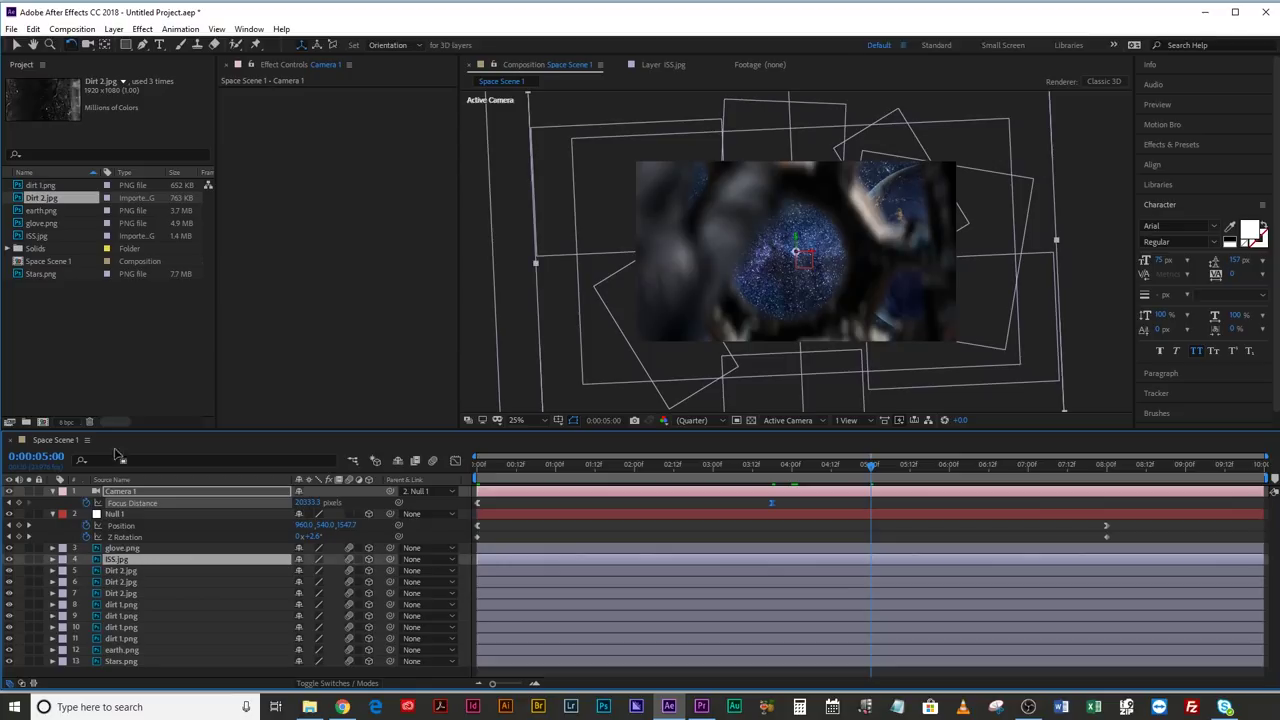
pyautogui.click(113, 28)
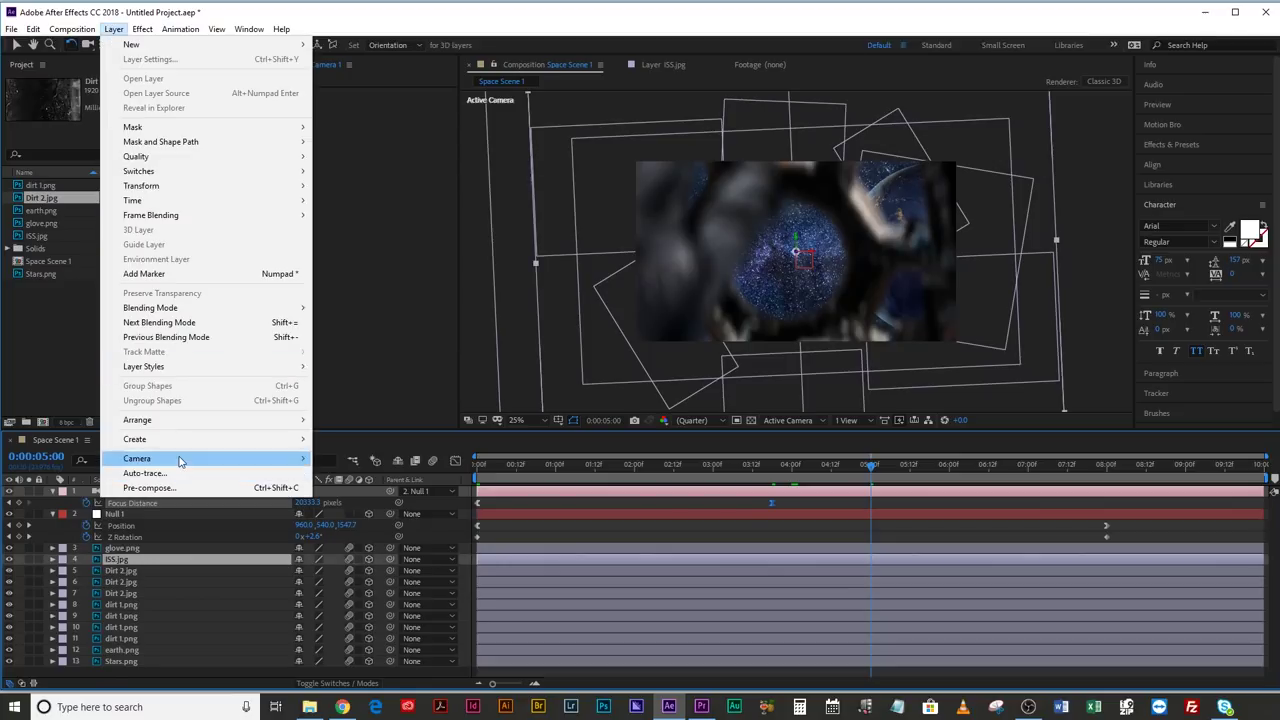
pyautogui.moveTo(246, 457)
pyautogui.click(353, 520)
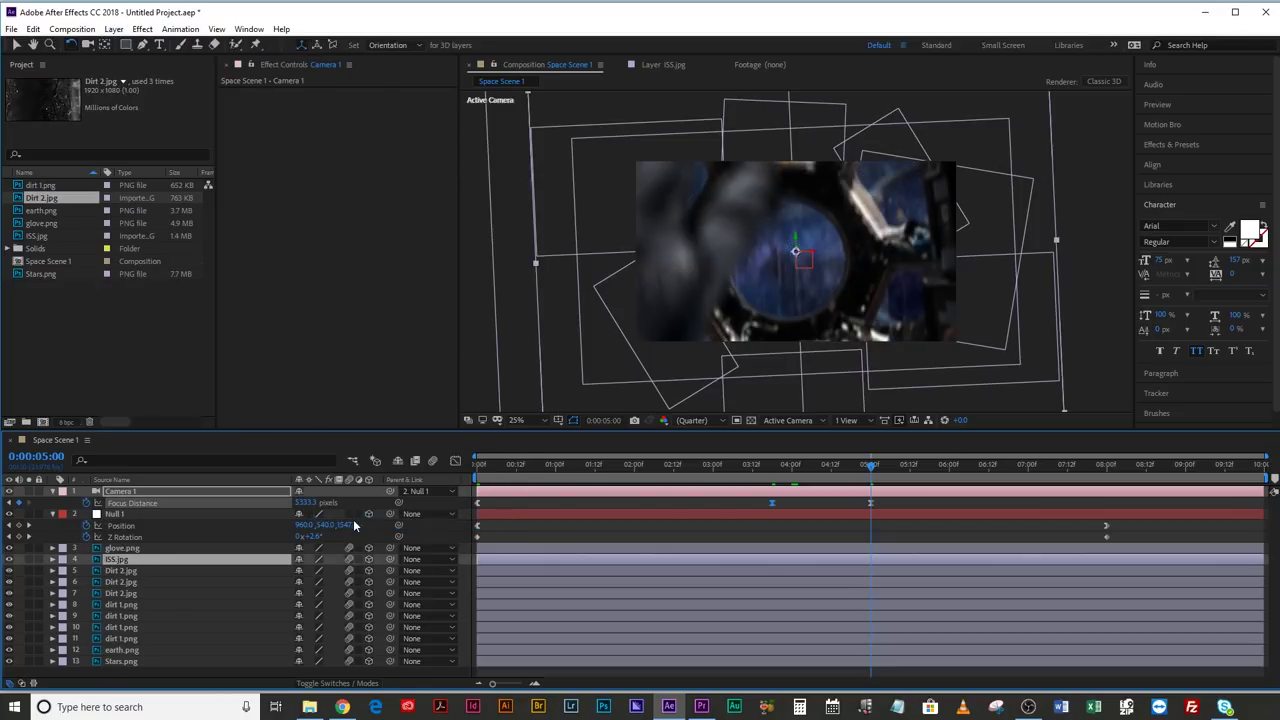
# Lower Focus Distance to about 3260 pixels and preview the focus pull from 3:02
pyautogui.moveTo(785, 465); pyautogui.dragTo(846, 513)
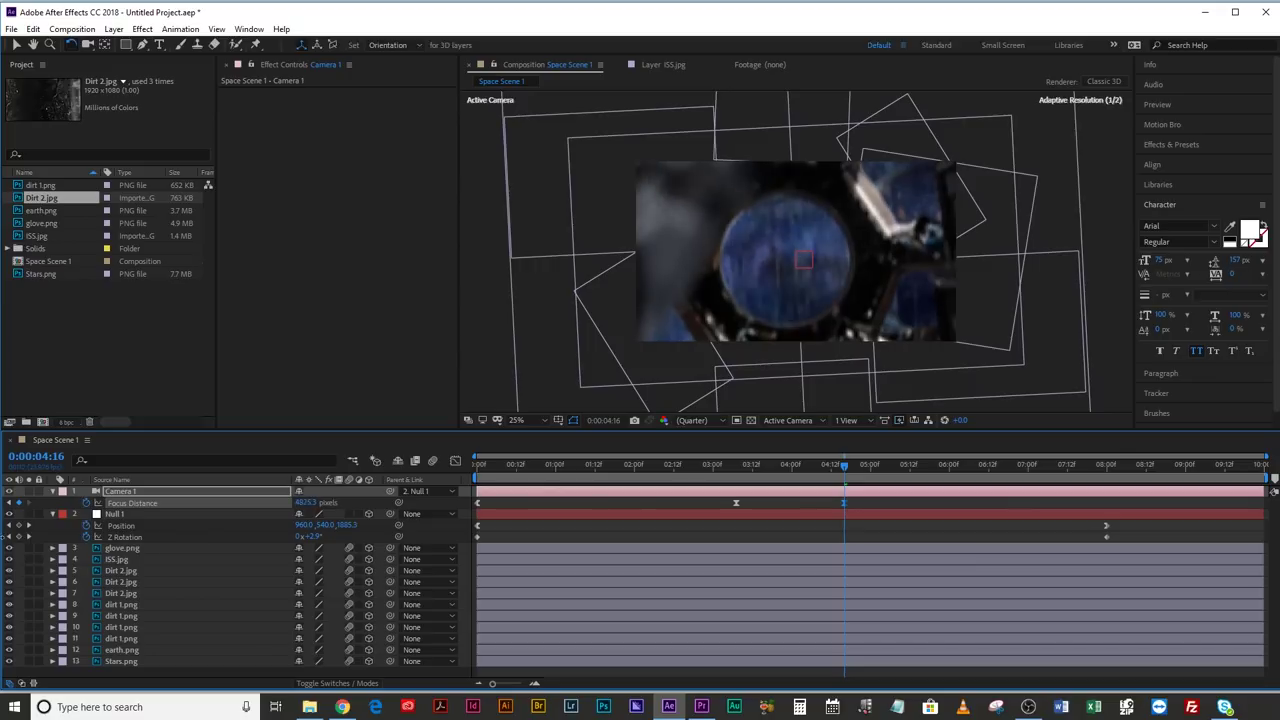
pyautogui.moveTo(304, 503); pyautogui.dragTo(312, 503)
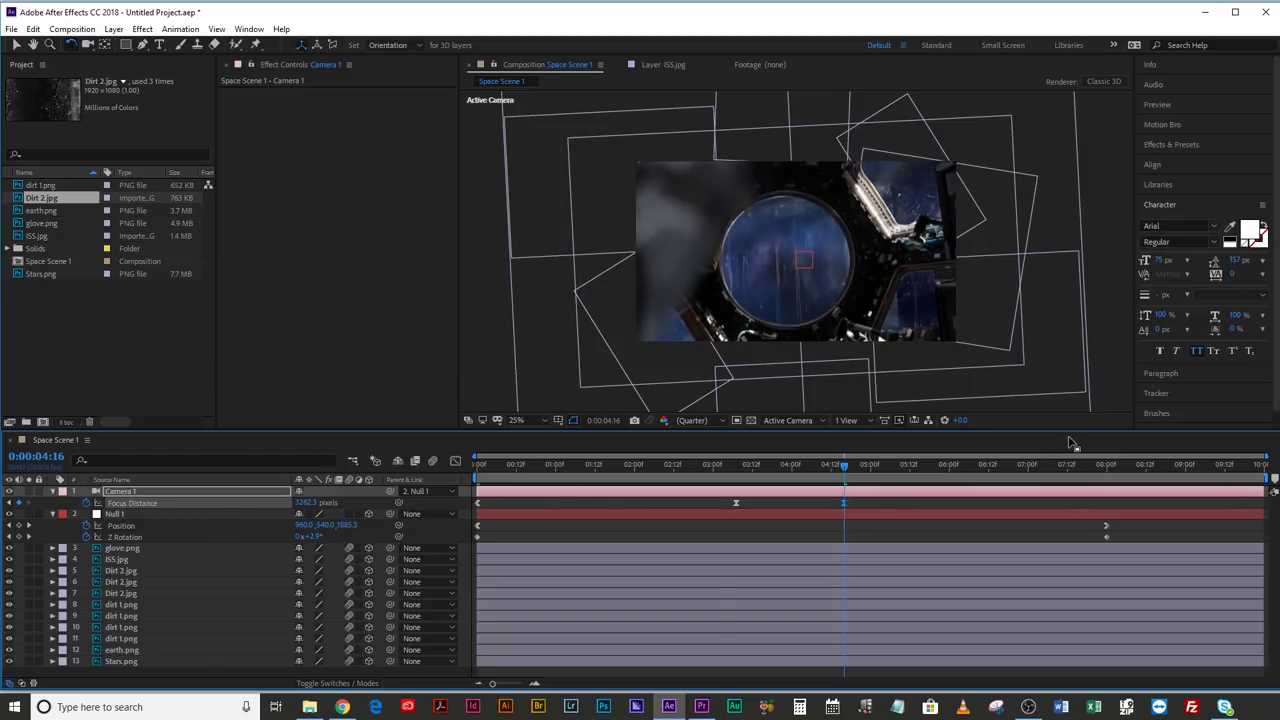
pyautogui.click(719, 464)
pyautogui.press('space')
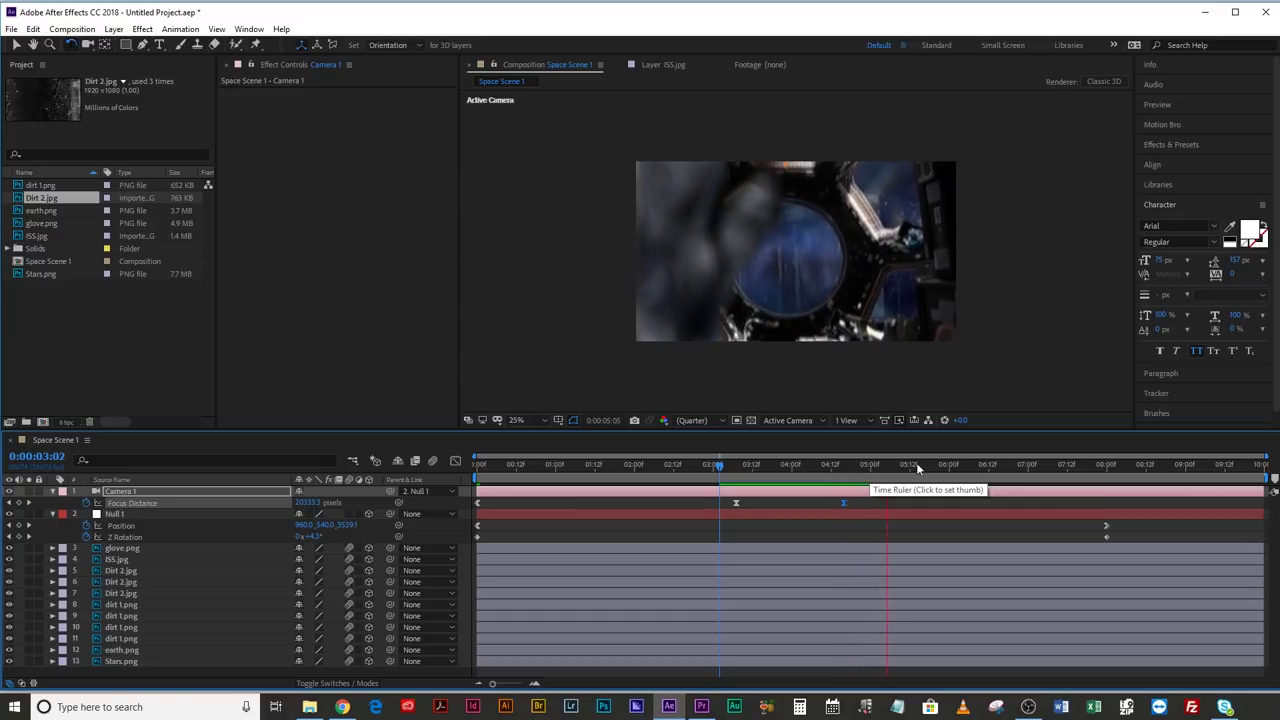
# At 0:00:05:19, set the camera's focus distance to ISS.jpg, about 5333 pixels
pyautogui.press('space')
pyautogui.moveTo(844, 466); pyautogui.dragTo(935, 490)
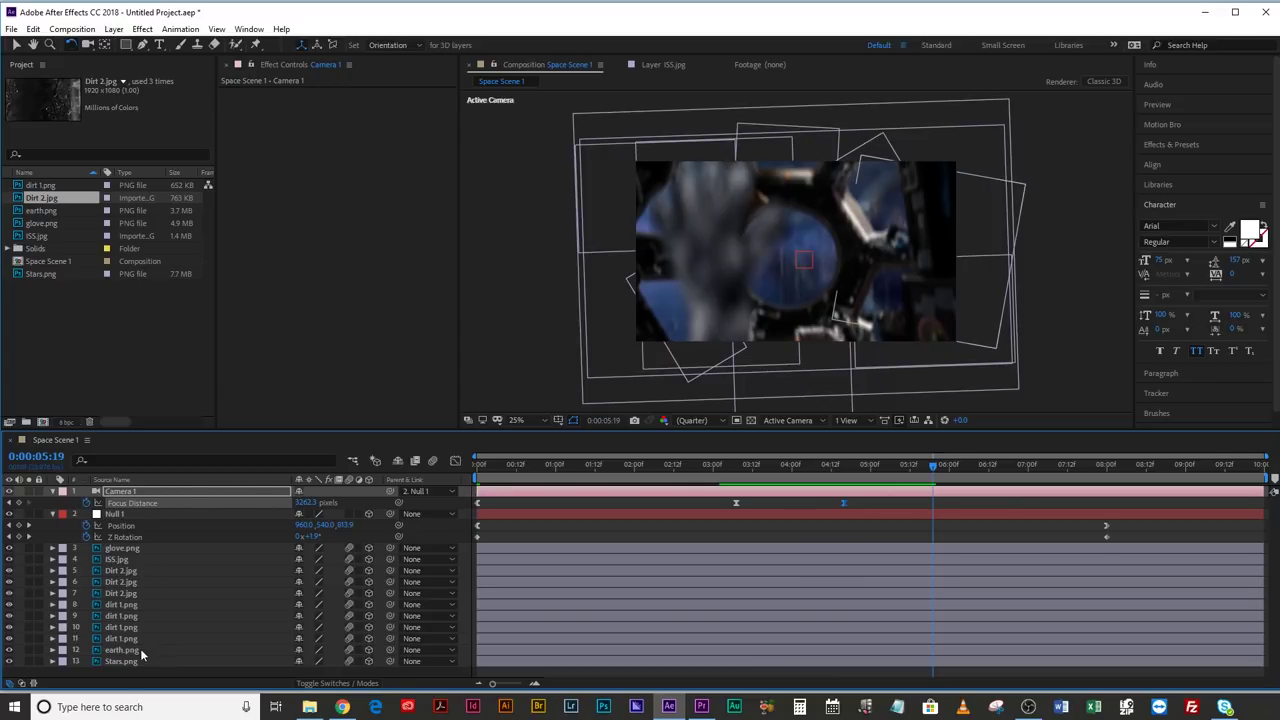
pyautogui.click(130, 558)
pyautogui.click(113, 29)
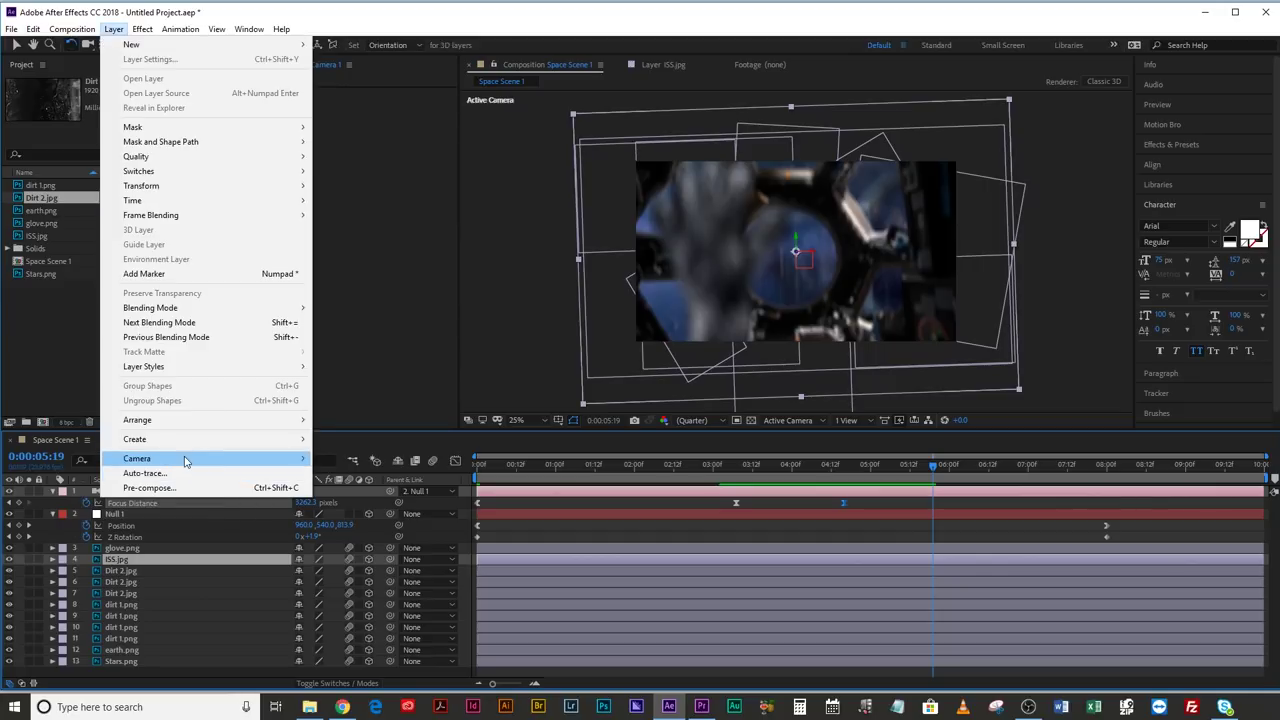
pyautogui.moveTo(186, 460)
pyautogui.click(371, 522)
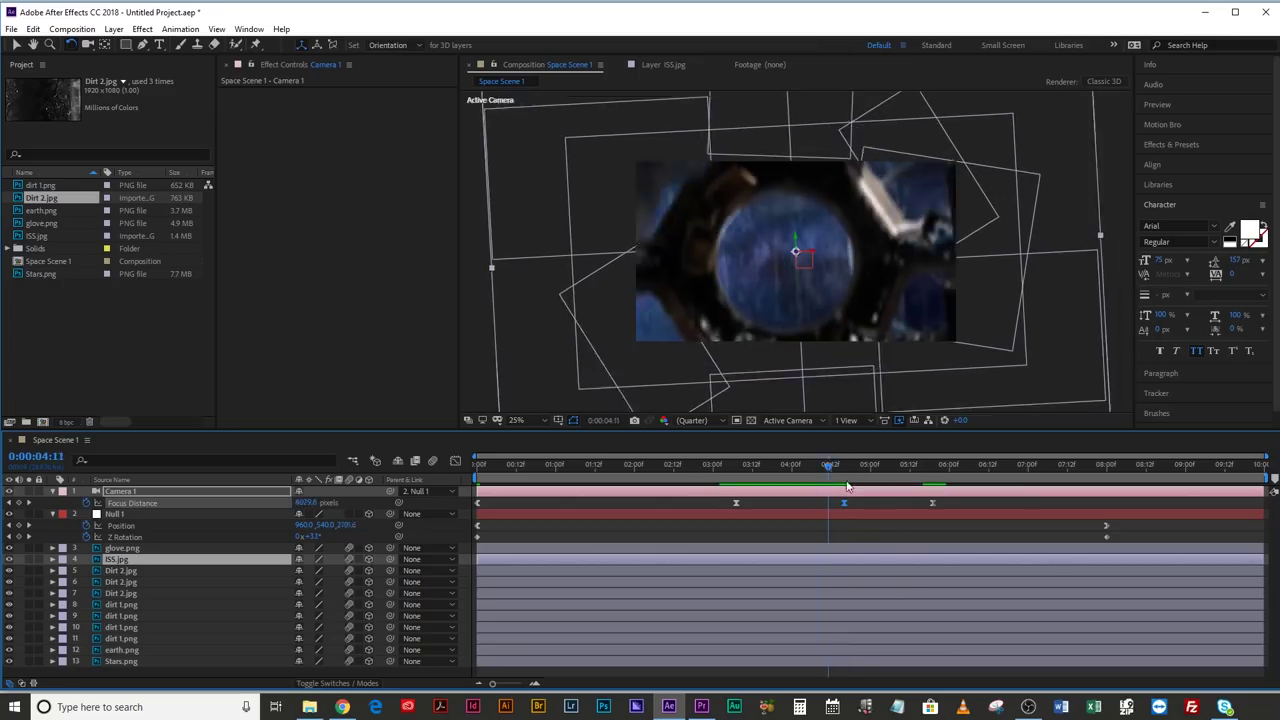
pyautogui.moveTo(829, 483); pyautogui.dragTo(1036, 498)
pyautogui.click(921, 460)
pyautogui.press('space')
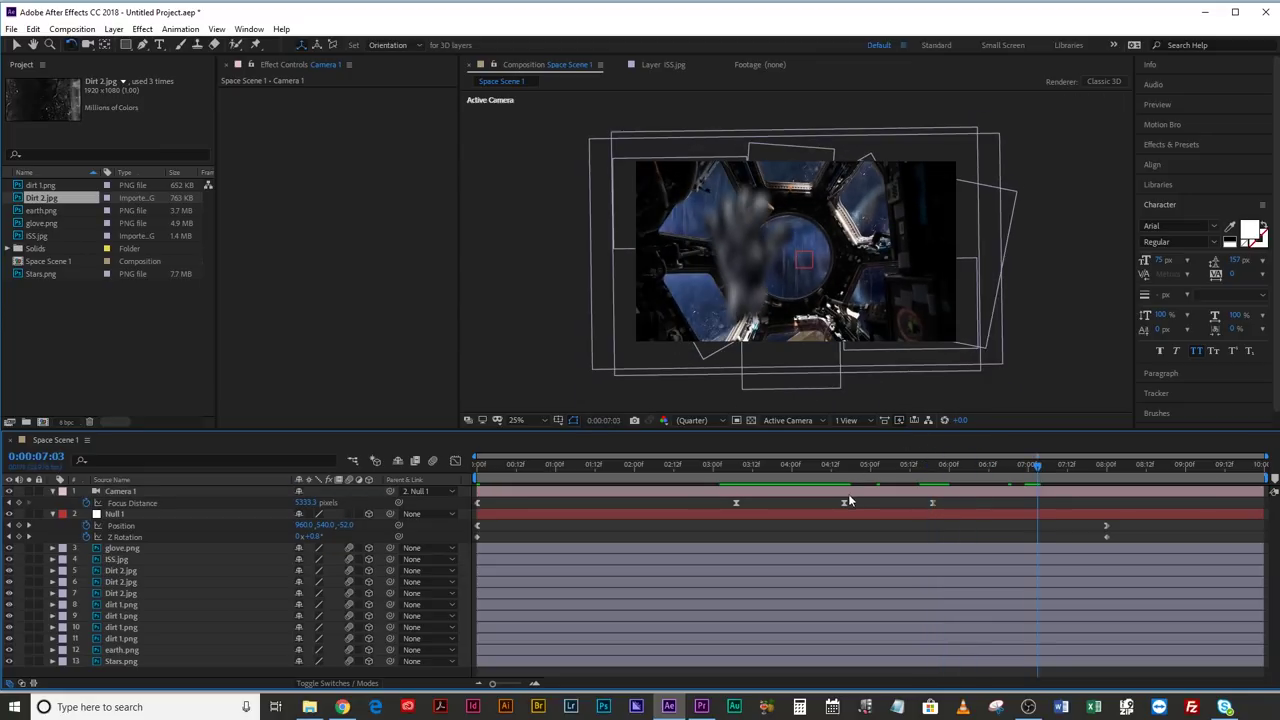
# At 7:03, focus Camera 1 on glove.png (2333.3 pixels) and preview from 5:14
pyautogui.click(174, 490)
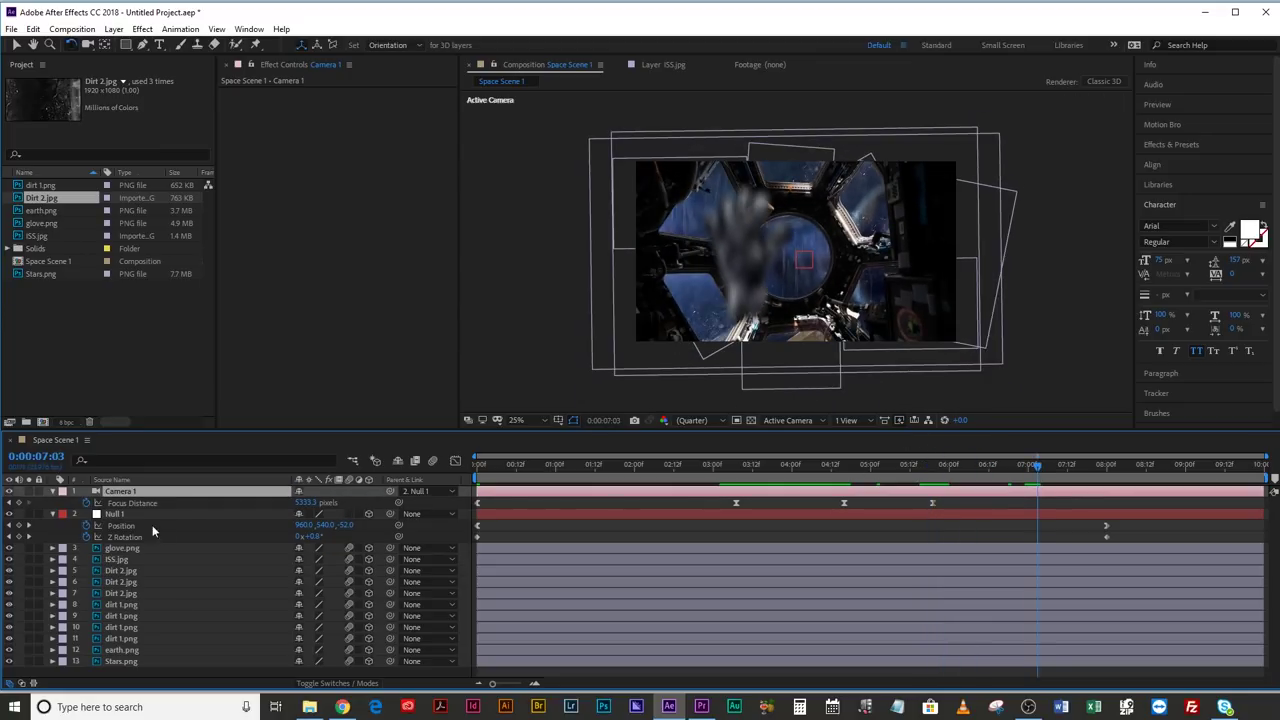
pyautogui.keyDown('ctrl'); pyautogui.click(138, 549); pyautogui.keyUp('ctrl')
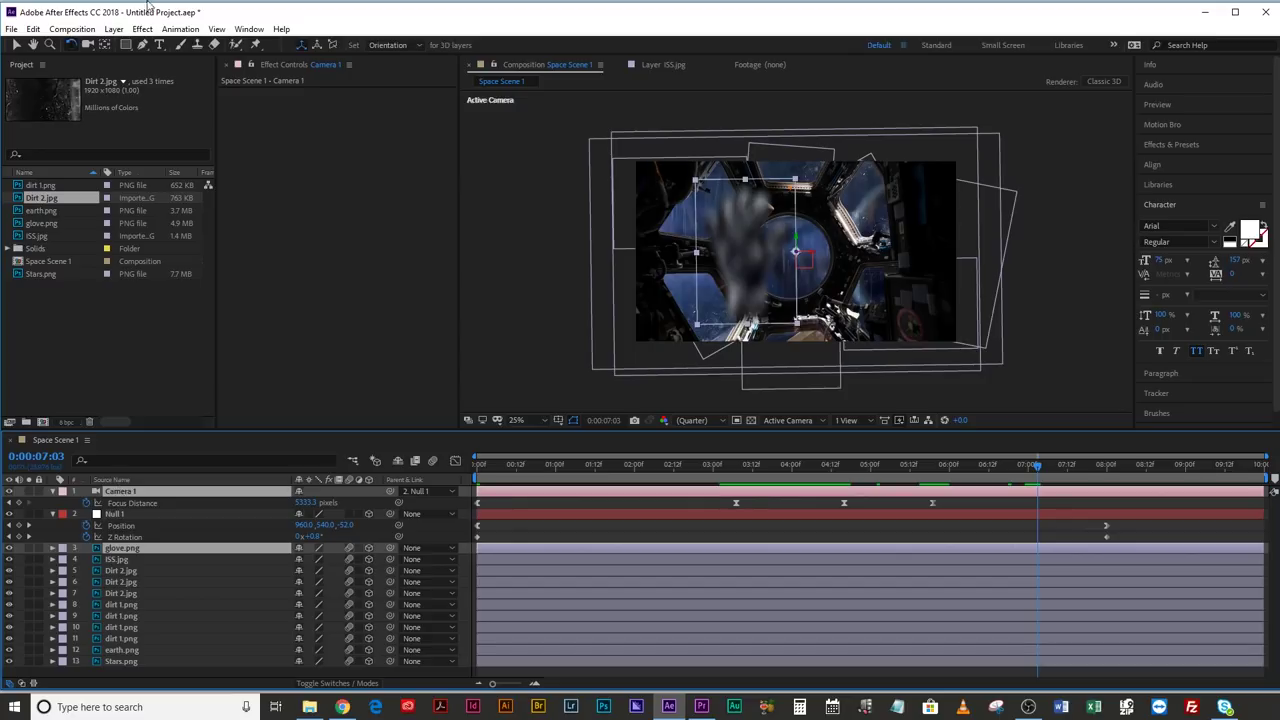
pyautogui.click(116, 30)
pyautogui.moveTo(200, 462)
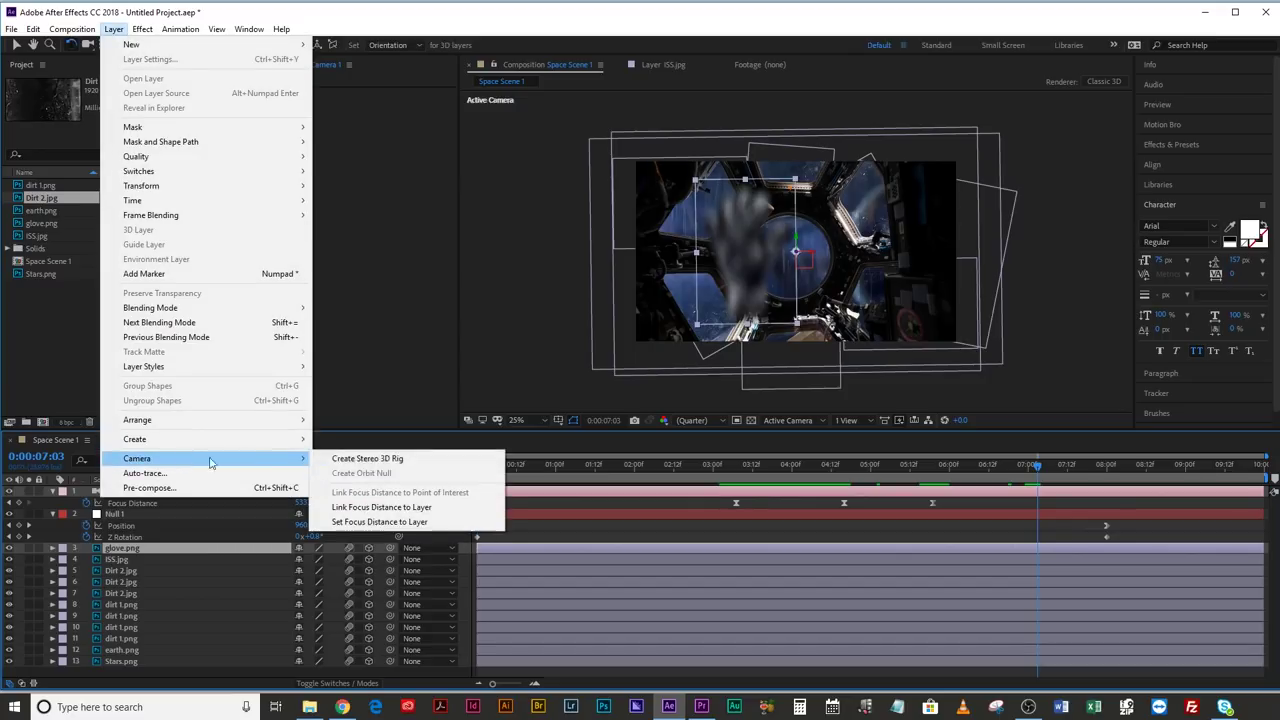
pyautogui.click(376, 521)
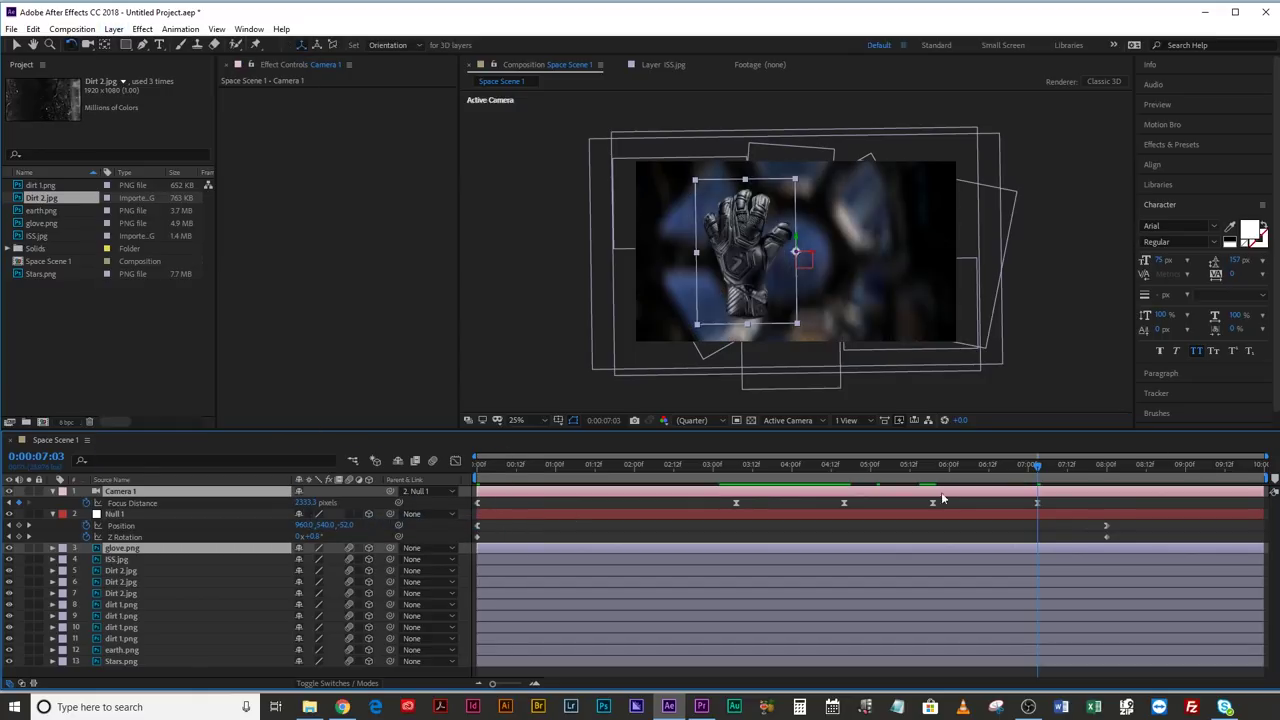
pyautogui.click(916, 464)
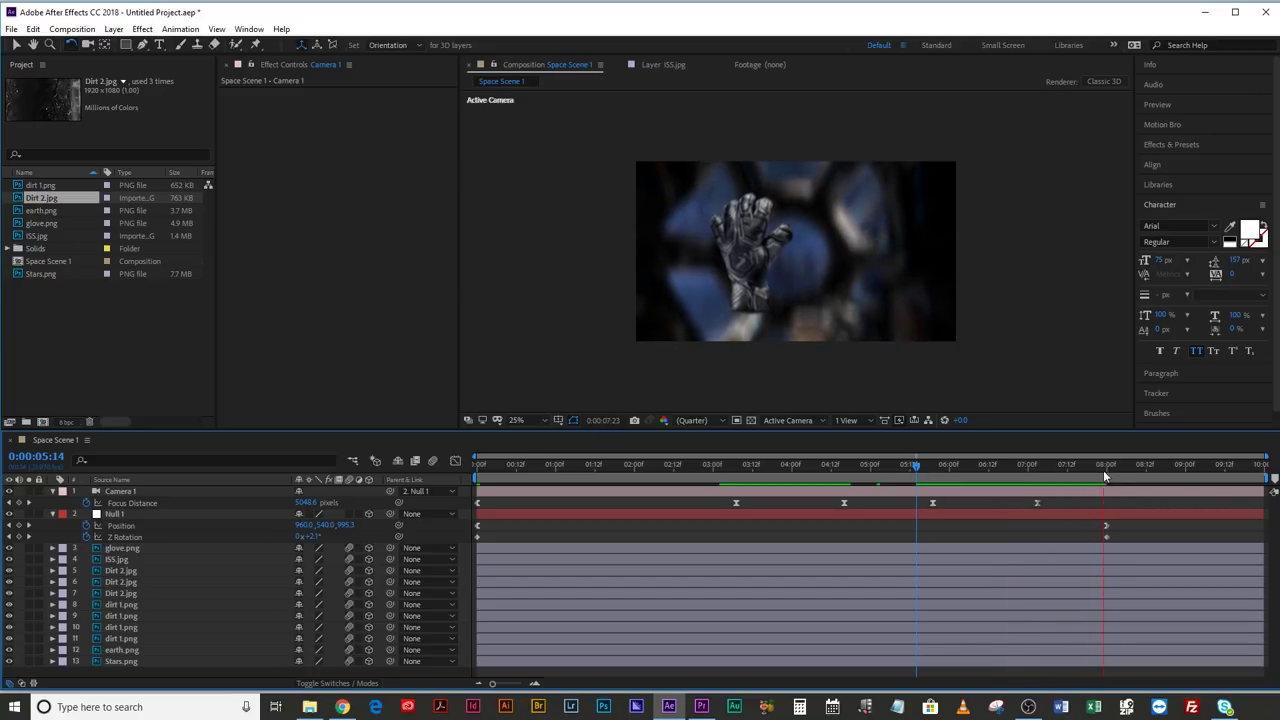
pyautogui.press('space')
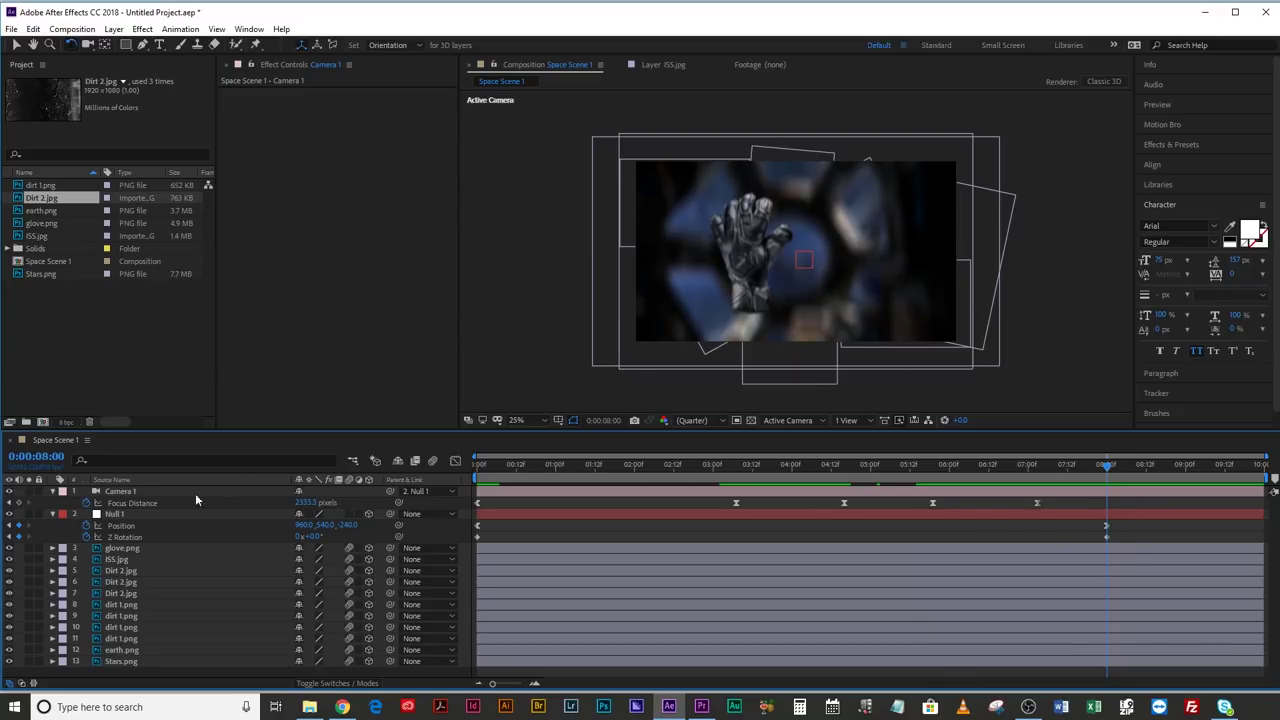
# At 8:00, set Camera 1's focus distance to the glove.png layer
pyautogui.click(132, 493)
pyautogui.click(134, 549)
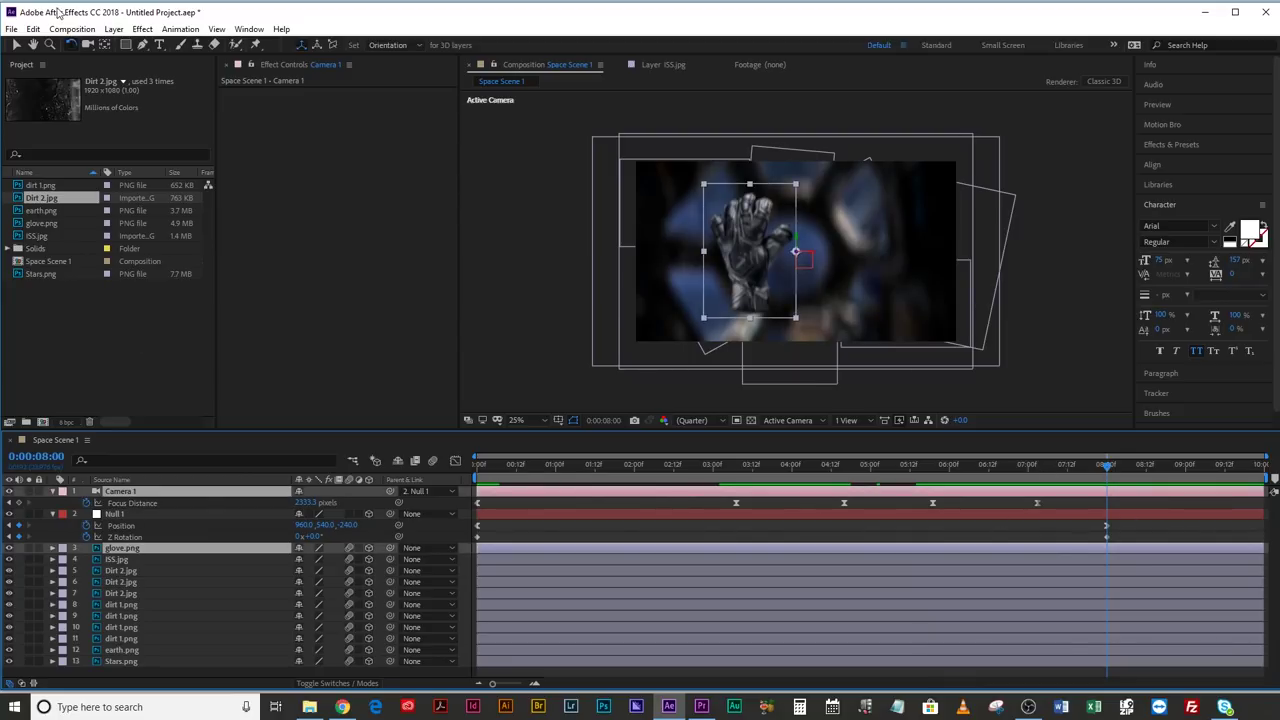
pyautogui.click(115, 30)
pyautogui.moveTo(177, 458)
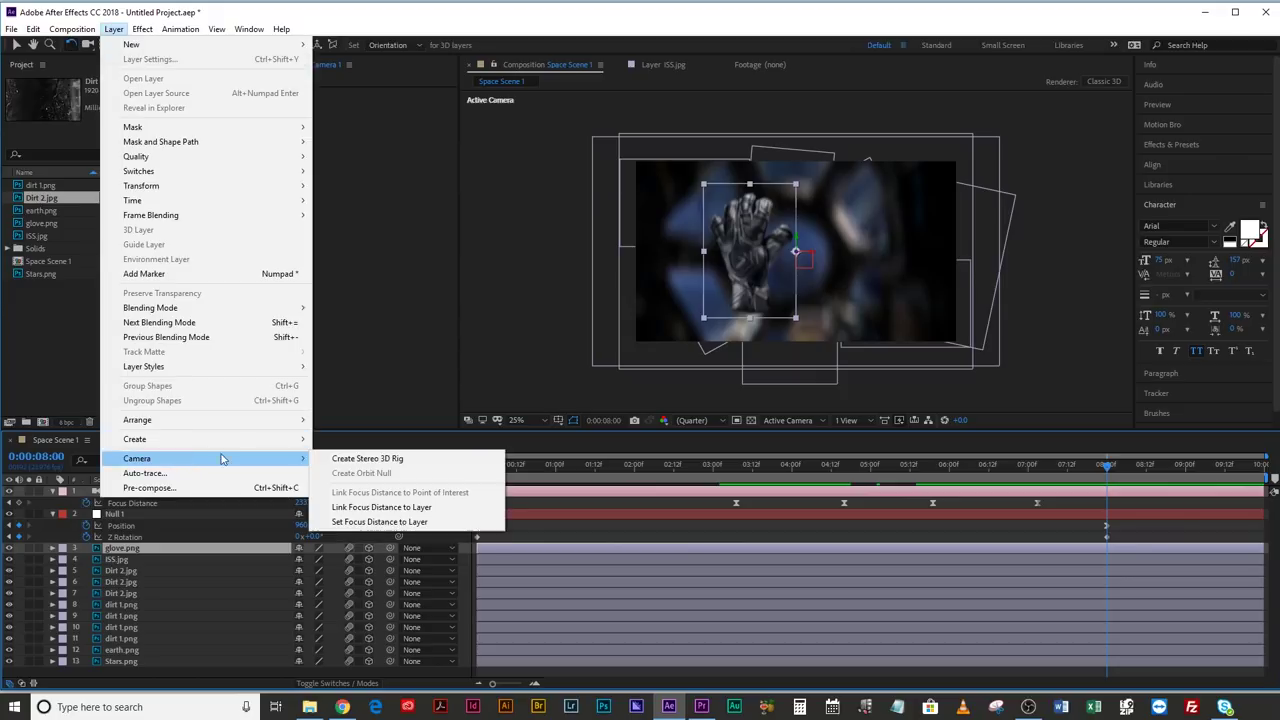
pyautogui.click(452, 521)
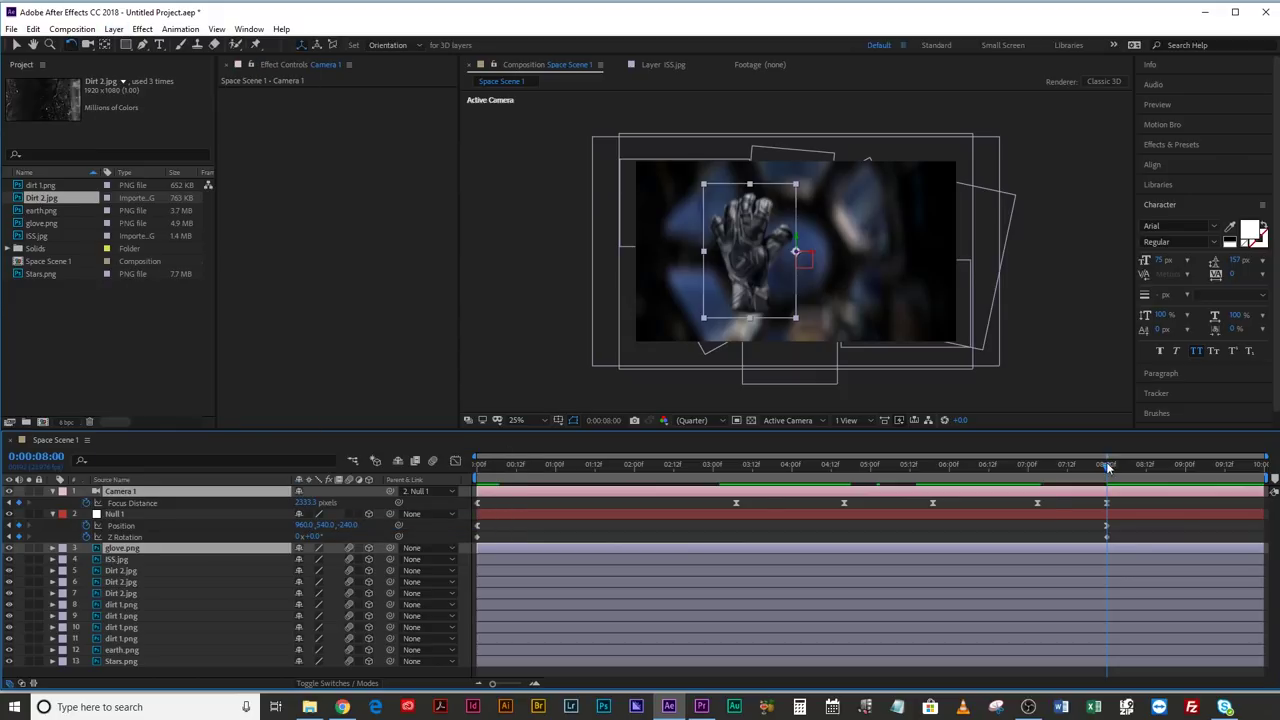
# Fine-tune the 8:00 Focus Distance to 2473.3 pixels and review the animation
pyautogui.click(1106, 502)
pyautogui.moveTo(303, 507); pyautogui.dragTo(305, 511)
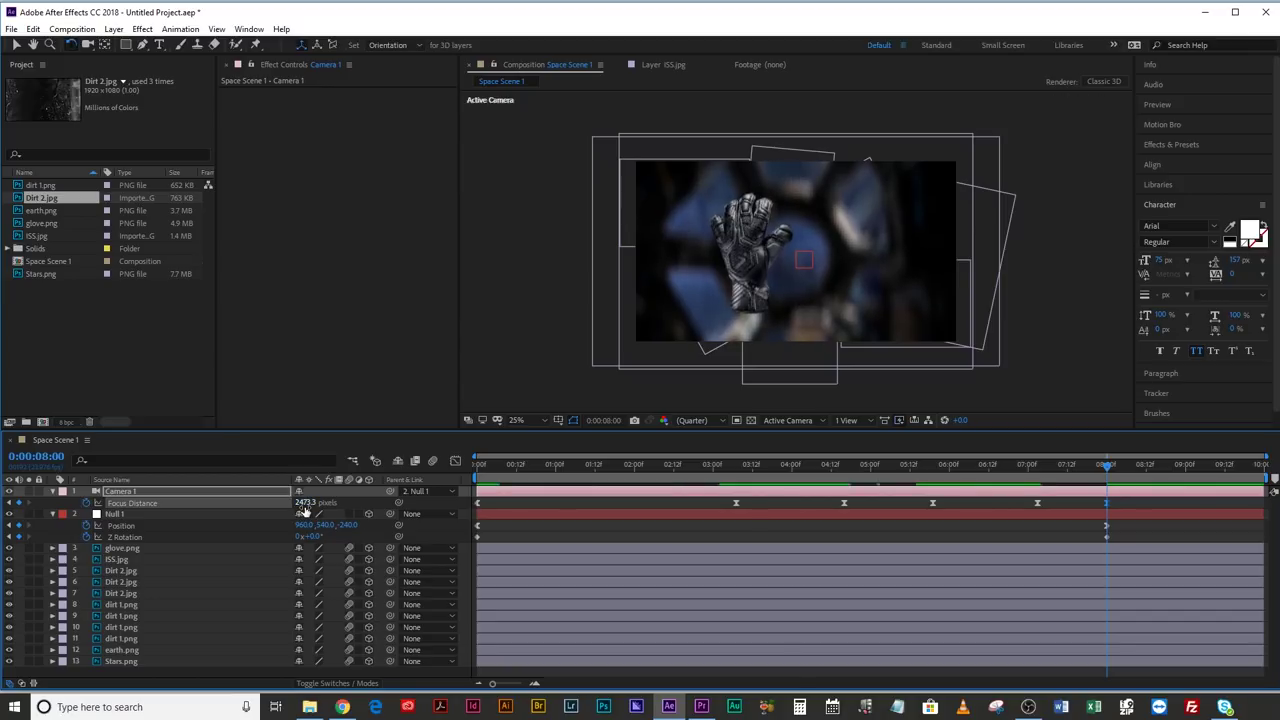
pyautogui.click(1120, 508)
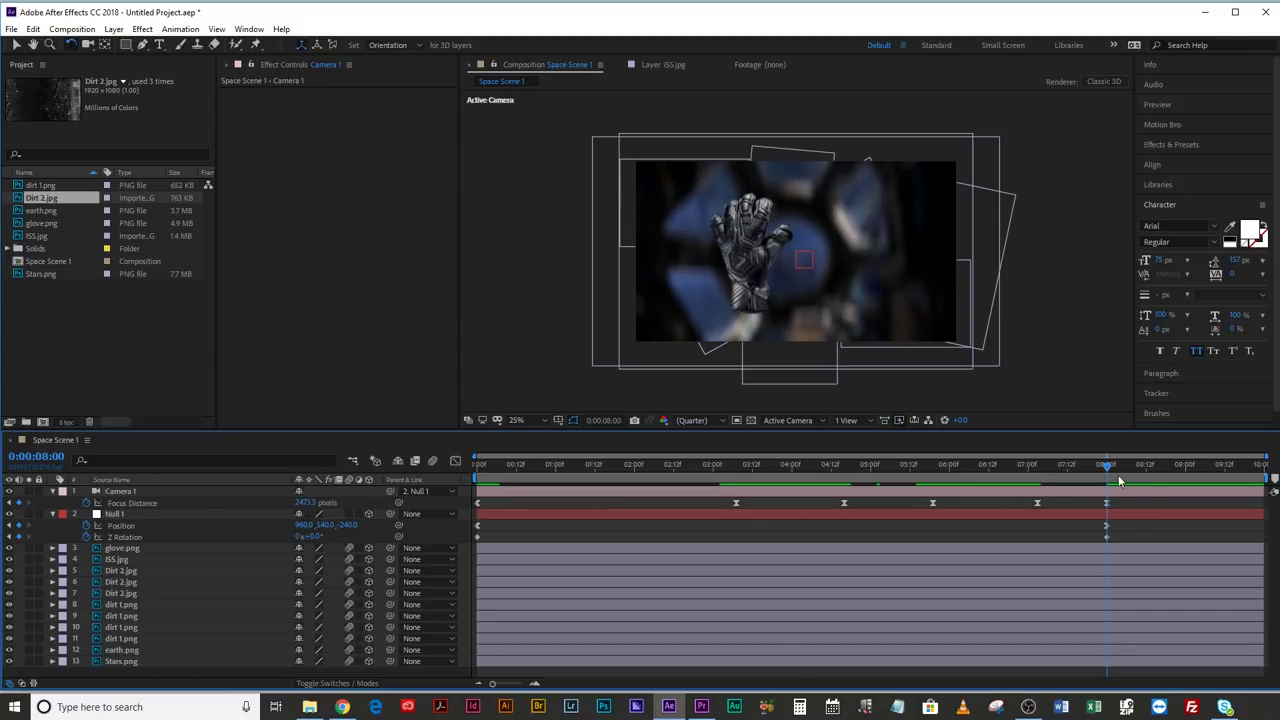
pyautogui.moveTo(303, 510); pyautogui.dragTo(330, 506)
pyautogui.moveTo(1106, 466)
pyautogui.mouseDown()
pyautogui.moveTo(450, 480)
pyautogui.moveTo(1106, 478)
pyautogui.moveTo(1094, 478)
pyautogui.mouseUp()
pyautogui.click(133, 550)
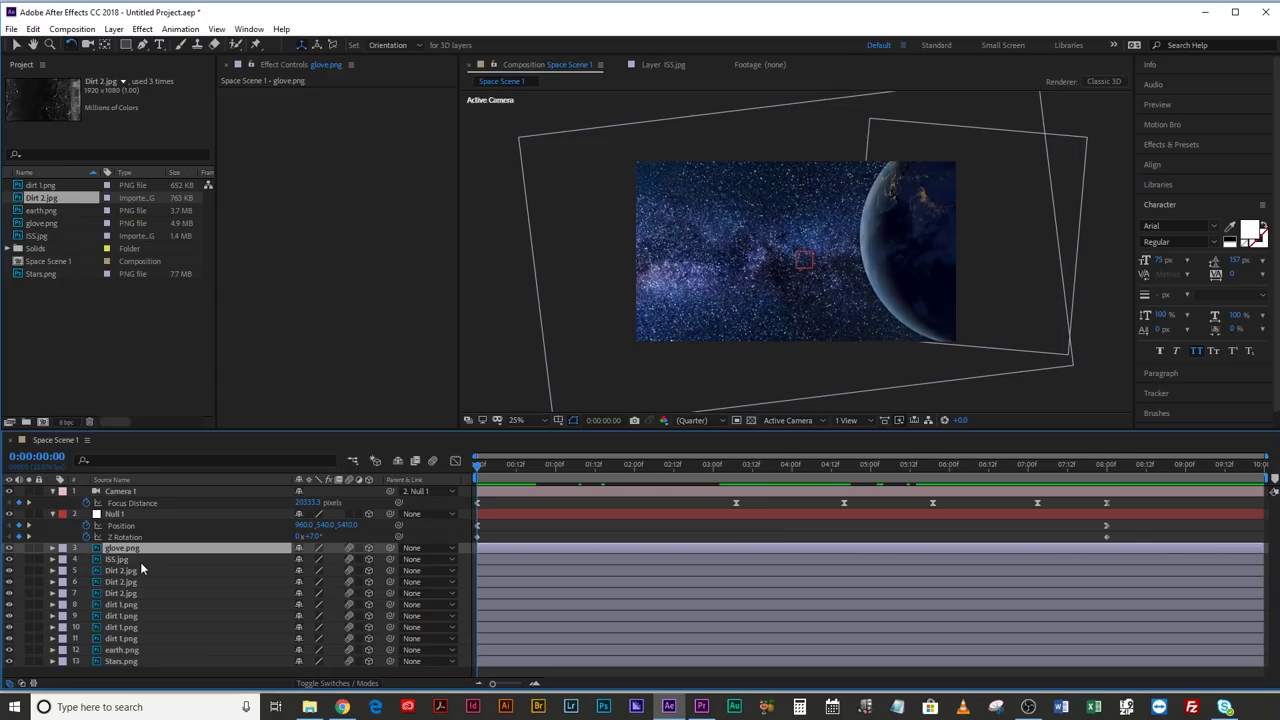
# Try a 15° Z Rotation on the glove at the composition end, then undo it
pyautogui.press('r')
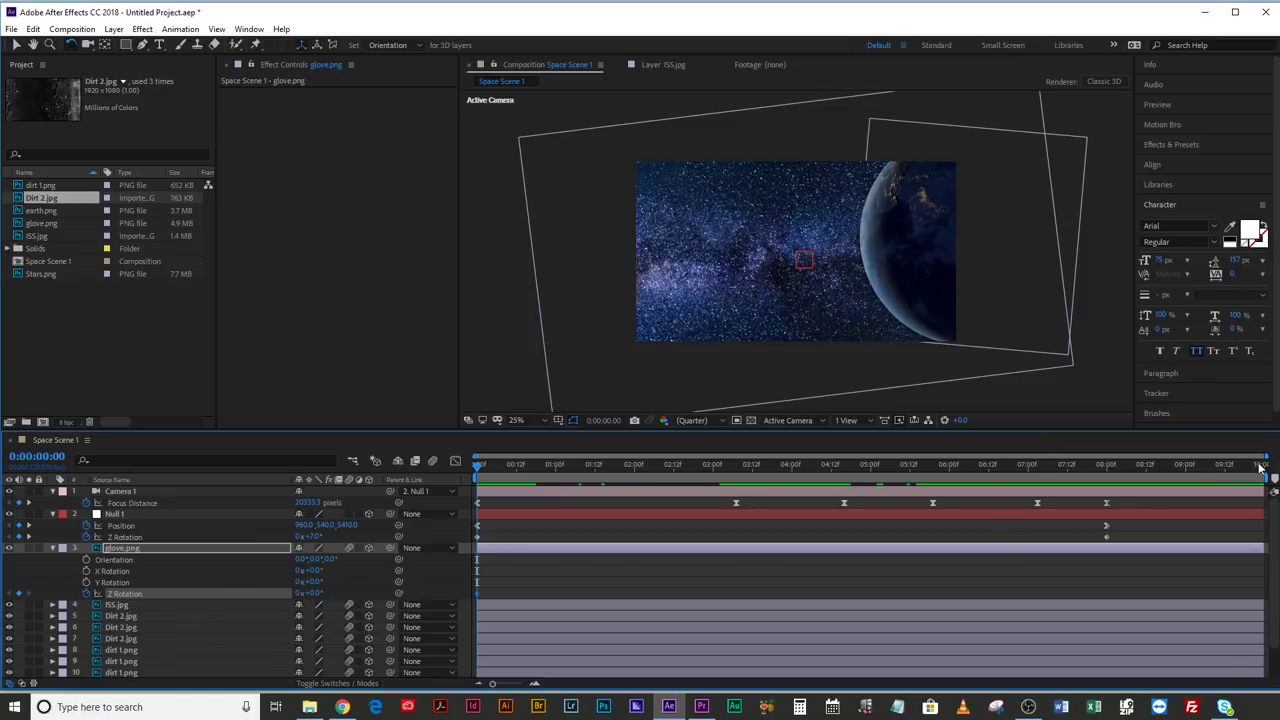
pyautogui.click(1256, 468)
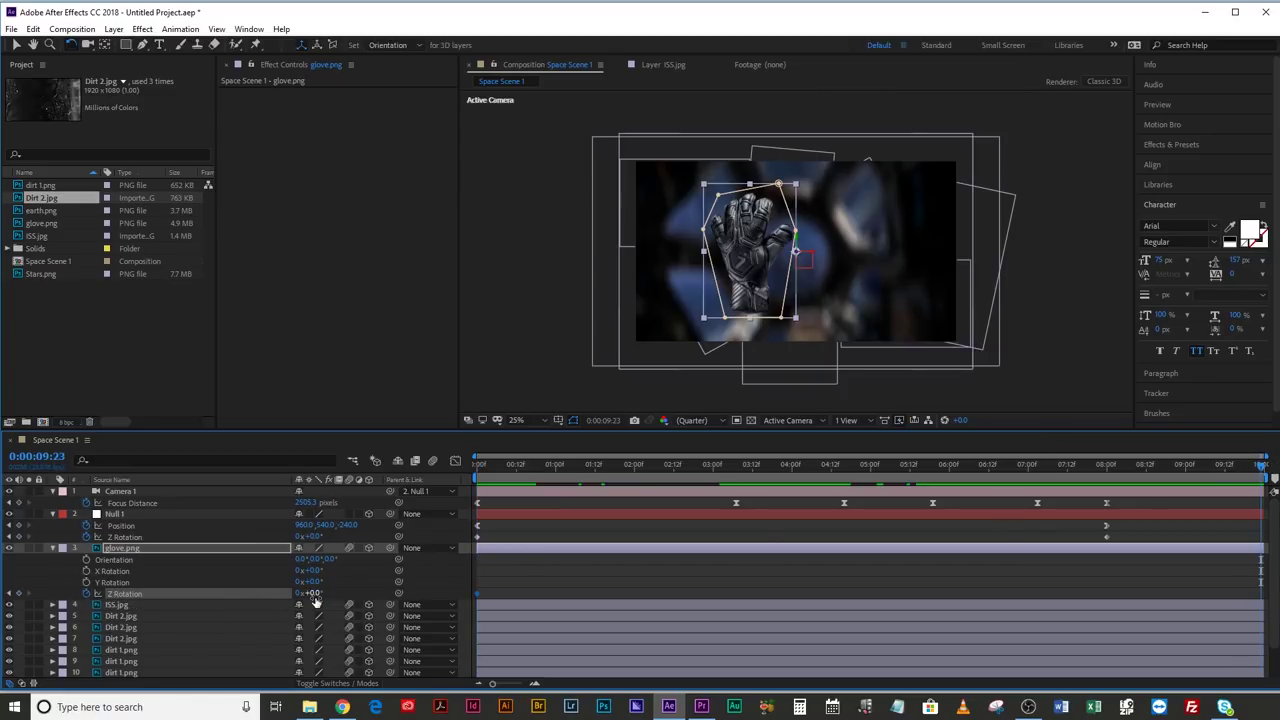
pyautogui.write('15')
pyautogui.press('Return')
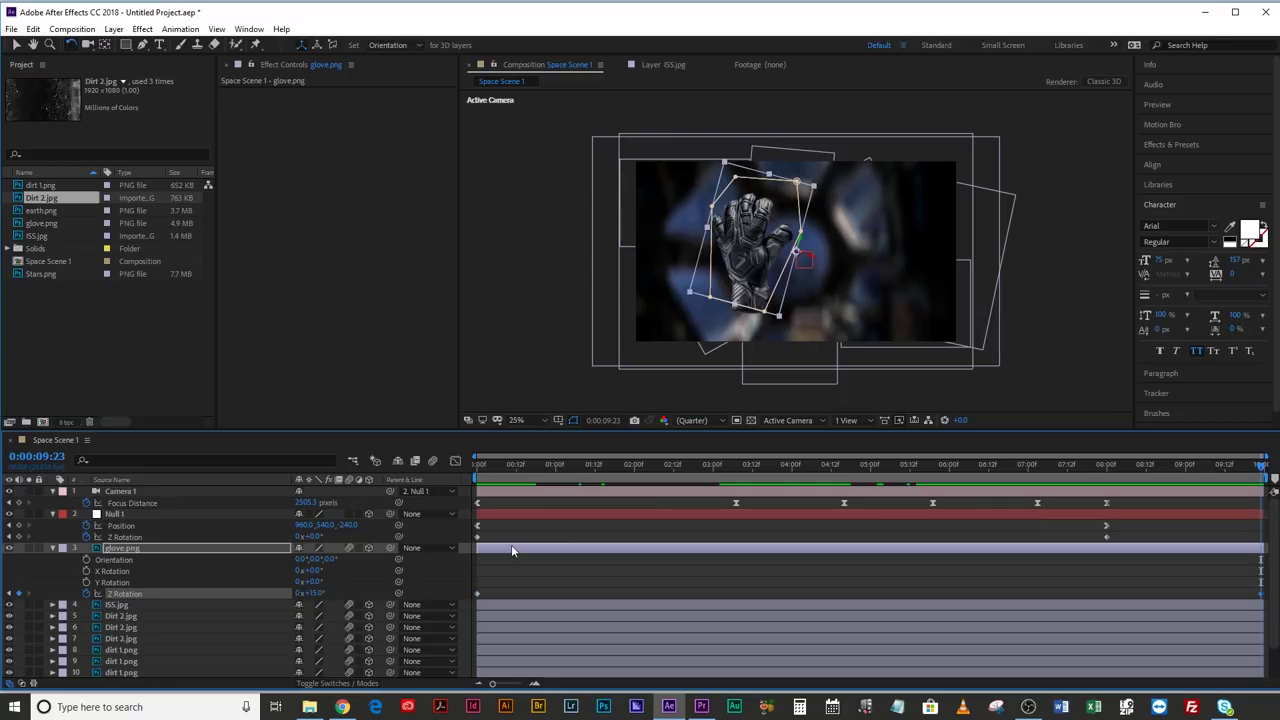
pyautogui.hotkey('ctrl', 'z')
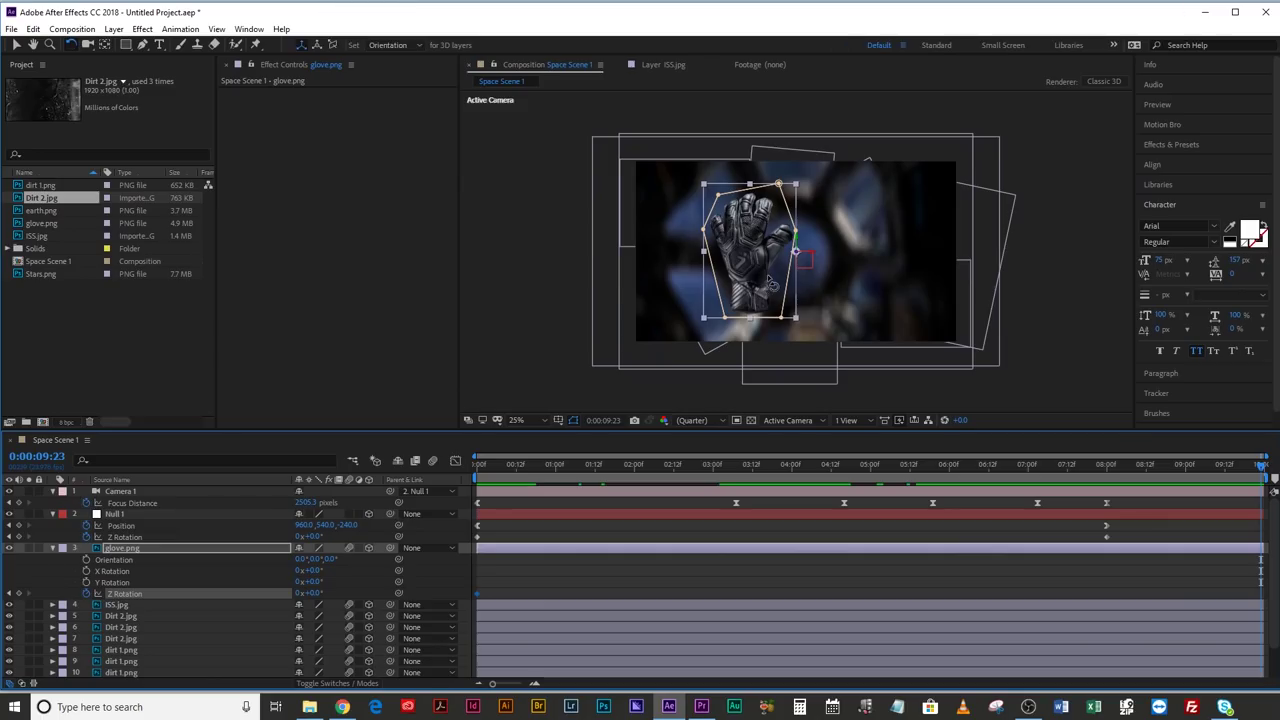
# Move the glove's anchor point onto the glove, rotate it clockwise, and preview
pyautogui.click(105, 45)
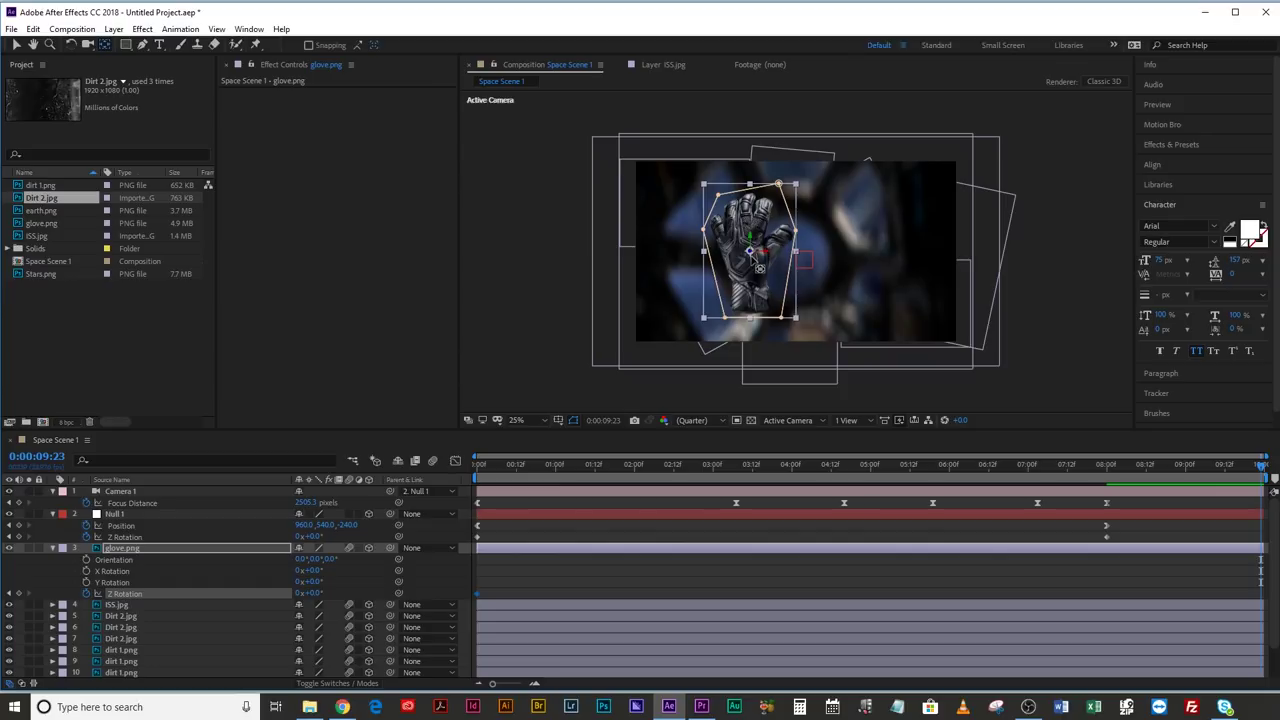
pyautogui.moveTo(759, 263); pyautogui.dragTo(755, 258)
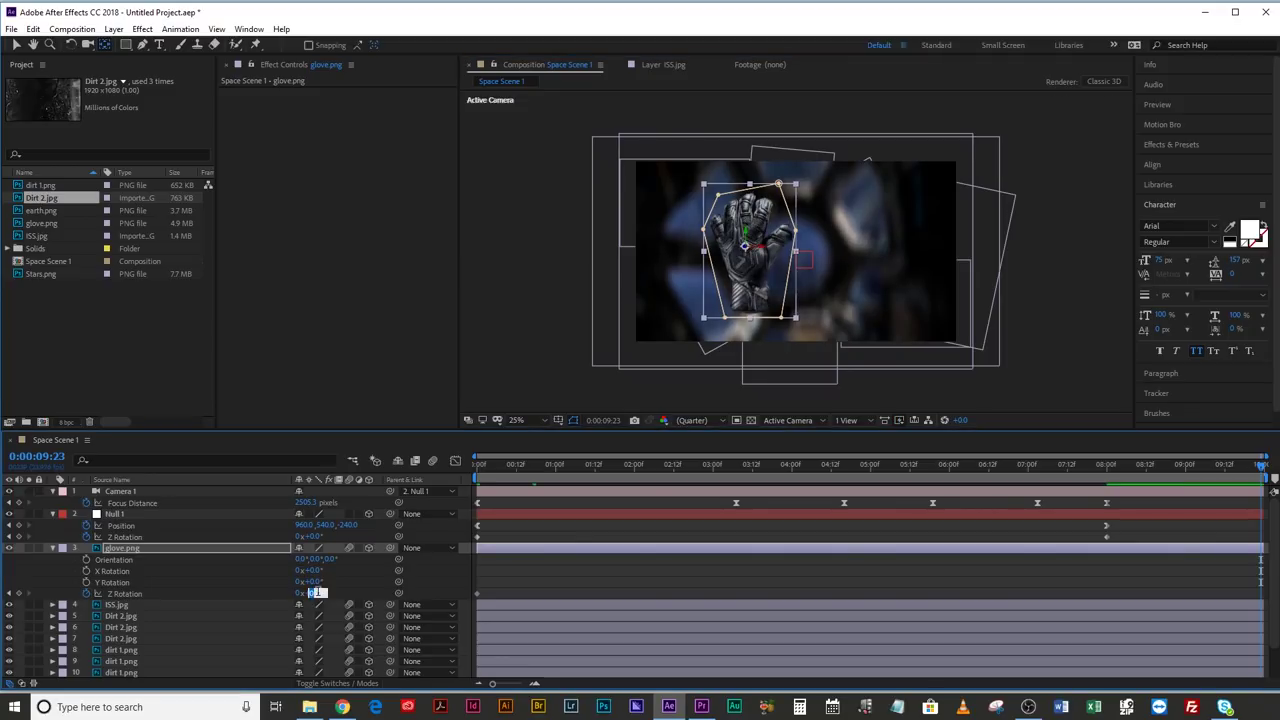
pyautogui.moveTo(315, 593); pyautogui.dragTo(316, 596)
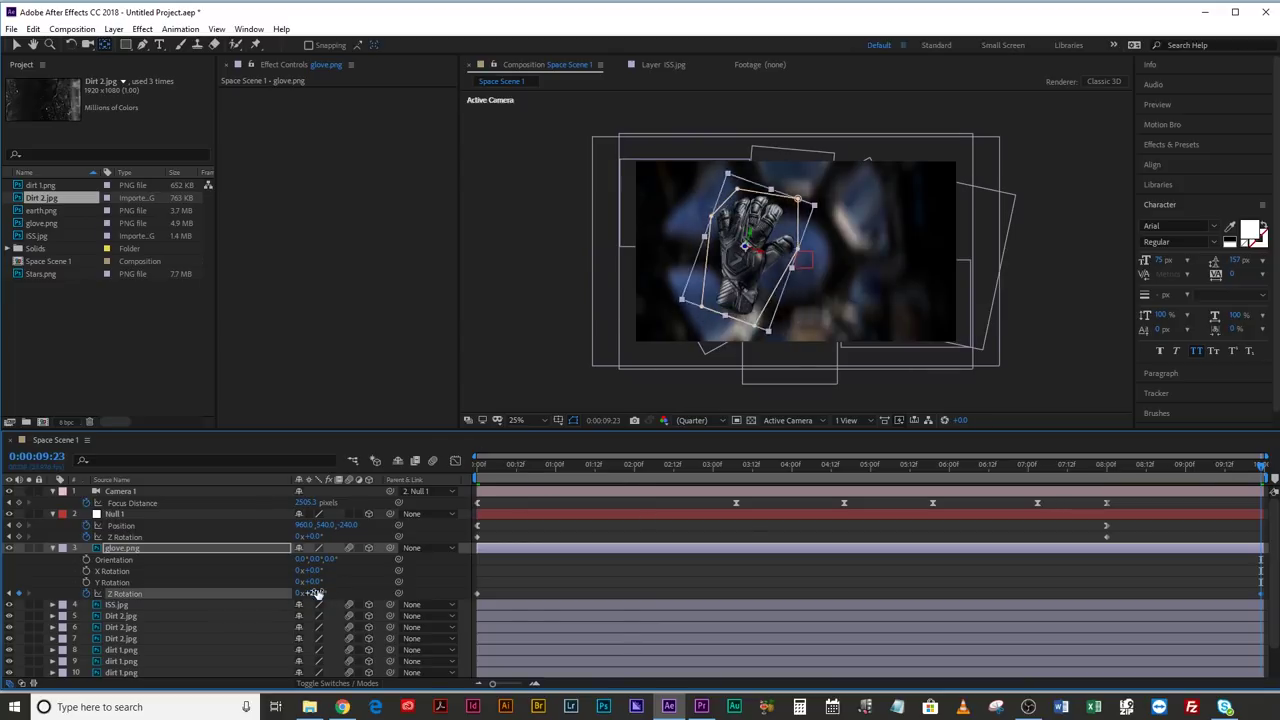
pyautogui.press('space')
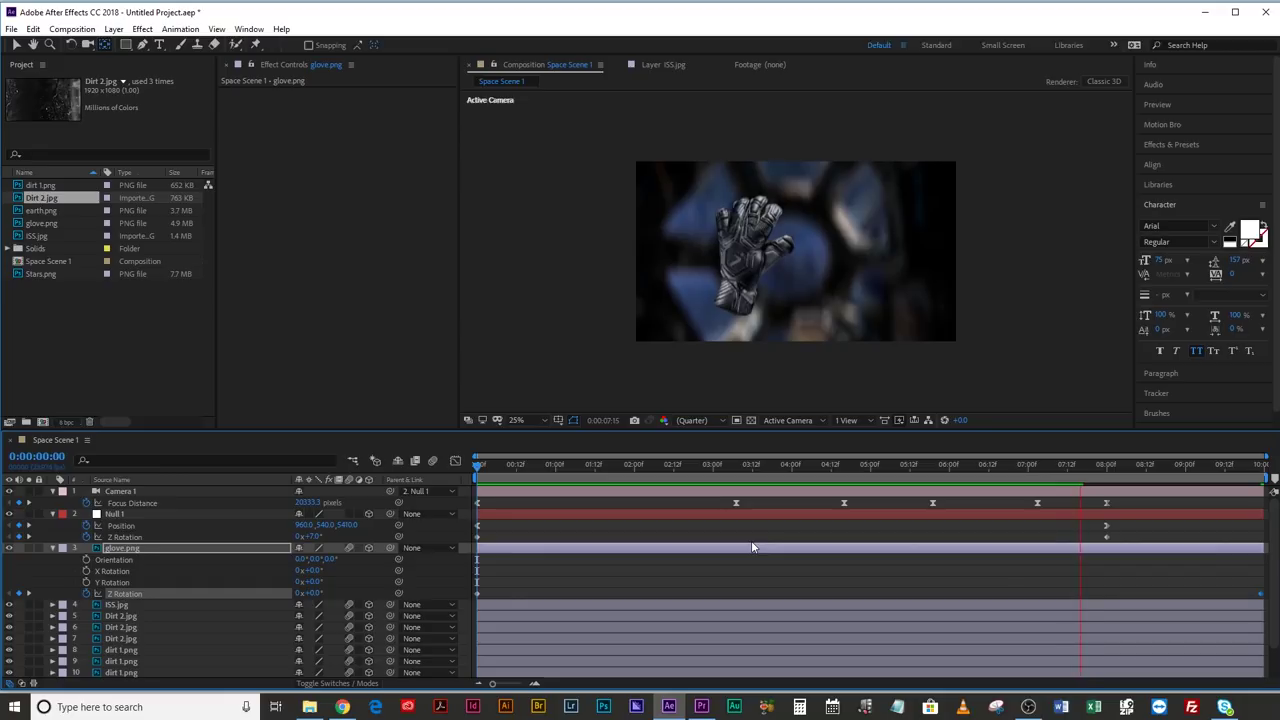
# Raise the glove's final-frame Z Rotation and scrub around 0:00:04:14 to check the spin
pyautogui.click(1262, 466)
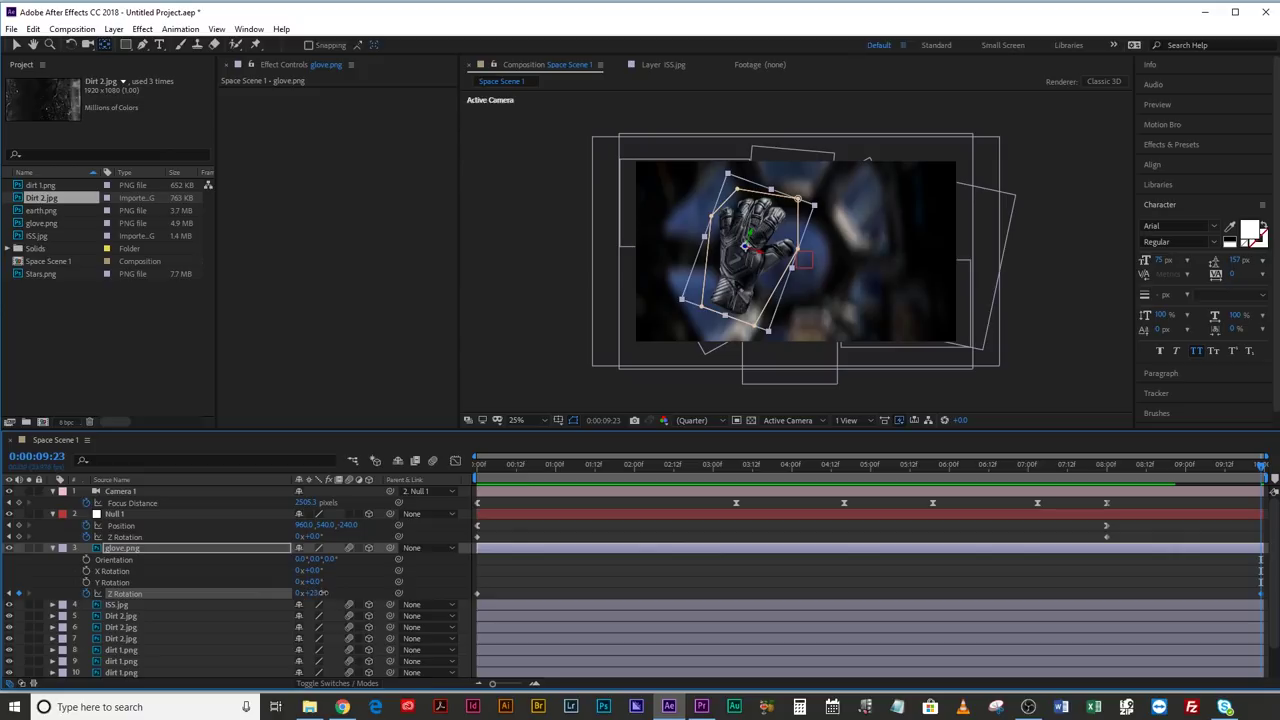
pyautogui.moveTo(343, 597); pyautogui.dragTo(349, 598)
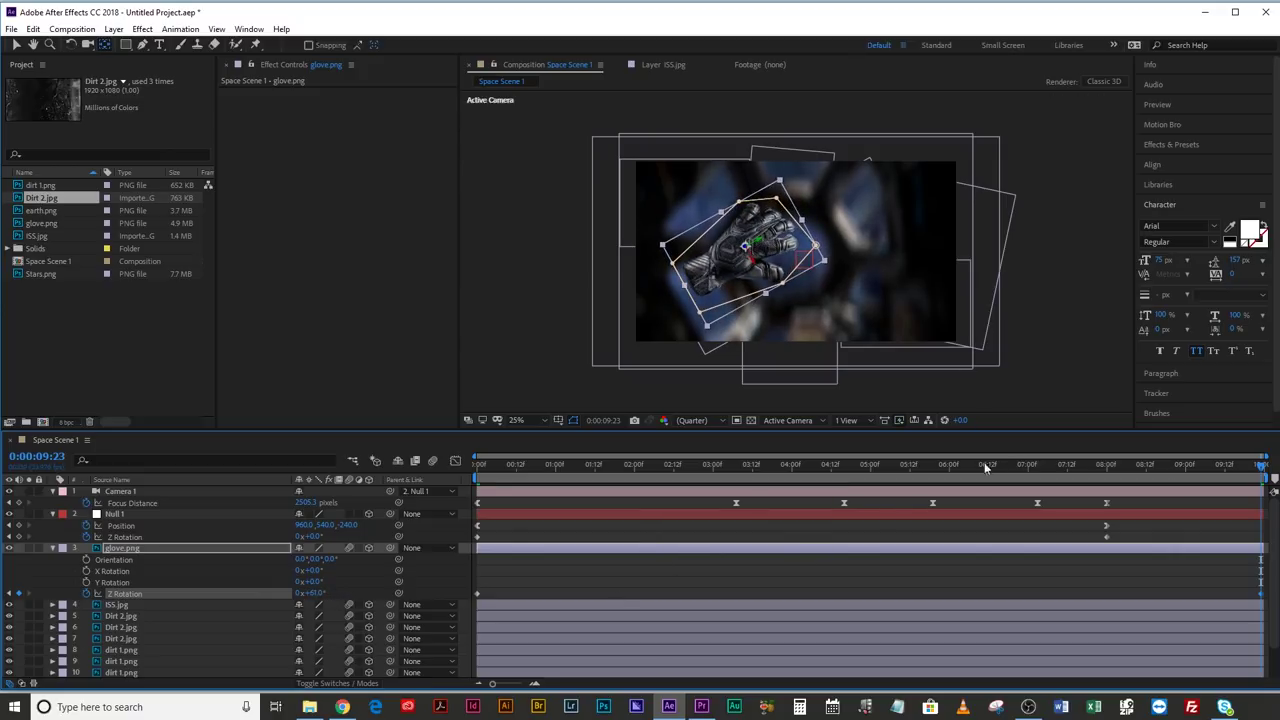
pyautogui.moveTo(876, 468); pyautogui.dragTo(837, 470)
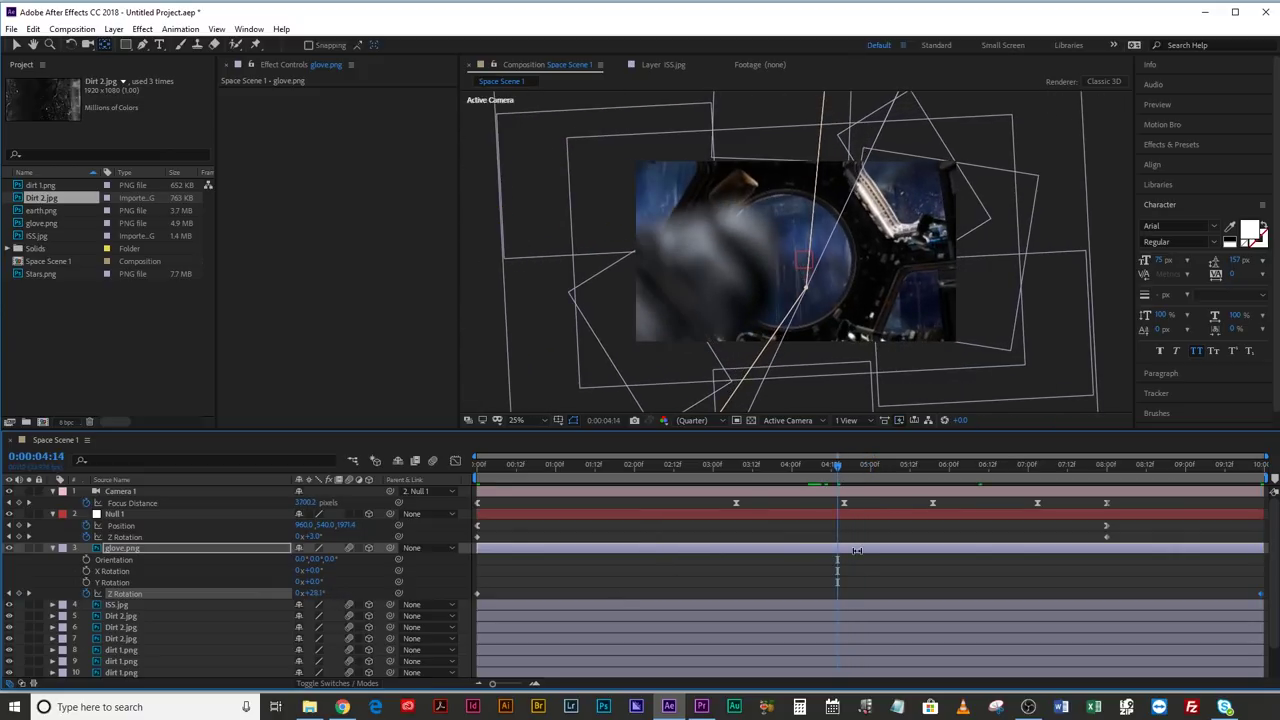
pyautogui.click(857, 551)
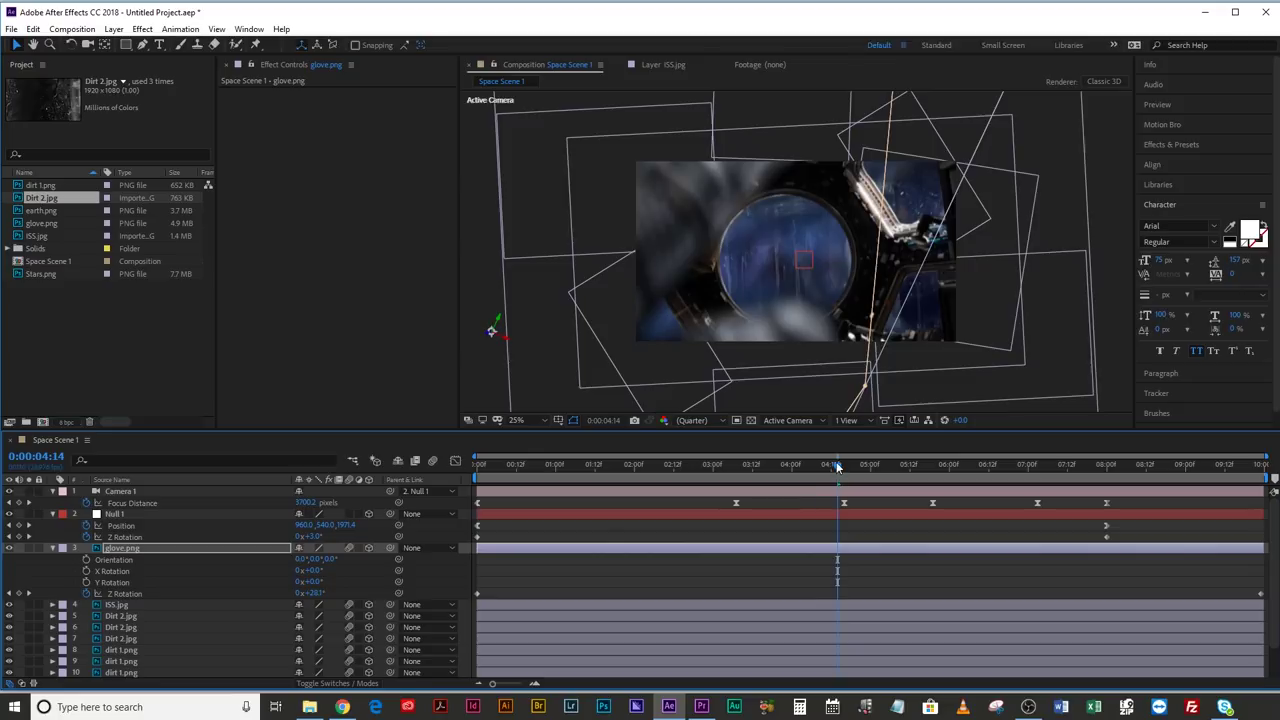
pyautogui.moveTo(838, 467); pyautogui.dragTo(986, 470)
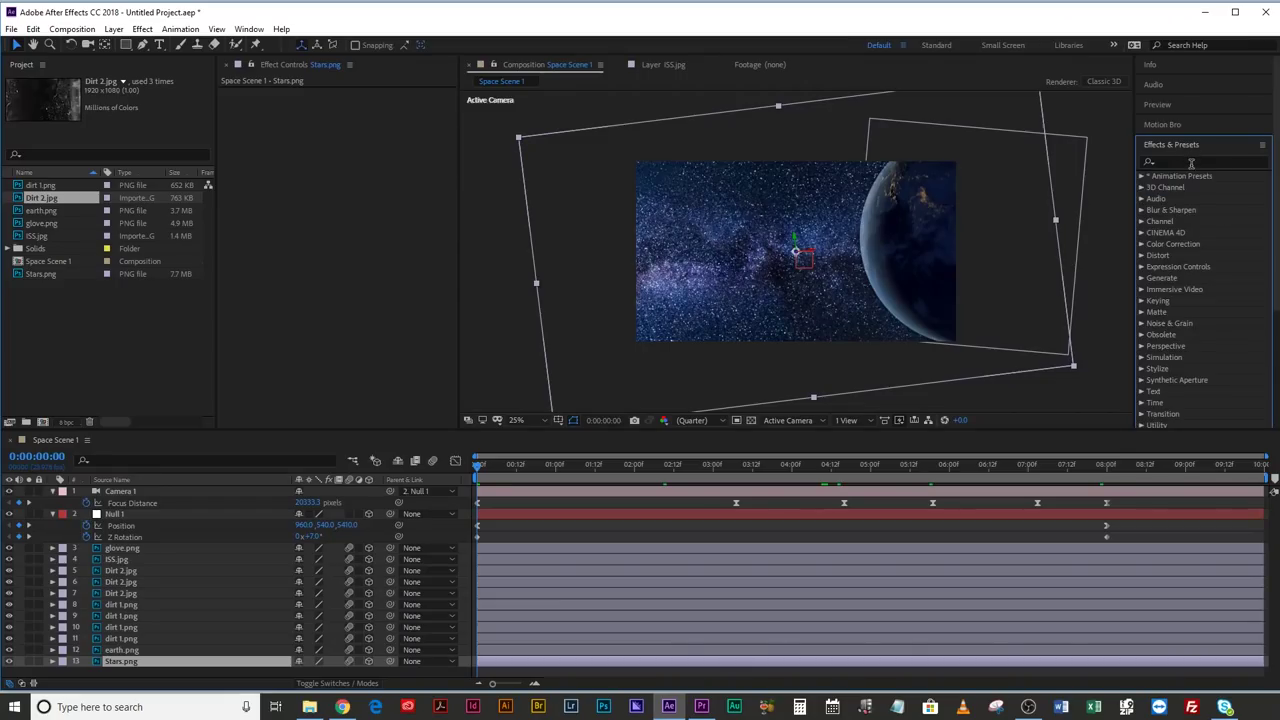
# Apply a Curves effect to Stars.png and bow the curve down to darken the stars
pyautogui.click(1191, 162)
pyautogui.write('curves')
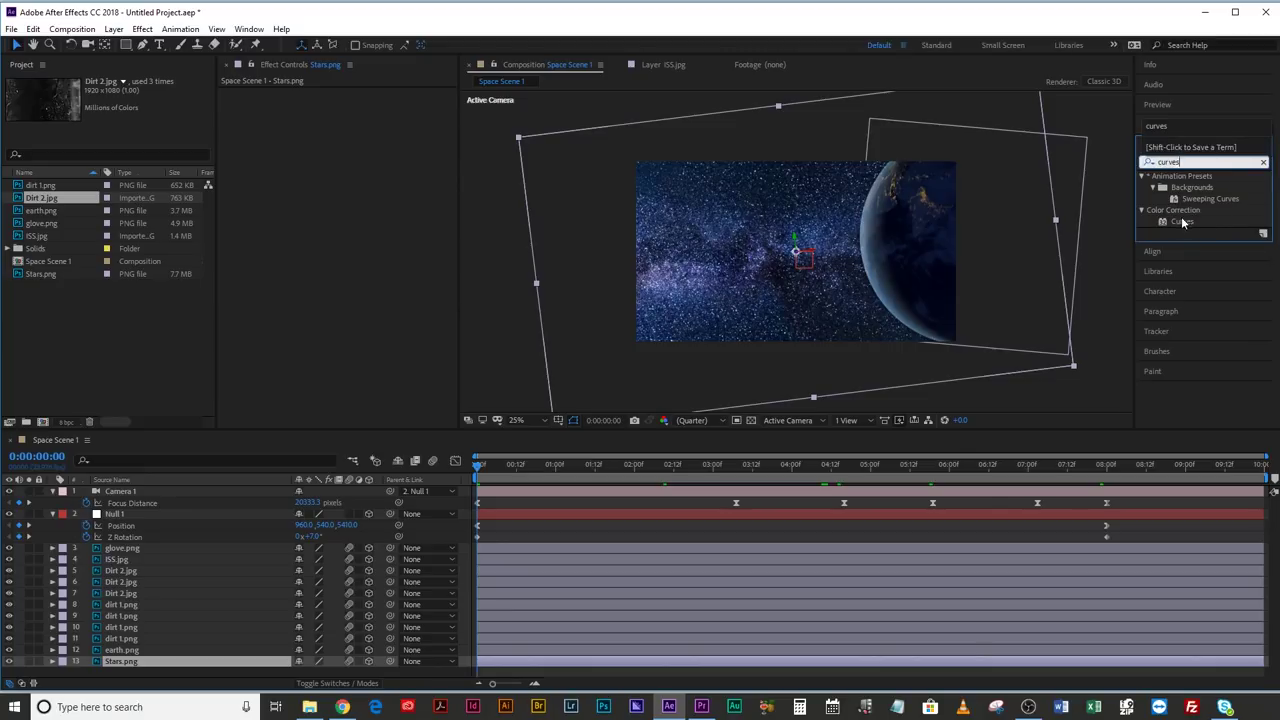
pyautogui.doubleClick(1183, 222)
pyautogui.moveTo(331, 232); pyautogui.dragTo(352, 250)
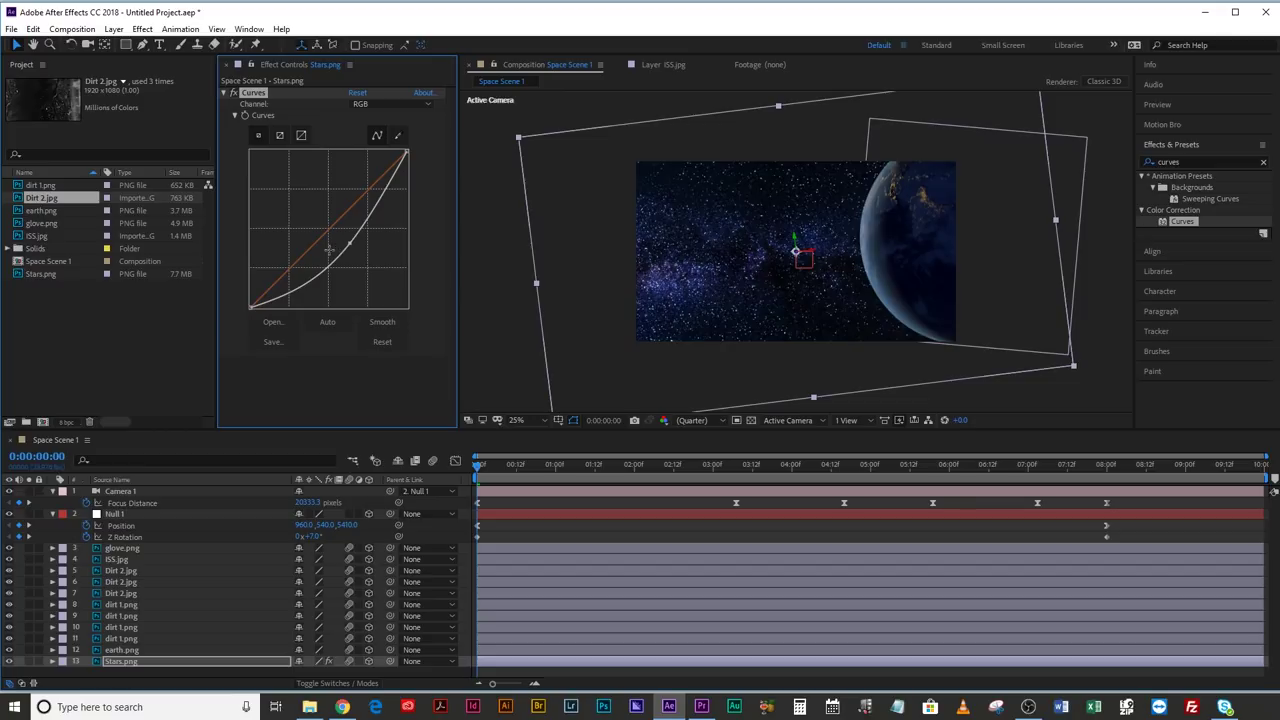
pyautogui.moveTo(346, 242); pyautogui.dragTo(314, 289)
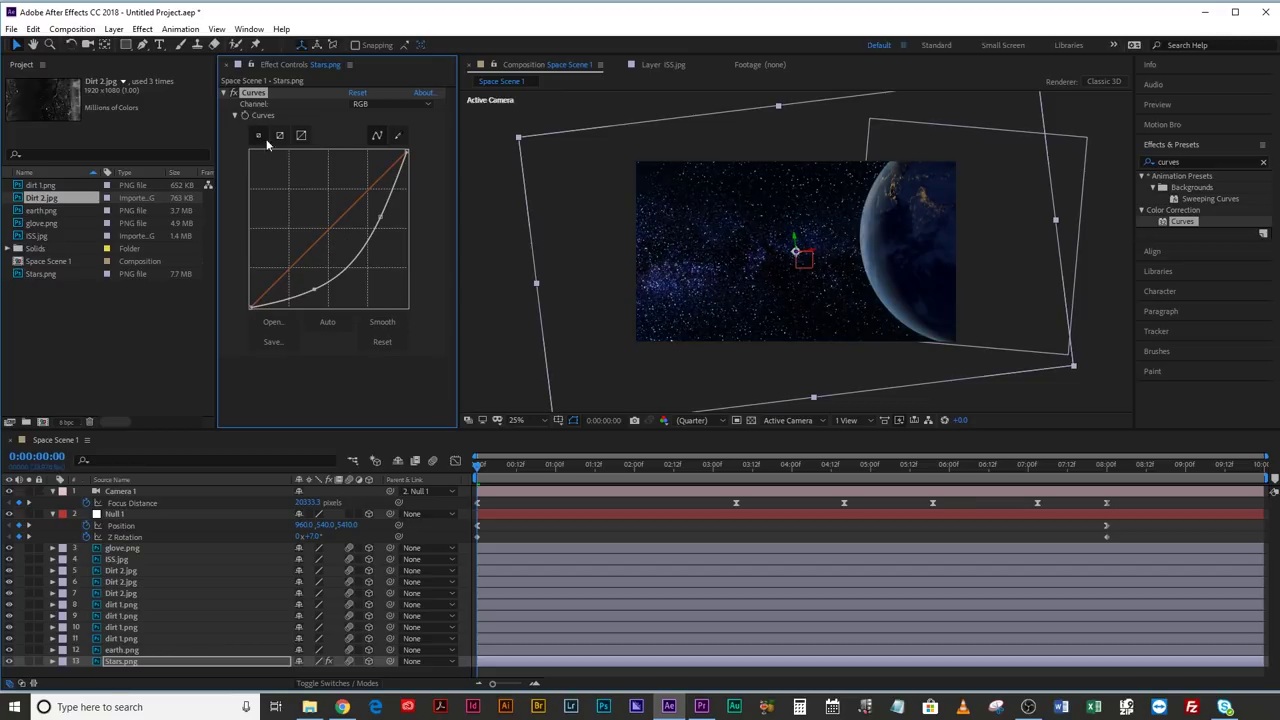
# Paste the Curves effect onto earth.png and shape it into a brightening S-curve
pyautogui.click(125, 638)
pyautogui.click(128, 650)
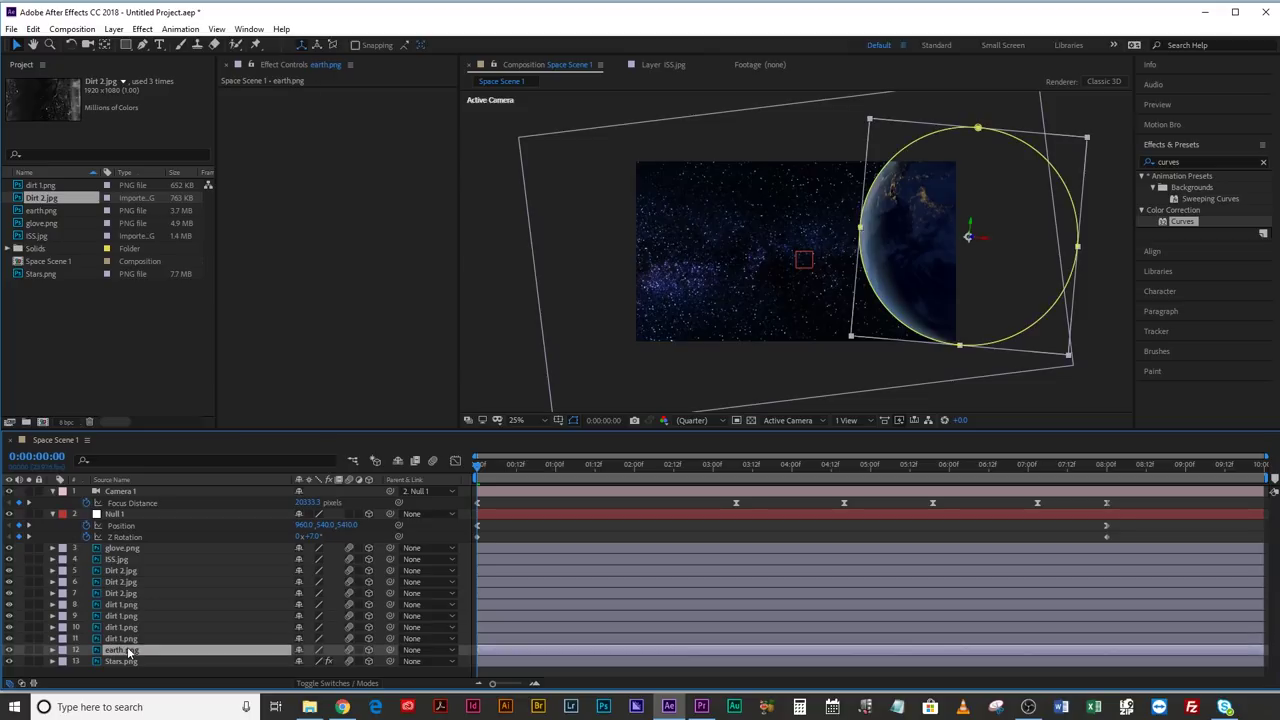
pyautogui.hotkey('ctrl', 'v')
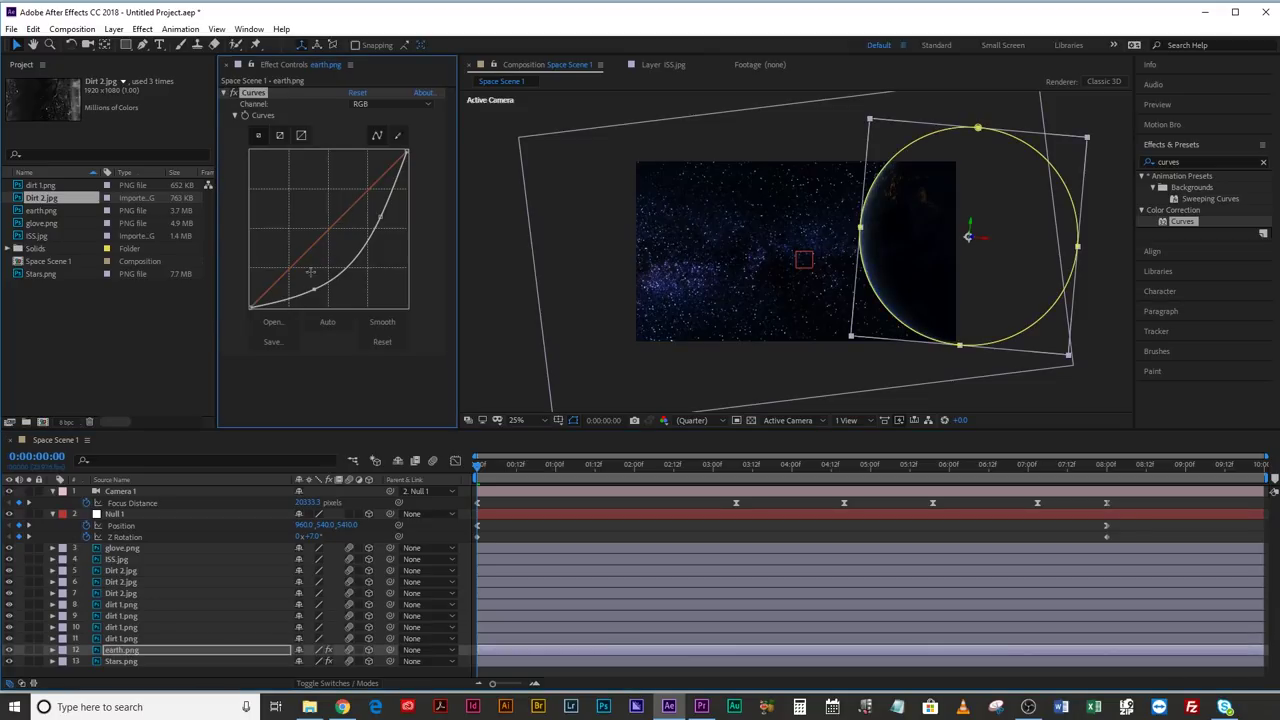
pyautogui.moveTo(379, 216); pyautogui.dragTo(360, 190)
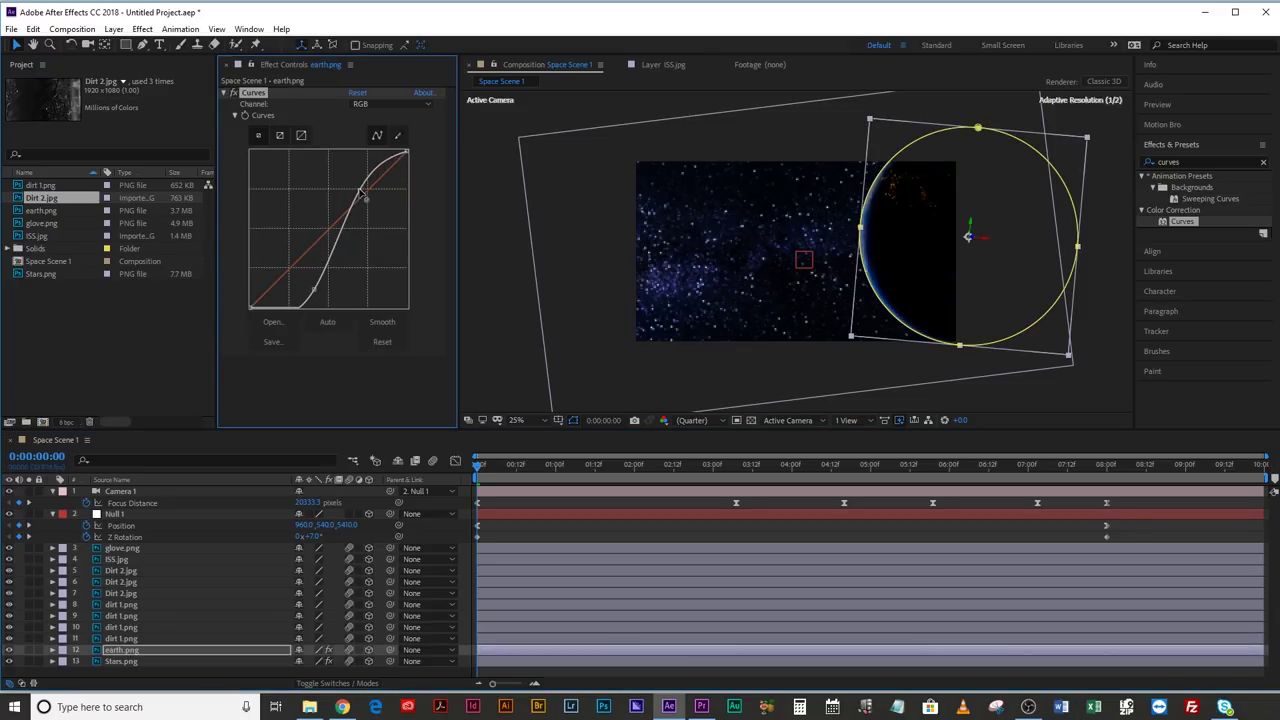
pyautogui.moveTo(315, 289); pyautogui.dragTo(300, 268)
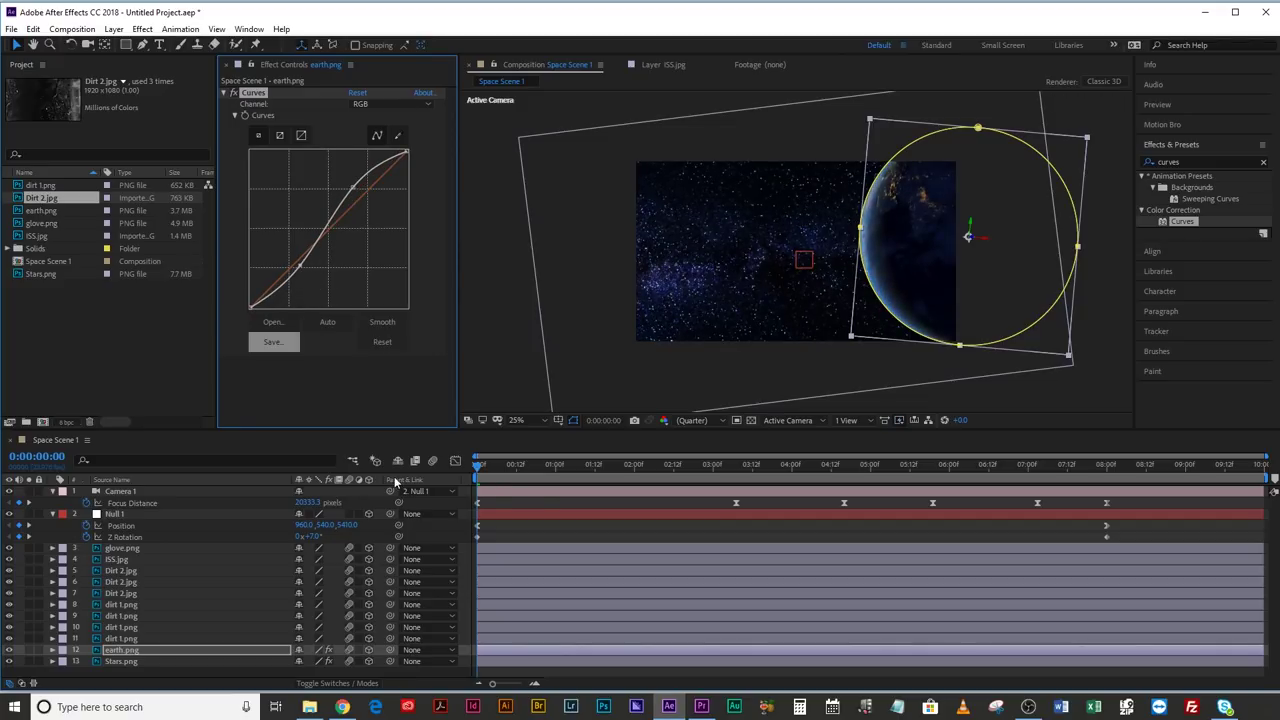
pyautogui.click(561, 521)
pyautogui.moveTo(690, 465); pyautogui.dragTo(515, 502)
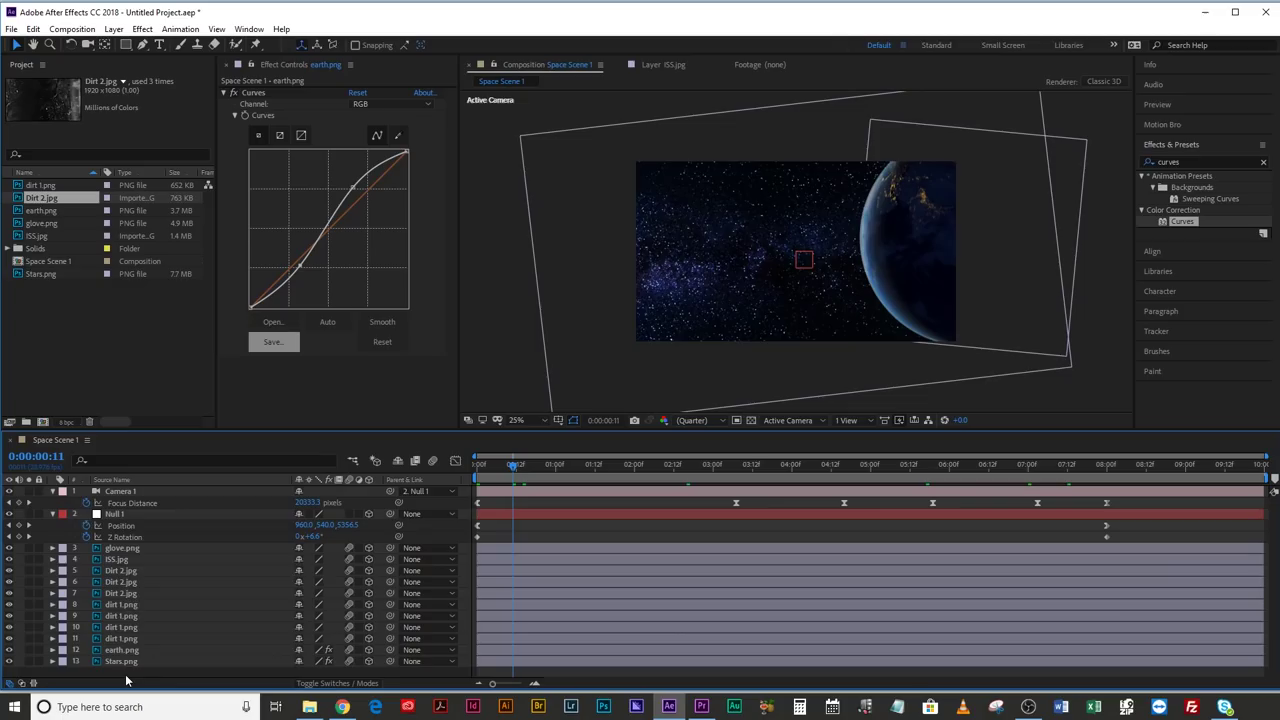
# Create a new solid layer named Flares
pyautogui.rightClick(126, 521)
pyautogui.moveTo(240, 529)
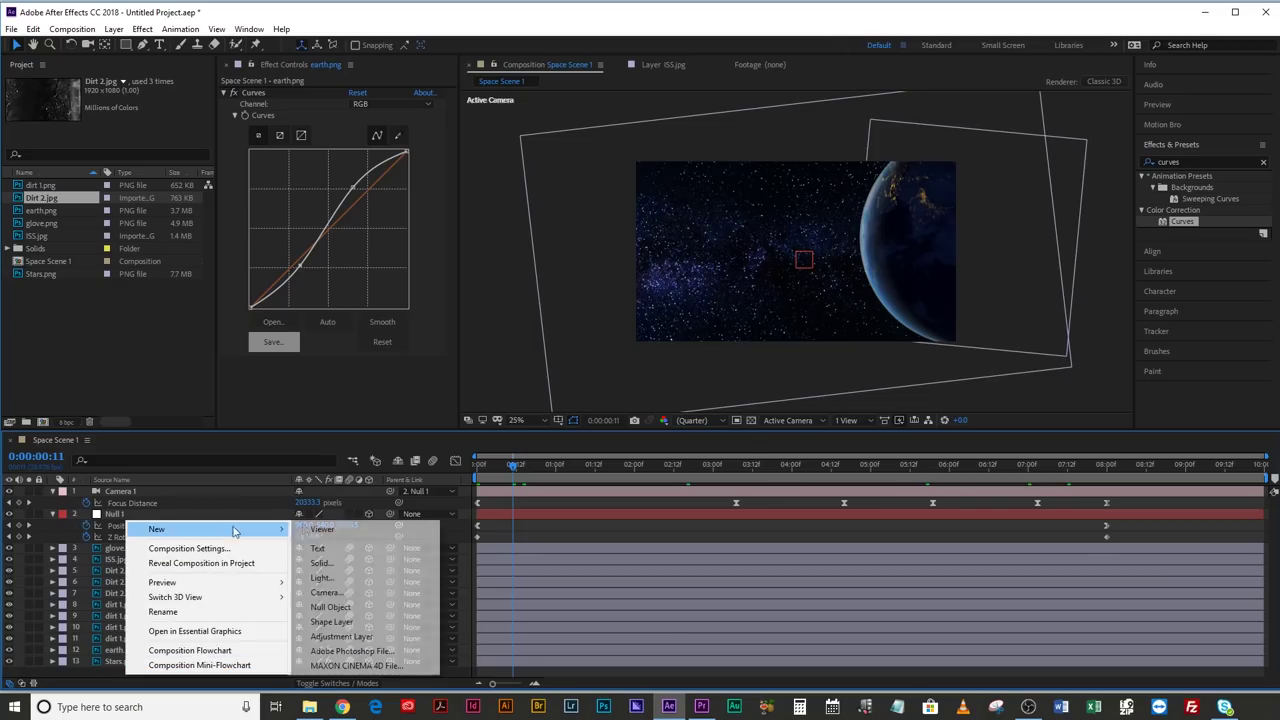
pyautogui.click(353, 564)
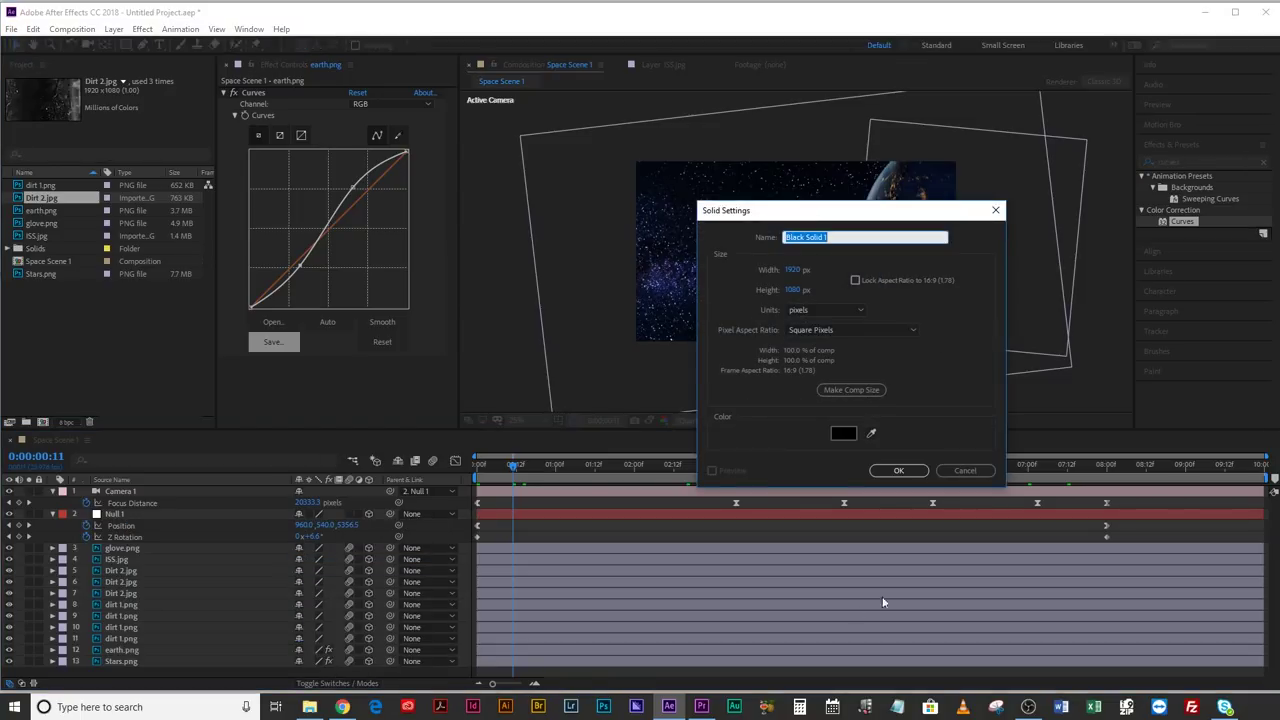
pyautogui.click(897, 473)
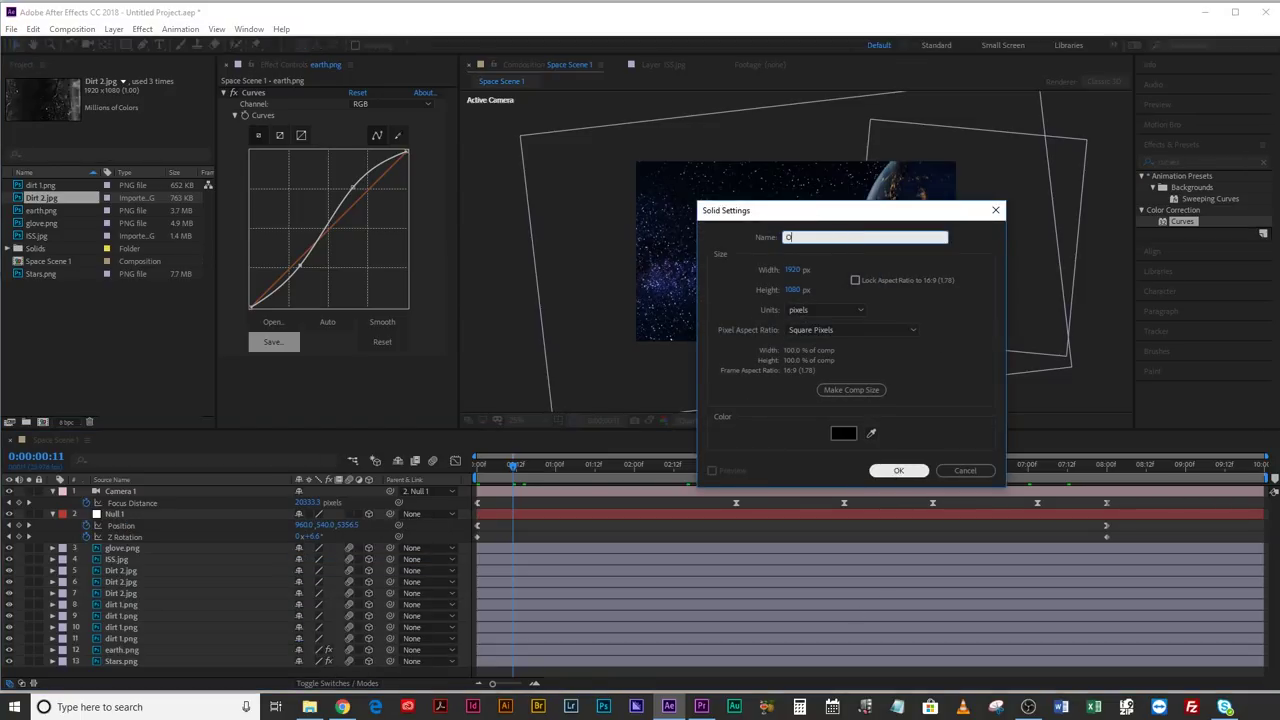
# Apply Optical Flares to Flares, render On Transparent, and place the flare near the top-left corner
pyautogui.doubleClick(1185, 188)
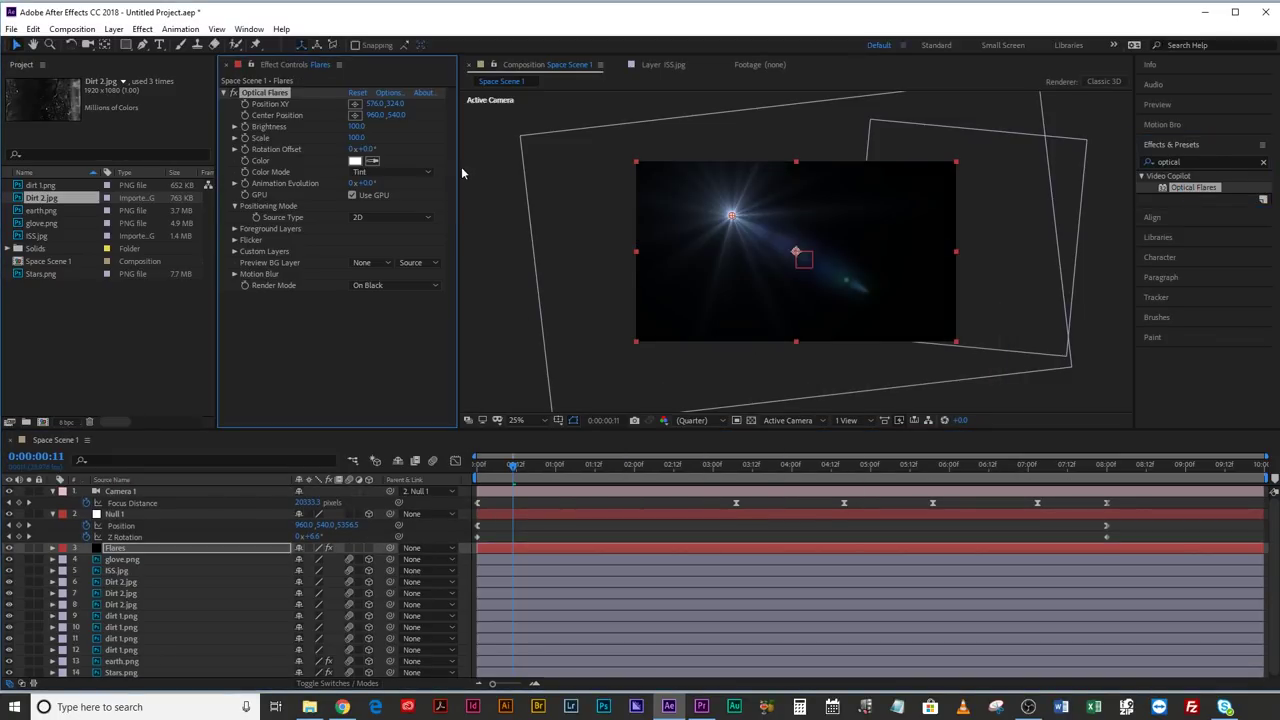
pyautogui.click(382, 285)
pyautogui.click(386, 314)
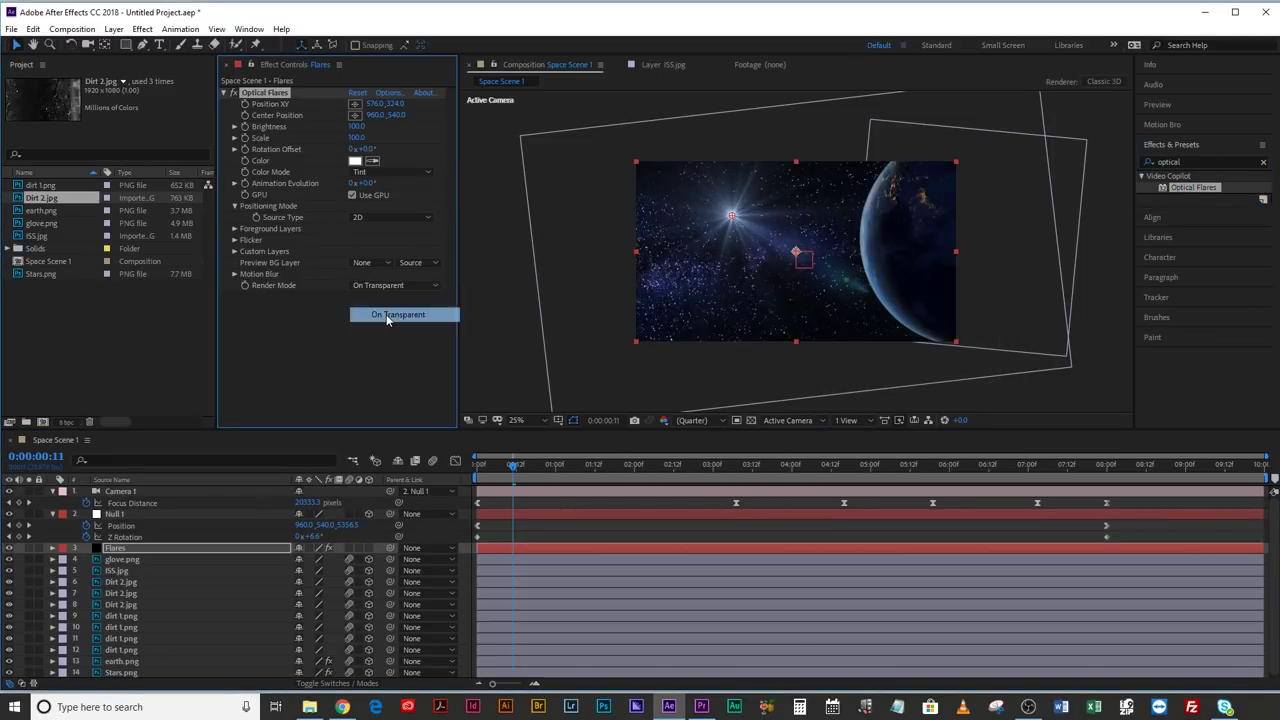
pyautogui.moveTo(732, 216); pyautogui.dragTo(680, 218)
pyautogui.moveTo(678, 214); pyautogui.dragTo(678, 212)
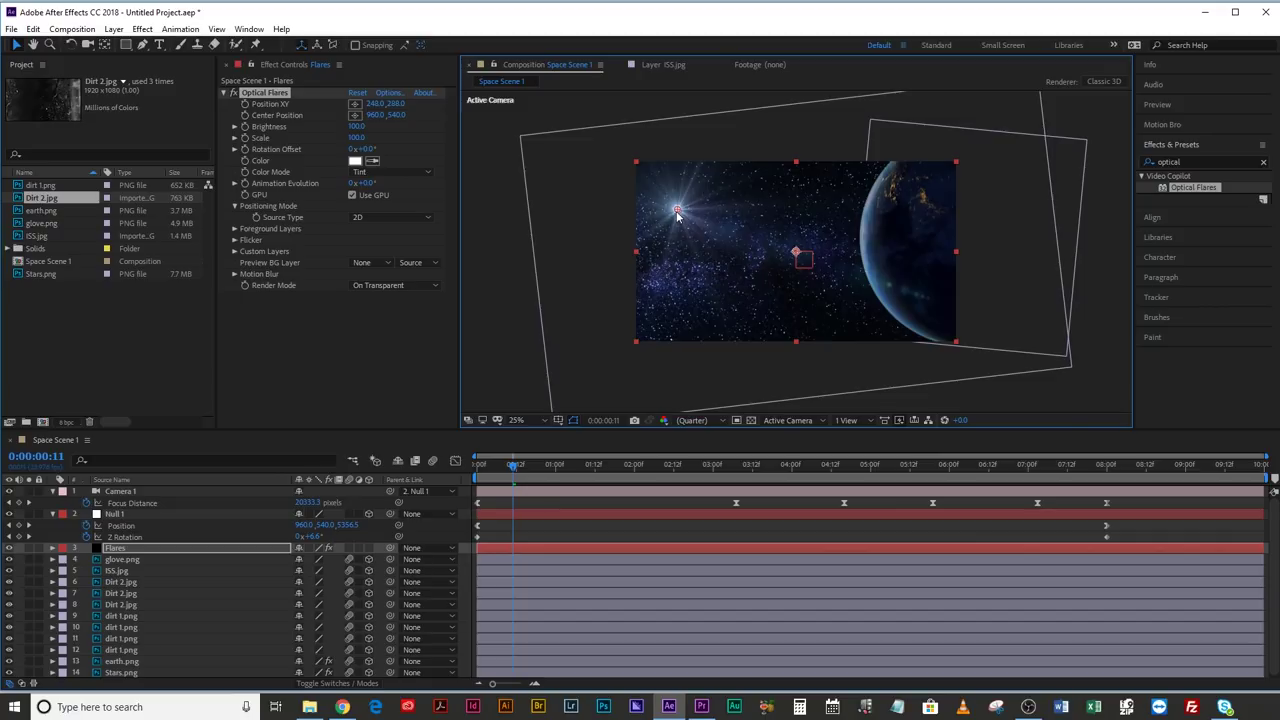
pyautogui.moveTo(678, 212); pyautogui.dragTo(644, 194)
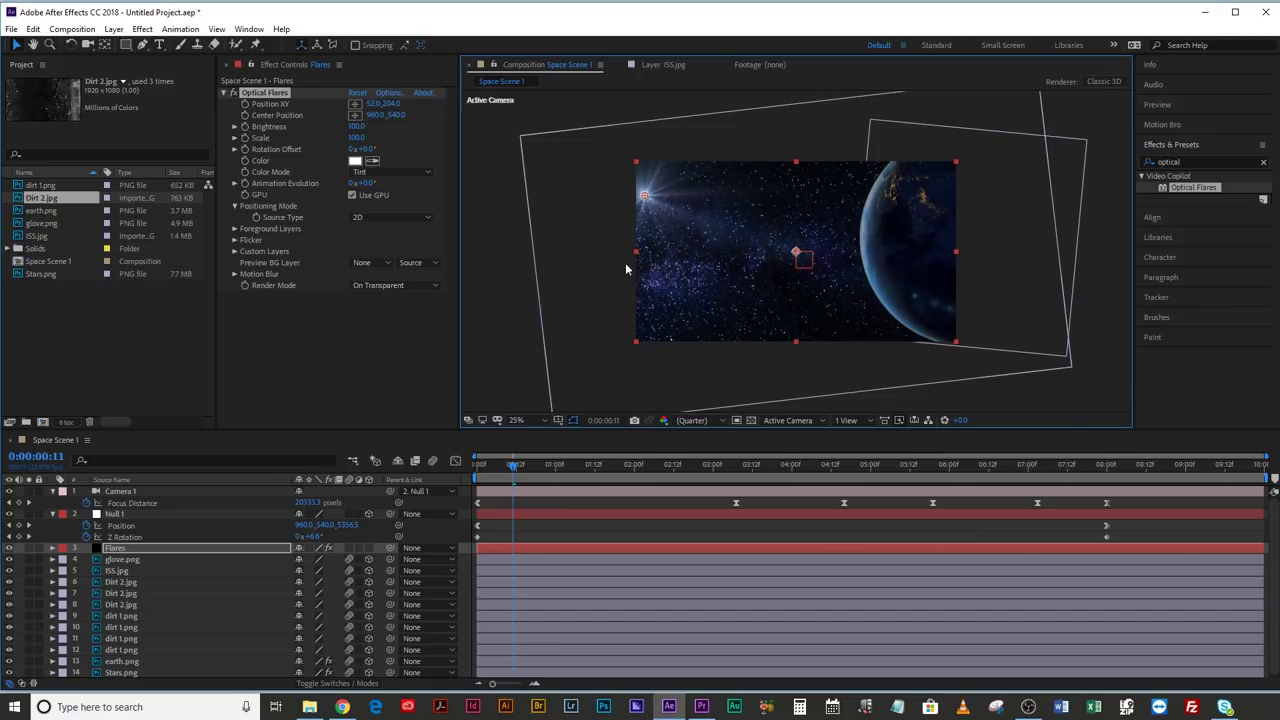
pyautogui.click(386, 92)
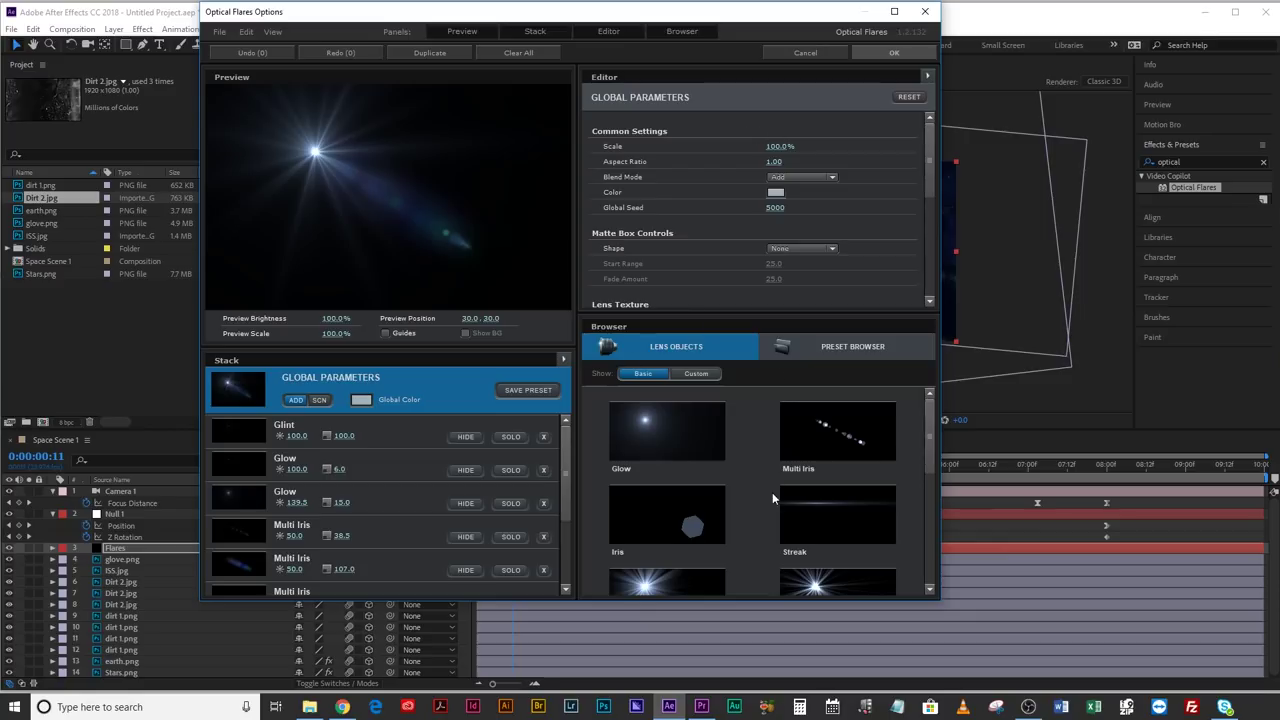
# Load the Blindness flare preset from Pro Presets 2 and accept it
pyautogui.click(826, 351)
pyautogui.scroll(-3, 785, 485)
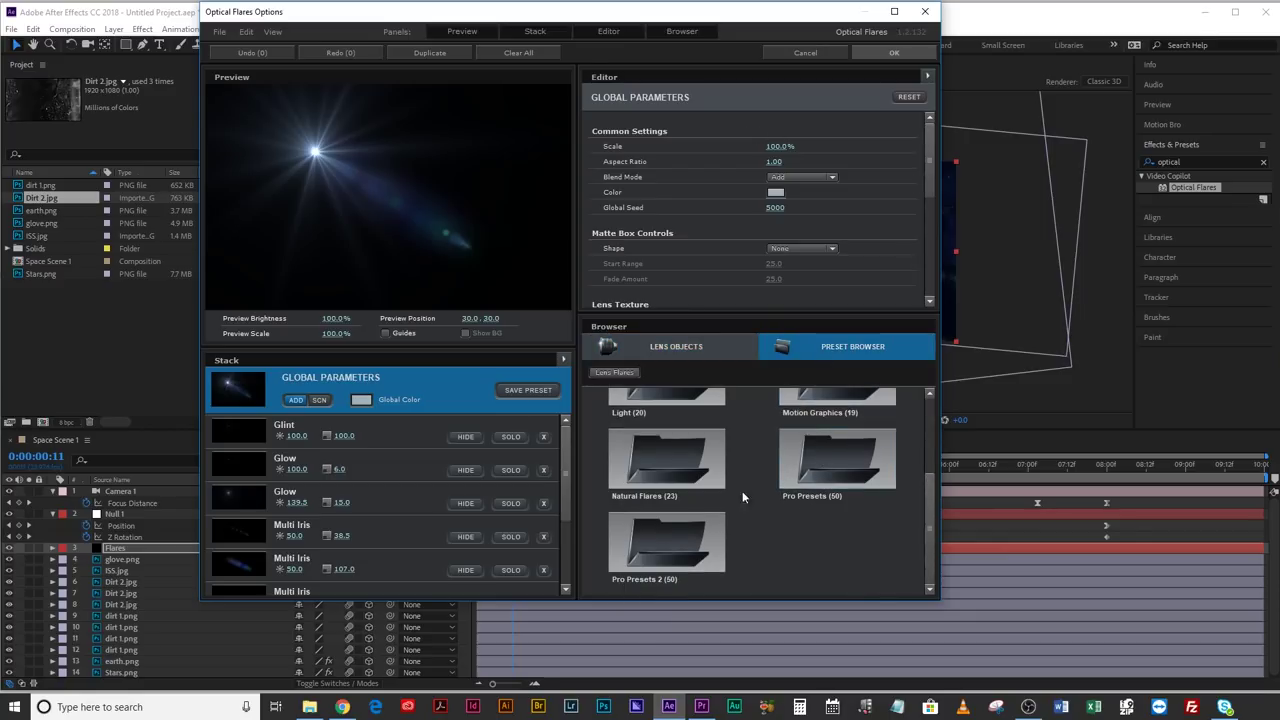
pyautogui.doubleClick(639, 560)
pyautogui.click(680, 465)
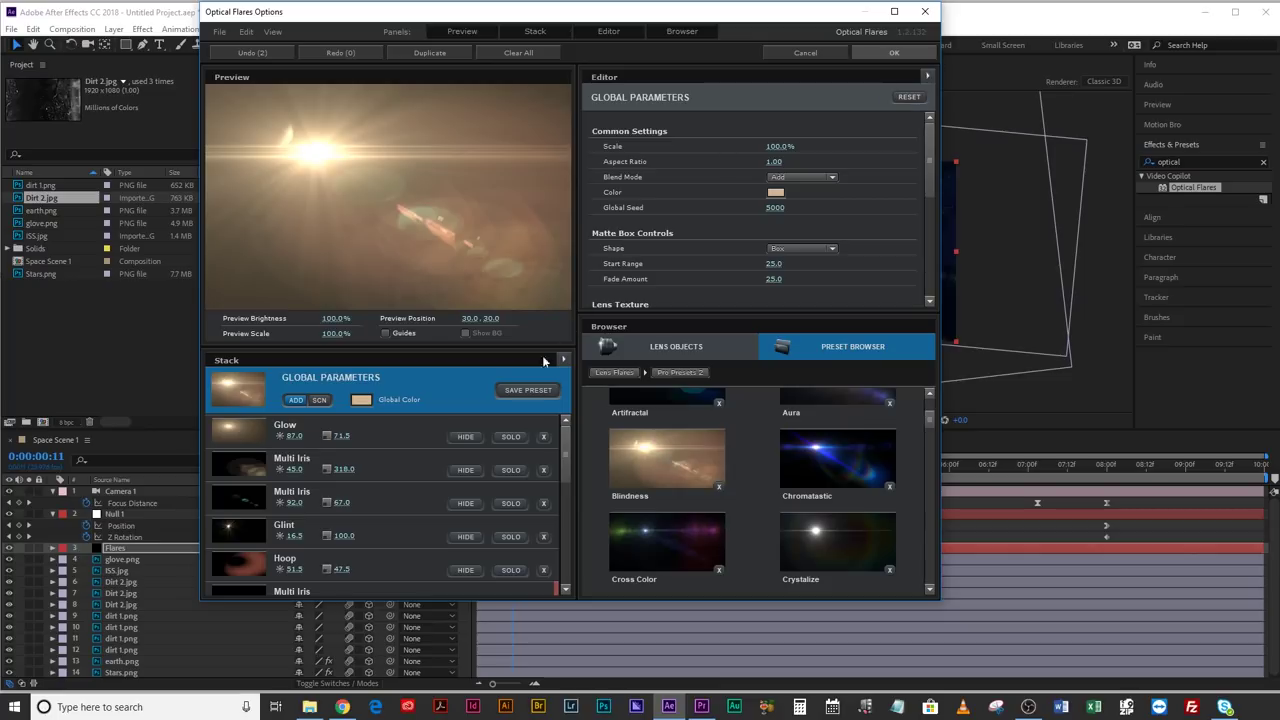
pyautogui.click(894, 52)
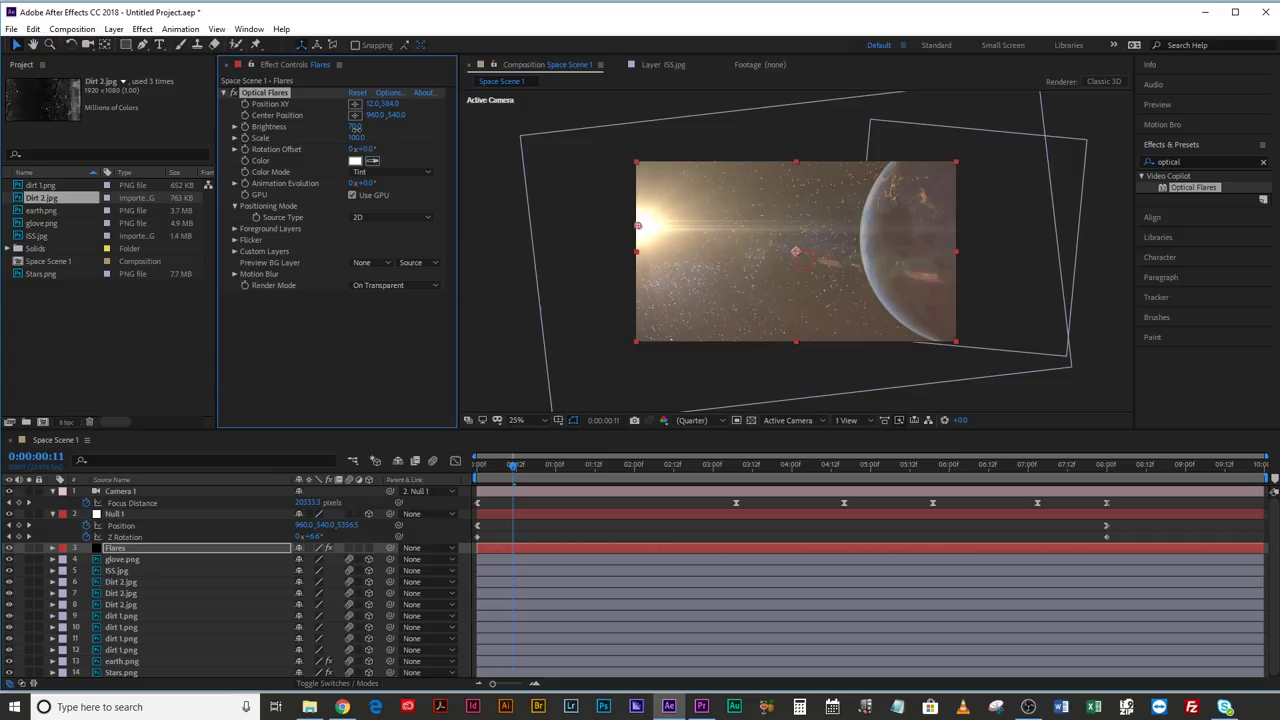
pyautogui.click(235, 230)
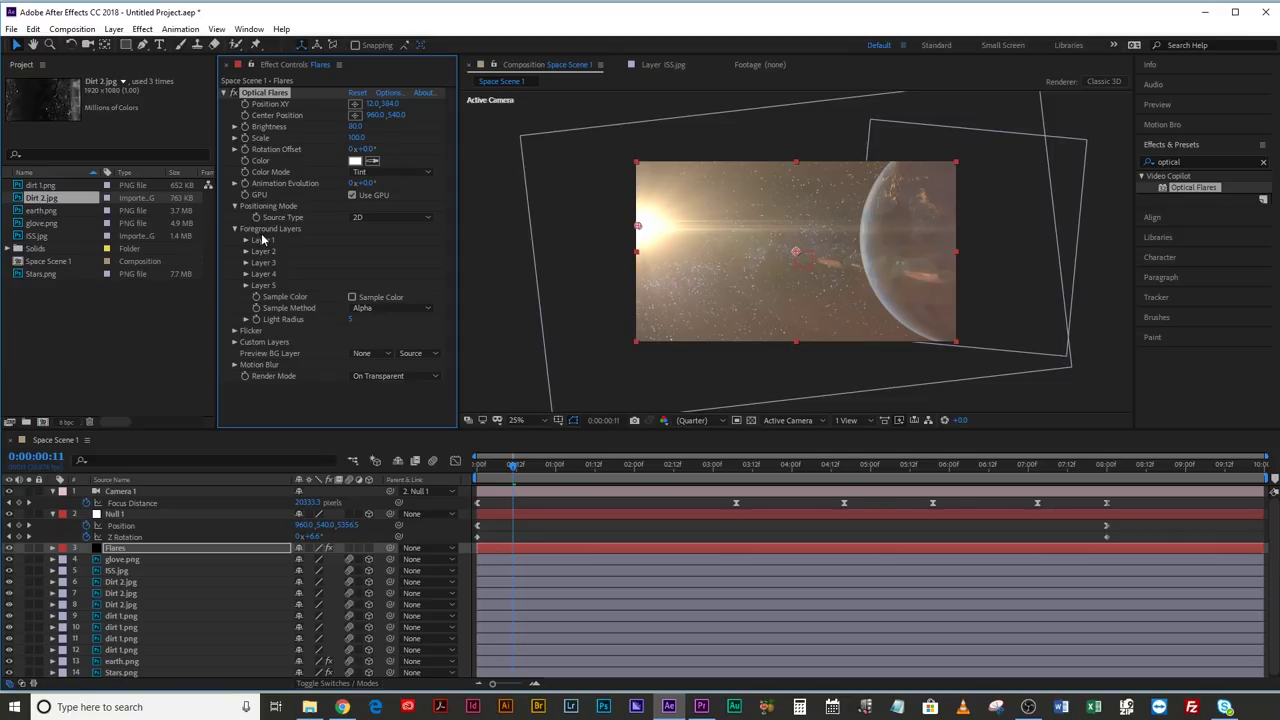
# Assign ISS.jpg as foreground Layer 1 and glove.png as Layer 2 of the flare
pyautogui.click(246, 241)
pyautogui.click(380, 252)
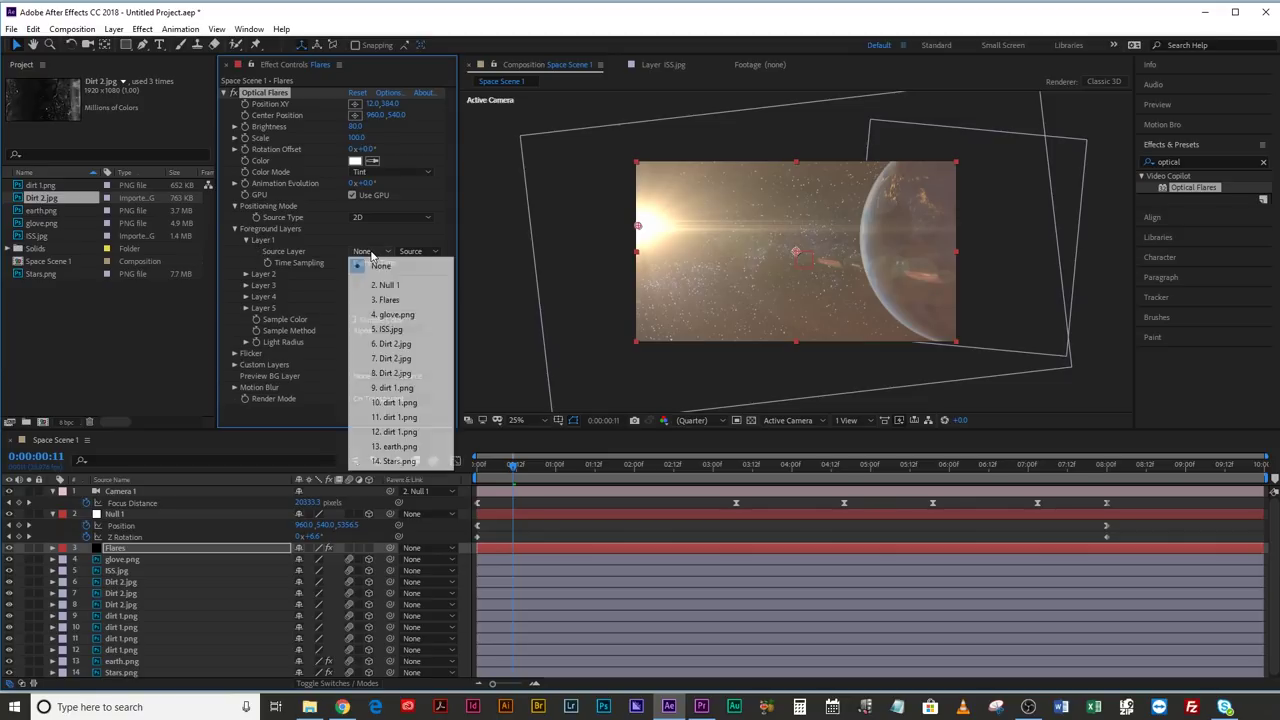
pyautogui.click(392, 329)
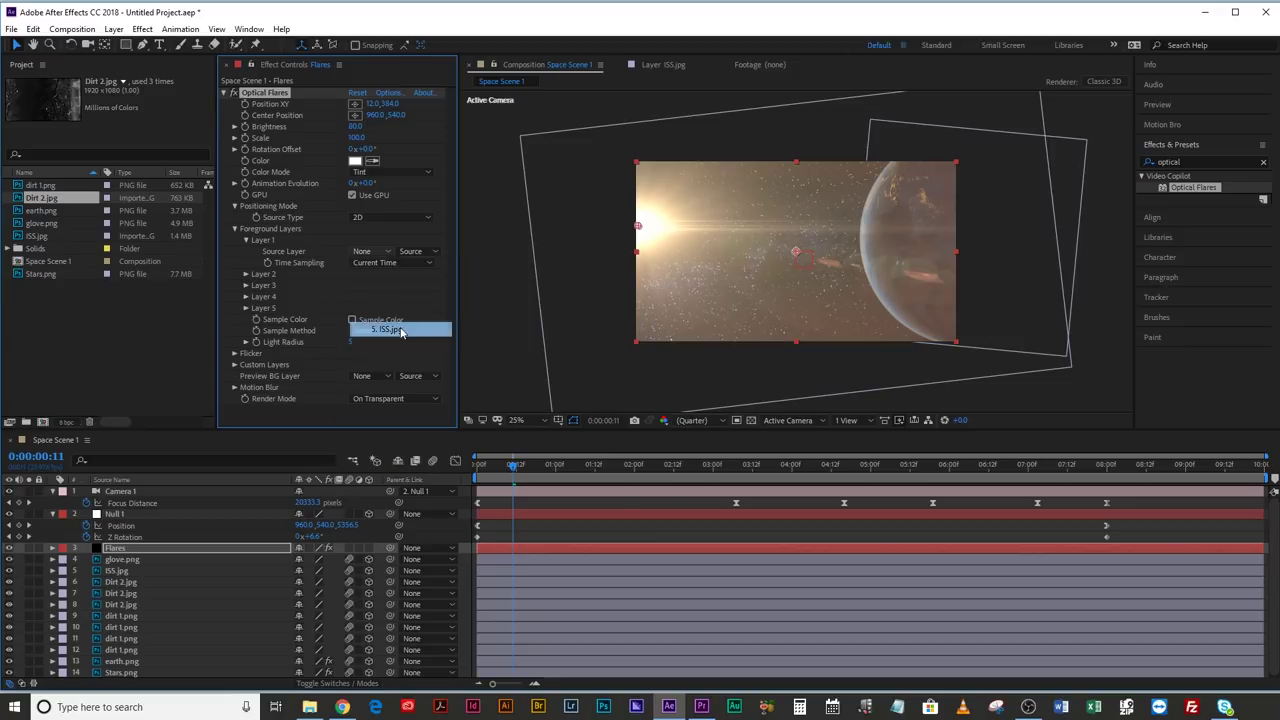
pyautogui.click(246, 274)
pyautogui.click(380, 285)
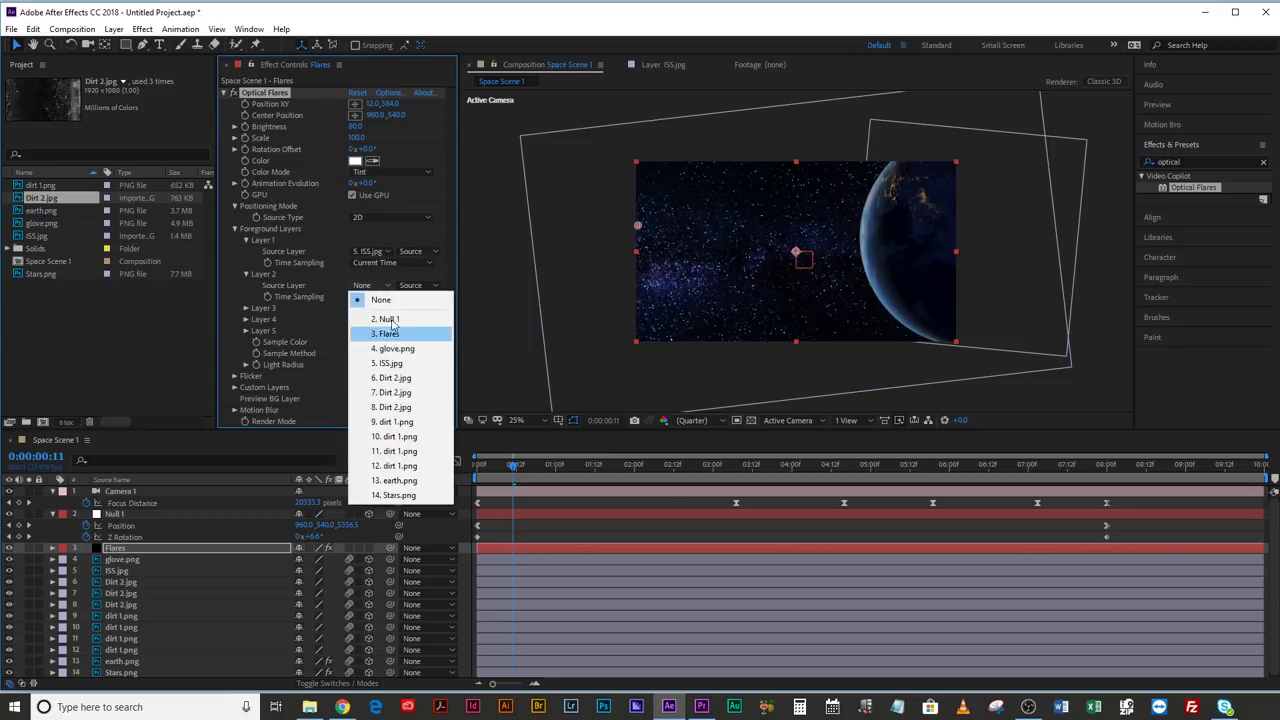
pyautogui.click(388, 357)
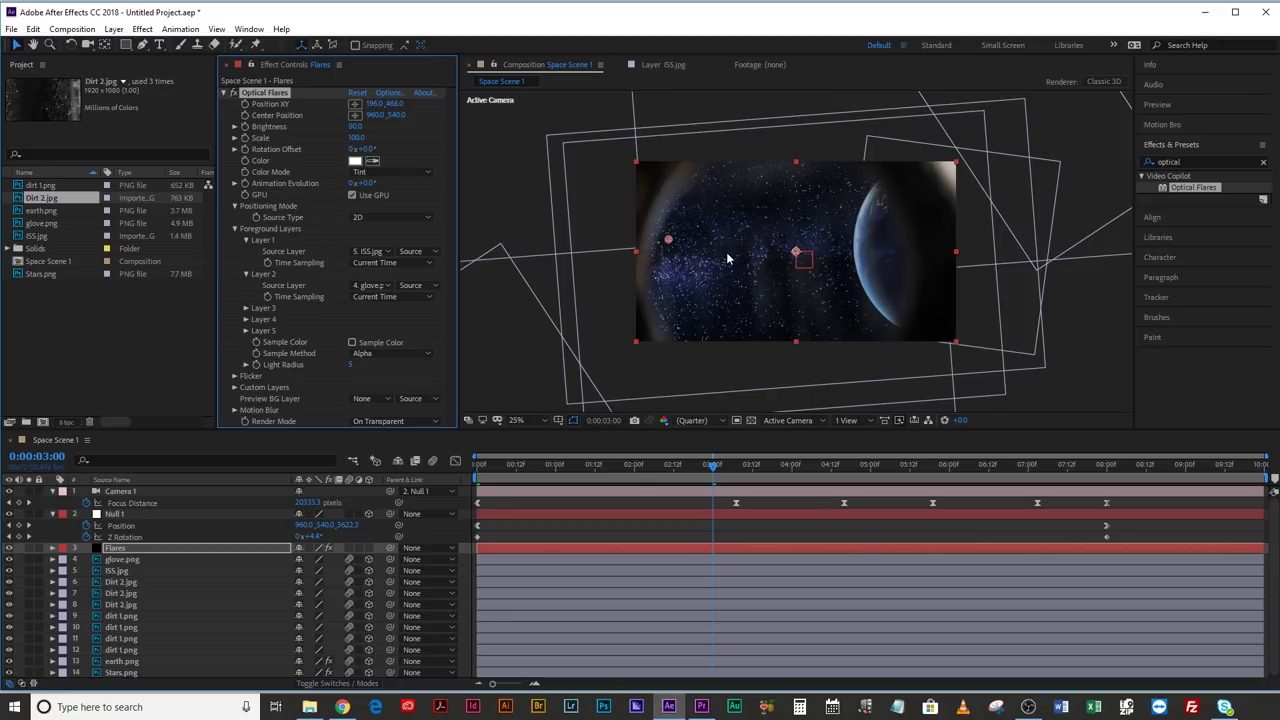
# Set both foreground layers' Source to Effects & Masks
pyautogui.click(414, 253)
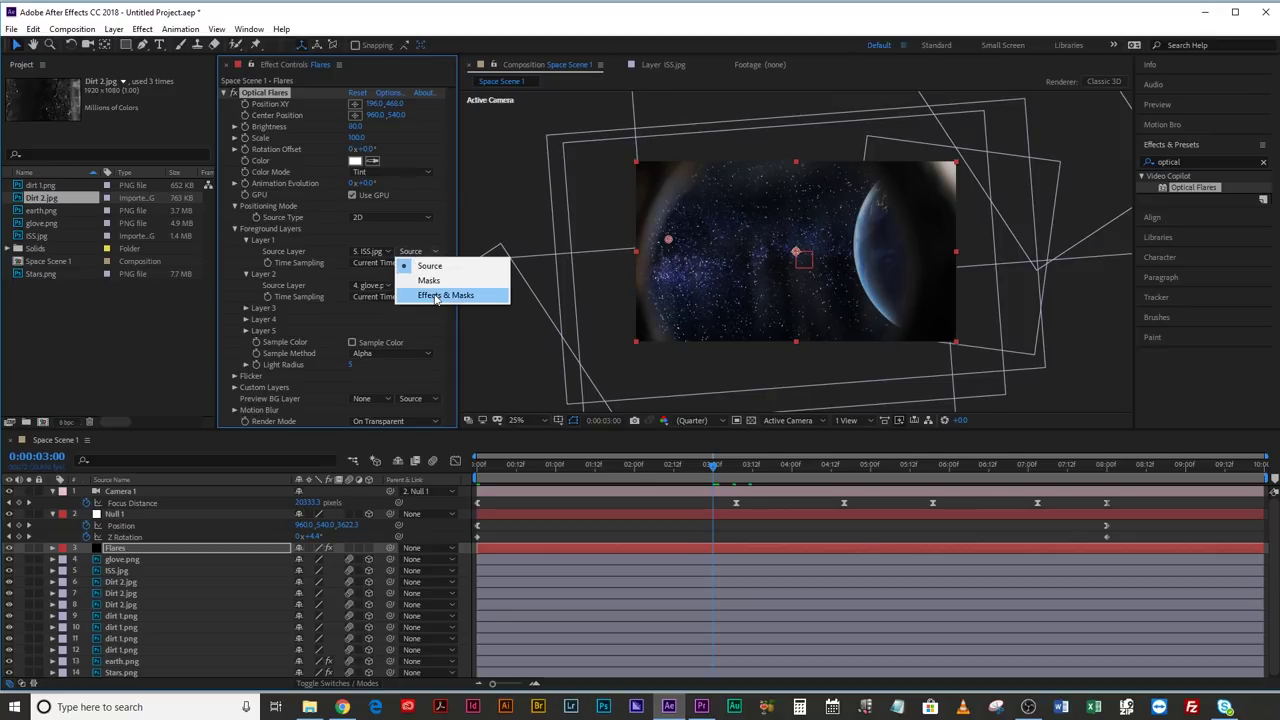
pyautogui.click(436, 296)
pyautogui.click(414, 286)
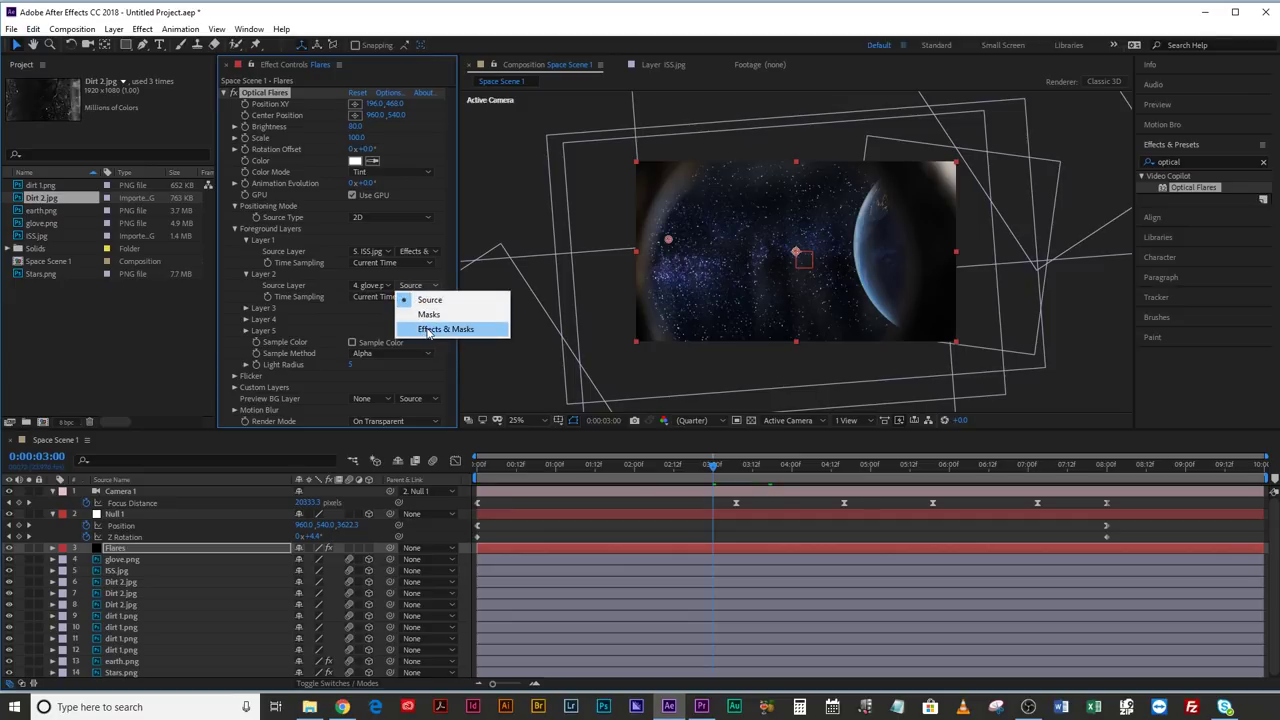
pyautogui.click(445, 329)
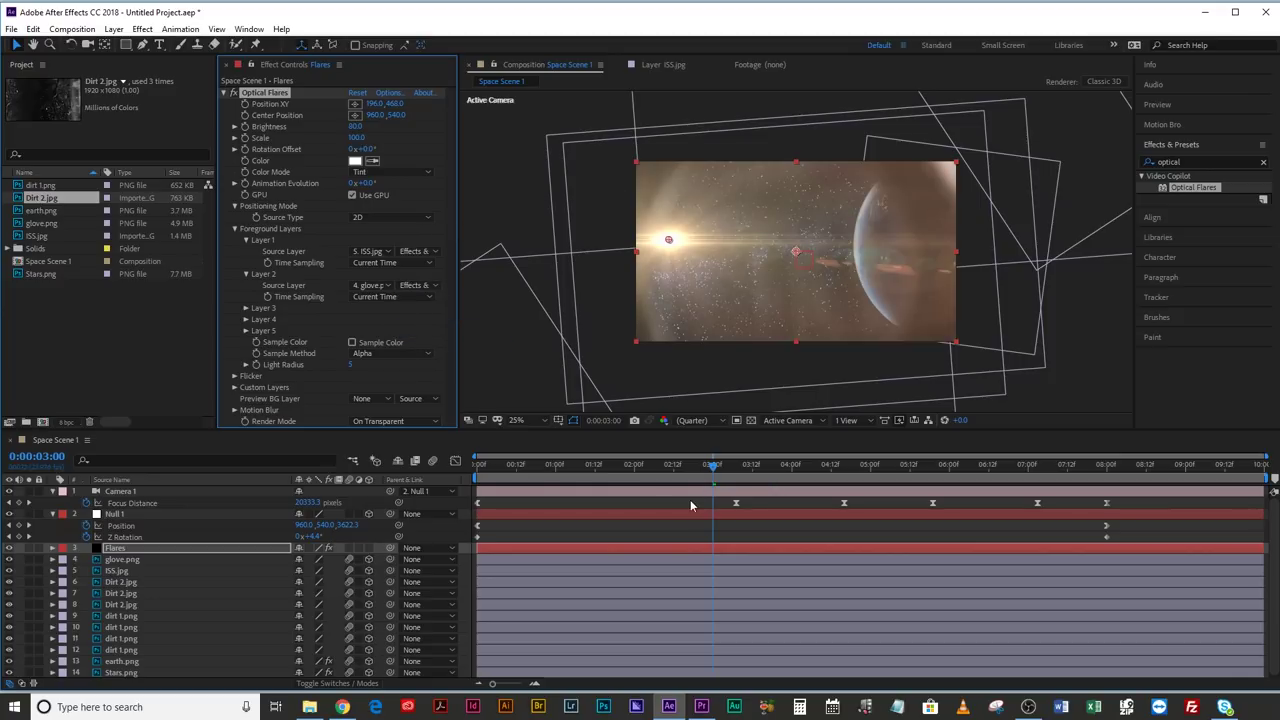
# Scrub through the opening seconds to preview the flare over the shot
pyautogui.moveTo(693, 464); pyautogui.dragTo(477, 466)
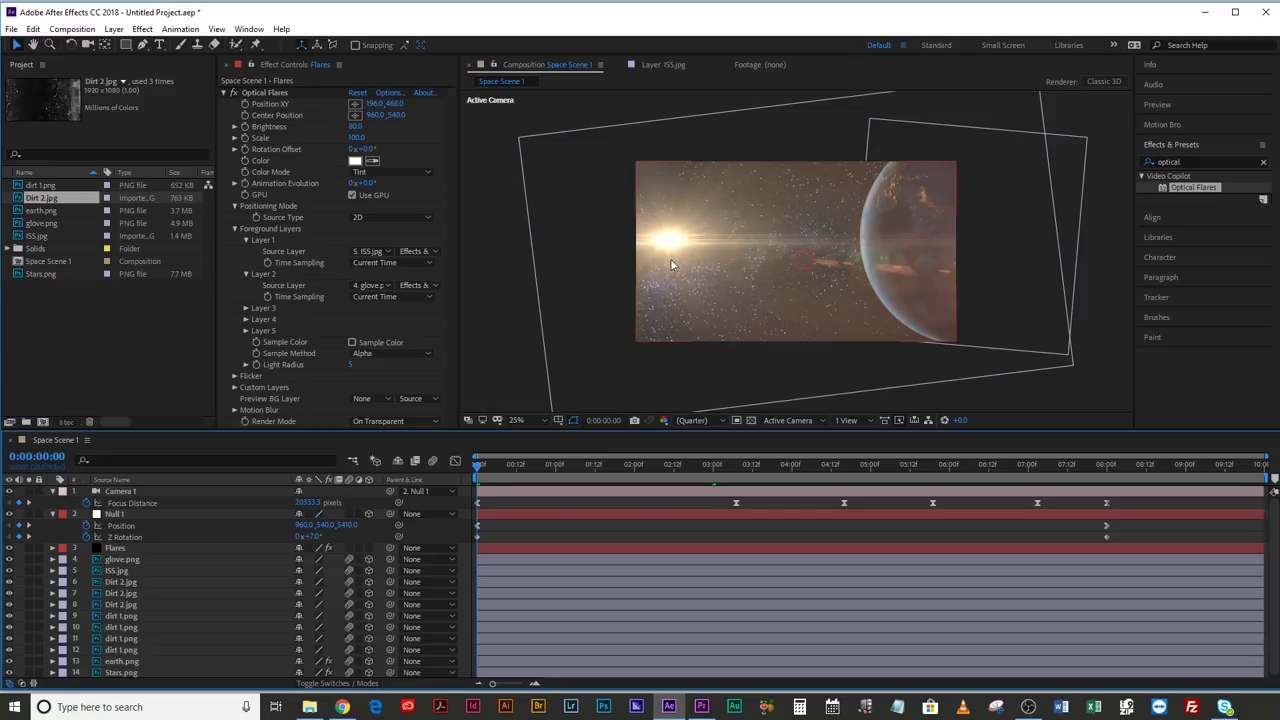
pyautogui.press('e')
pyautogui.hotkey('shift', '/')
pyautogui.moveTo(749, 466); pyautogui.dragTo(733, 510)
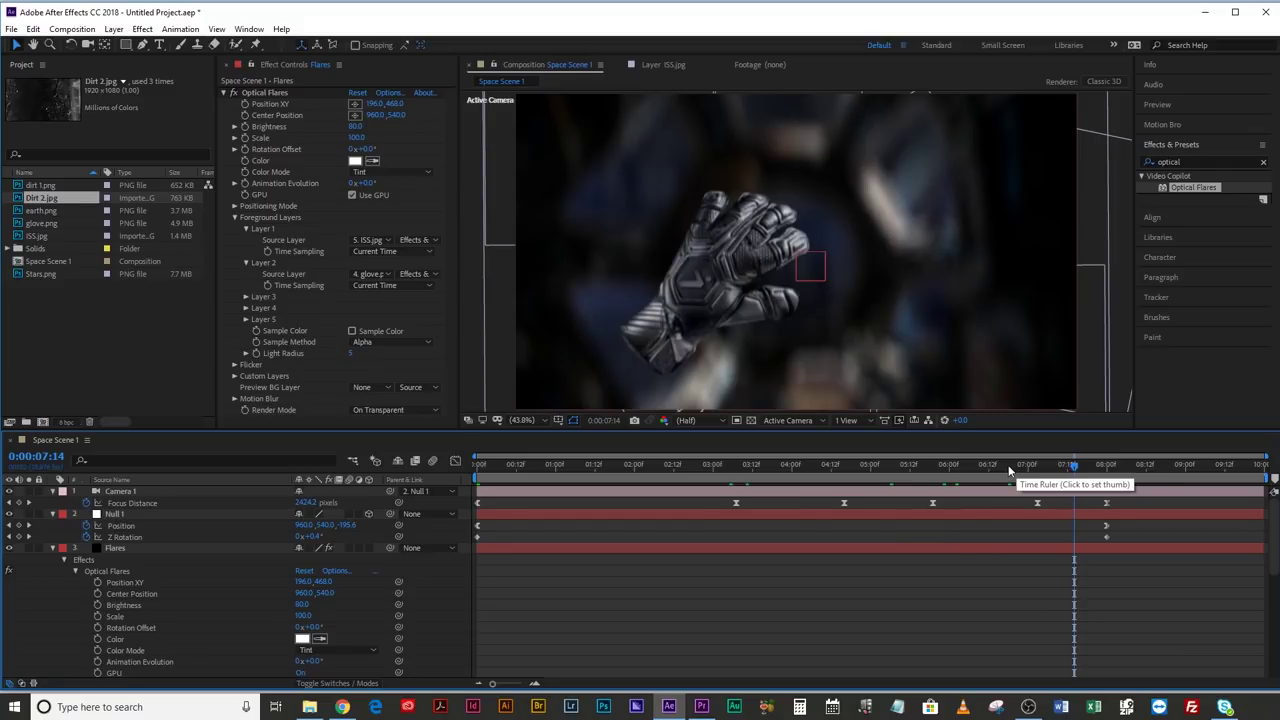
pyautogui.moveTo(1010, 470); pyautogui.dragTo(298, 500)
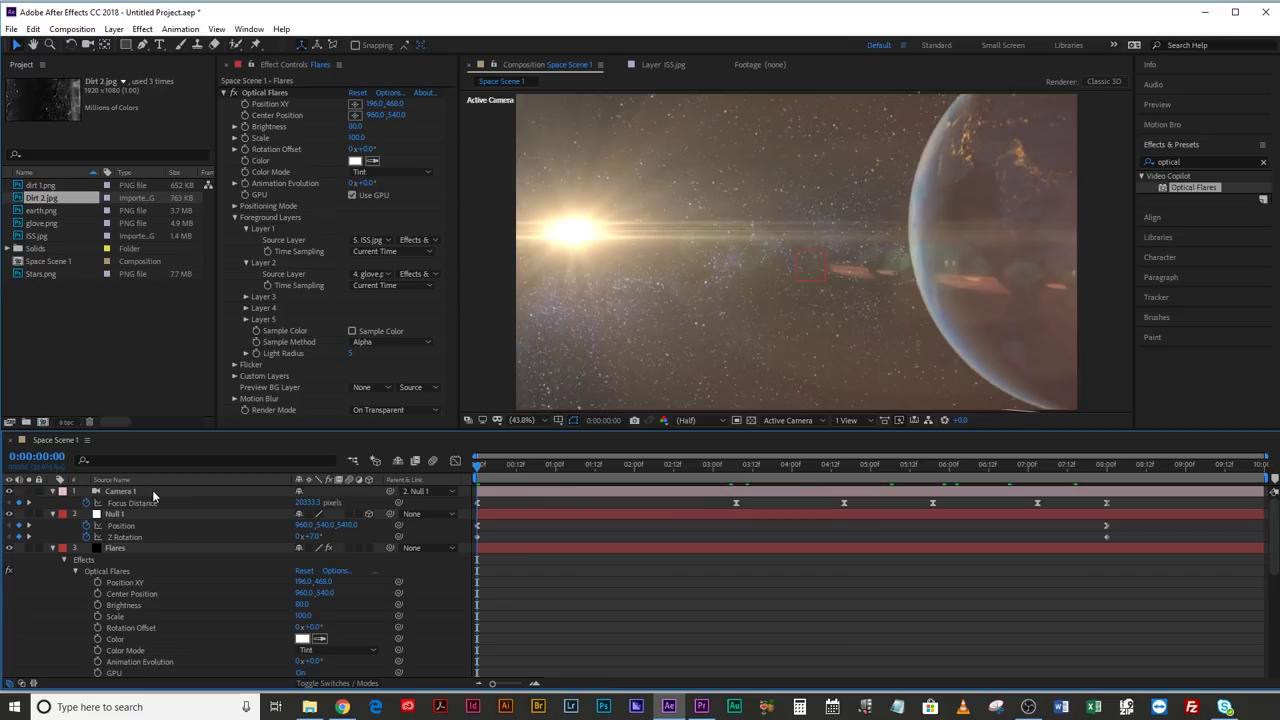
# Set Camera 1's Depth of Field to Off in its Camera Options
pyautogui.click(121, 491)
pyautogui.press('a')
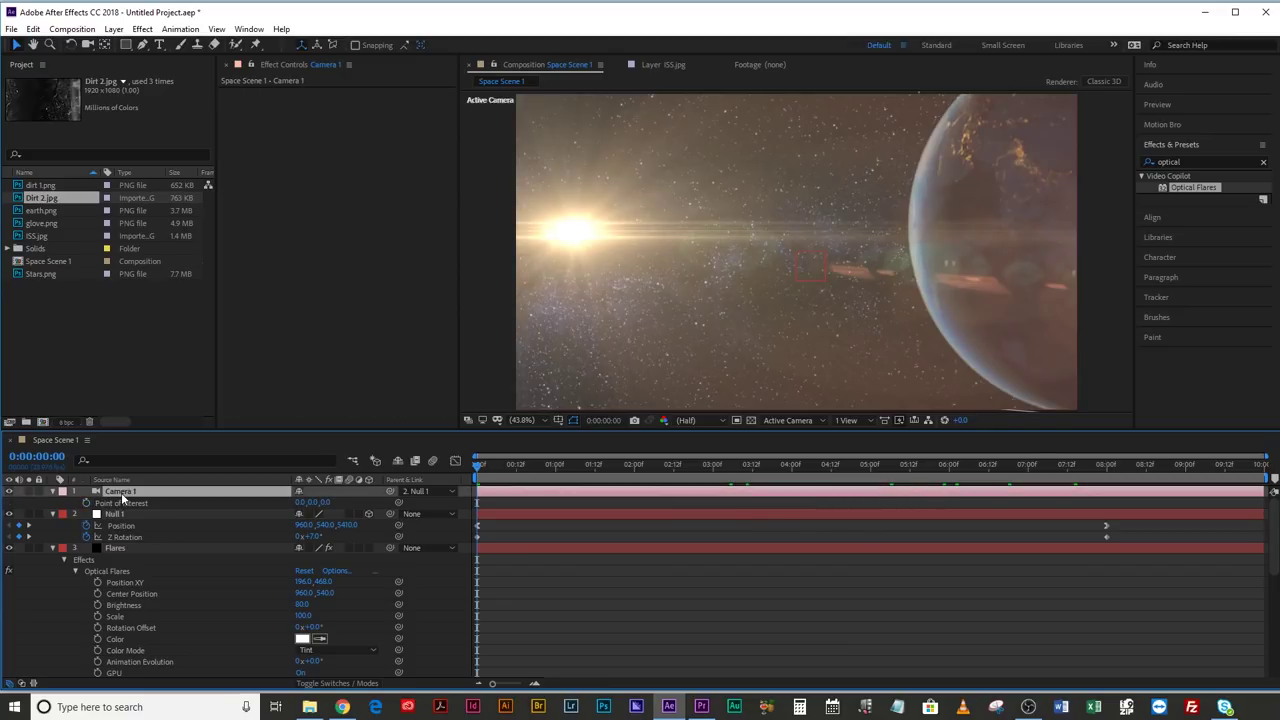
pyautogui.press('a')
pyautogui.press('a')
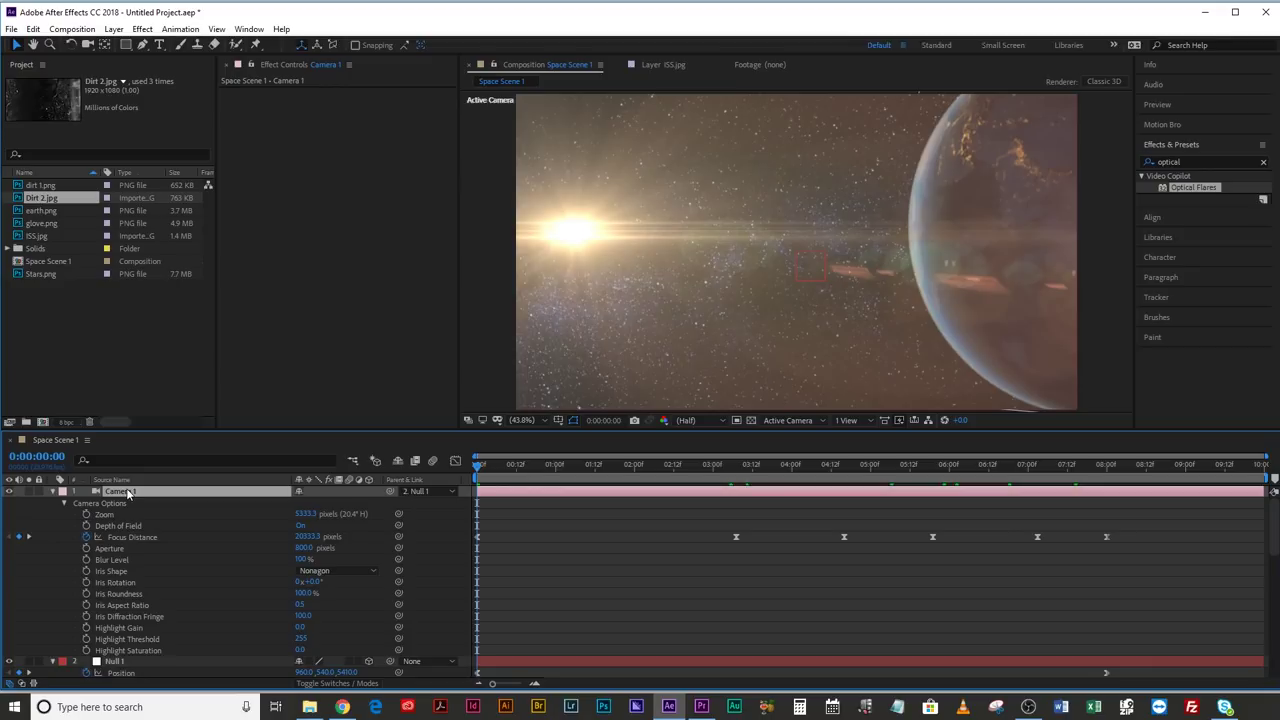
pyautogui.click(303, 525)
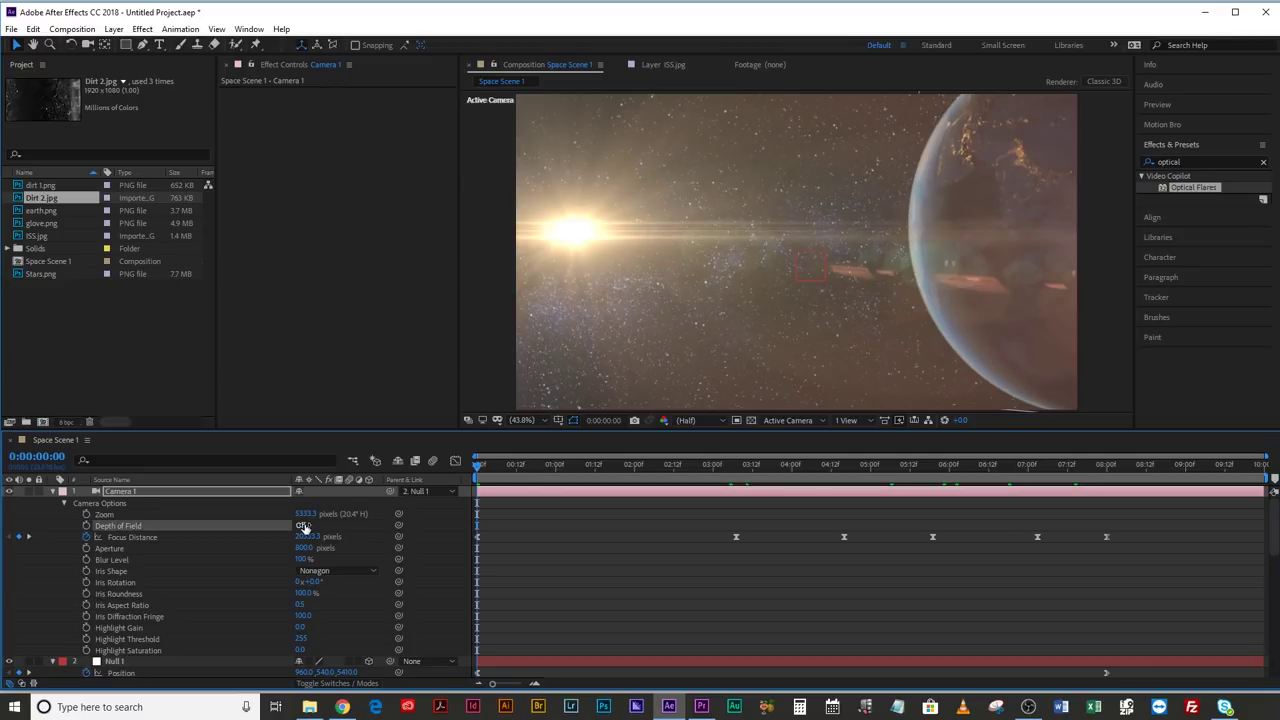
pyautogui.moveTo(675, 467); pyautogui.dragTo(1096, 462)
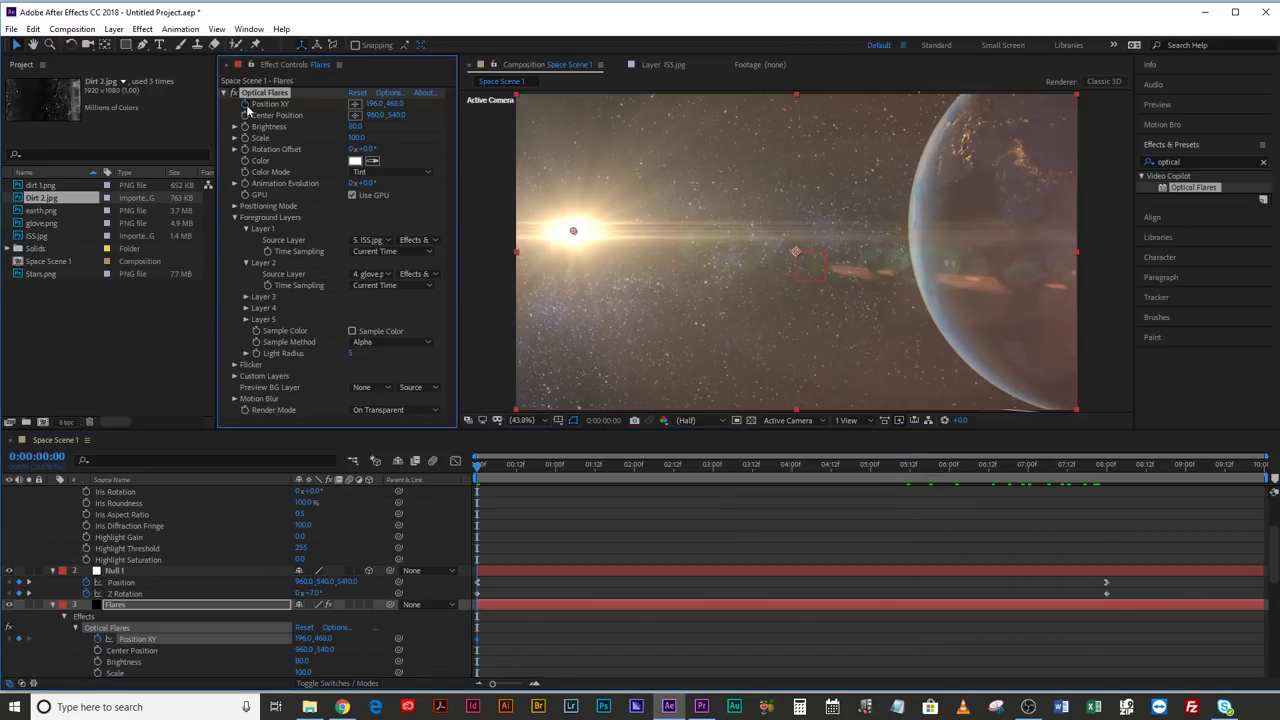
# Keyframe the flare's Position XY at 424.3,404.1 on the last frame and apply Easy Ease
pyautogui.press('End')
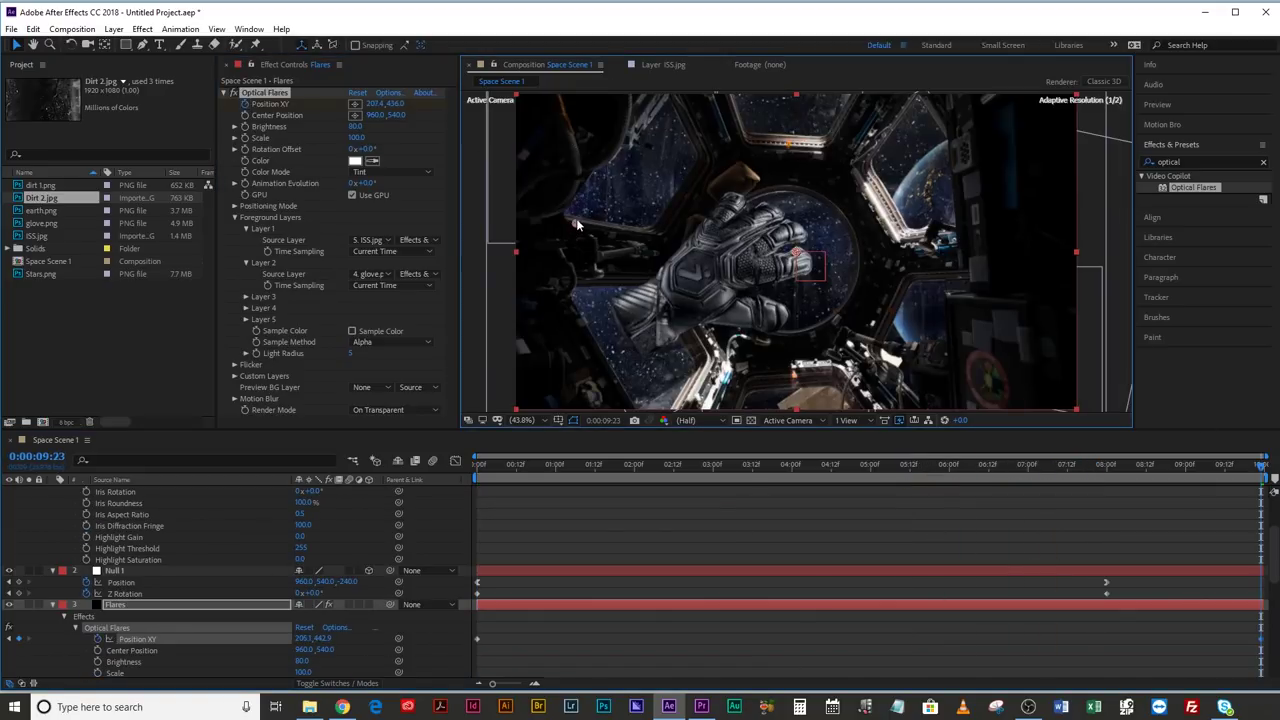
pyautogui.moveTo(576, 218); pyautogui.dragTo(583, 212)
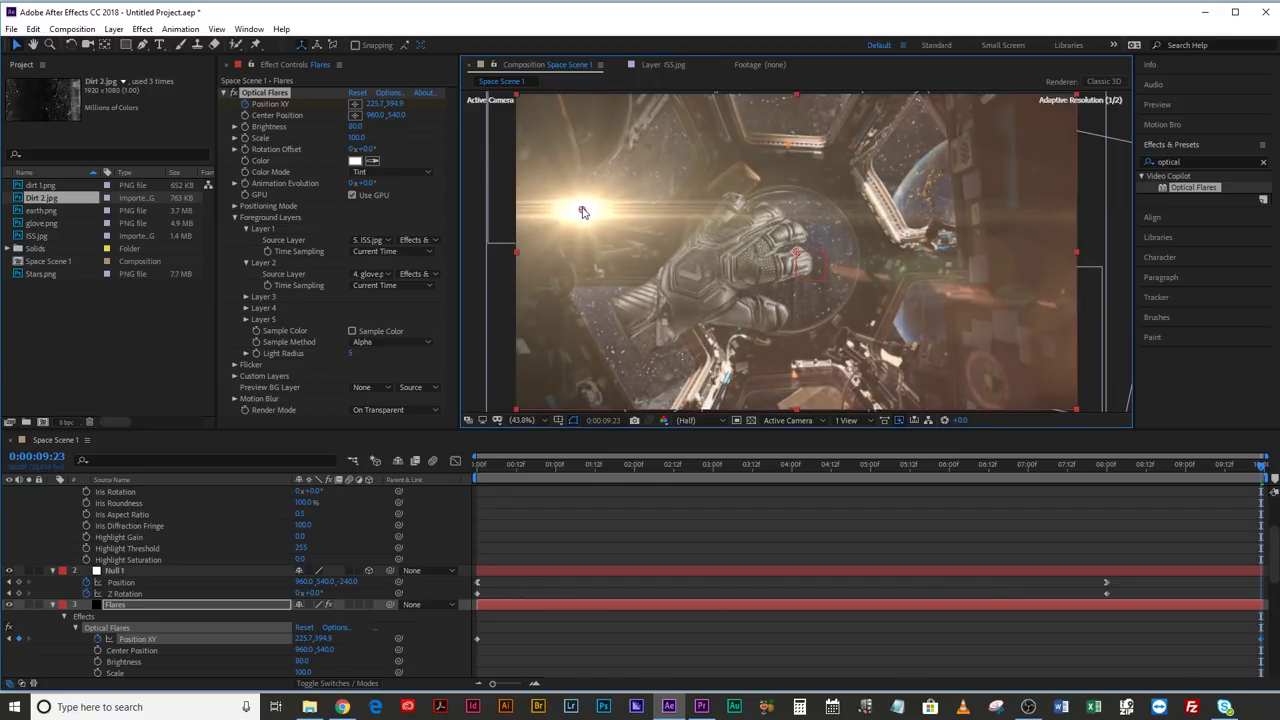
pyautogui.moveTo(582, 210); pyautogui.dragTo(641, 216)
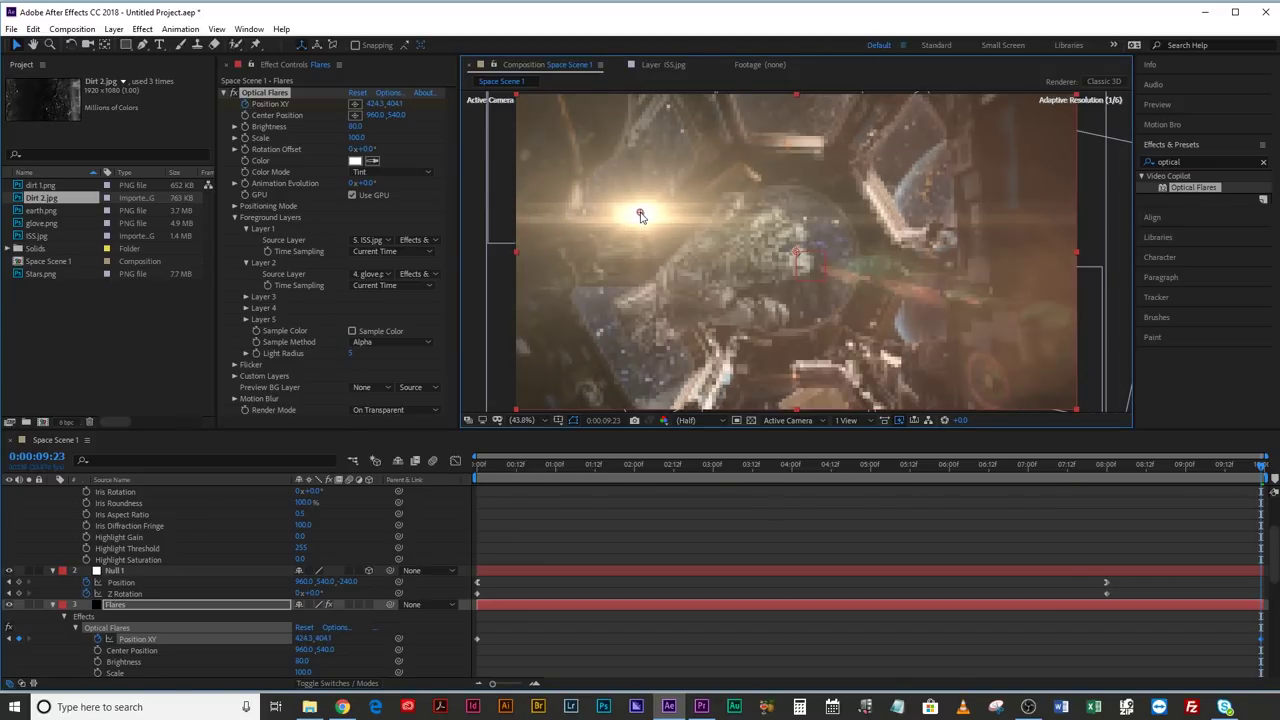
pyautogui.press('j')
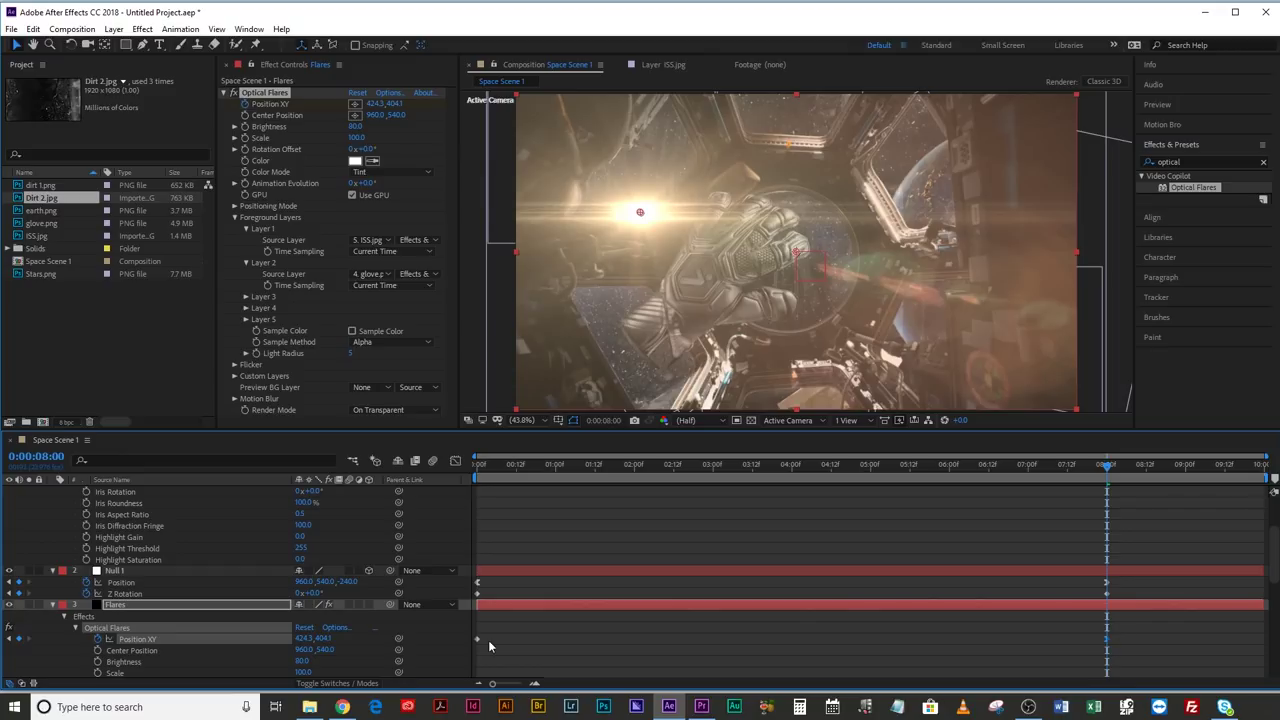
pyautogui.press('F9')
pyautogui.moveTo(1098, 475); pyautogui.dragTo(900, 502)
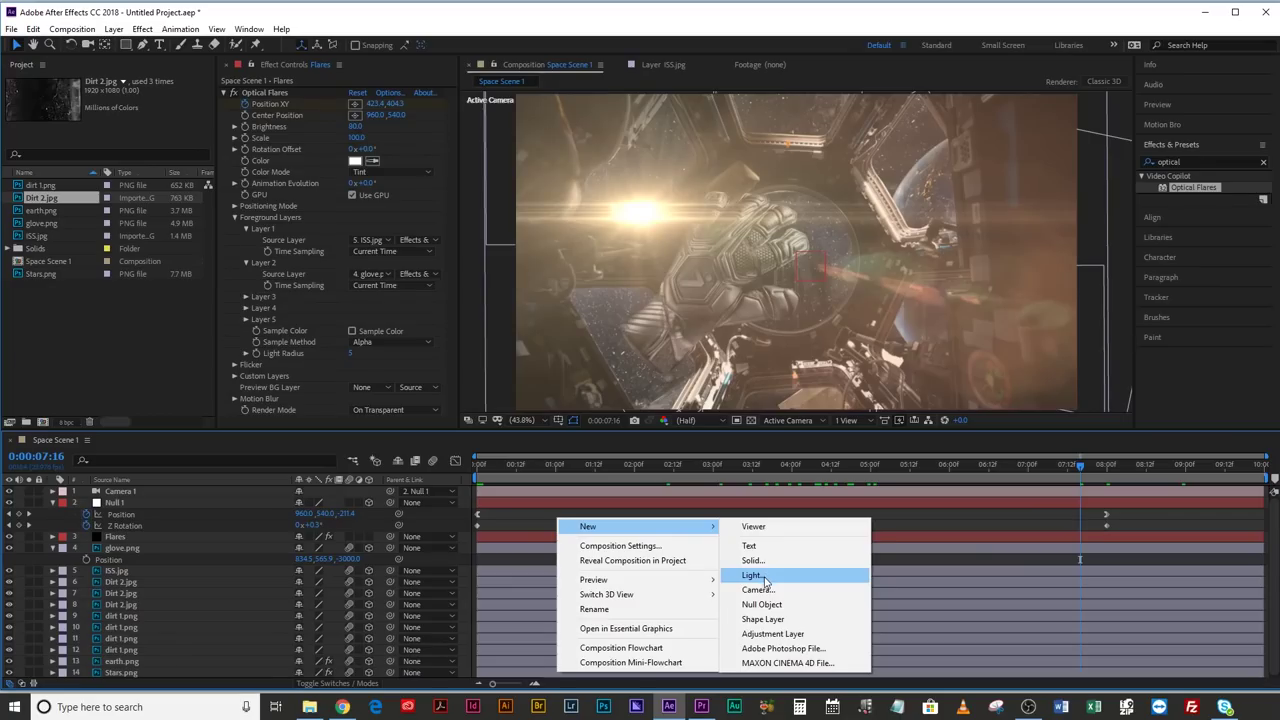
# Add a spot light named Spot Light 1 to the composition
pyautogui.click(765, 579)
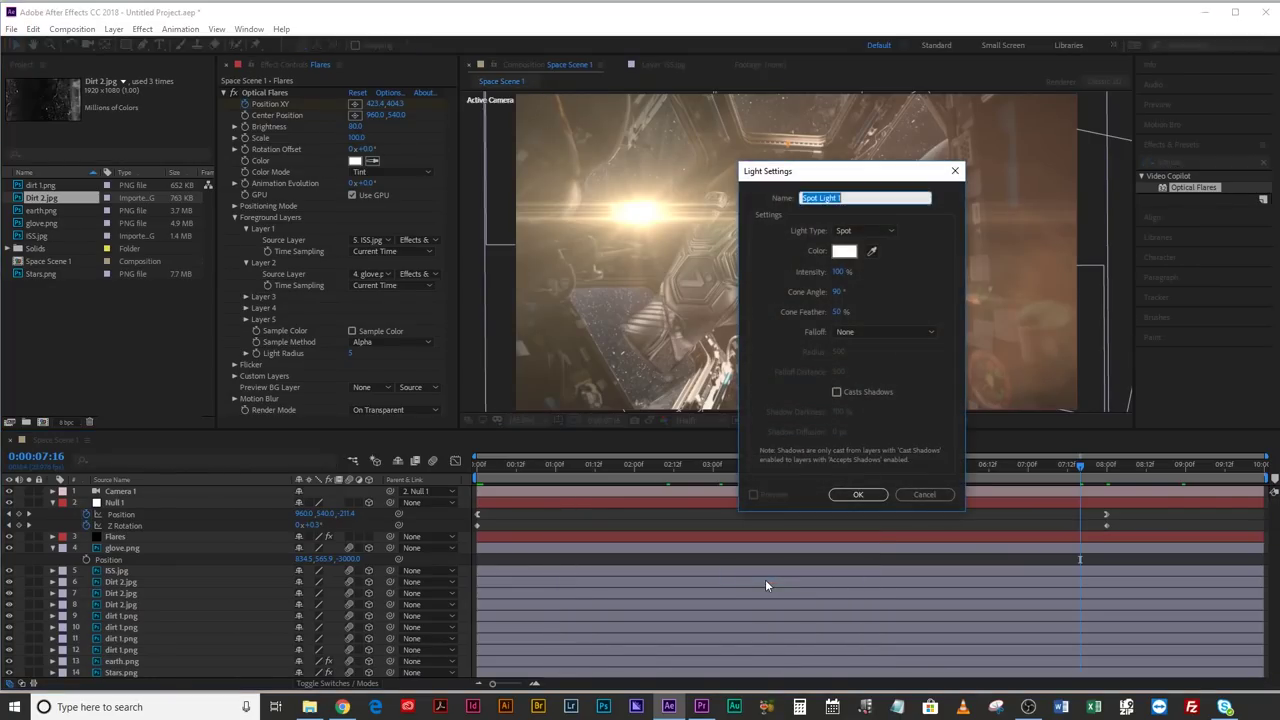
pyautogui.click(857, 494)
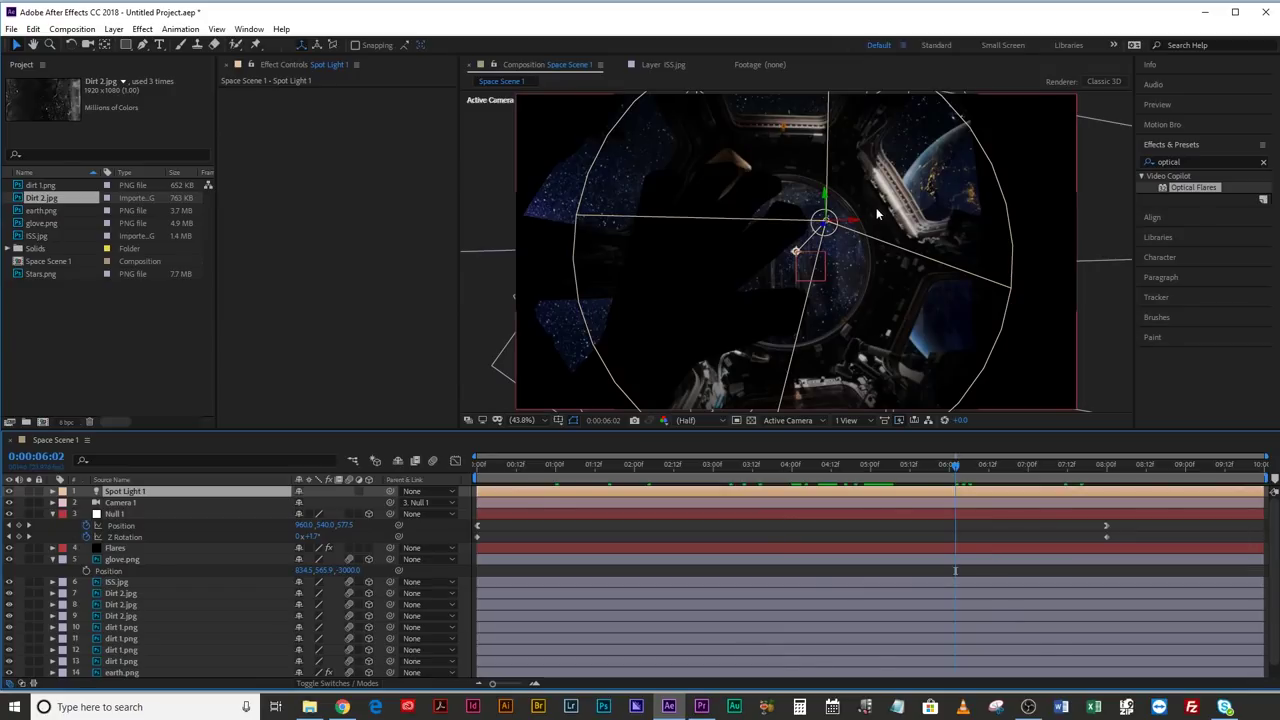
pyautogui.moveTo(824, 225); pyautogui.dragTo(724, 22)
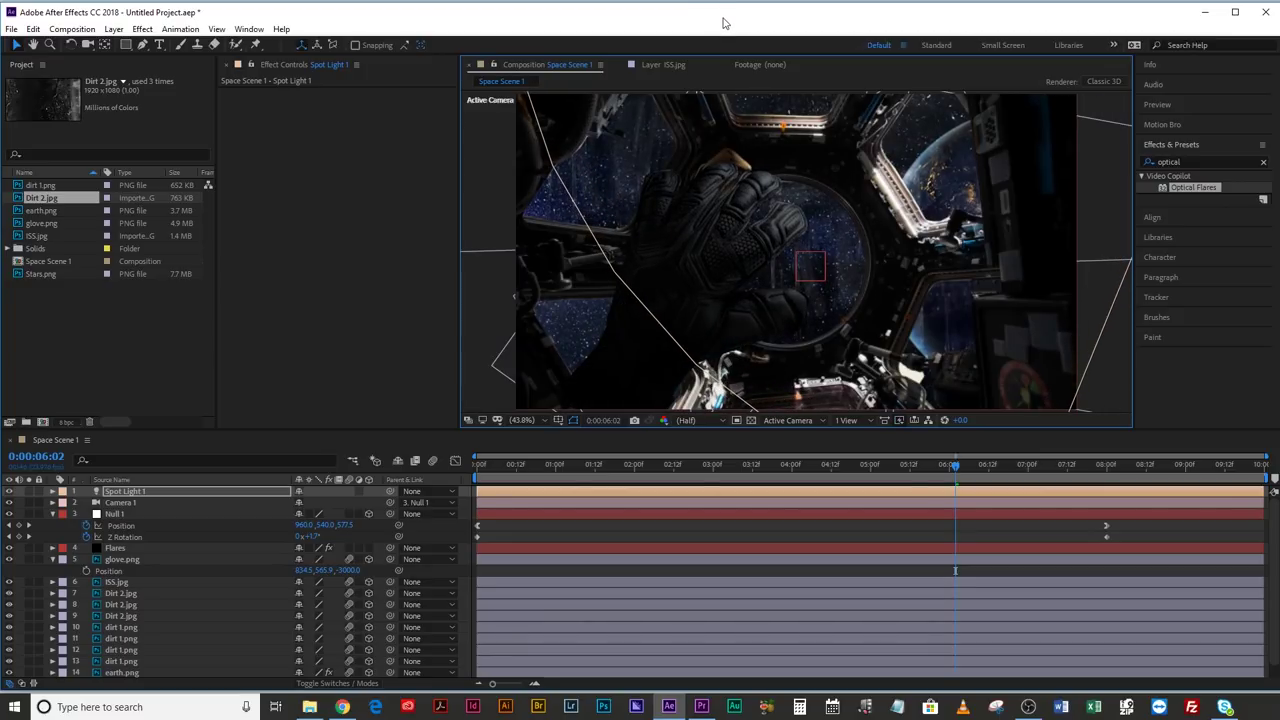
# Turn Camera 1's Depth of Field back On and play the shot to preview
pyautogui.click(120, 502)
pyautogui.press('Home')
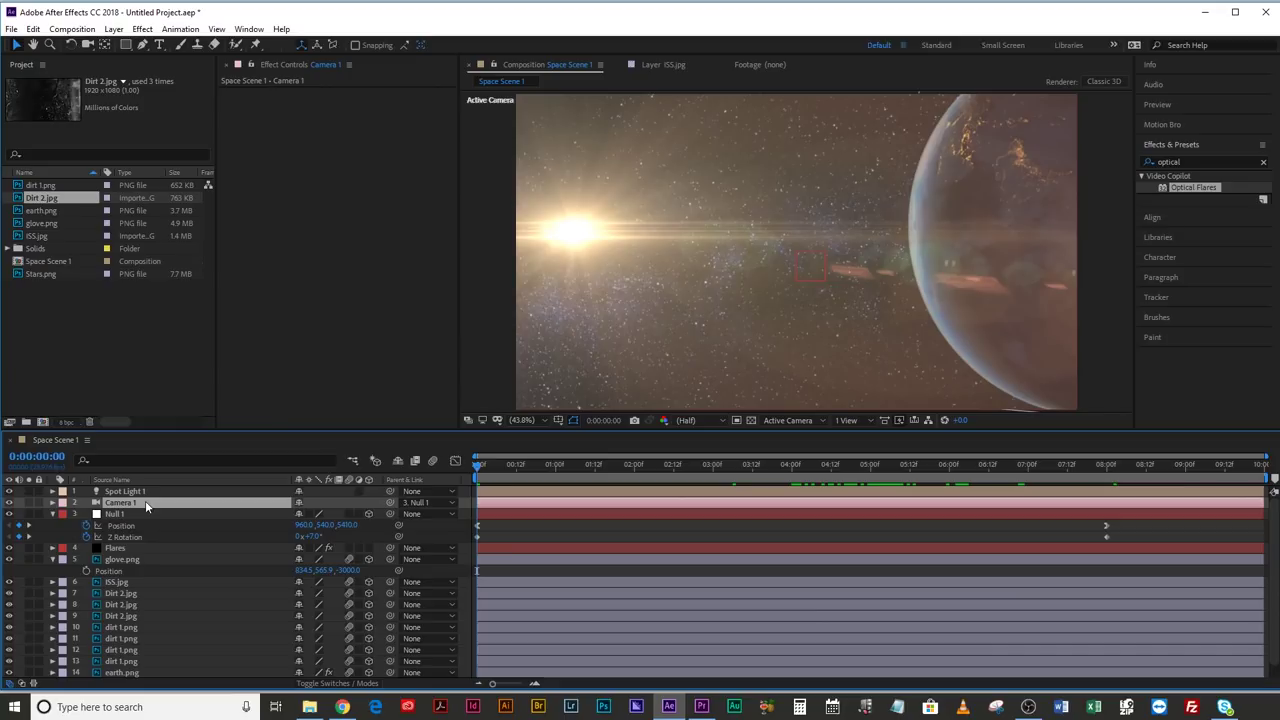
pyautogui.press('a')
pyautogui.press('a')
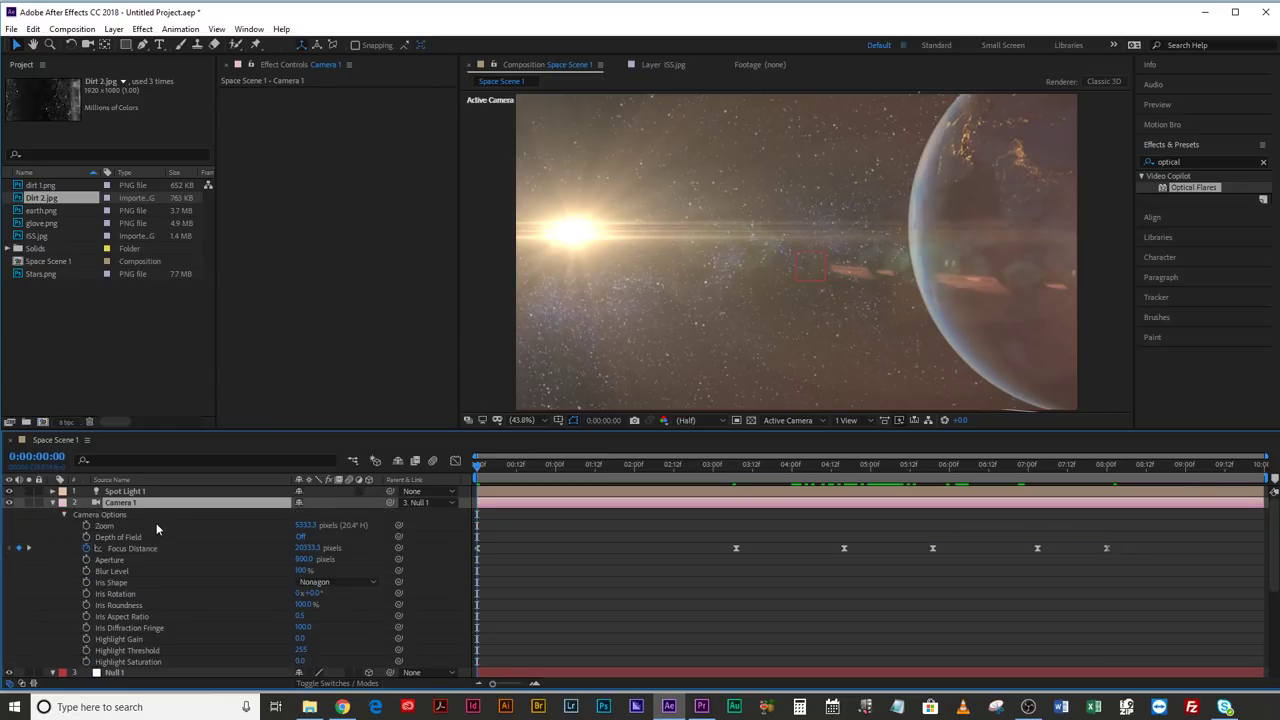
pyautogui.click(300, 537)
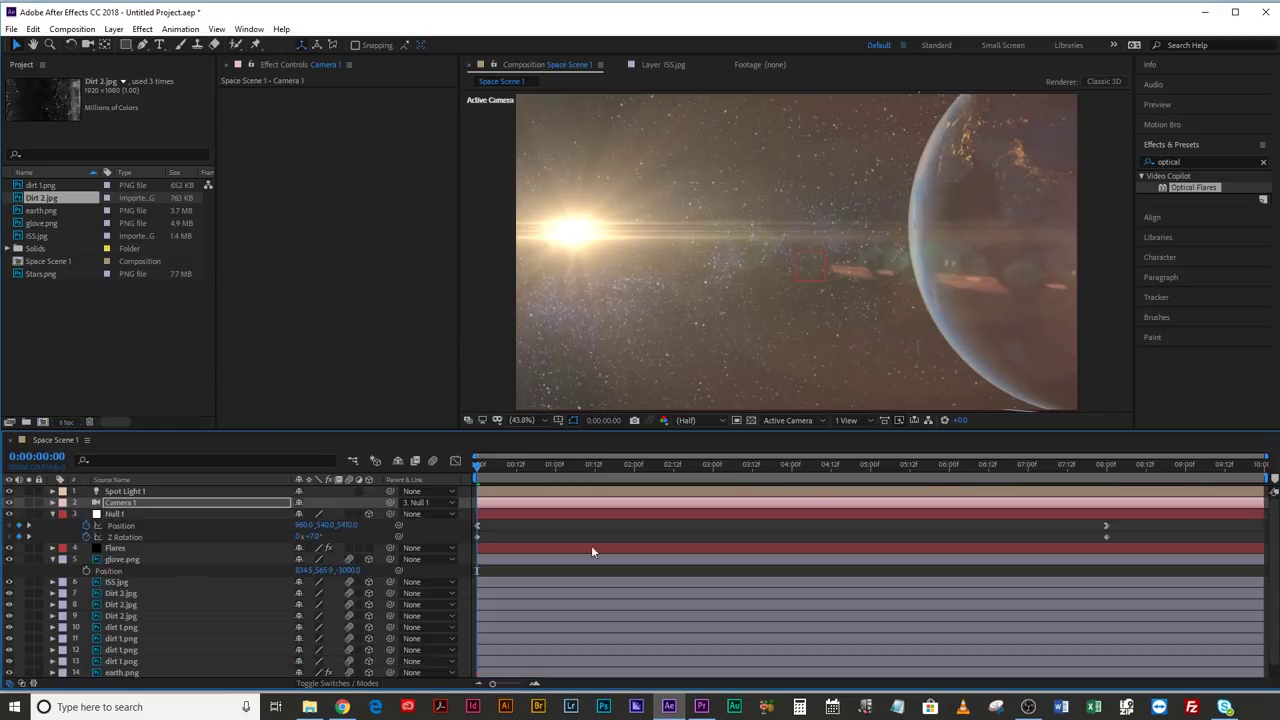
pyautogui.press('space')
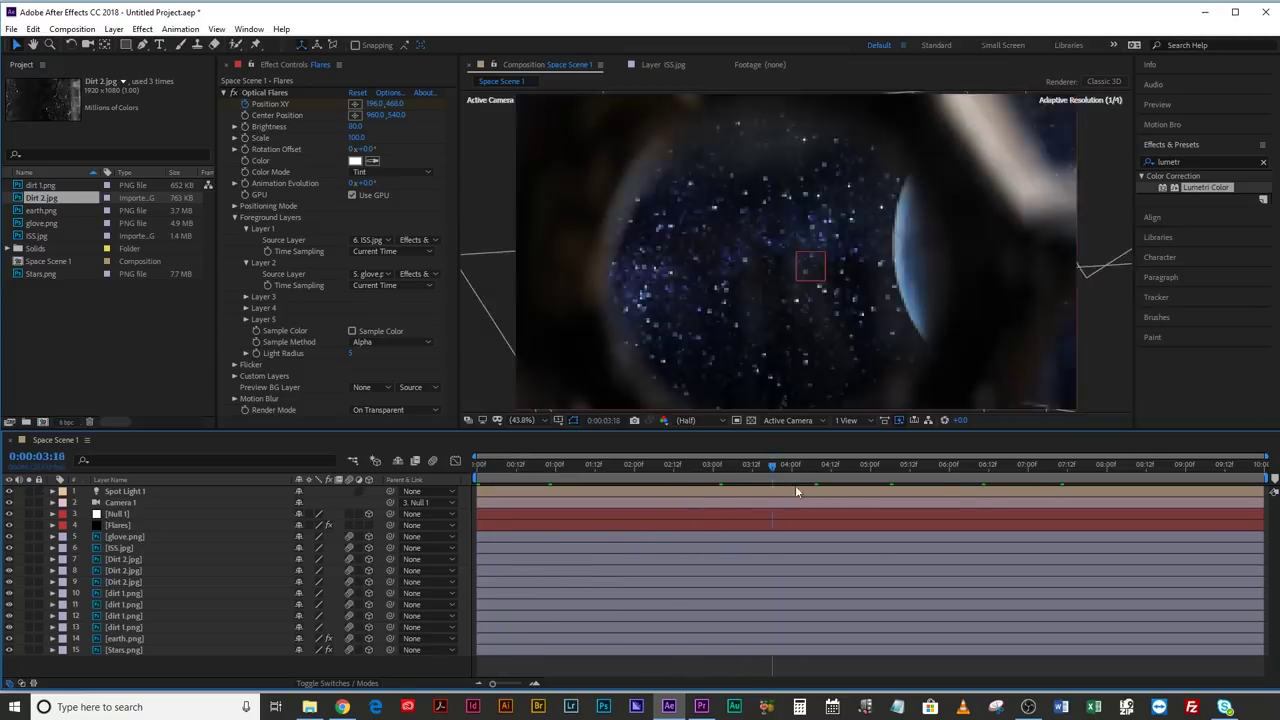
pyautogui.press('space')
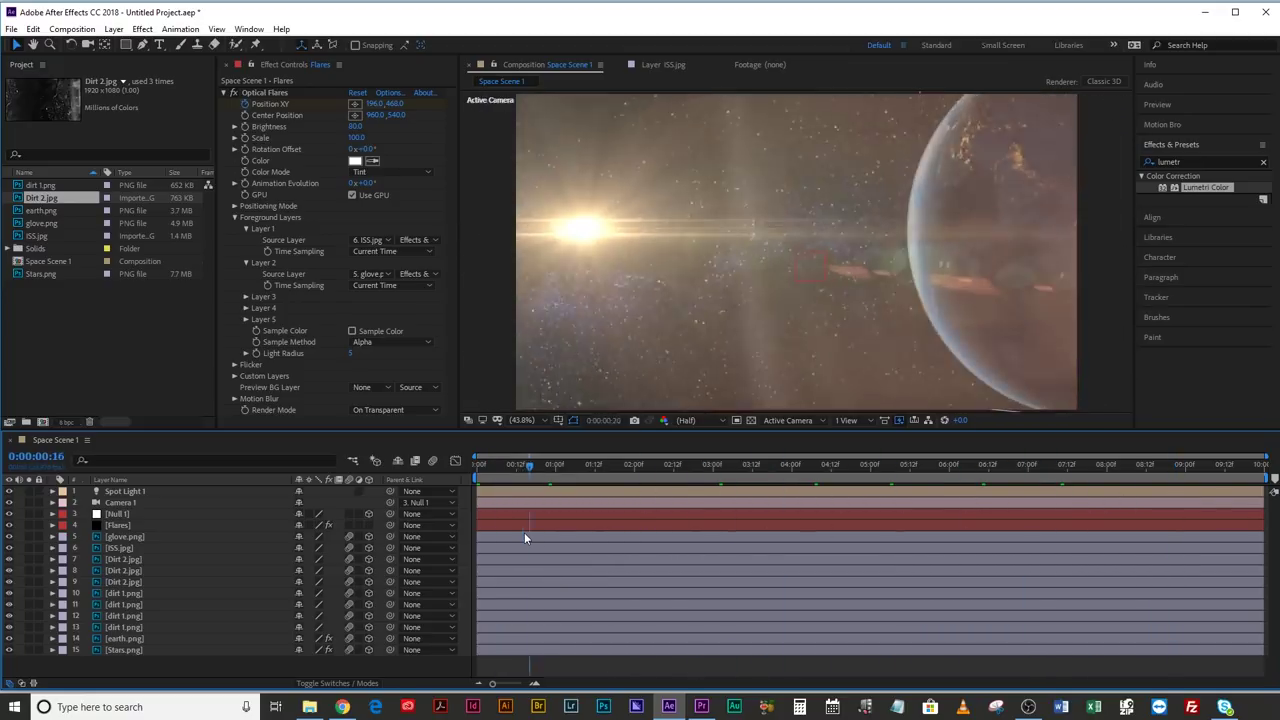
# Add a new adjustment layer and move it below the Flares layer
pyautogui.rightClick(172, 676)
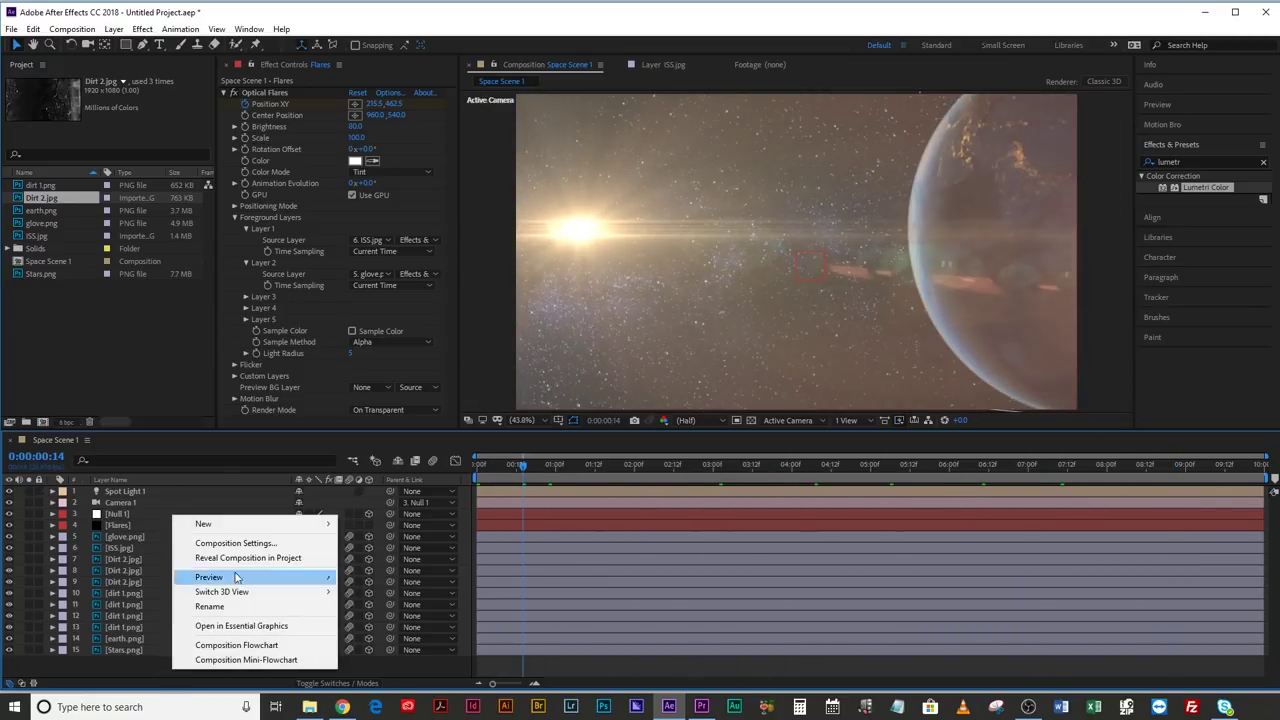
pyautogui.moveTo(230, 524)
pyautogui.click(380, 631)
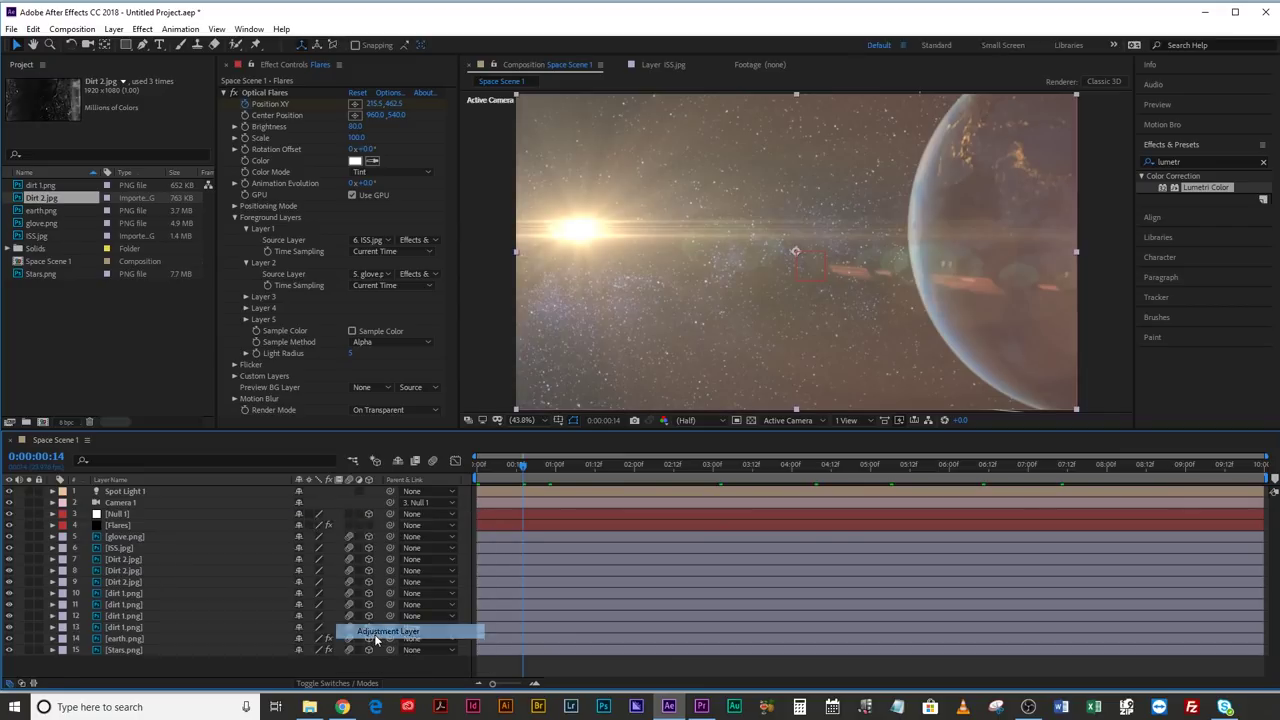
pyautogui.moveTo(141, 513); pyautogui.dragTo(144, 542)
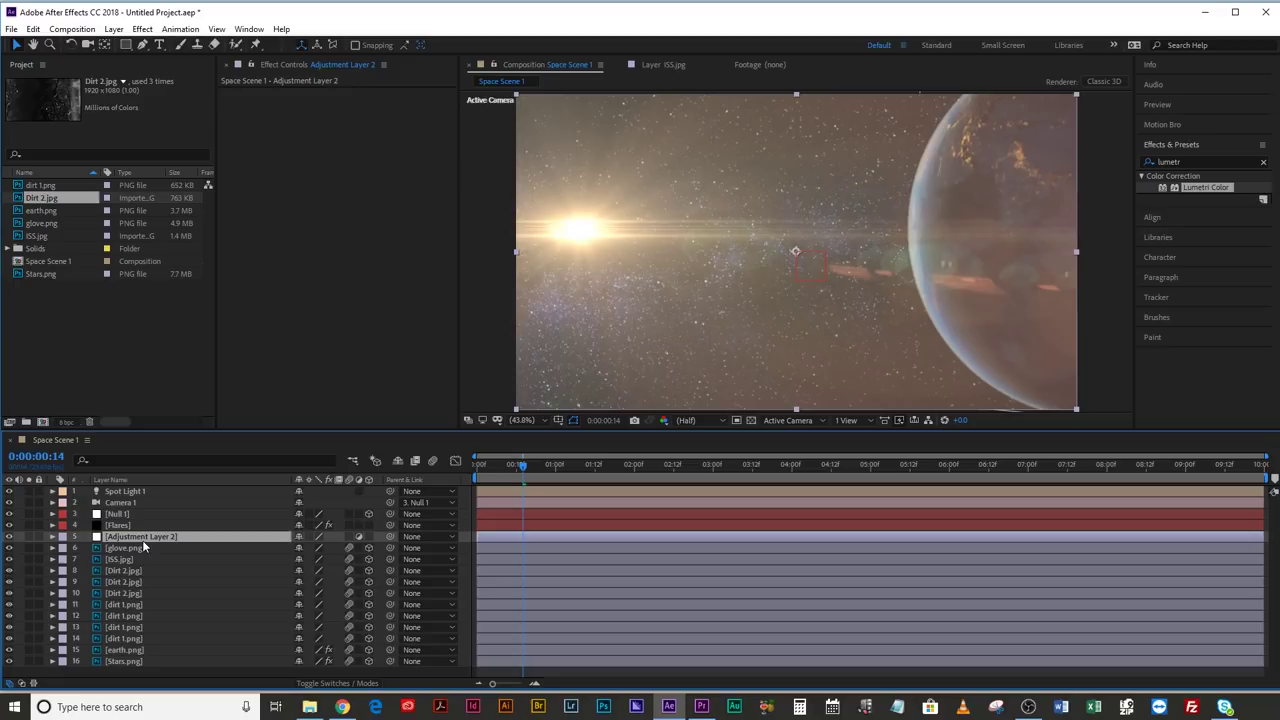
# Apply Lumetri Color and adjust the Shadows, Midtones and Highlights colour wheels
pyautogui.doubleClick(1200, 185)
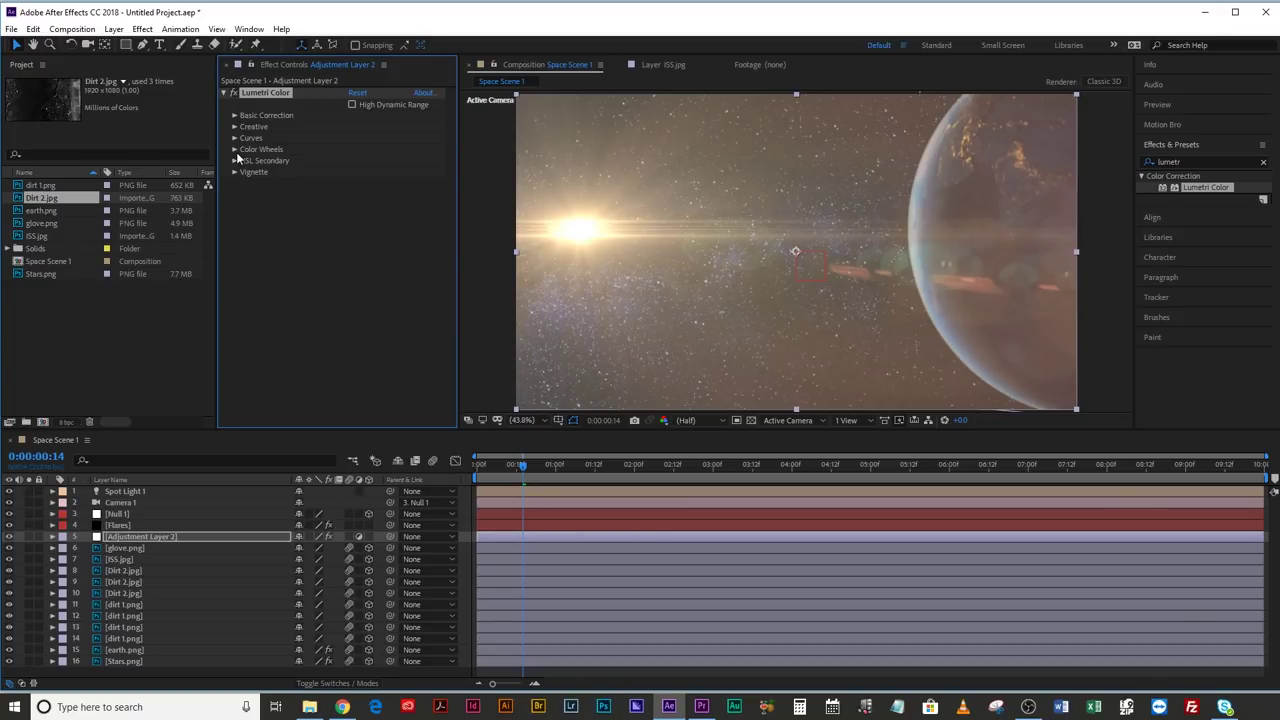
pyautogui.click(235, 149)
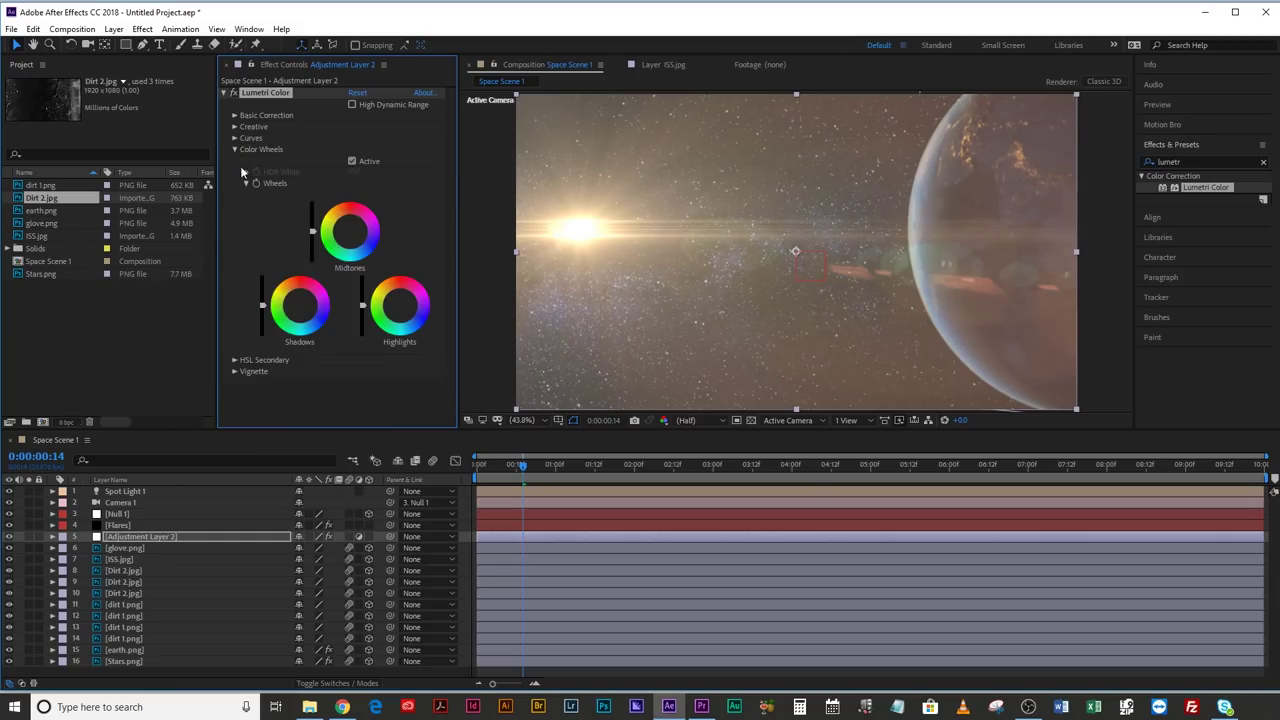
pyautogui.moveTo(299, 308); pyautogui.dragTo(300, 310)
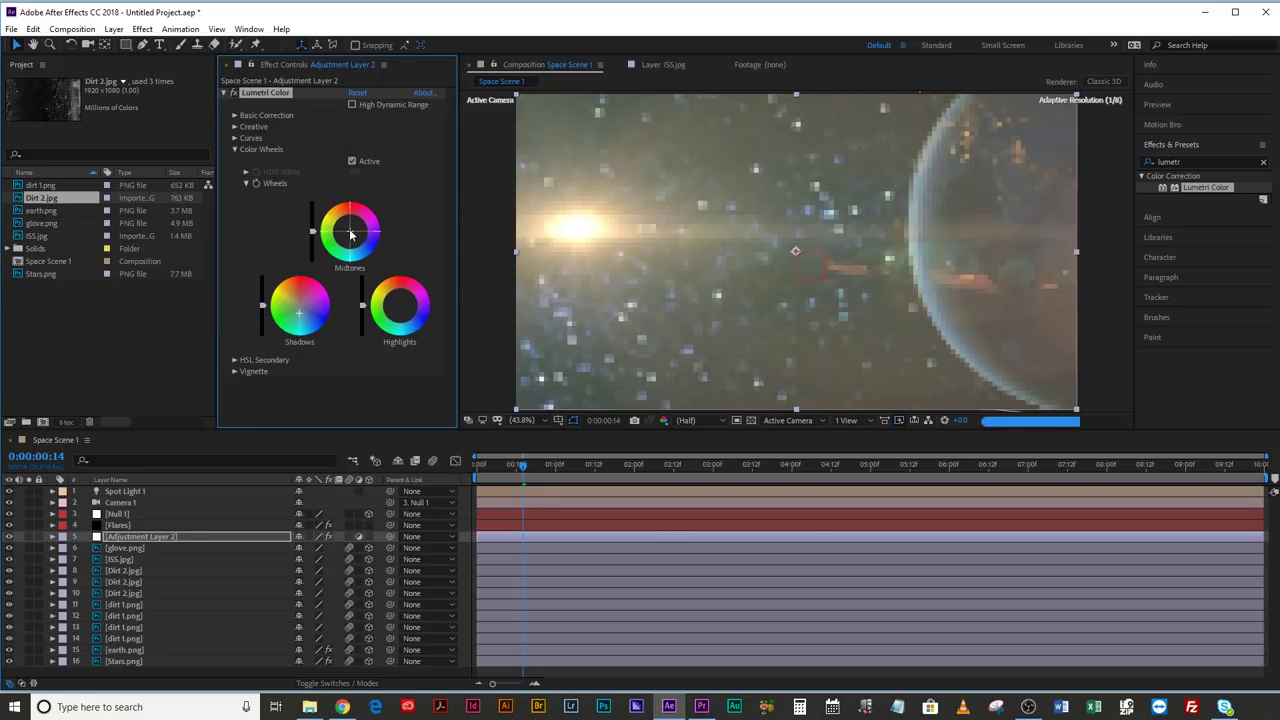
pyautogui.moveTo(348, 228); pyautogui.dragTo(349, 217)
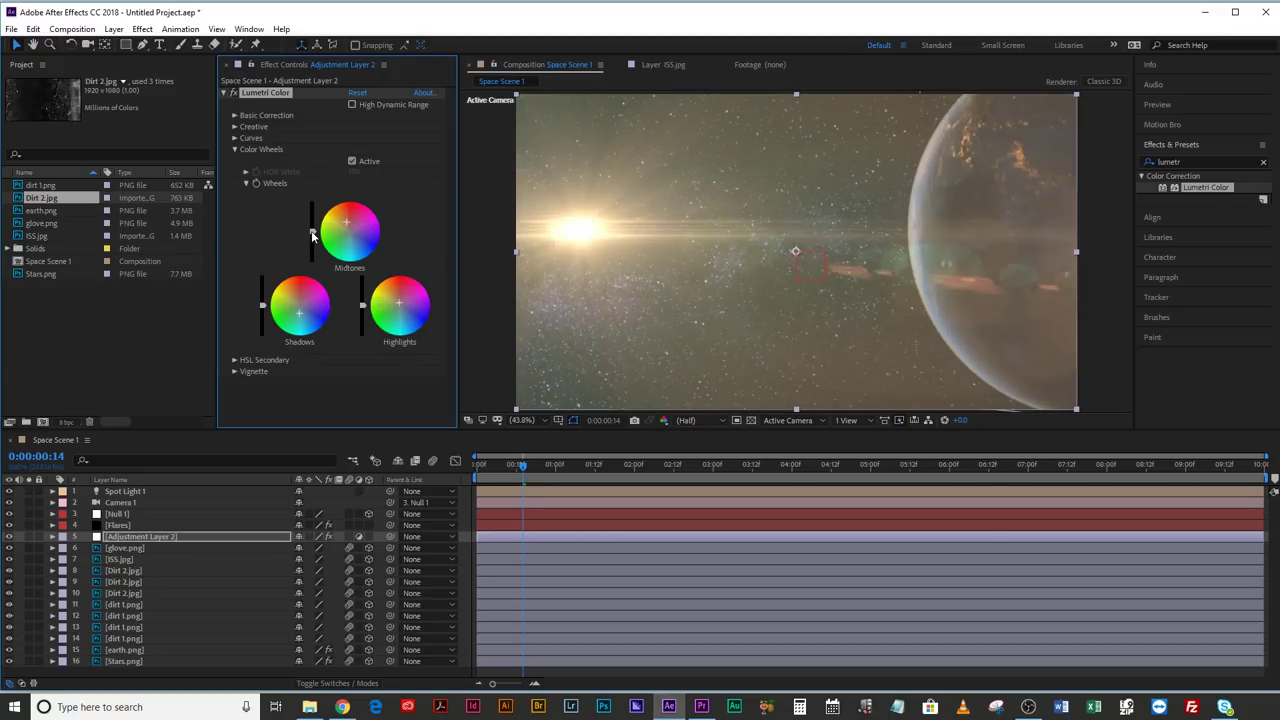
pyautogui.moveTo(360, 301); pyautogui.dragTo(360, 298)
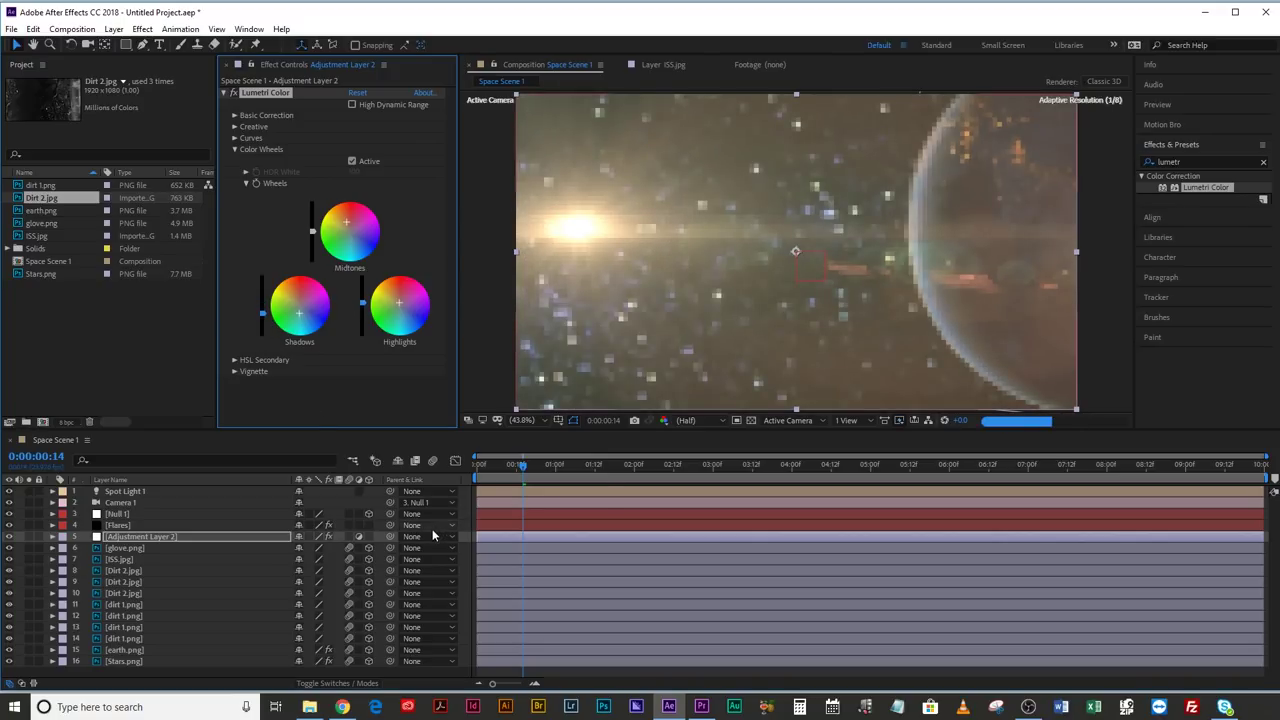
pyautogui.moveTo(620, 465); pyautogui.dragTo(1084, 518)
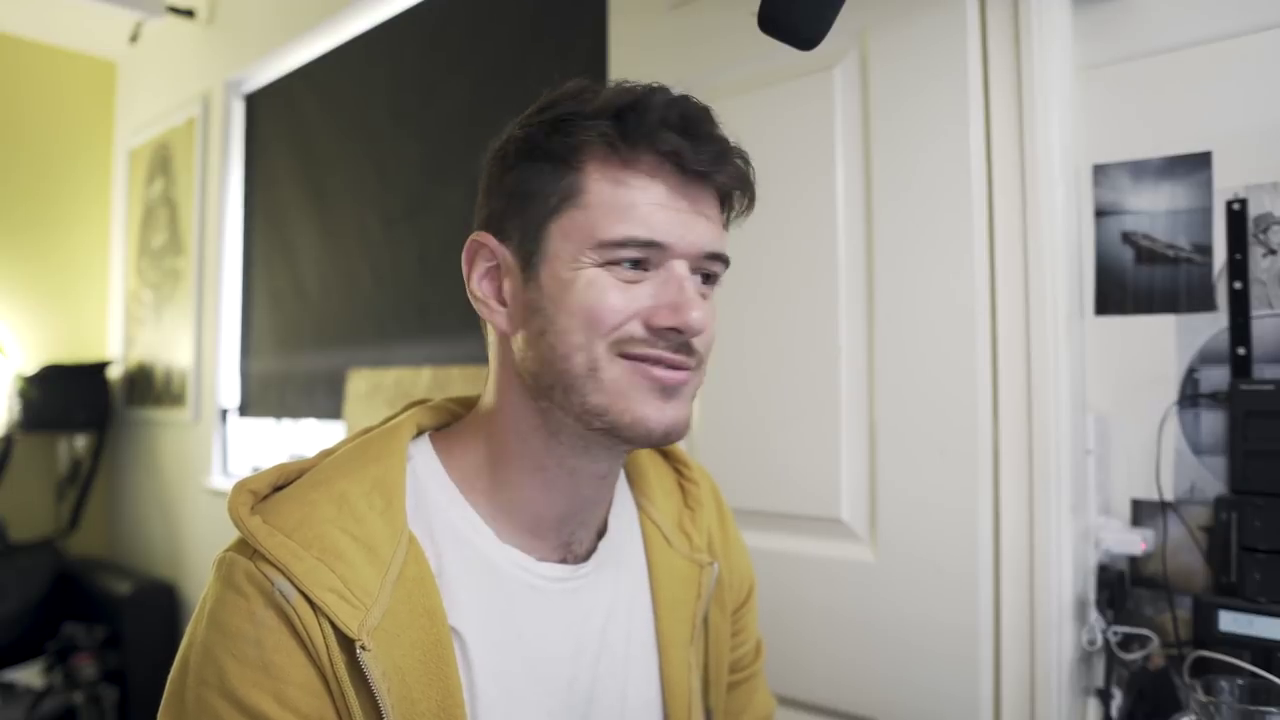